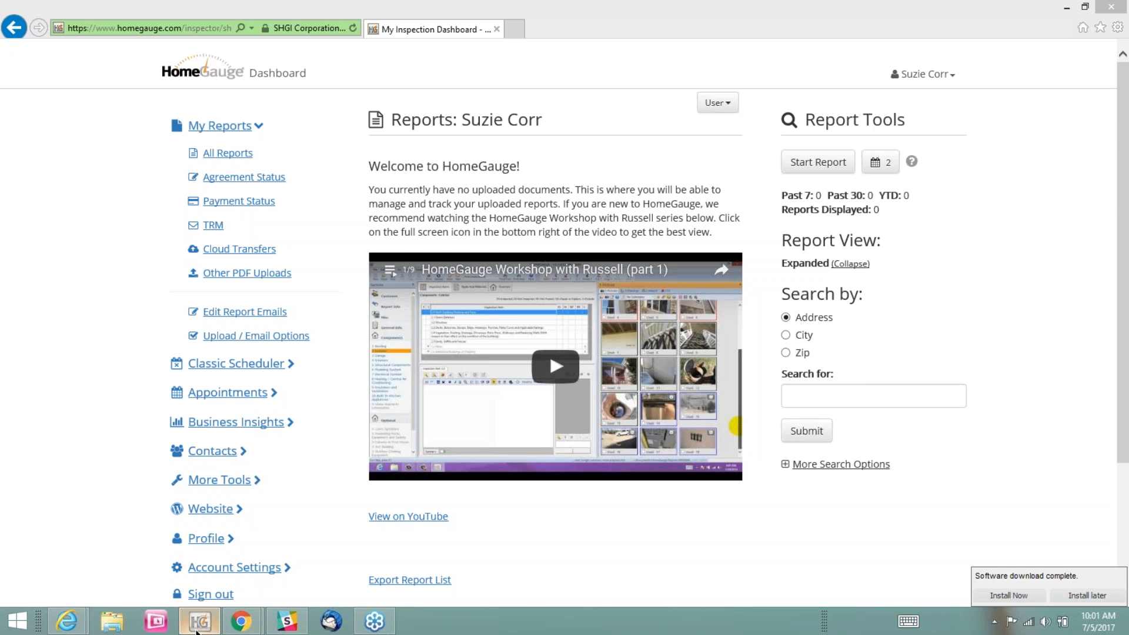
Switch to the HomeGauge desktop program and upload the open inspection report to the HomeGauge website
click(199, 622)
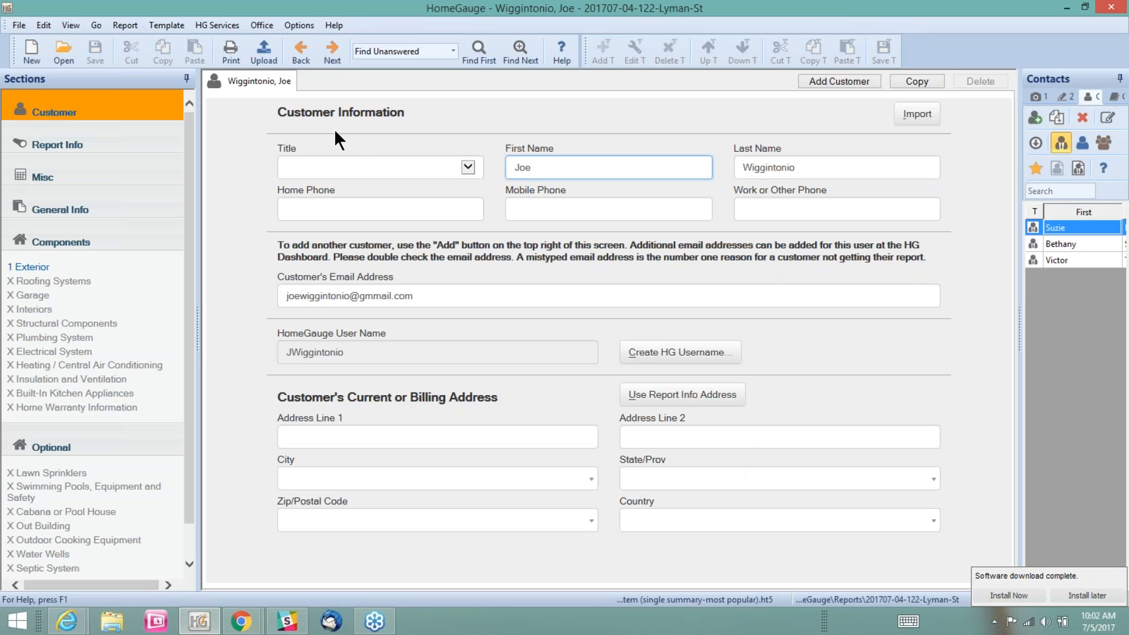
click(264, 51)
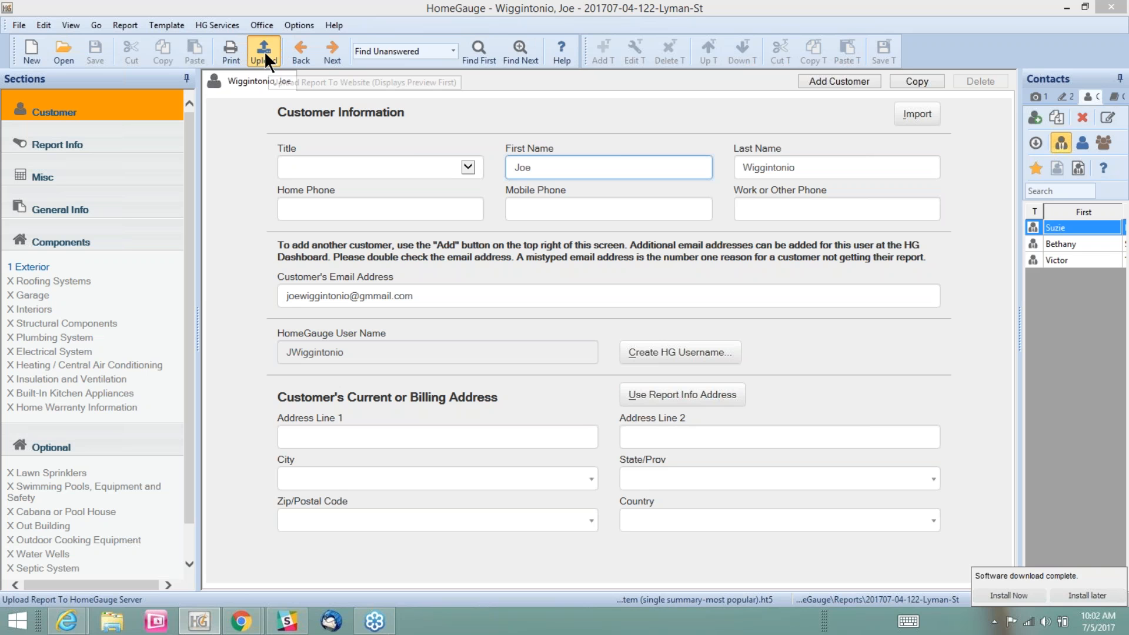
click(263, 51)
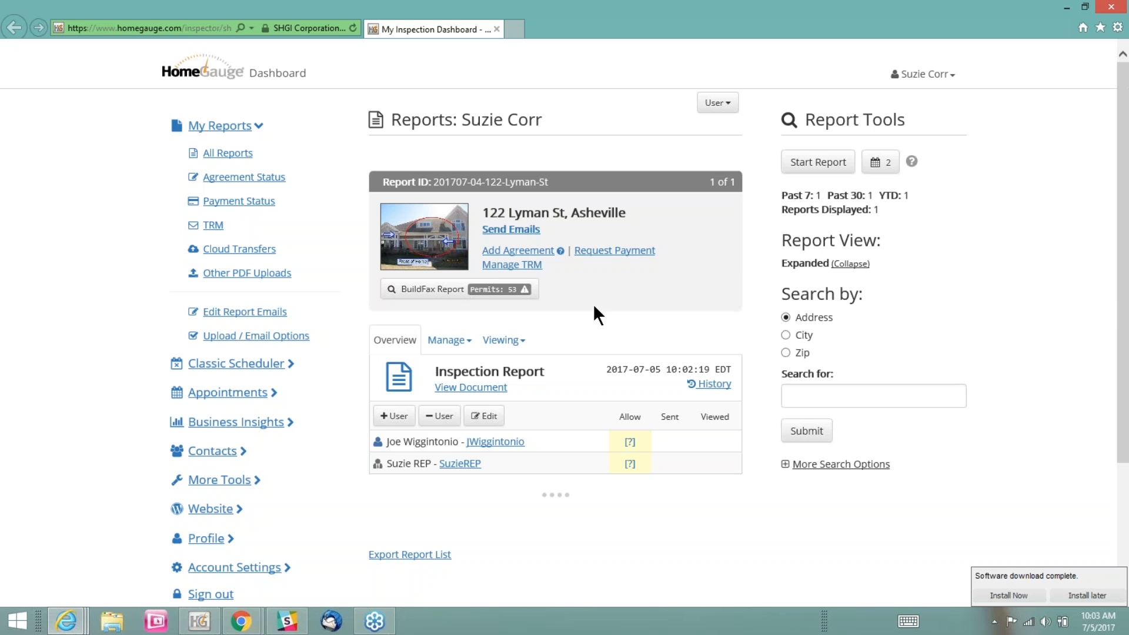
click(598, 252)
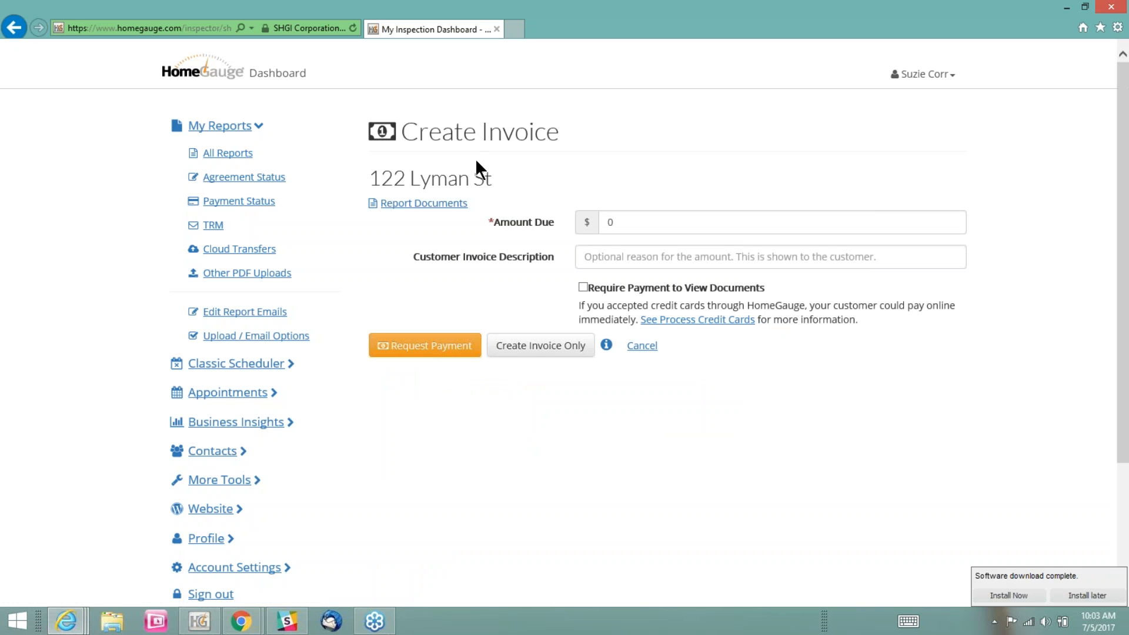
drag(494, 176, 382, 189)
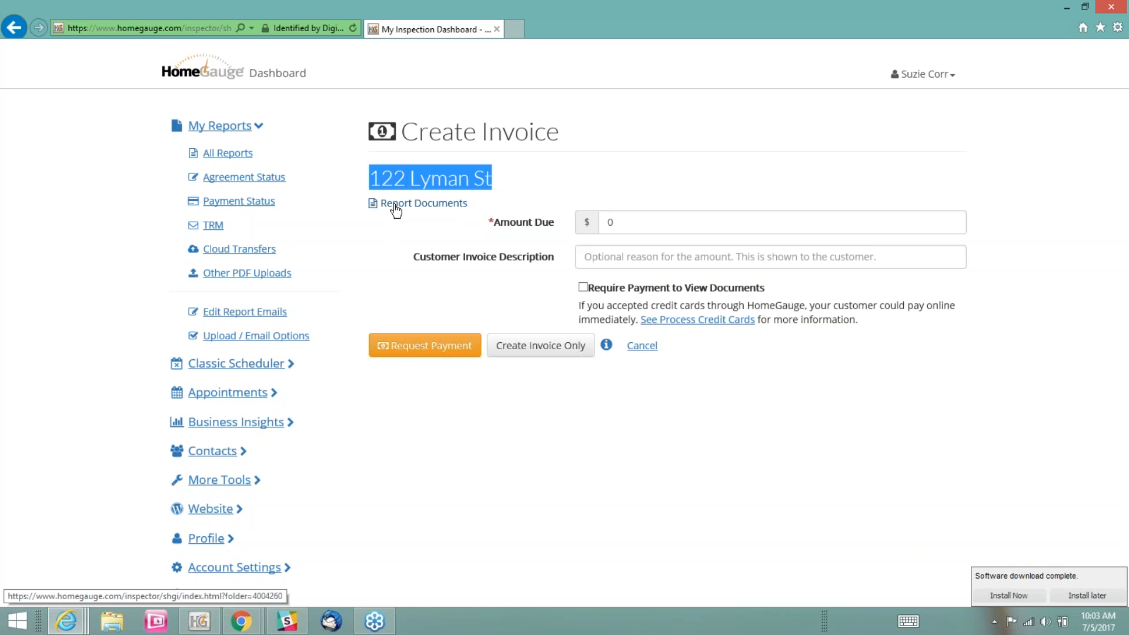
click(396, 206)
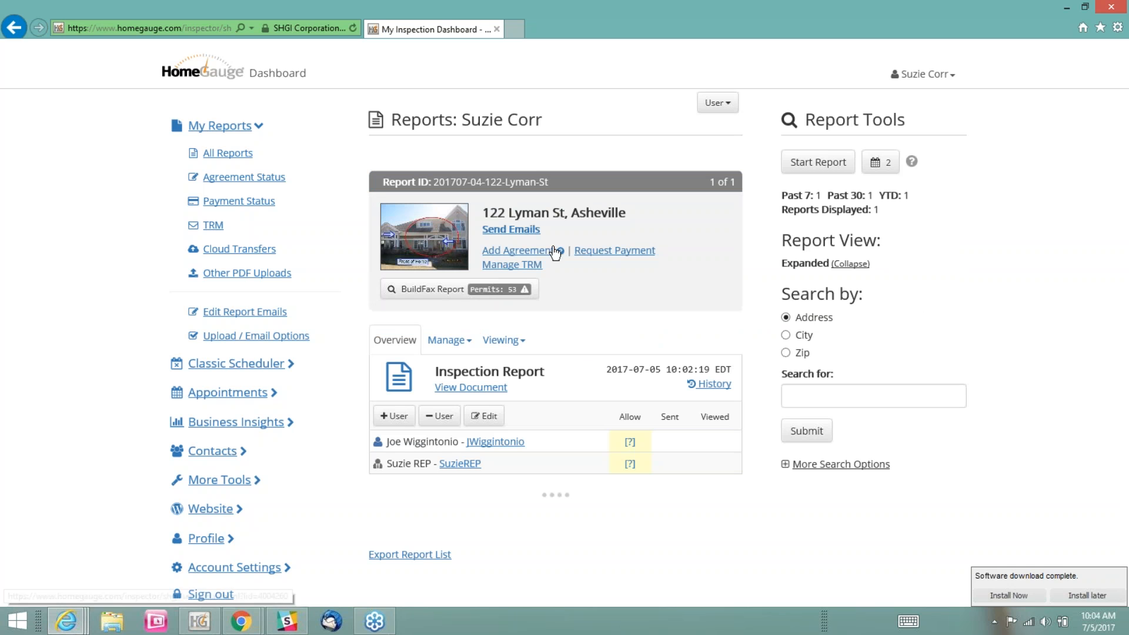
Start a payment request for the uploaded inspection report and set the amount due to $450.00
click(610, 255)
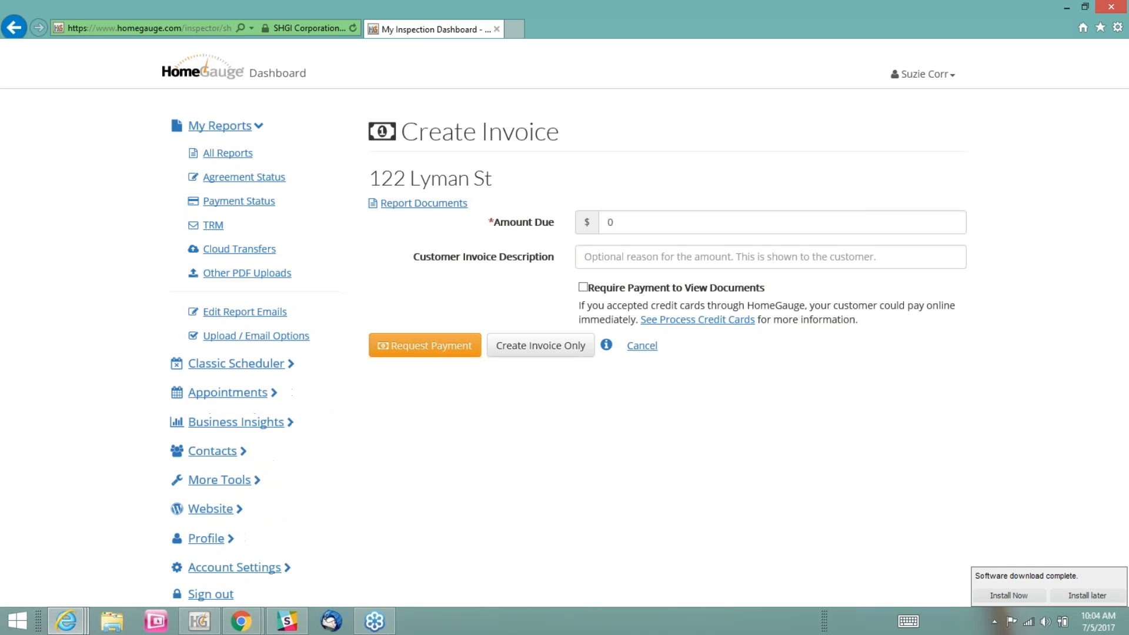
click(591, 228)
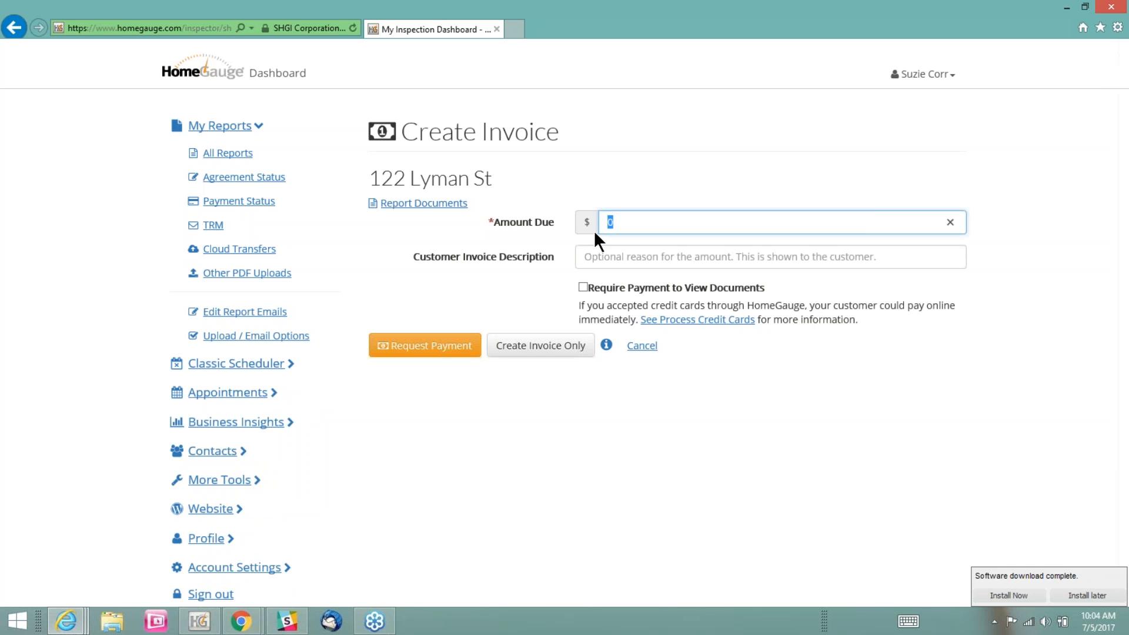
text(.00)
key(BackSpace)
key(BackSpace)
key(BackSpace)
key(BackSpace)
text(50.00)
key(Tab)
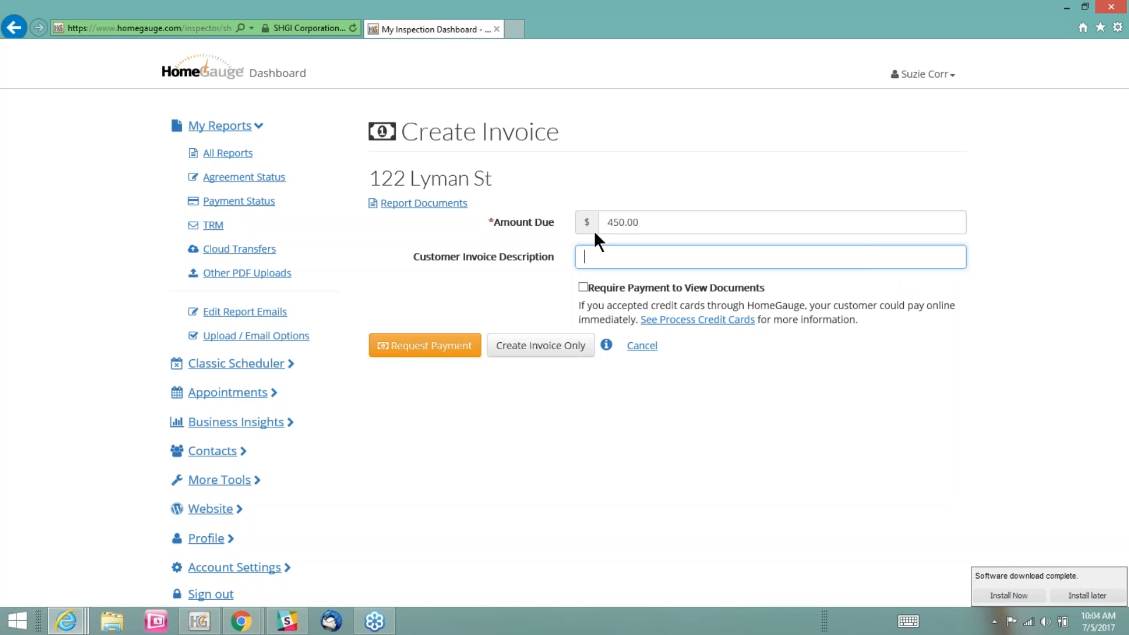
Enter Inspection Report as the customer invoice description and create the invoice only, without requiring payment to view documents
text(Inspection Report)
click(583, 287)
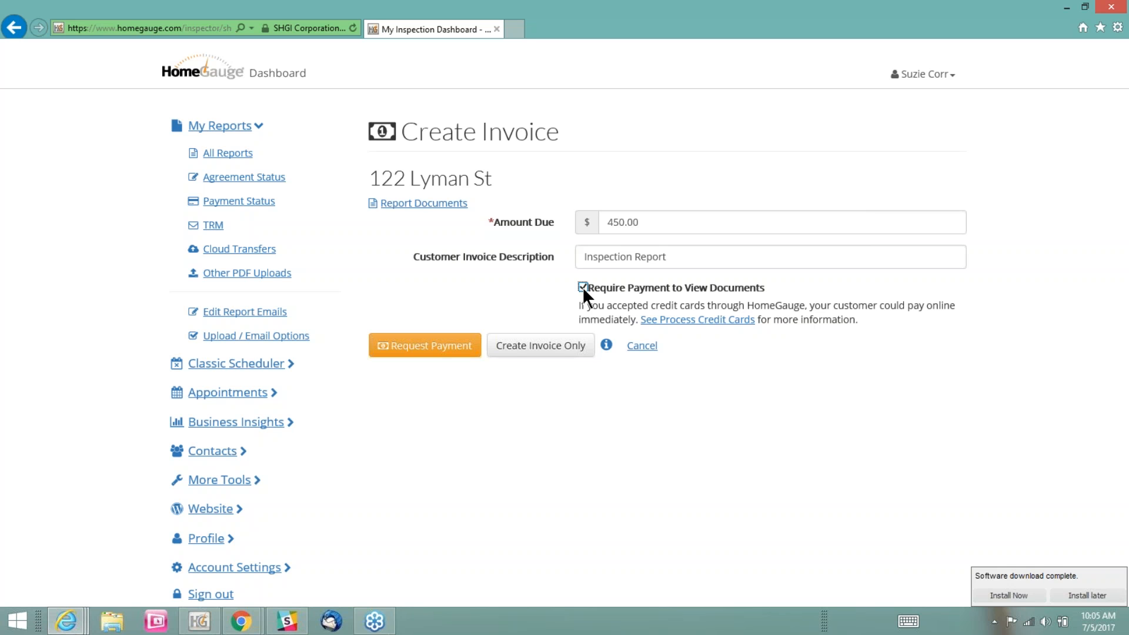
click(583, 287)
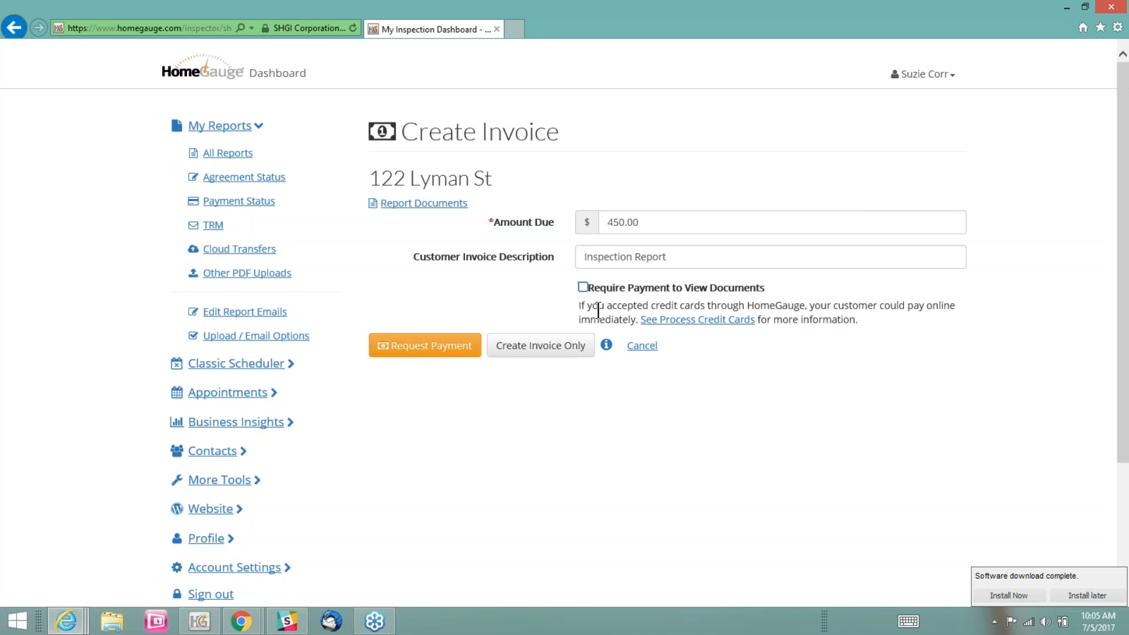
click(537, 356)
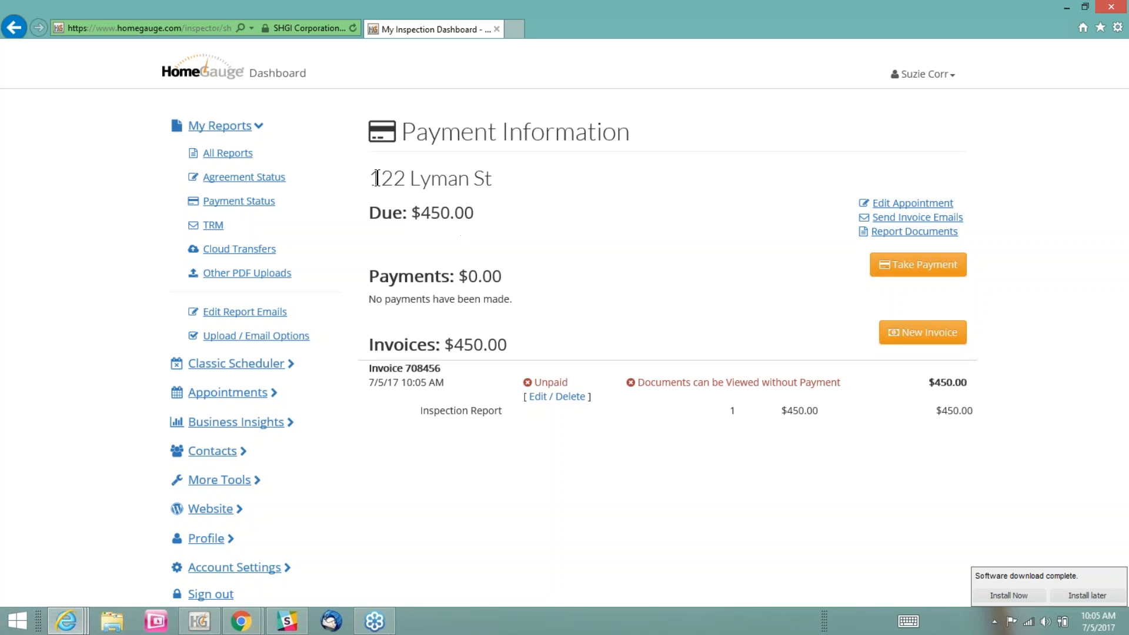
Examine the new invoice's amount due, edit option and document-viewing status, and check the payment indicator in the report list
drag(393, 177, 486, 217)
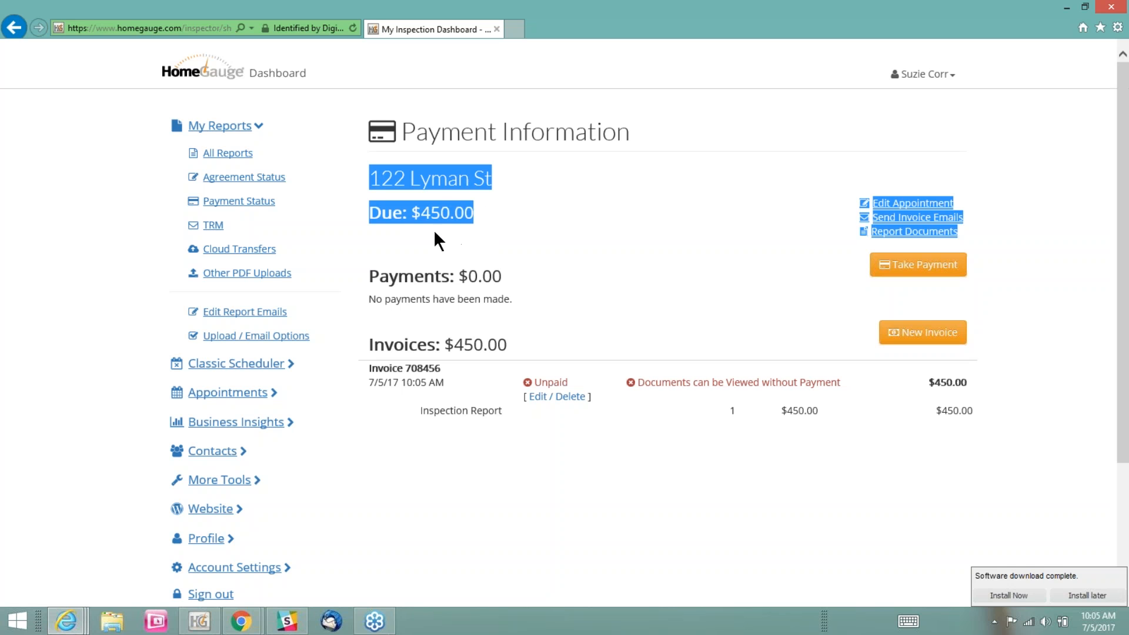
click(468, 273)
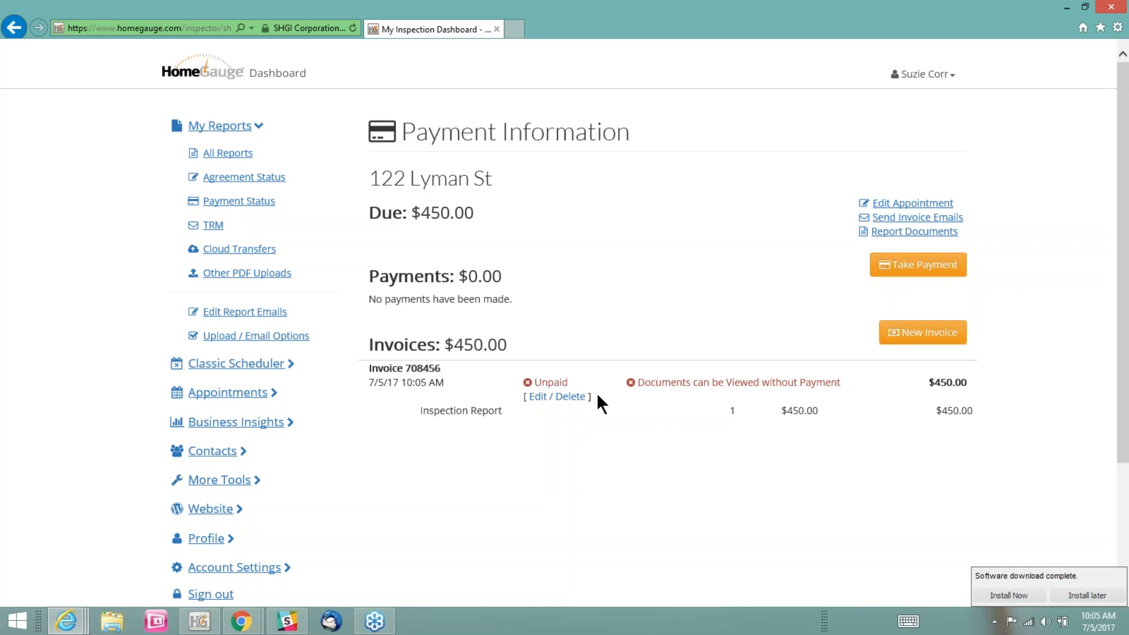
drag(586, 398, 523, 413)
click(549, 404)
drag(844, 382, 628, 387)
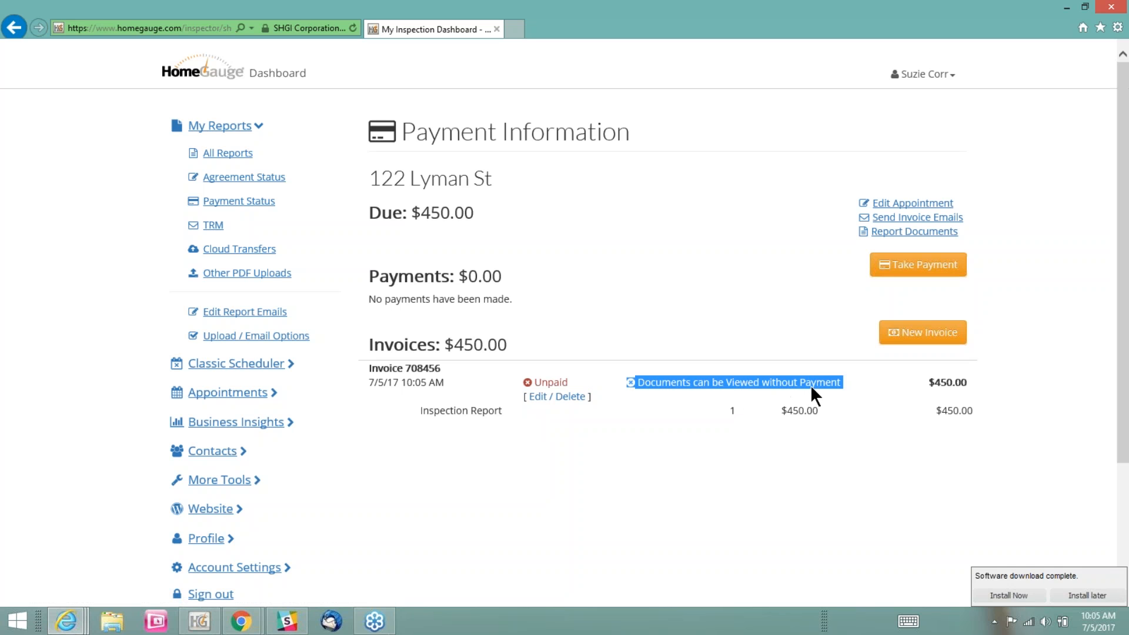
click(718, 442)
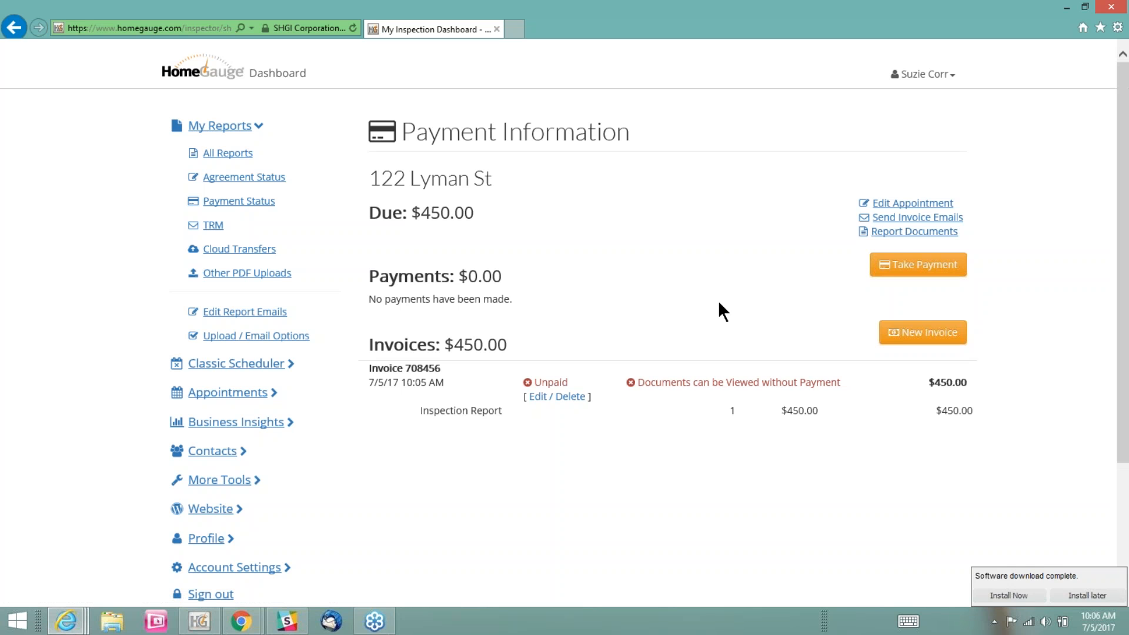
click(893, 237)
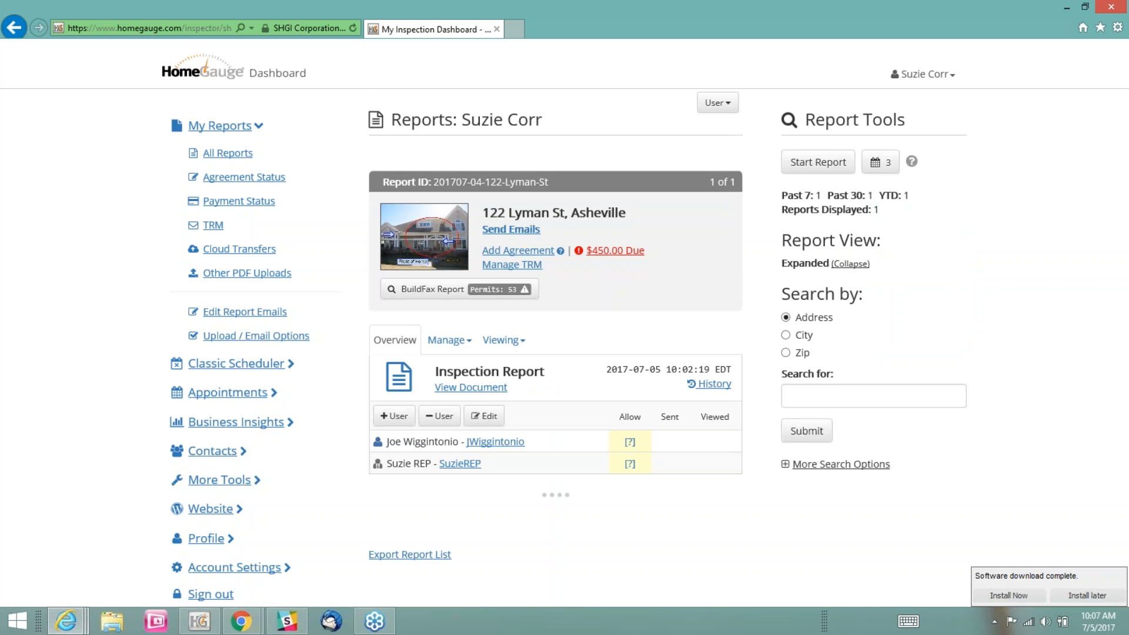
drag(676, 246, 580, 251)
click(652, 261)
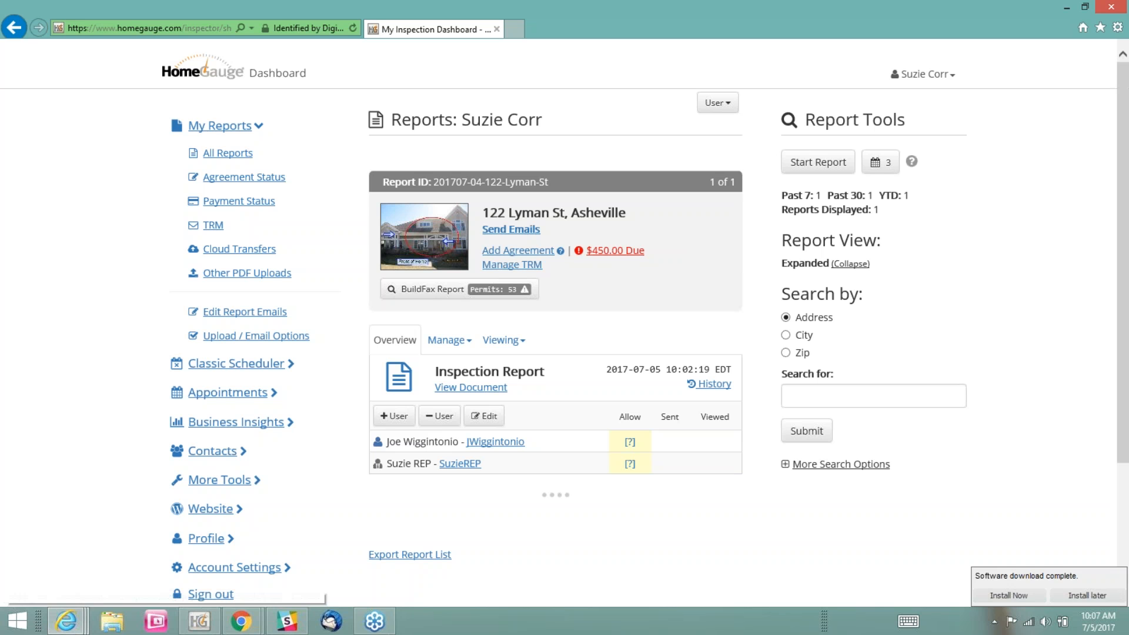
Send email notifications to the buyer and the buyer's representative, allowing both to view and forward the inspection report
click(523, 229)
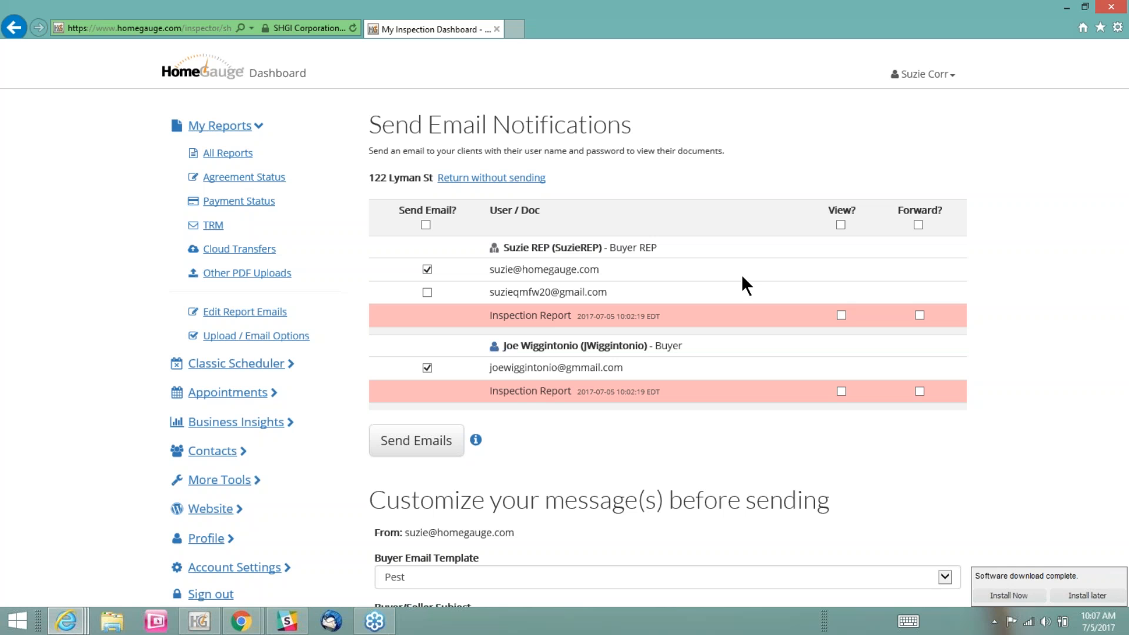
click(841, 315)
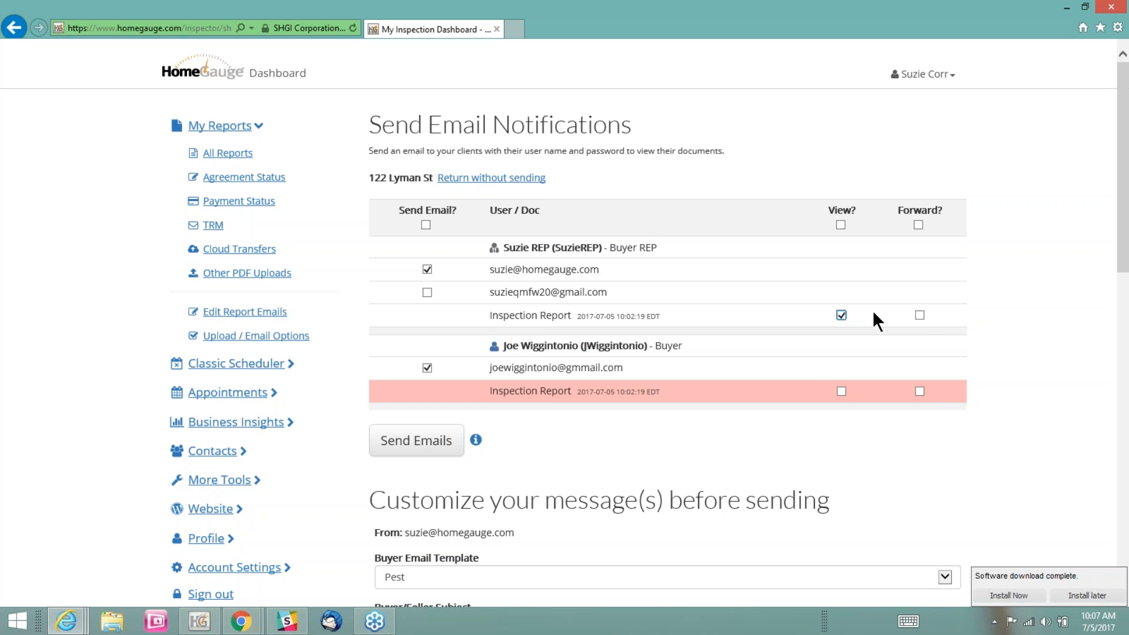
click(920, 315)
click(841, 391)
click(920, 391)
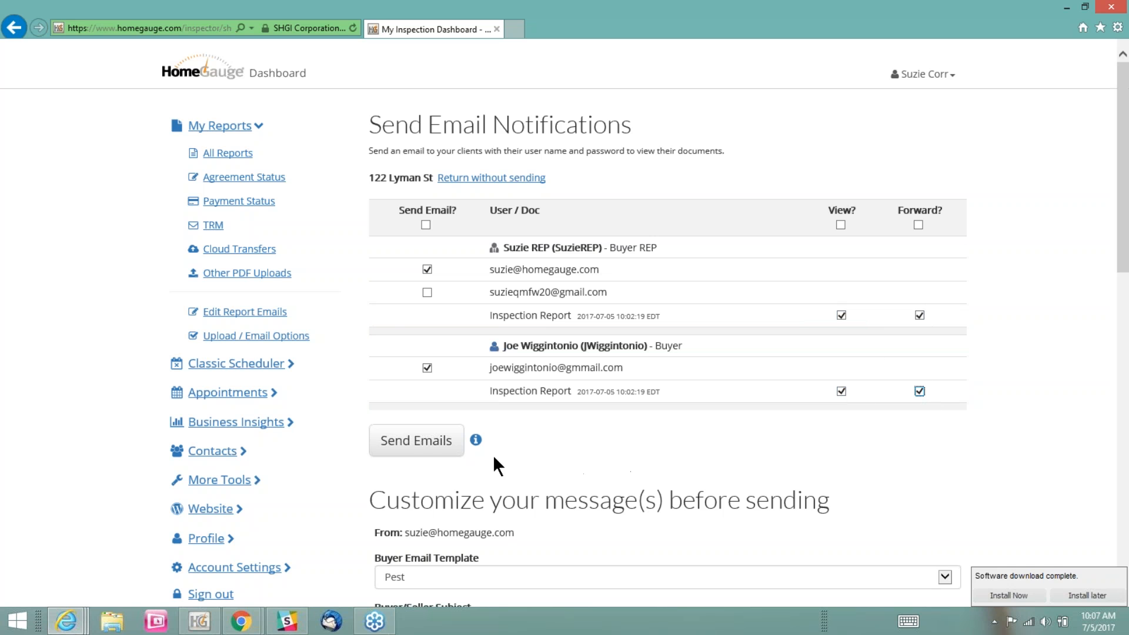
click(416, 448)
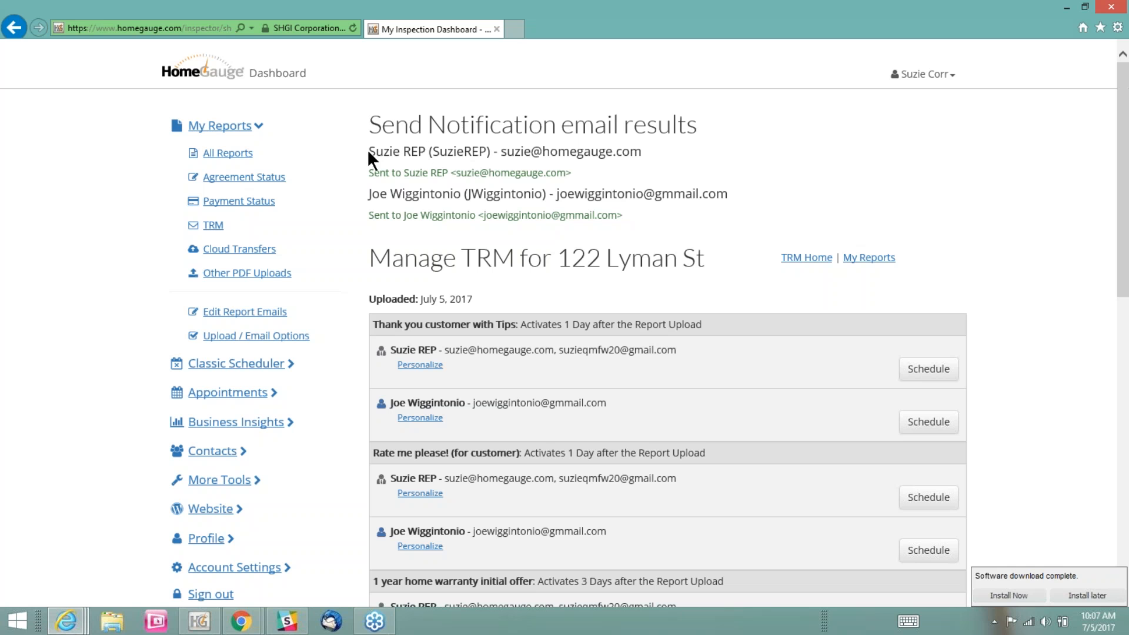
drag(361, 130, 668, 113)
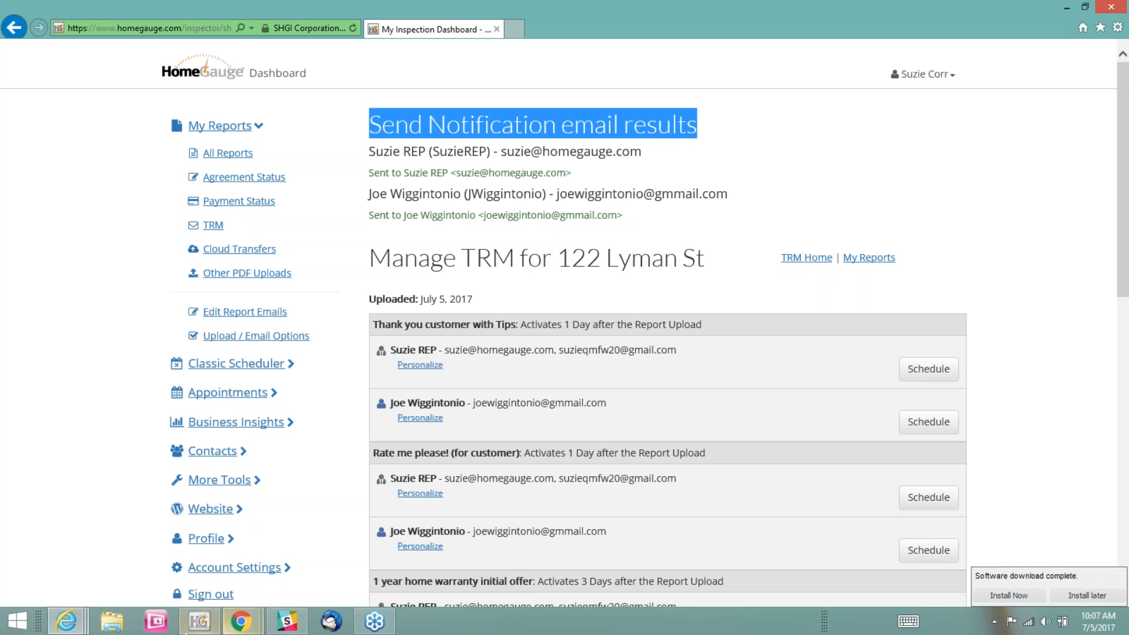
Close the inspection dashboard window already open in Google Chrome
mouse_move(238, 627)
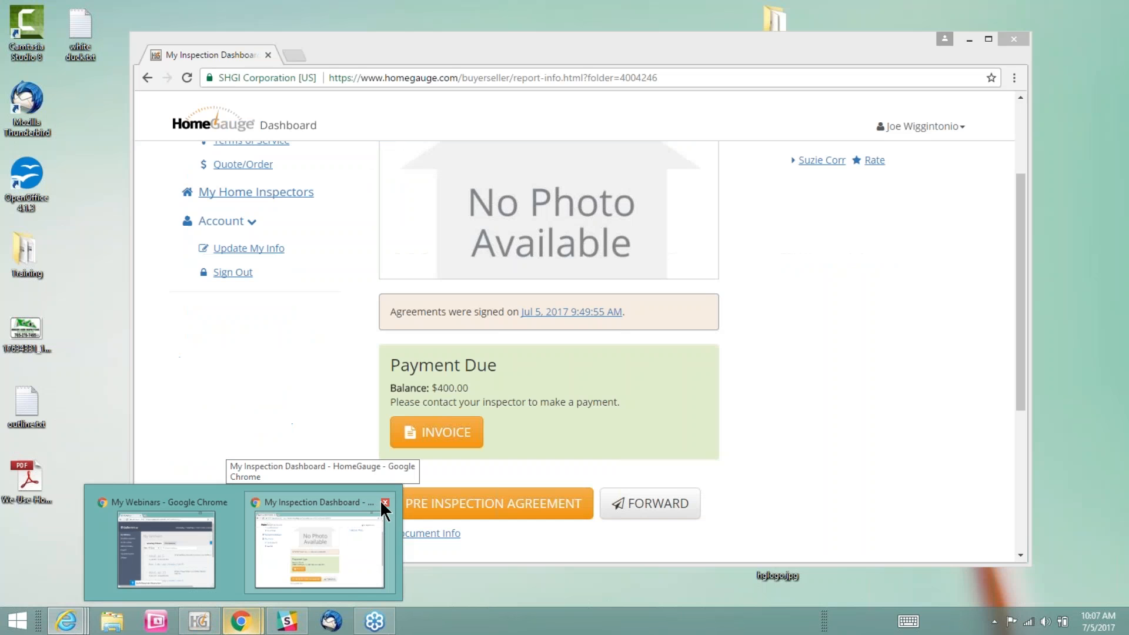
click(385, 503)
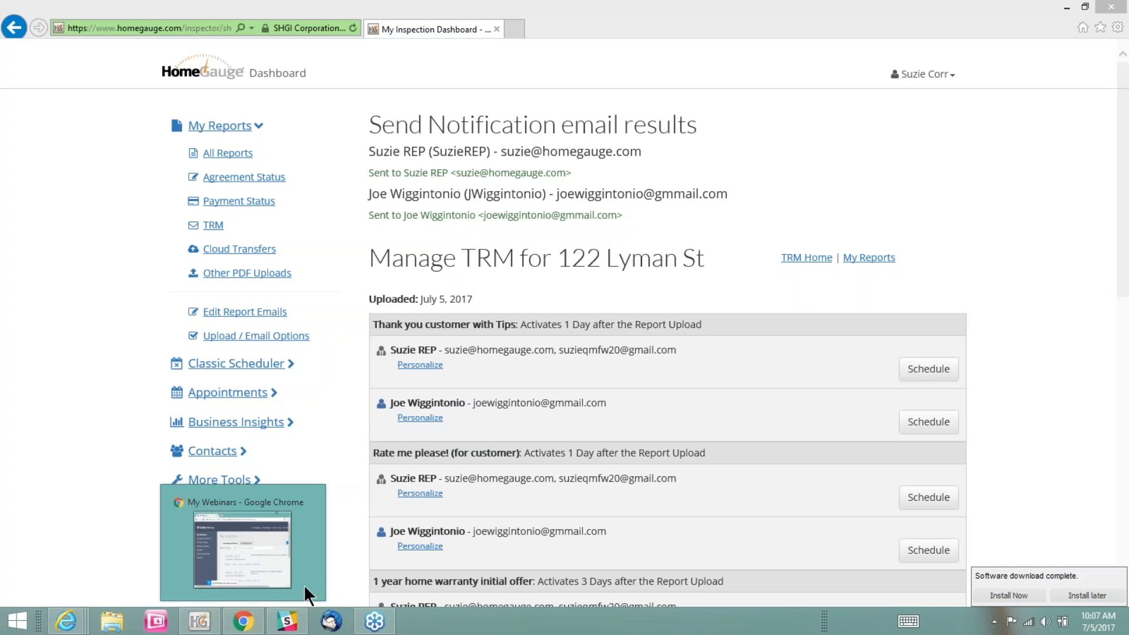
click(286, 622)
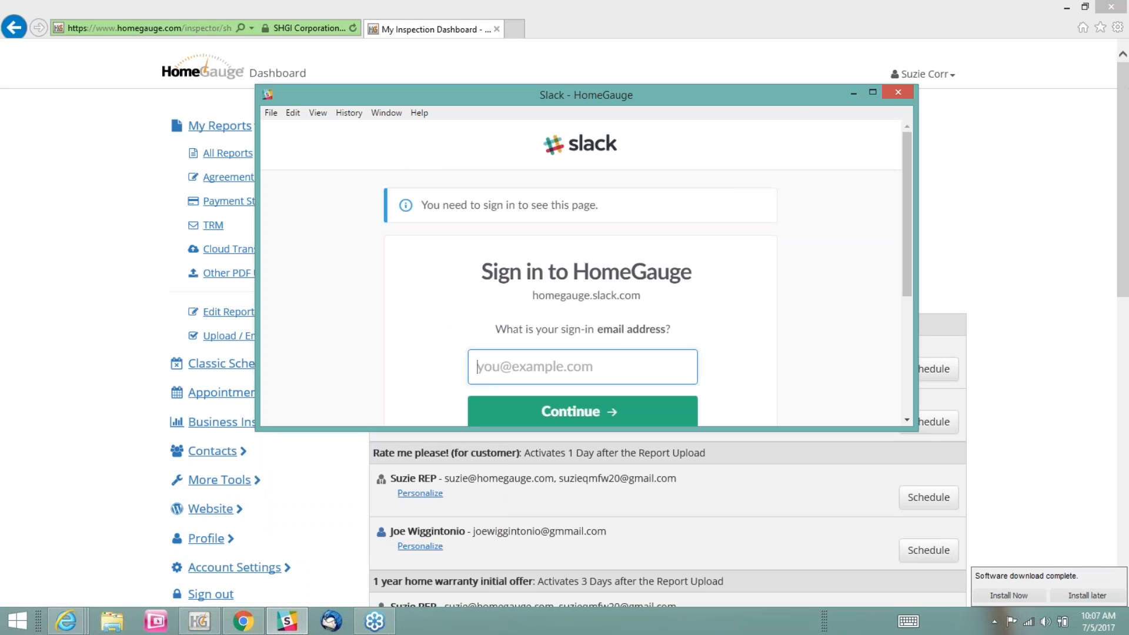
click(897, 92)
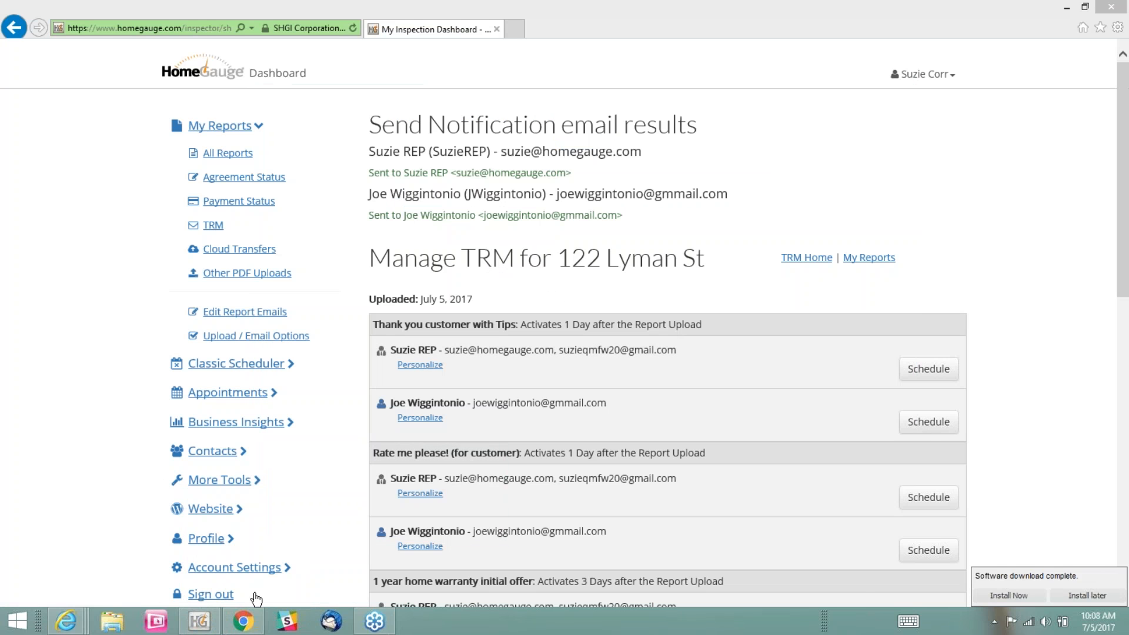
Open the HomeGauge sign-in page in a Google Chrome window and maximize the buyer's dashboard
right_click(244, 627)
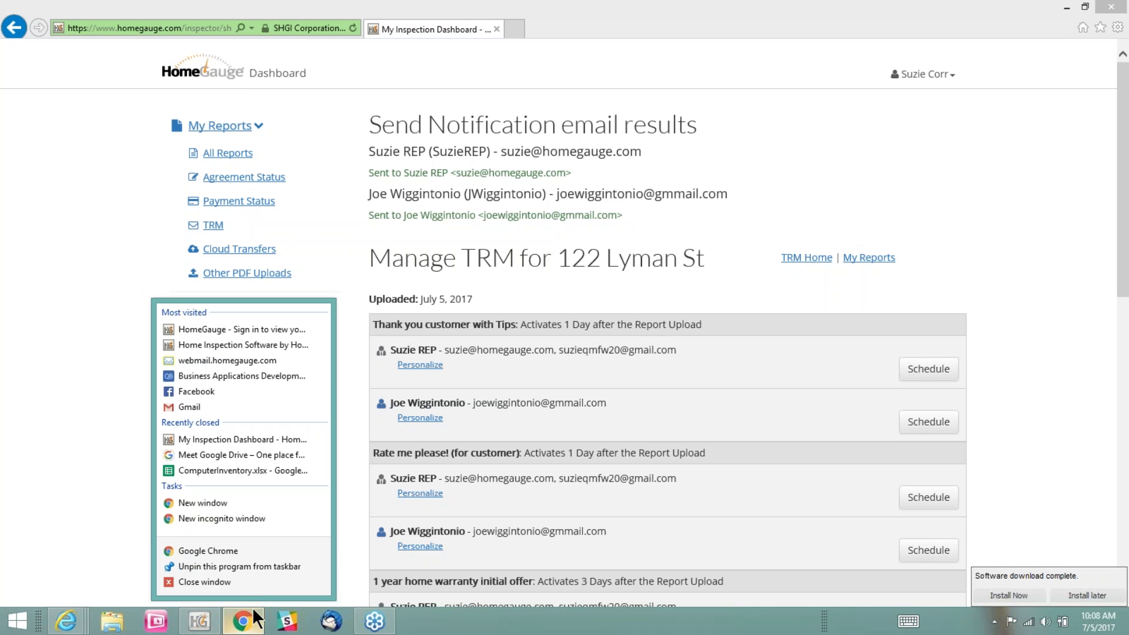
click(249, 331)
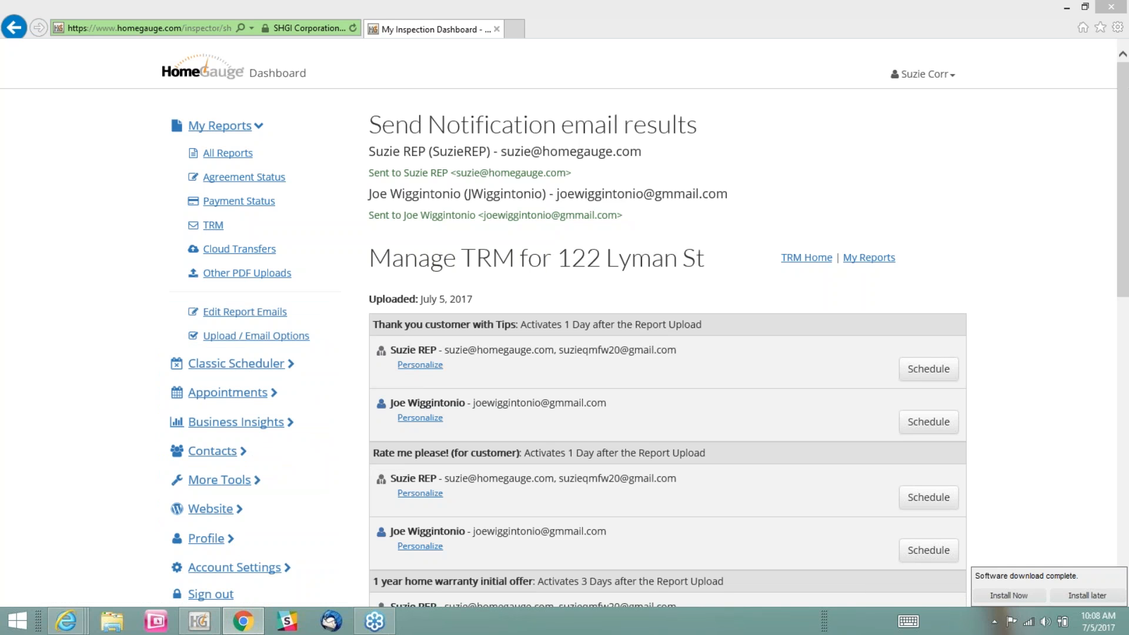
drag(1128, 236, 563, 101)
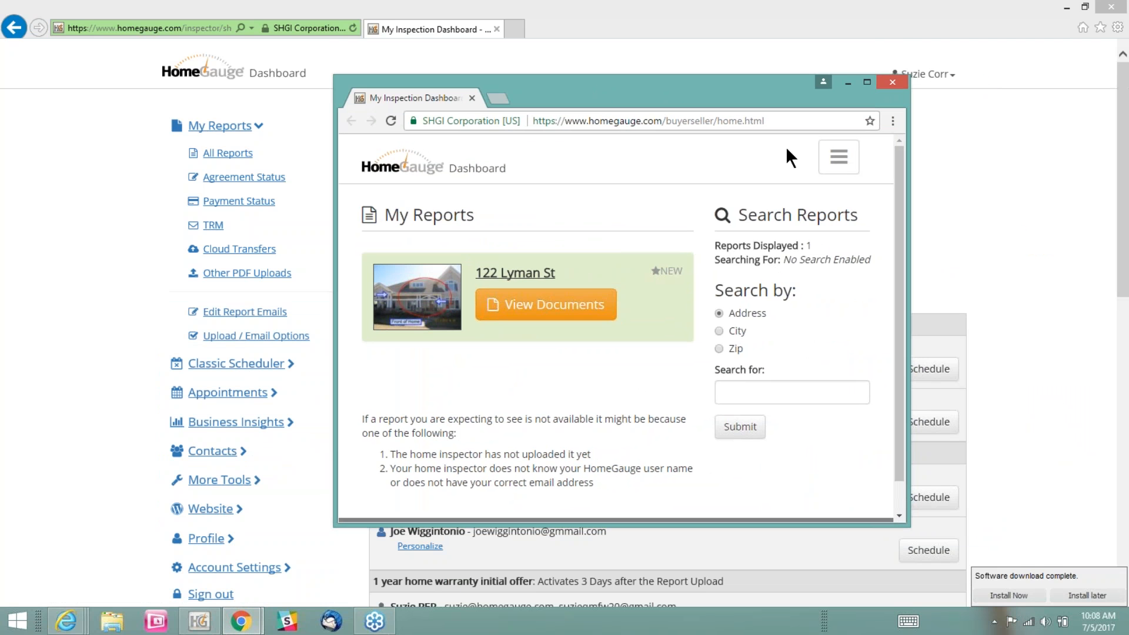
click(867, 82)
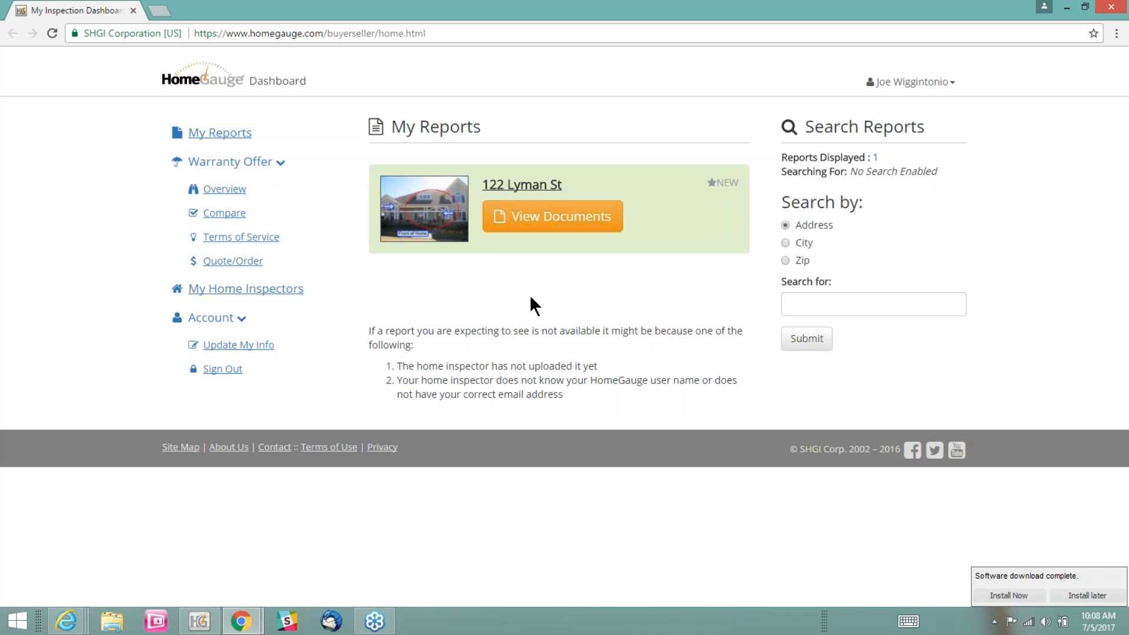
Open the report's documents in the buyer's dashboard, examine the payment due notice, and view the invoice
click(553, 216)
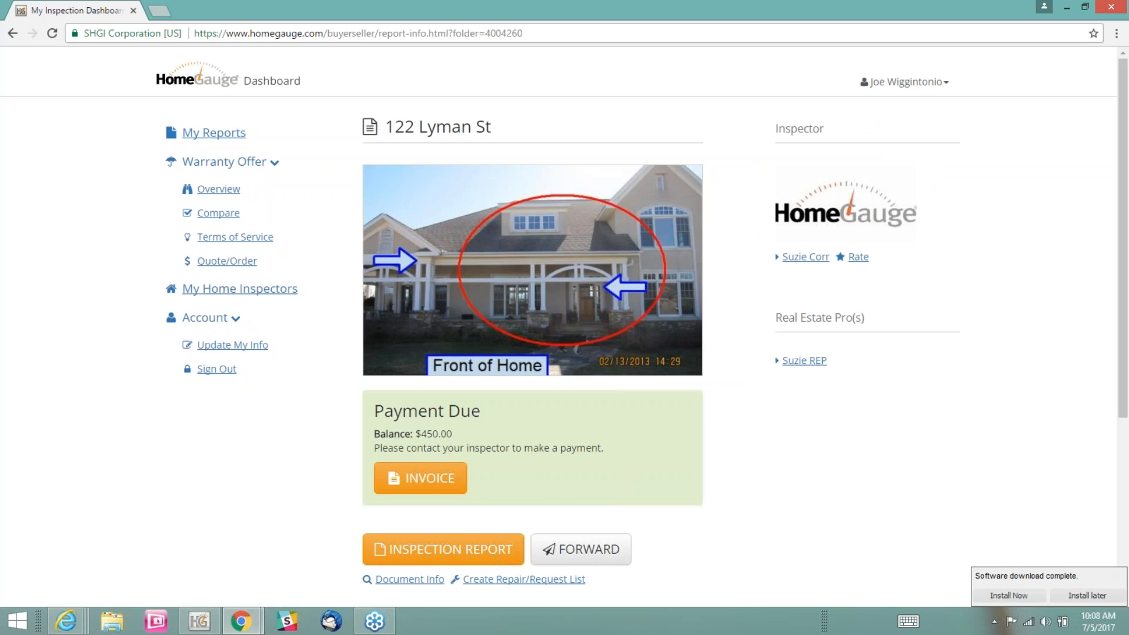
drag(374, 411, 374, 434)
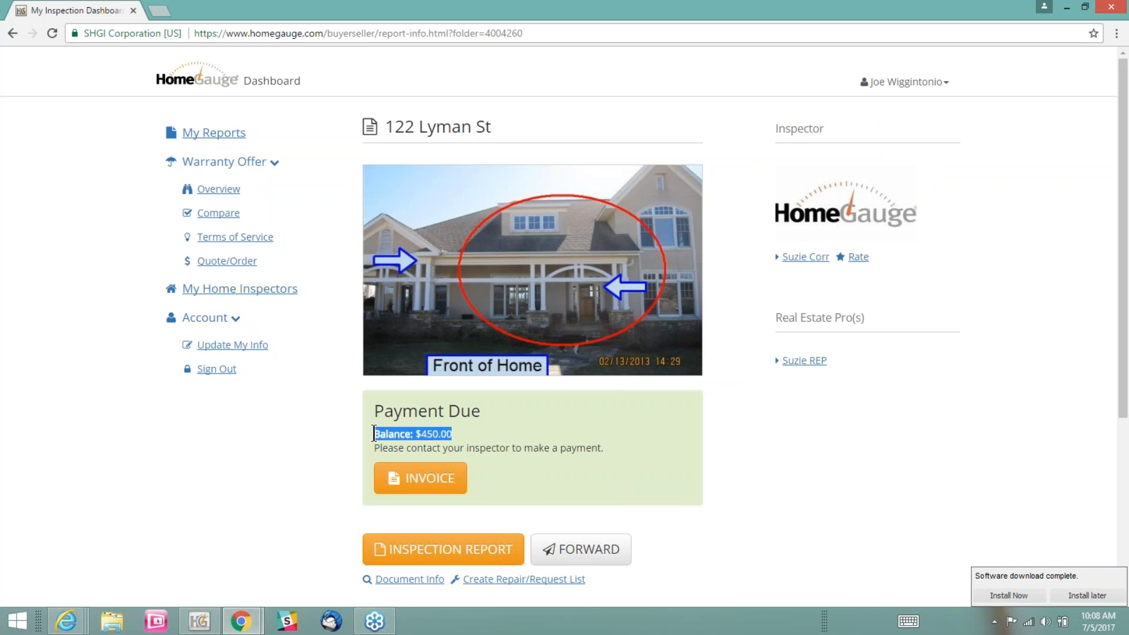
drag(605, 448, 374, 451)
click(544, 471)
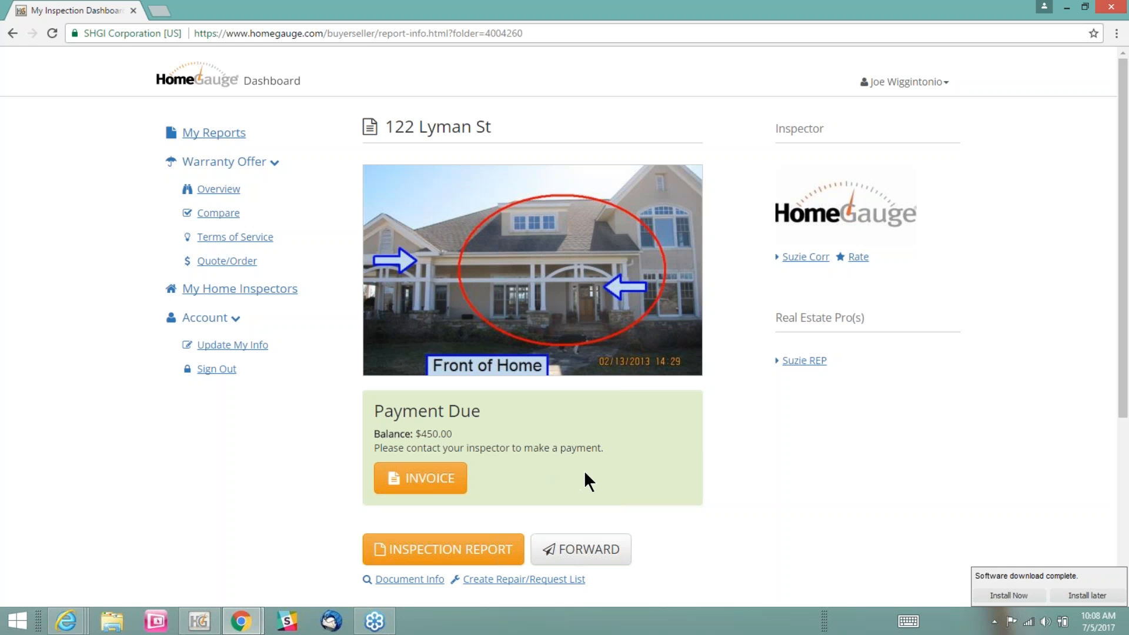
click(425, 478)
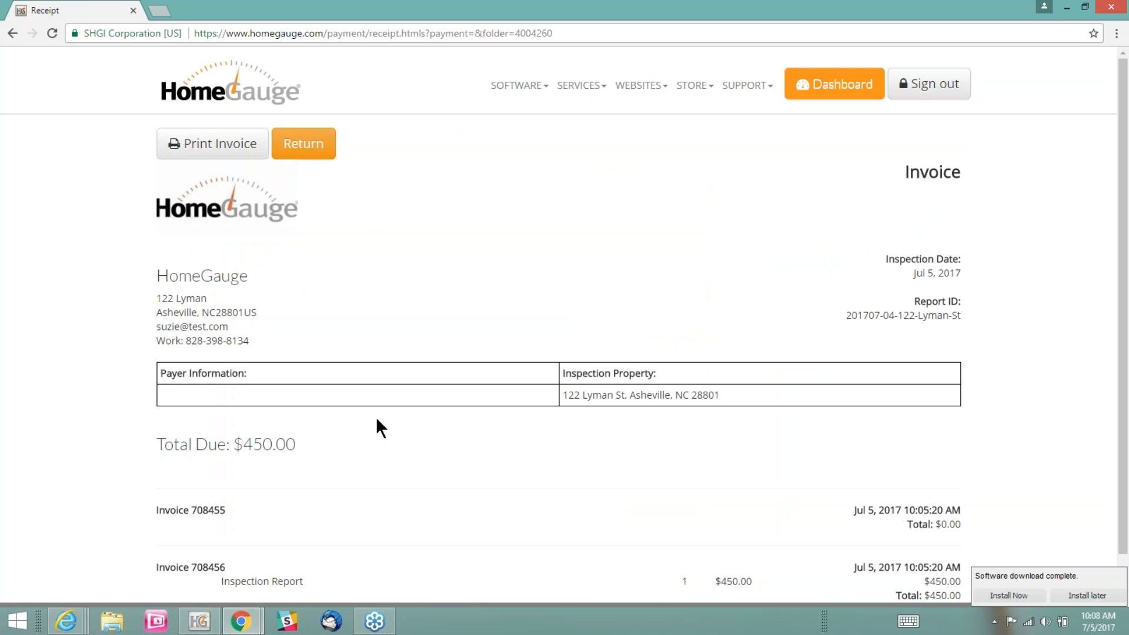
Examine the invoice's inspector contact details and the Inspection Report line item, and return to the report page
drag(158, 276, 261, 339)
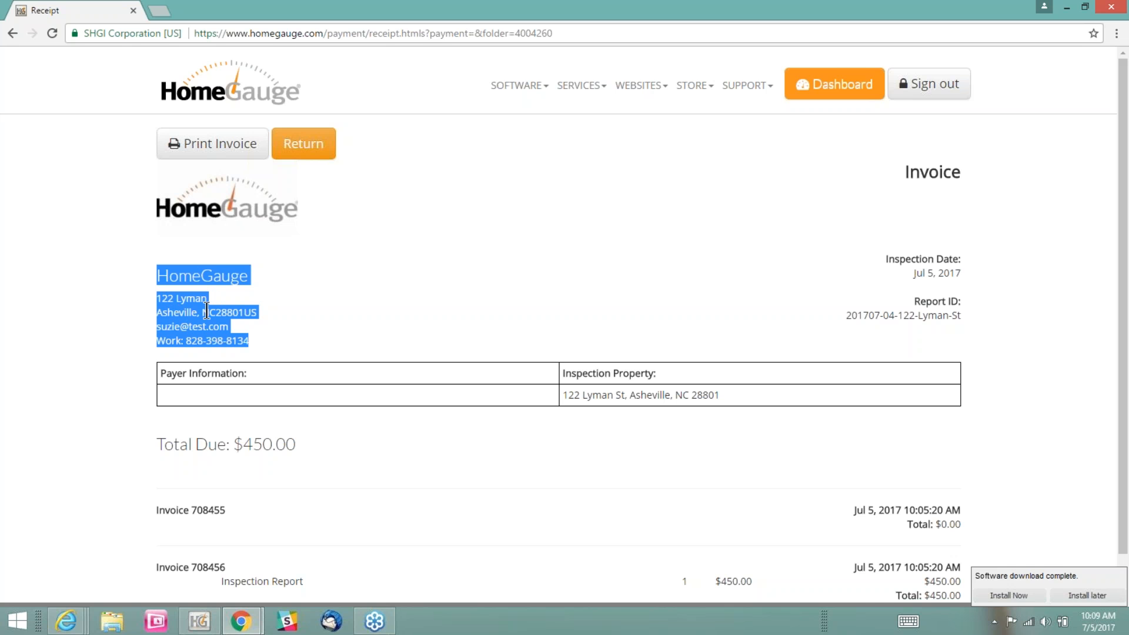
scroll(457, 441, down, 1)
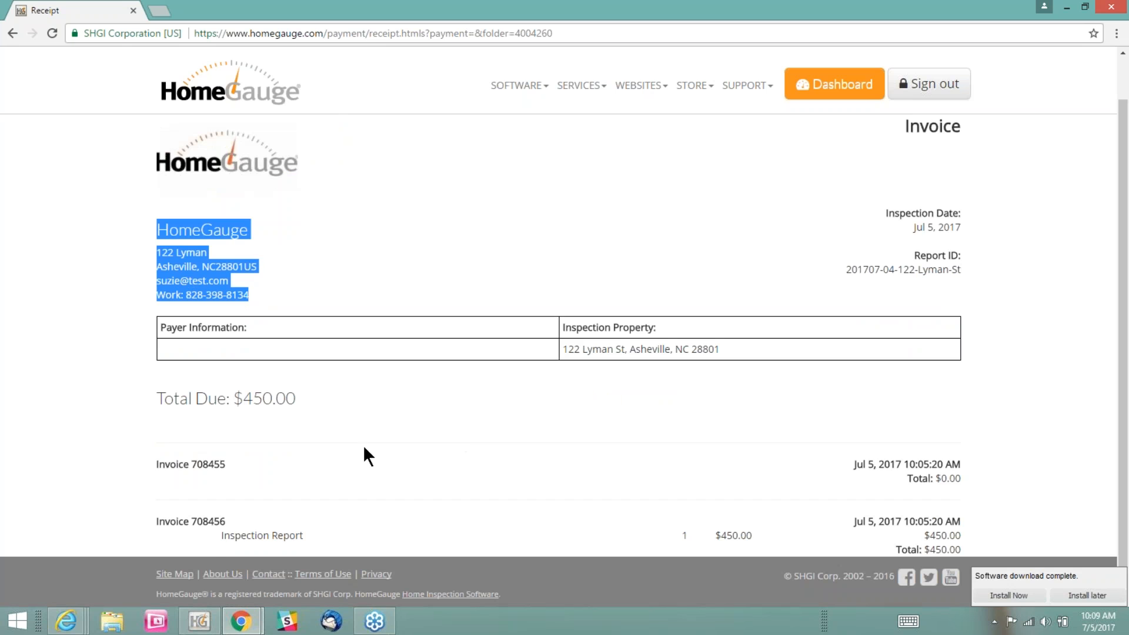
drag(214, 537, 756, 537)
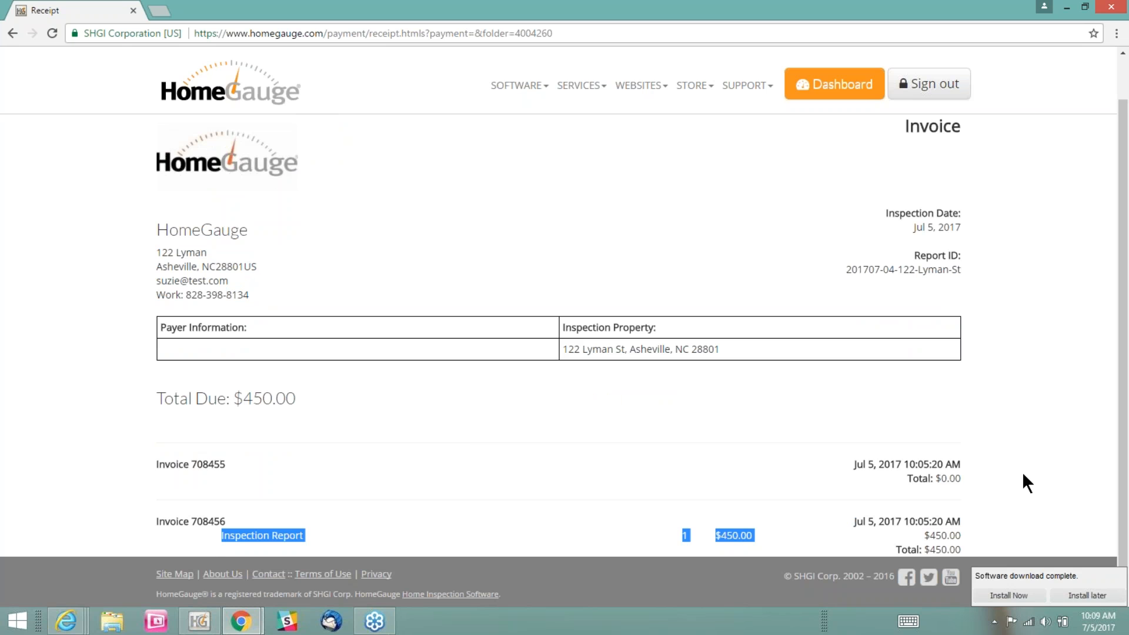
scroll(1025, 470, up, 1)
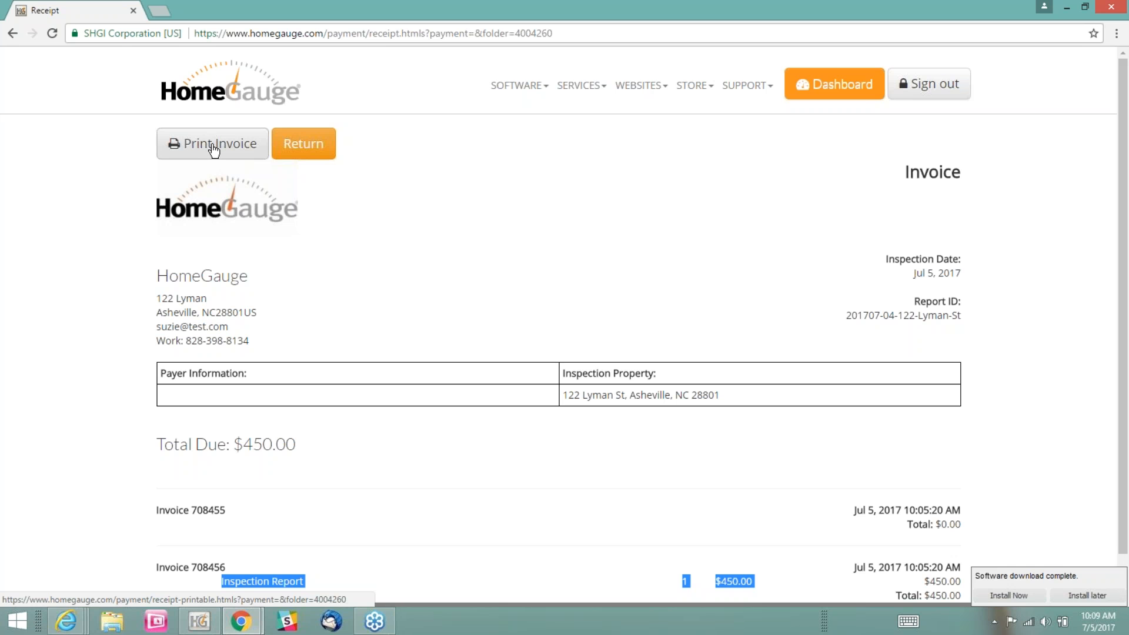
click(314, 146)
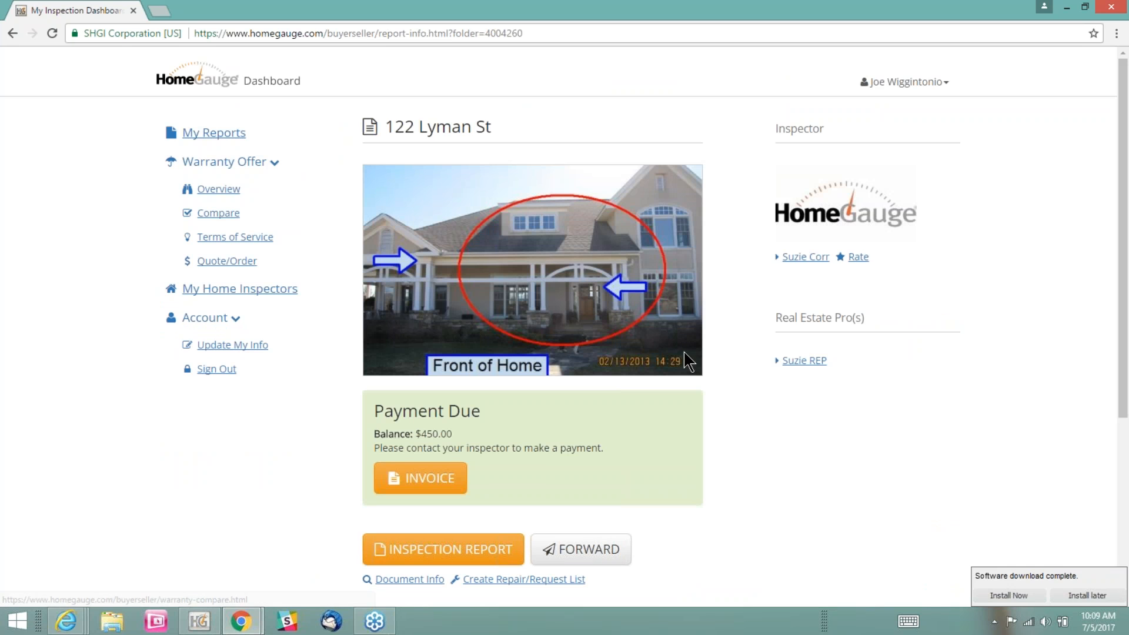
Open the inspection report from the buyer's dashboard, look through it, and go back to the report page
scroll(727, 330, down, 3)
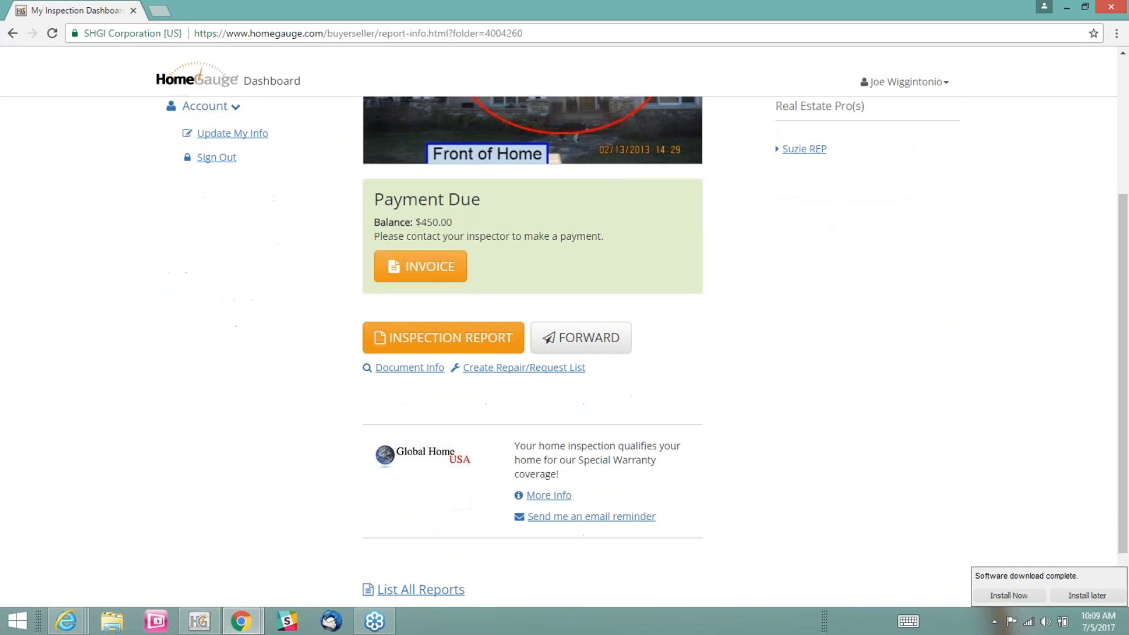
click(404, 352)
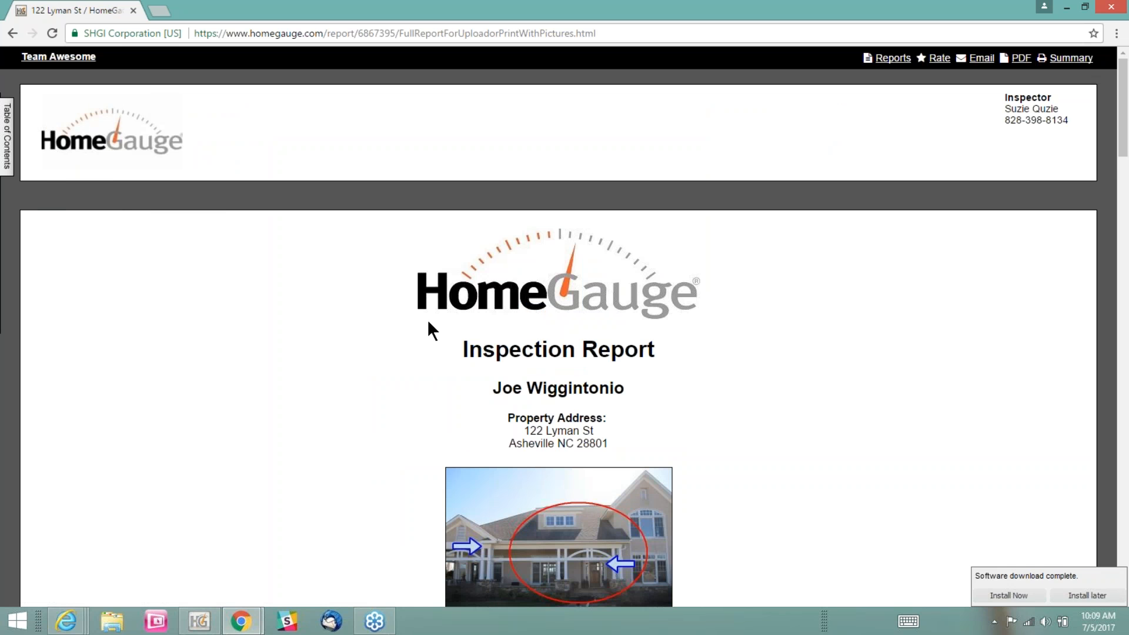
scroll(428, 318, down, 8)
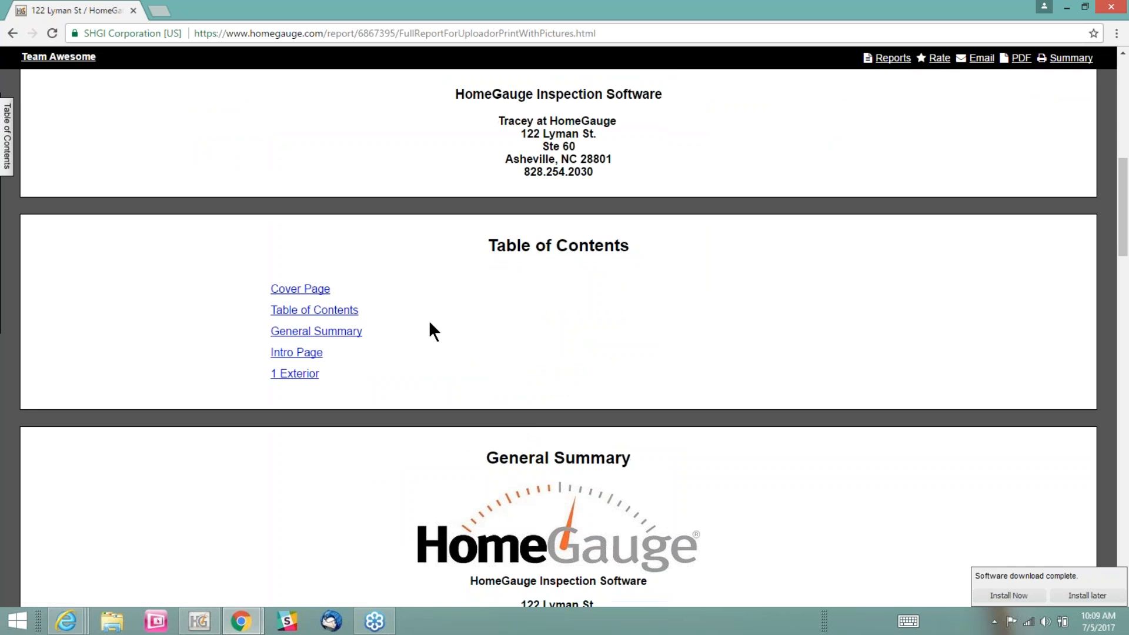
scroll(429, 320, up, 8)
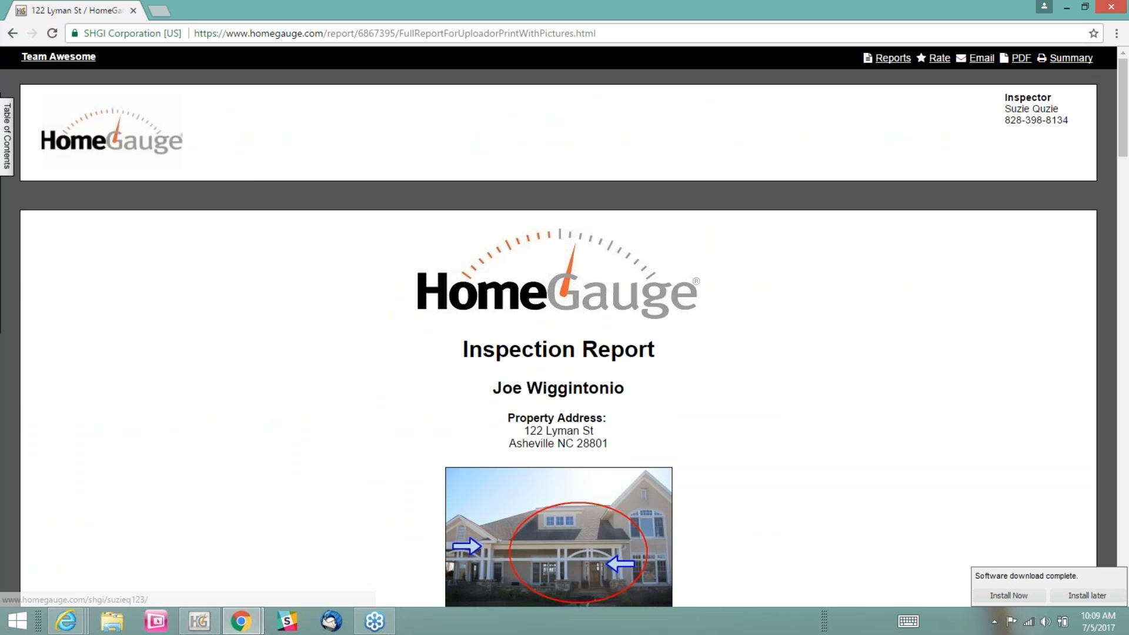
click(12, 33)
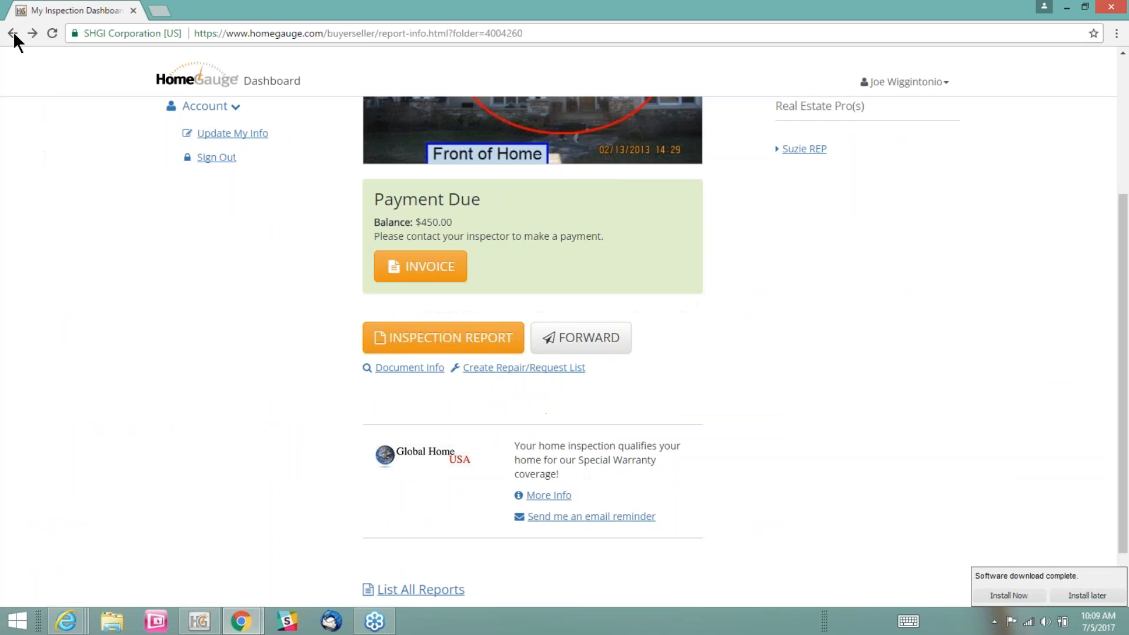
scroll(856, 322, up, 4)
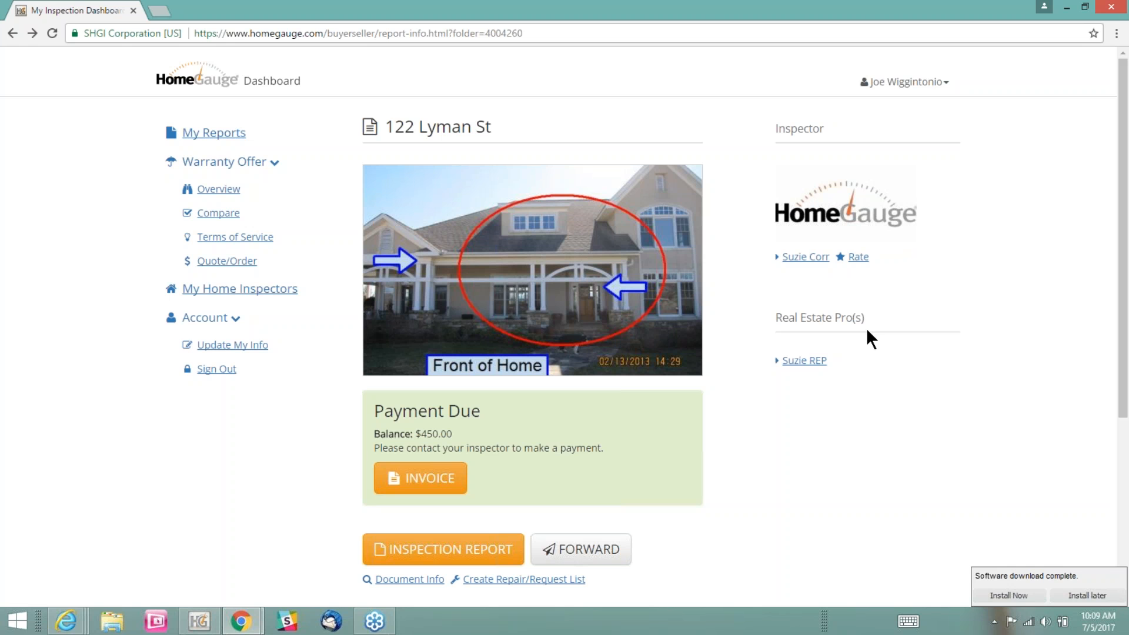
Switch to the inspector's dashboard in Internet Explorer, list all reports, and start taking a payment for the report's balance due
click(65, 623)
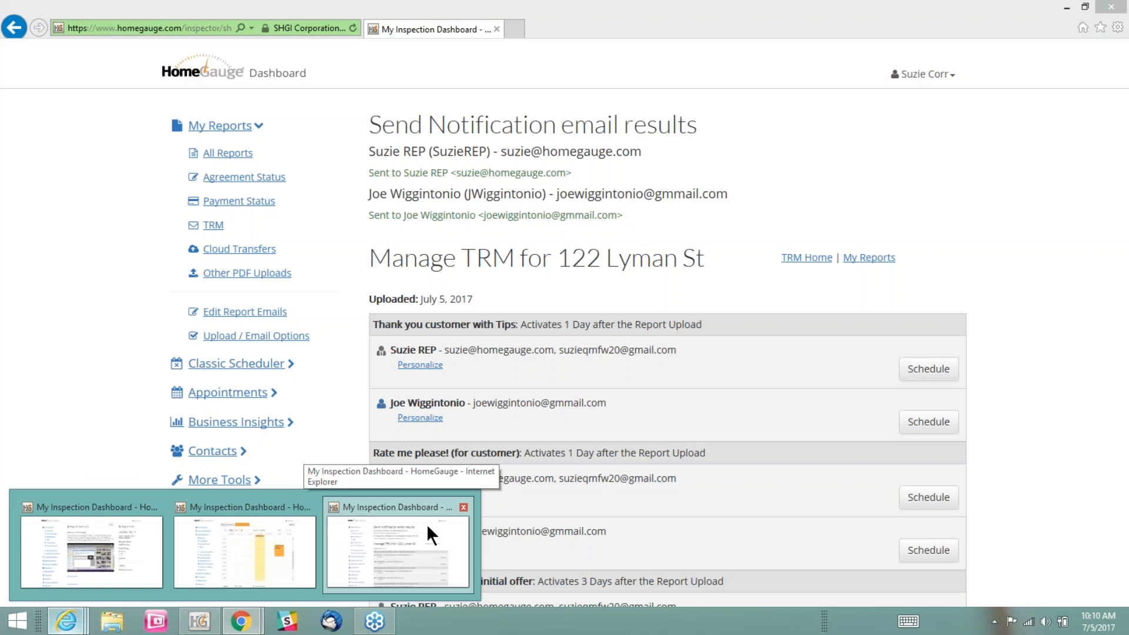
click(425, 524)
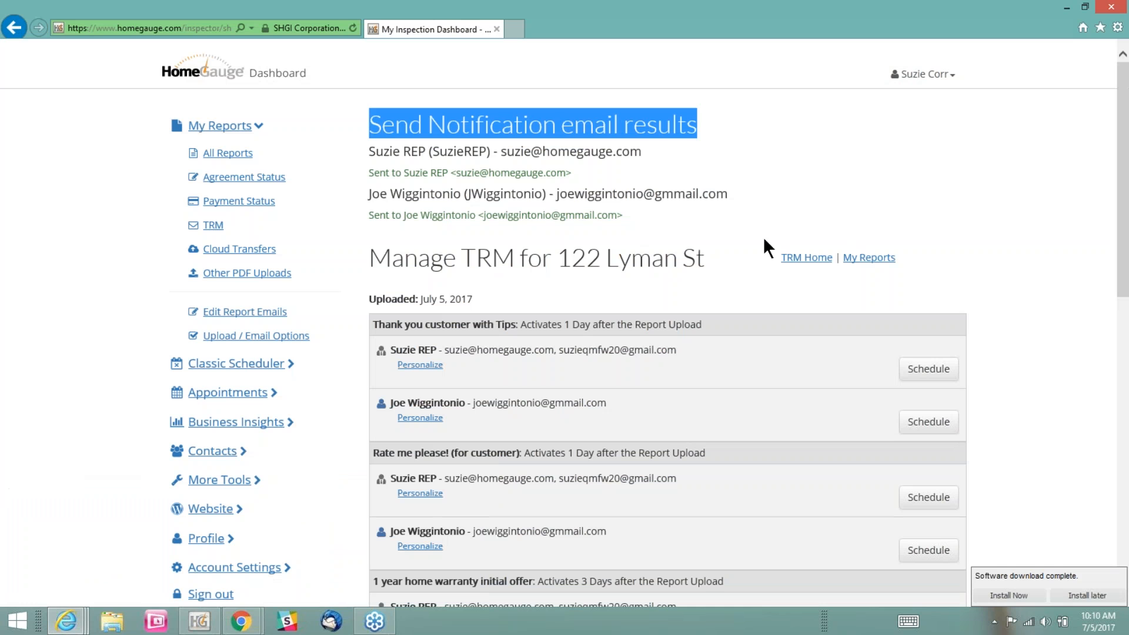
click(253, 156)
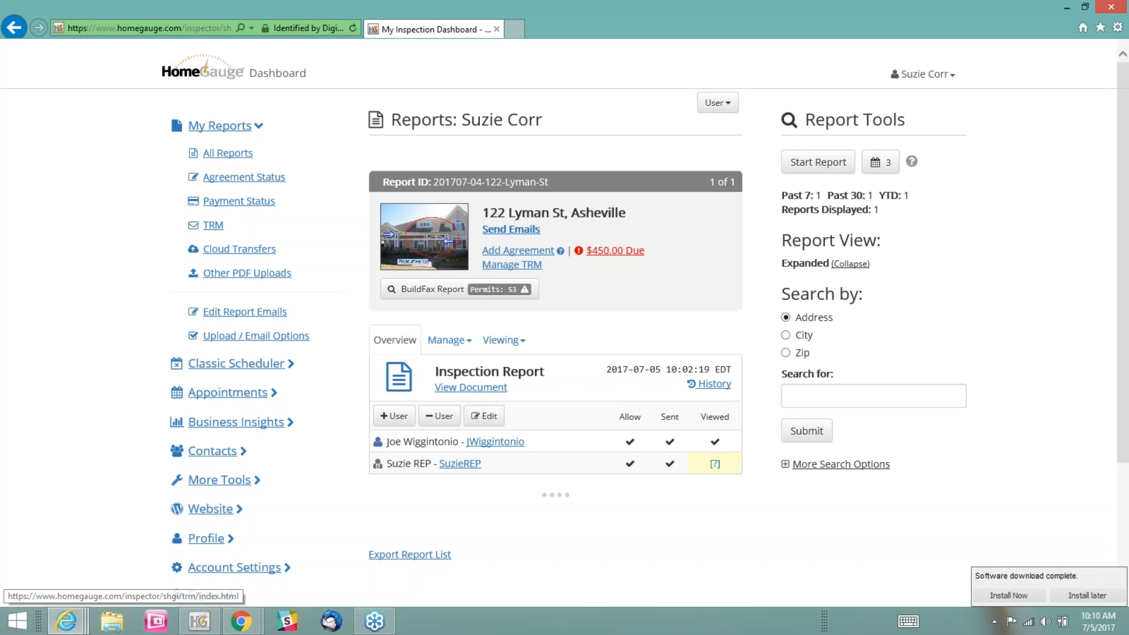
click(603, 252)
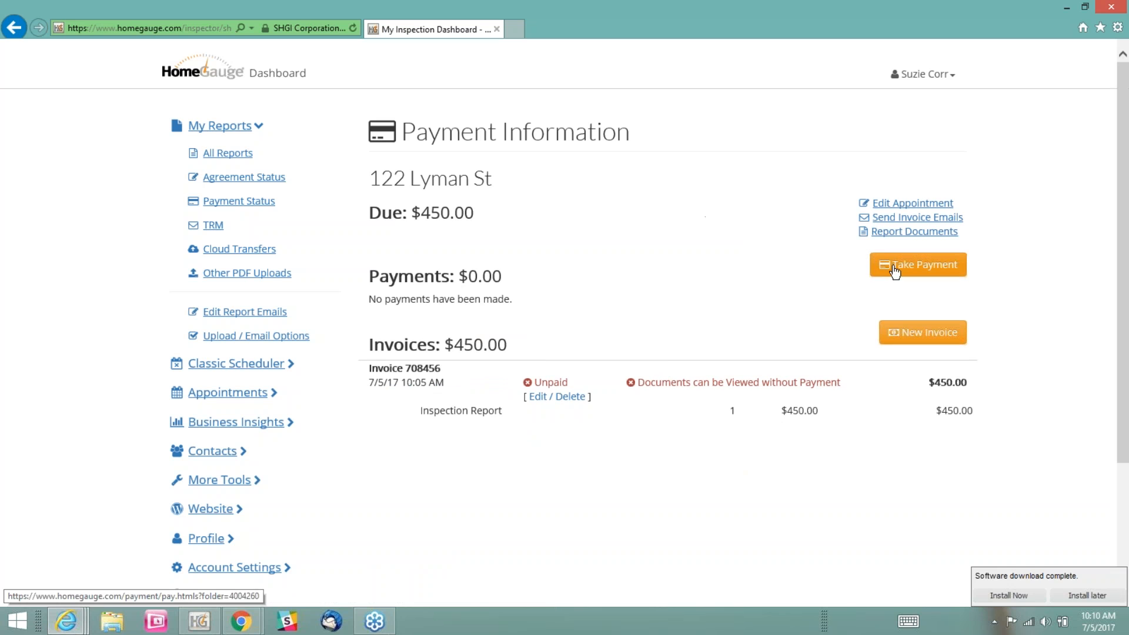
click(897, 268)
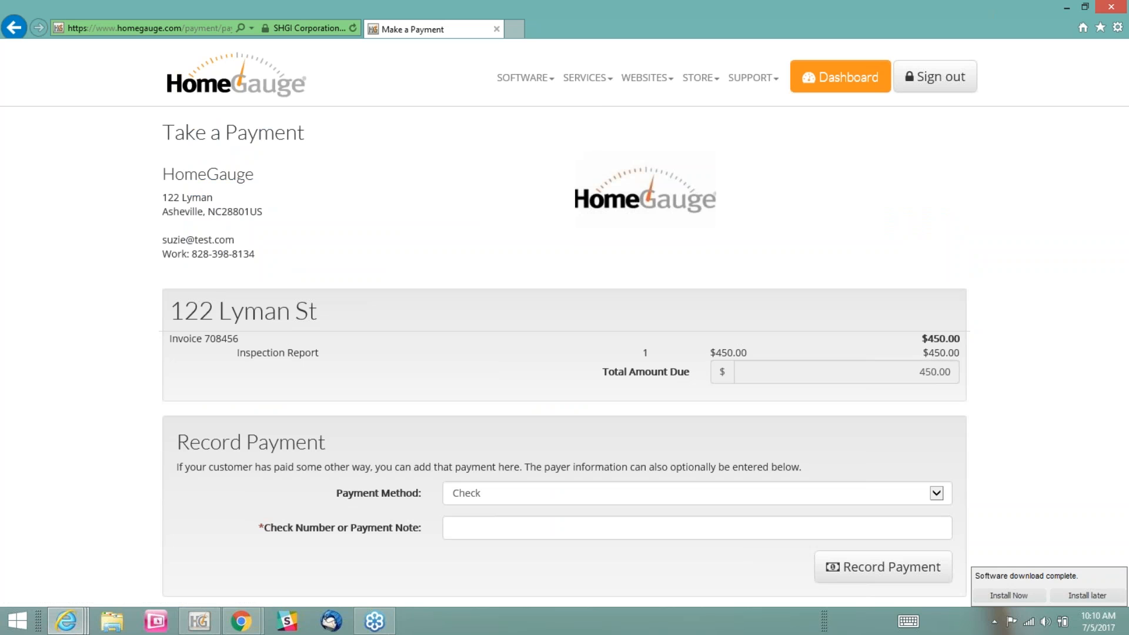
Set the payment method to PayPal and enter a payment note containing the authorization number and the date 7-5-17
scroll(863, 230, down, 3)
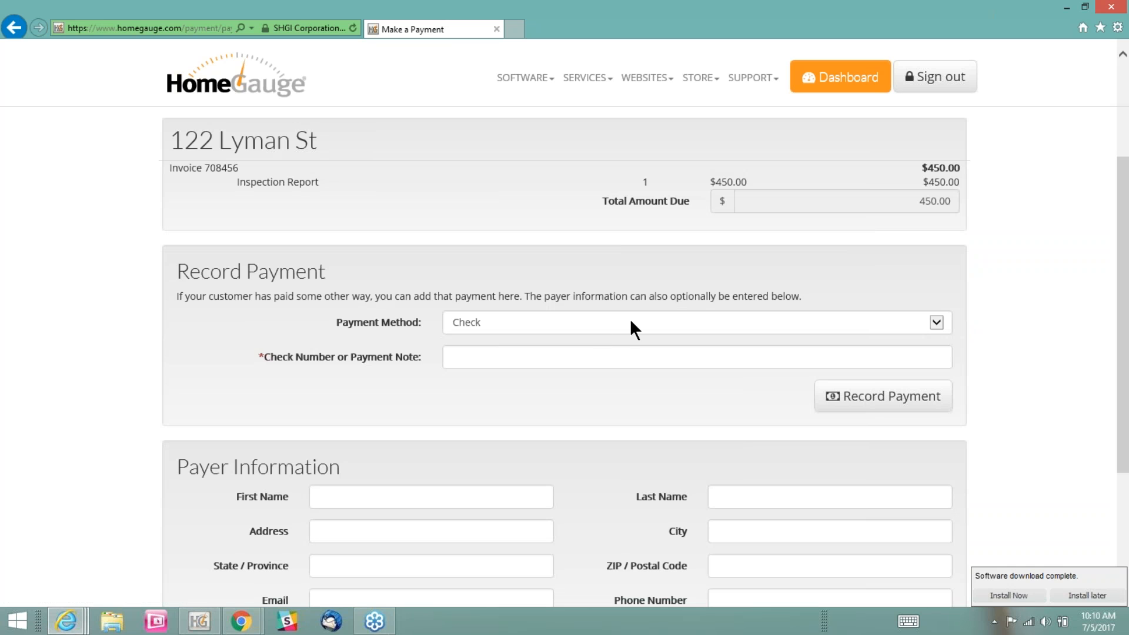
click(930, 320)
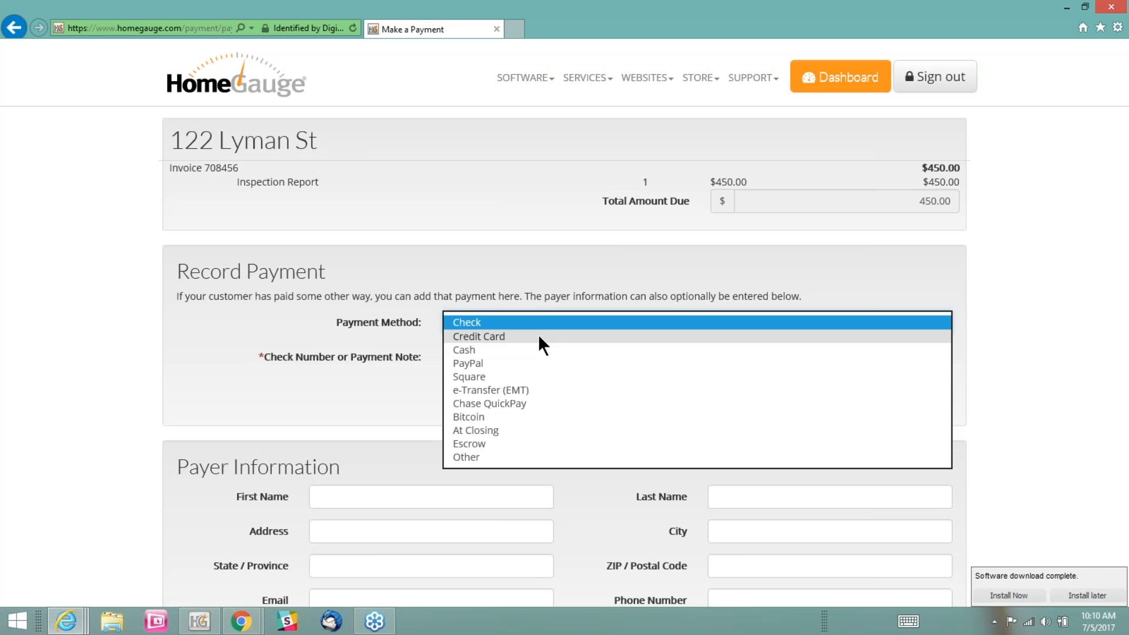
click(530, 363)
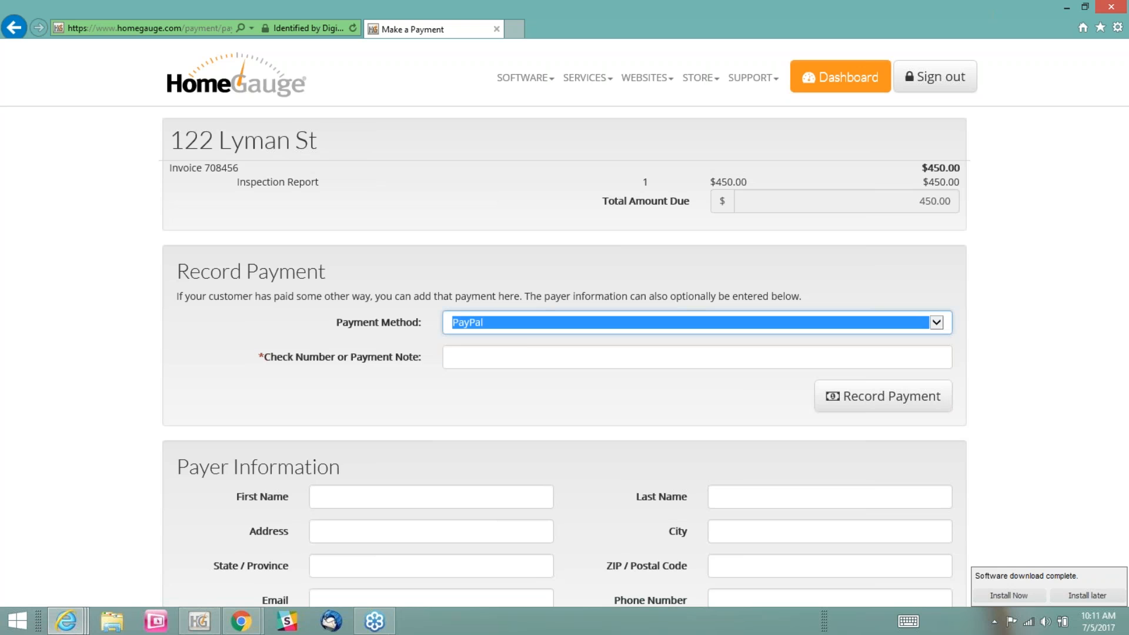
click(527, 356)
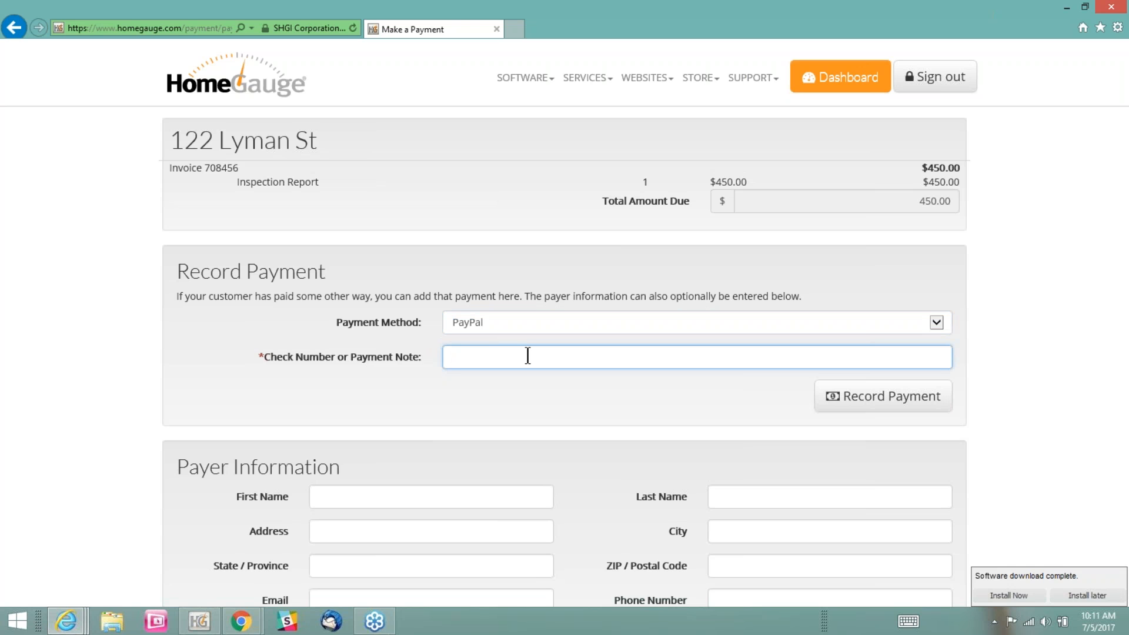
text(Auth: 12345 7-5-17)
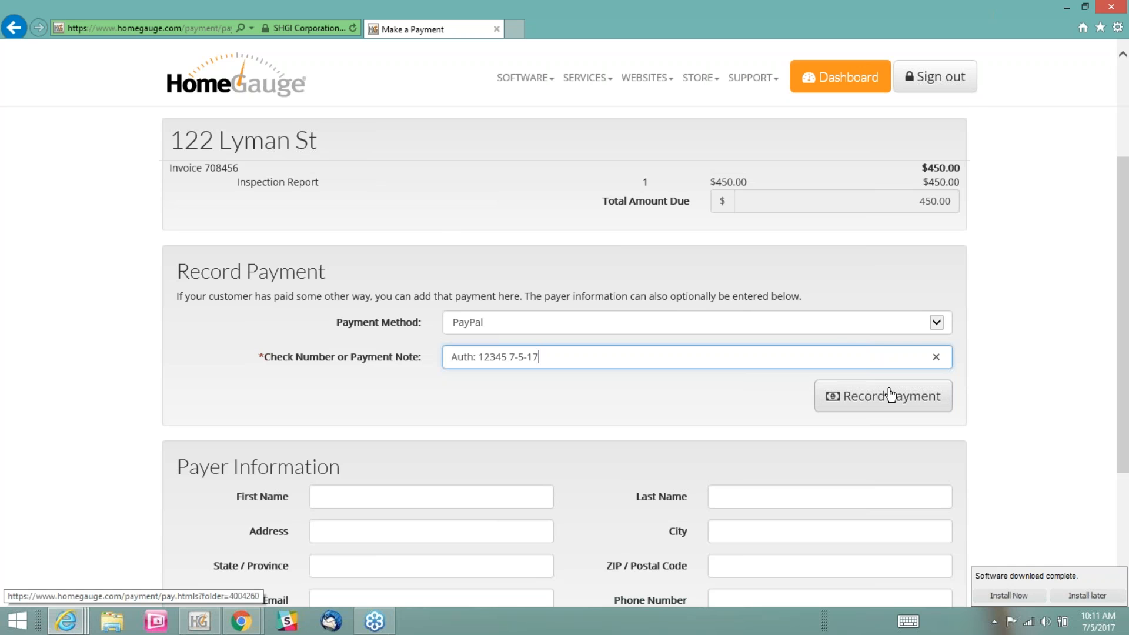
Check the optional payer information fields, leave them blank, and try to record the PayPal payment
scroll(1007, 382, down, 3)
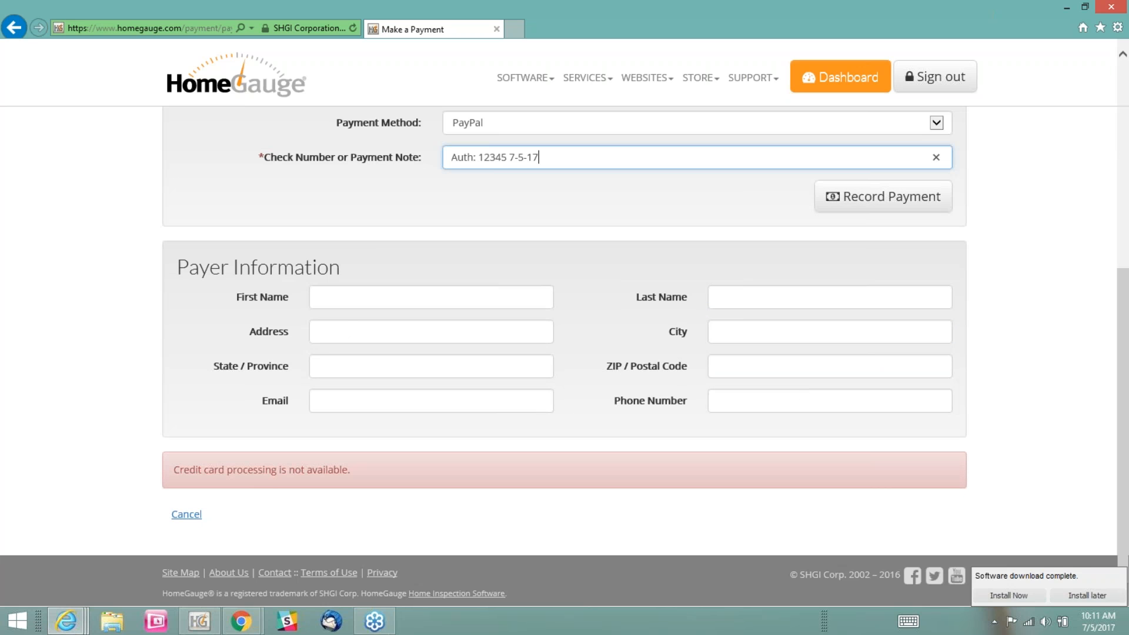
click(338, 298)
click(339, 339)
key(Tab)
click(758, 295)
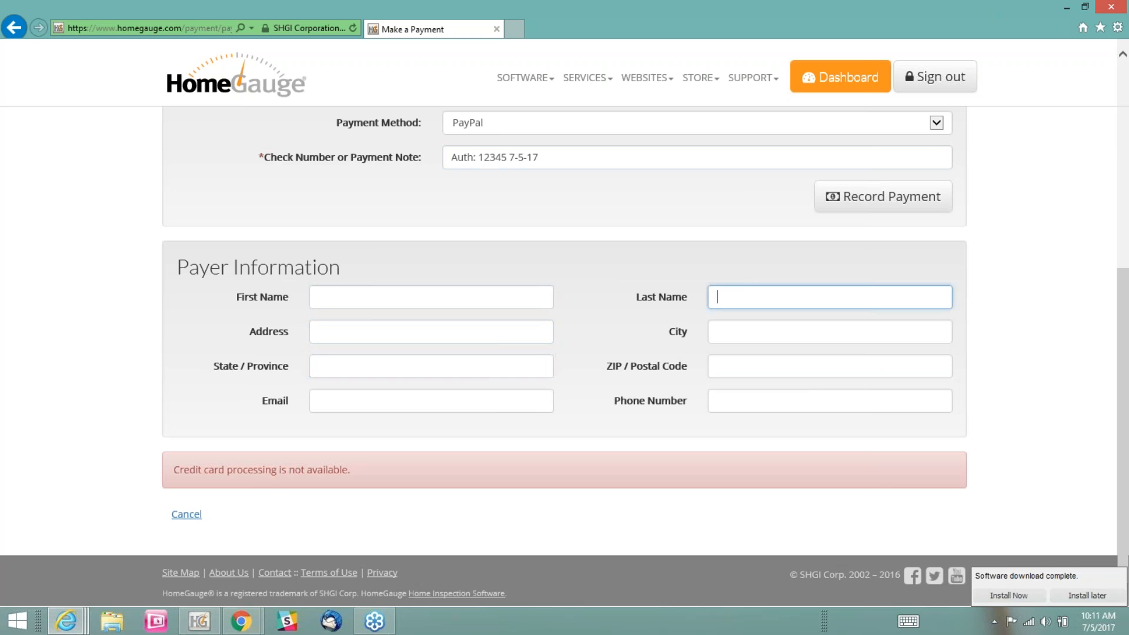
scroll(1035, 280, up, 2)
scroll(1034, 277, up, 2)
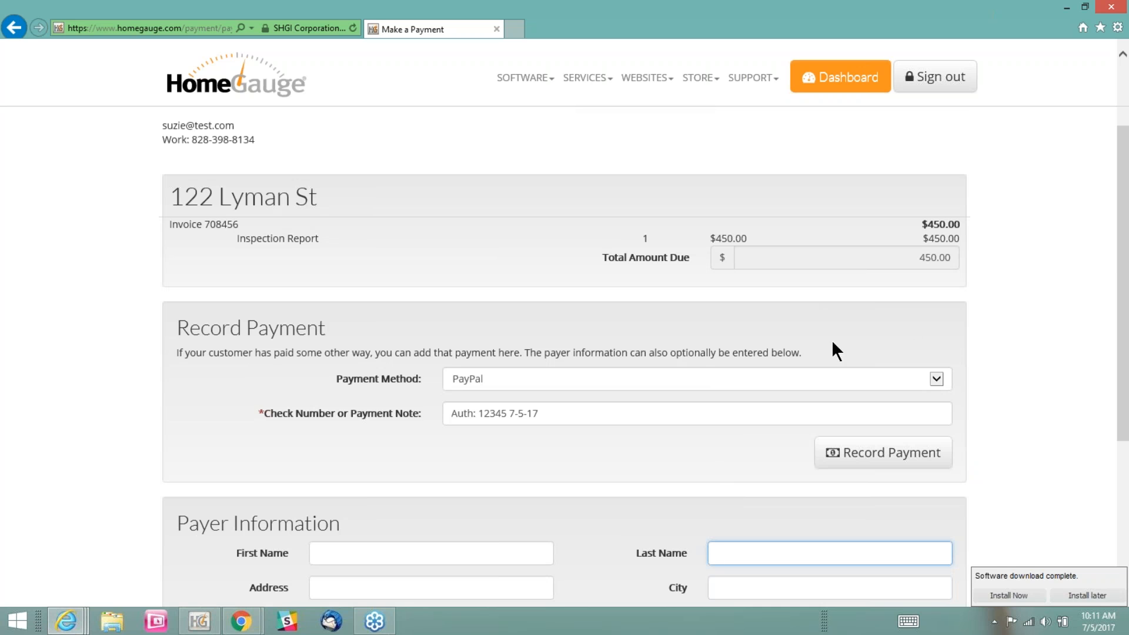
click(865, 464)
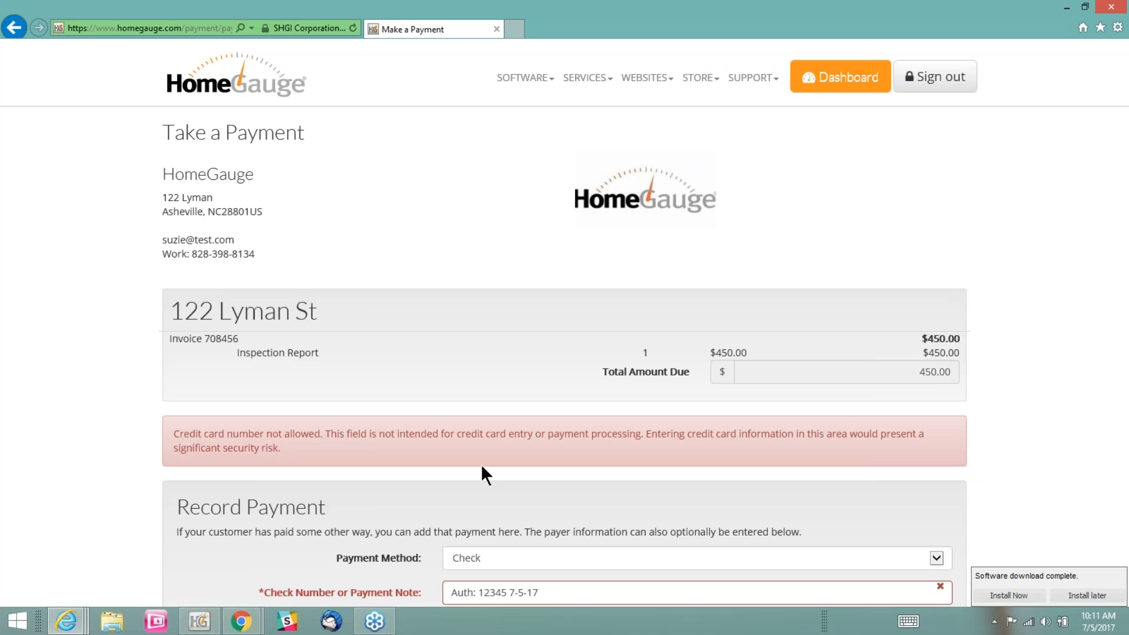
Remove the "Auth:" prefix from the payment note and try to record the payment again
scroll(349, 456, down, 3)
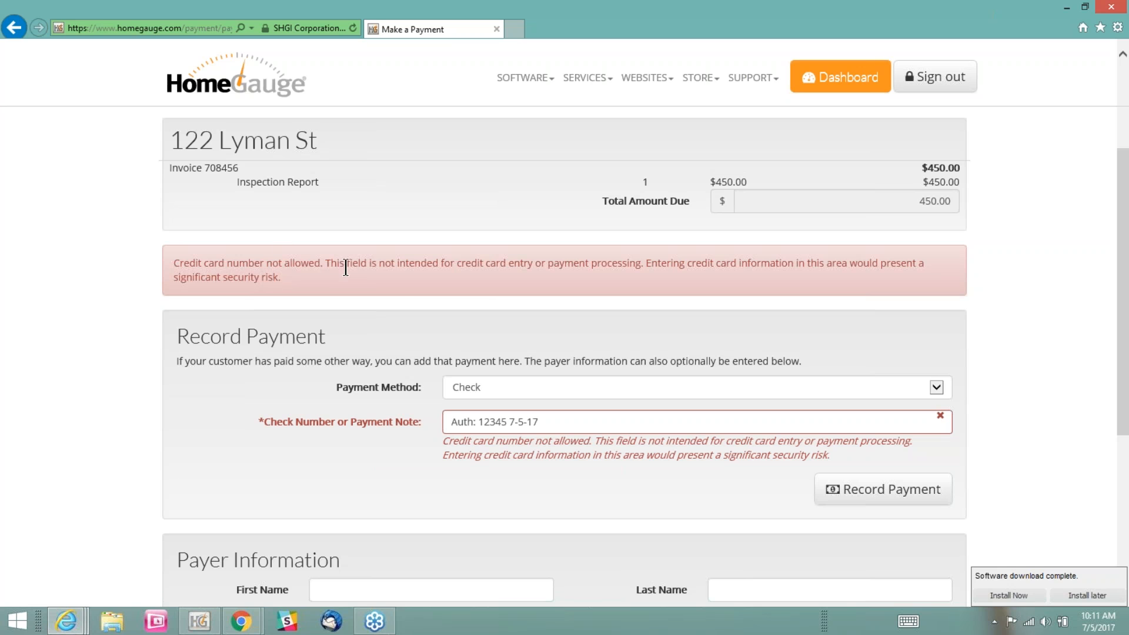
click(482, 421)
drag(483, 421, 462, 419)
click(474, 419)
key(BackSpace)
key(Delete)
key(Delete)
key(BackSpace)
key(BackSpace)
key(BackSpace)
key(BackSpace)
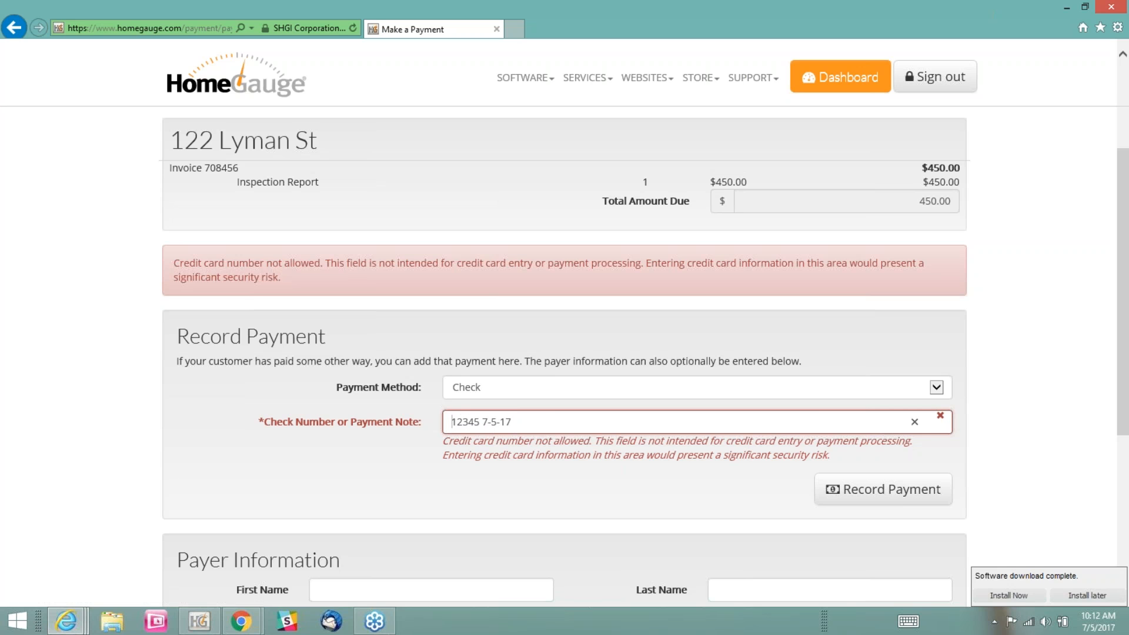
click(892, 496)
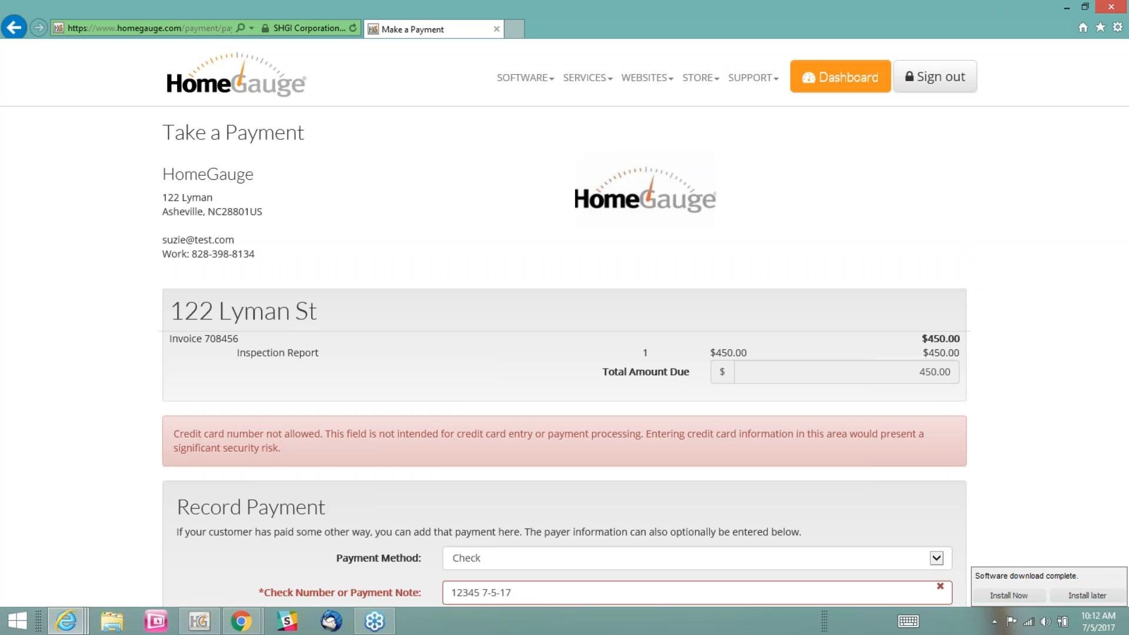
Review the rejected payment form and set the payment method to PayPal
scroll(1051, 453, down, 4)
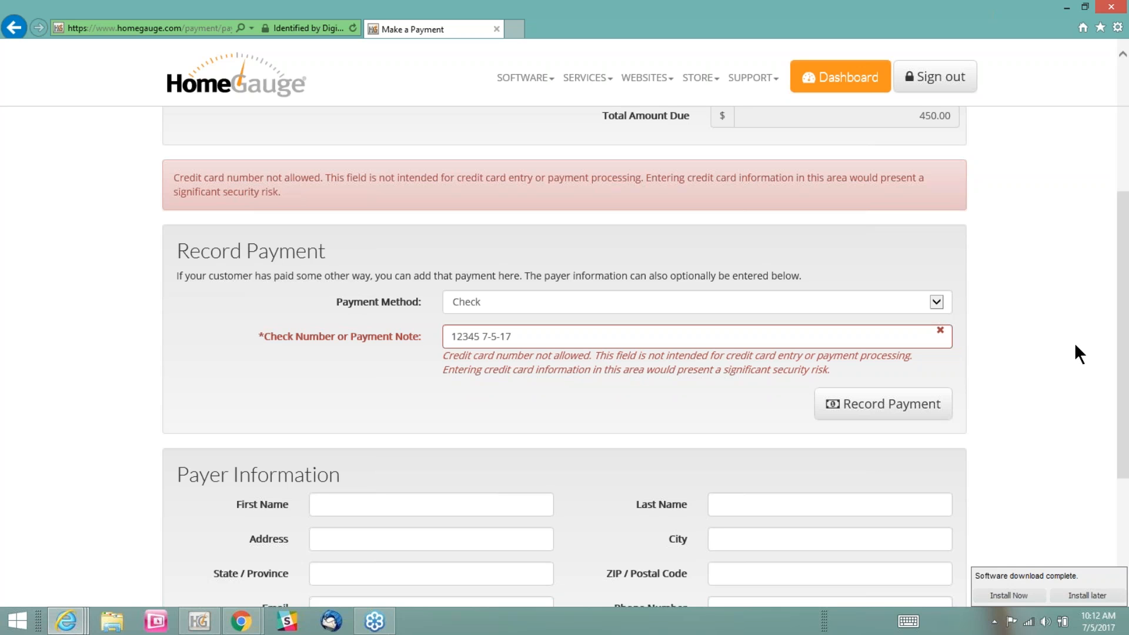
scroll(1079, 344, down, 4)
scroll(1079, 343, up, 3)
scroll(1078, 343, up, 6)
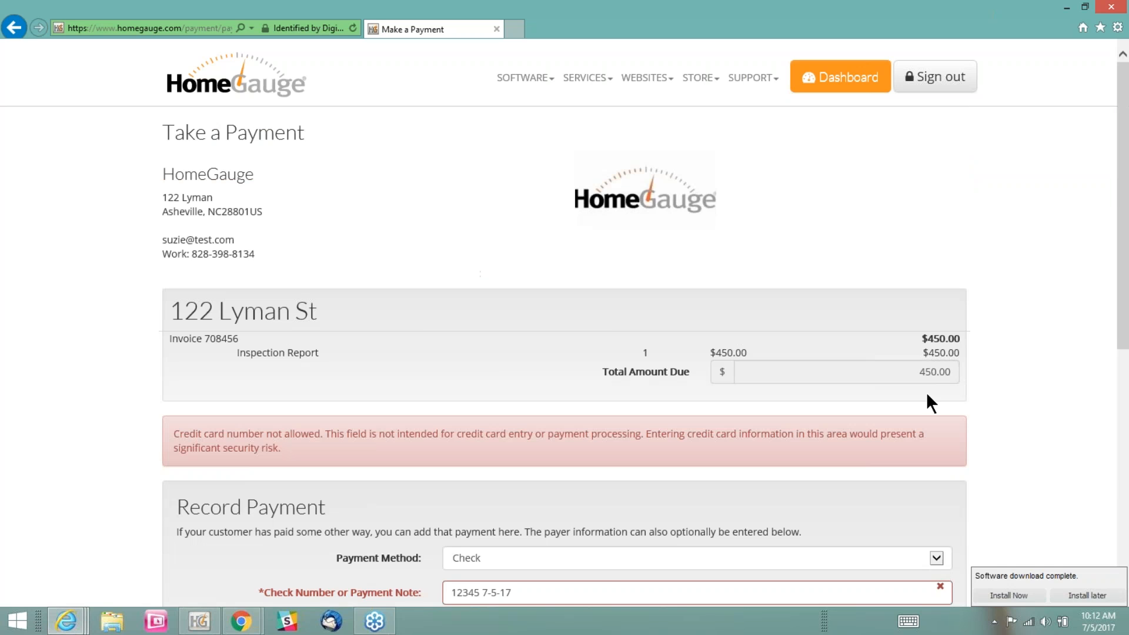
scroll(927, 391, down, 5)
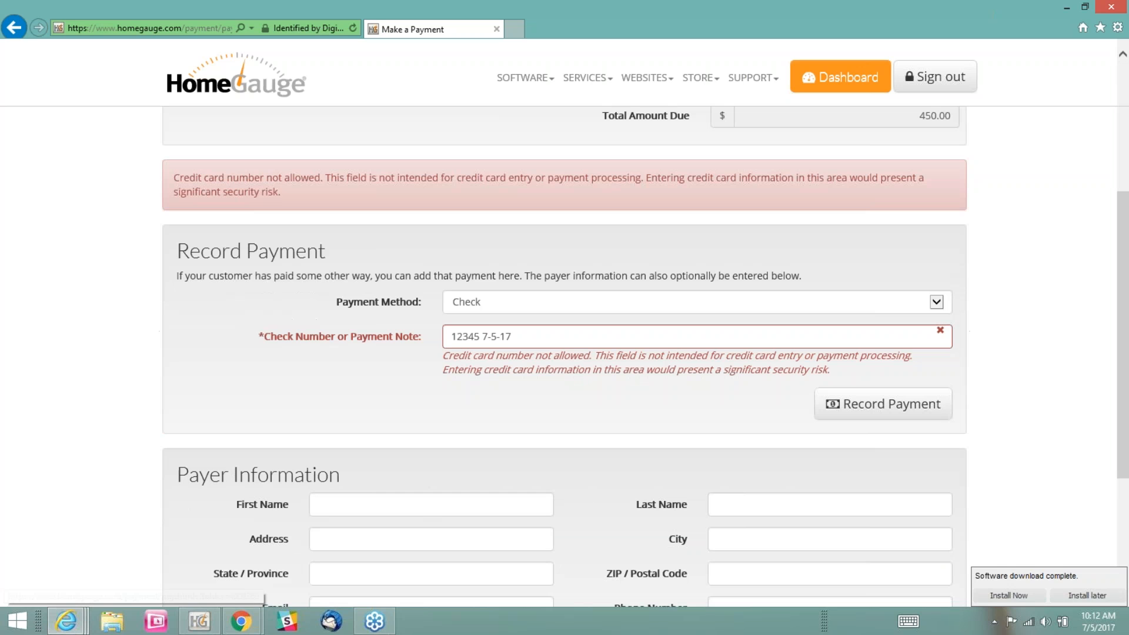
click(934, 303)
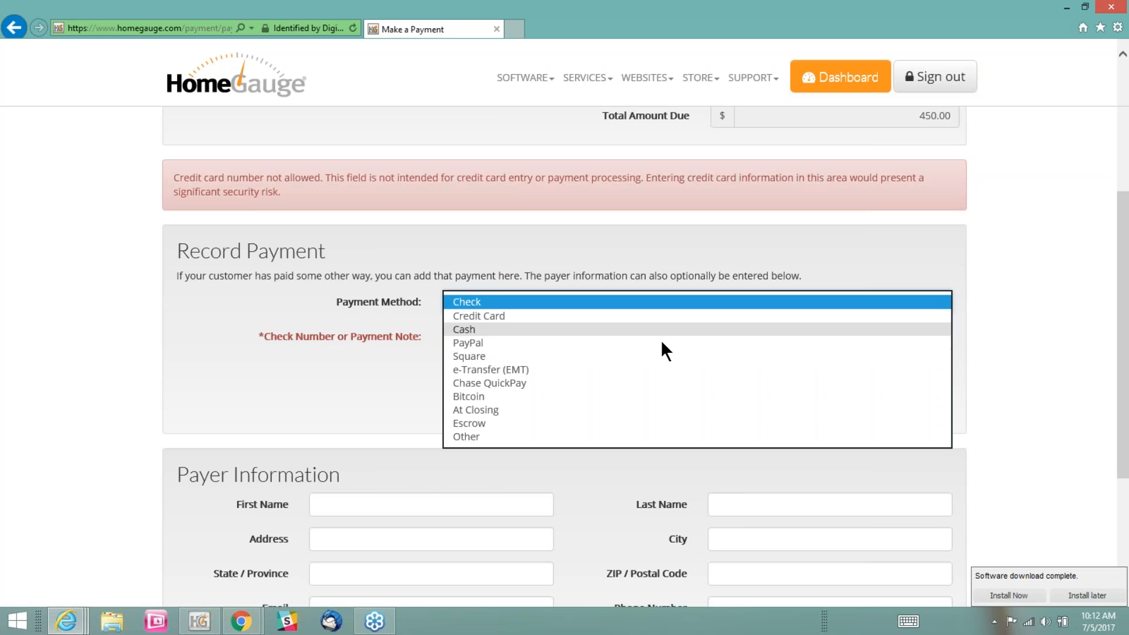
click(658, 331)
click(841, 303)
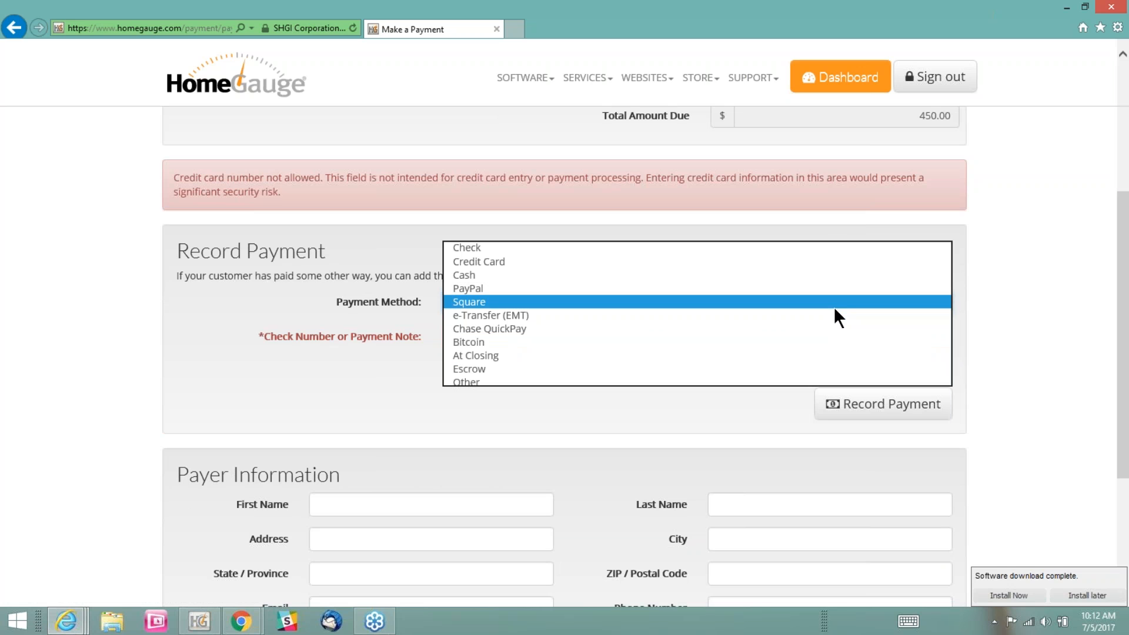
click(776, 290)
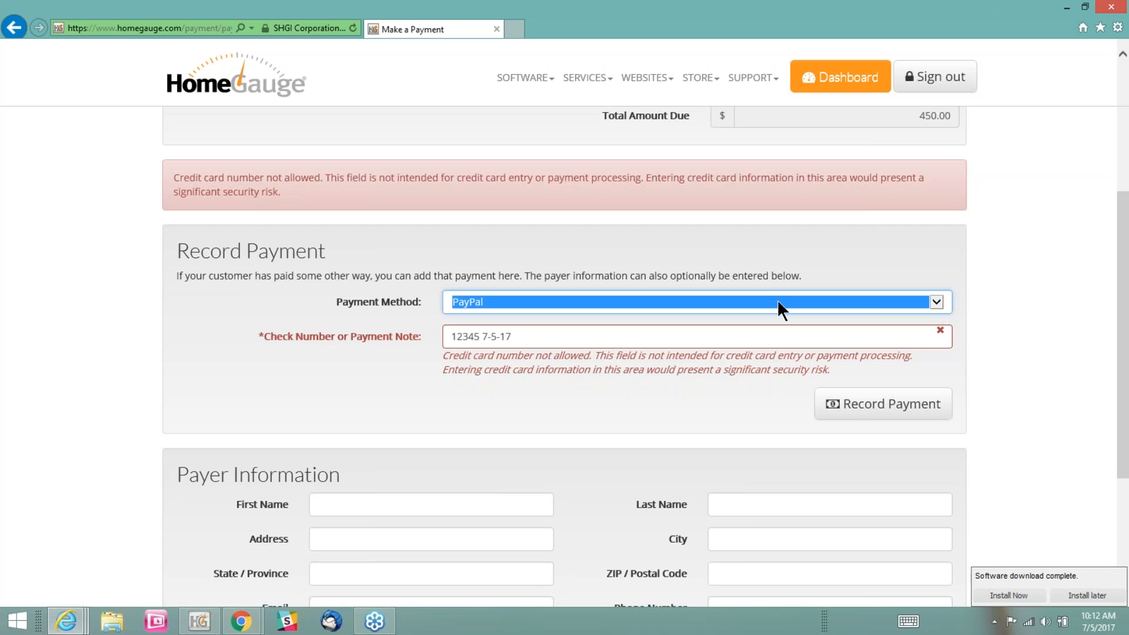
Replace the payment note with only the authorization number, without the date, and record the payment
drag(510, 338, 420, 338)
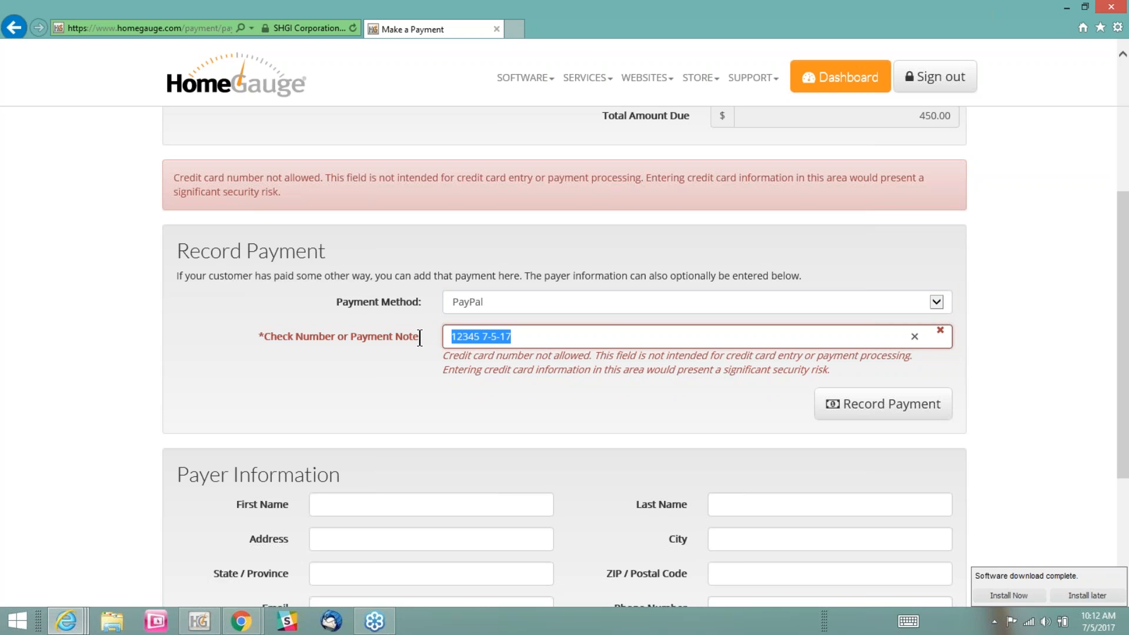
text(12345)
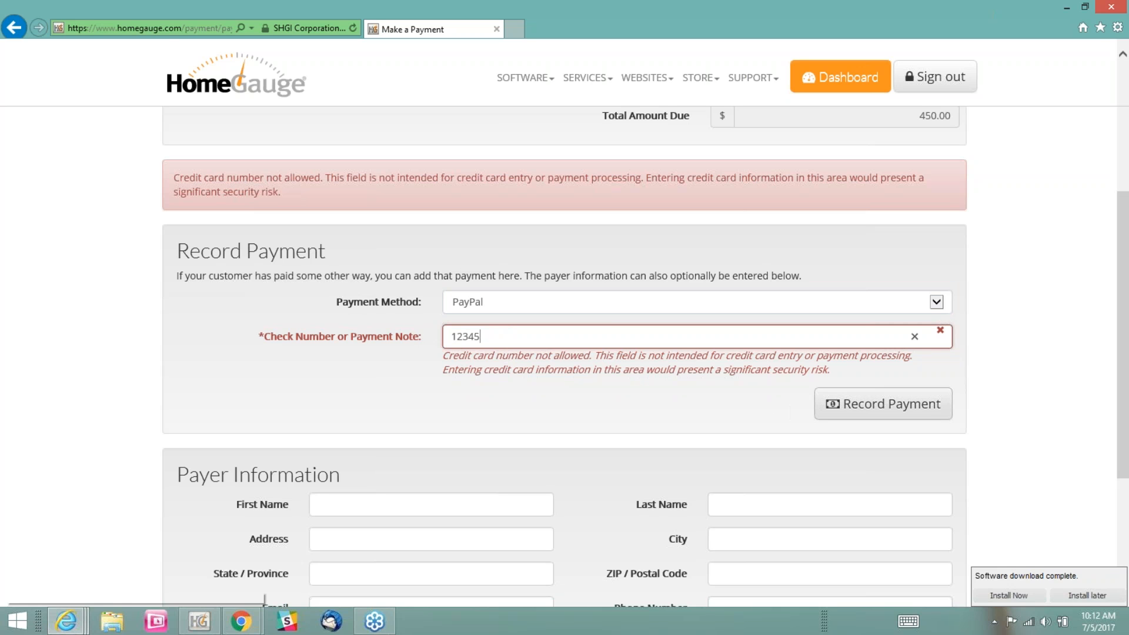
click(850, 401)
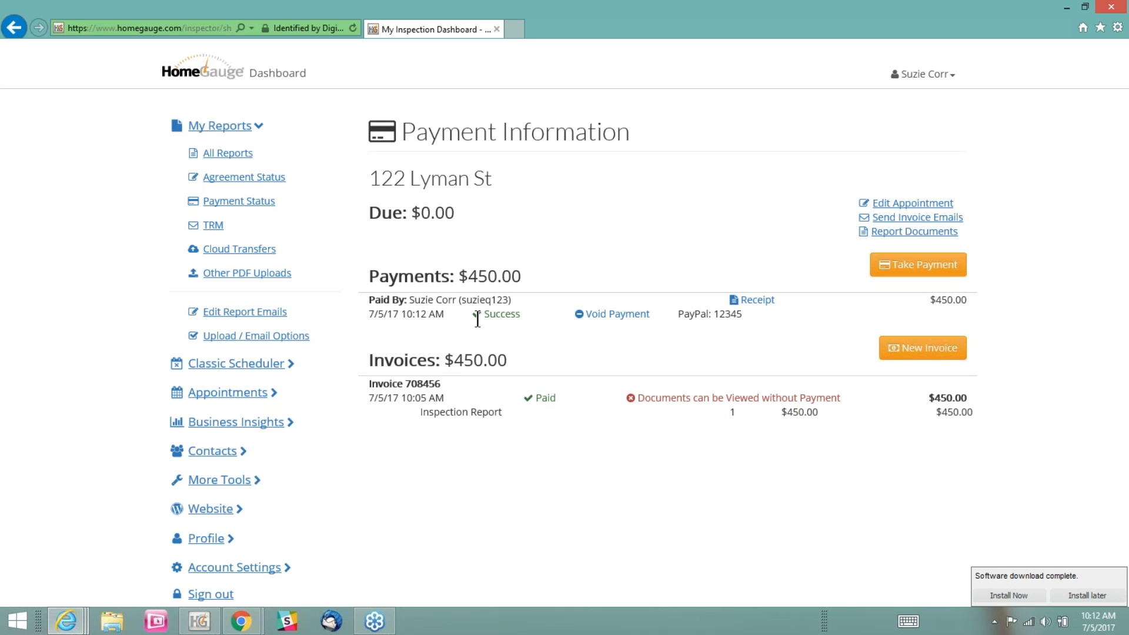
Check the recorded payment's status in the payment information, and check the report's payment status in the list of all reports
drag(521, 314, 478, 313)
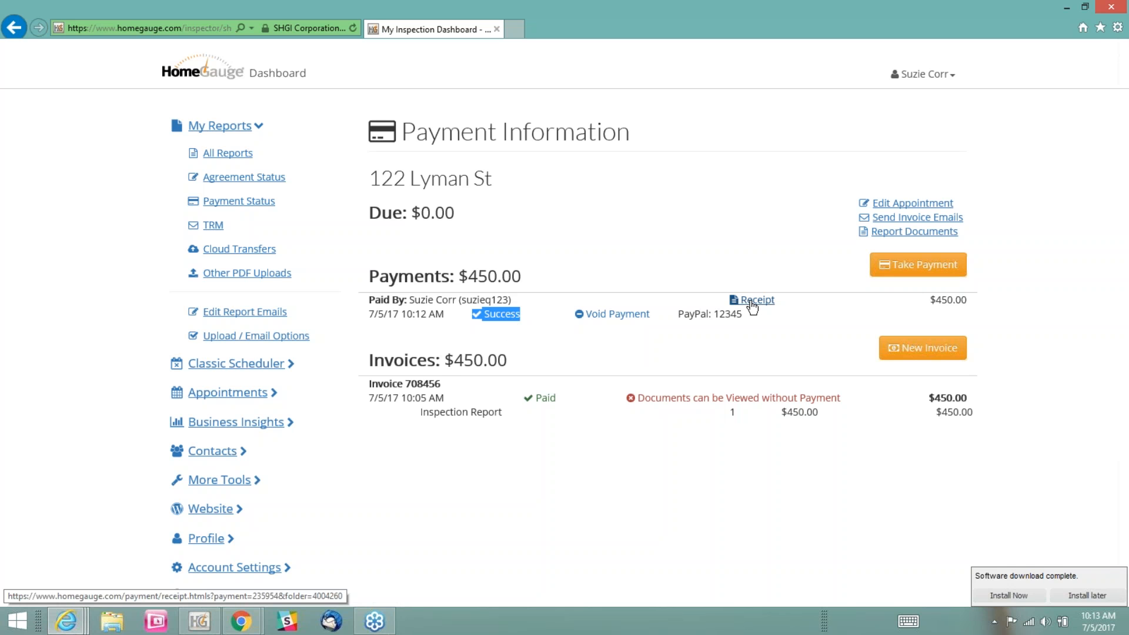
click(724, 335)
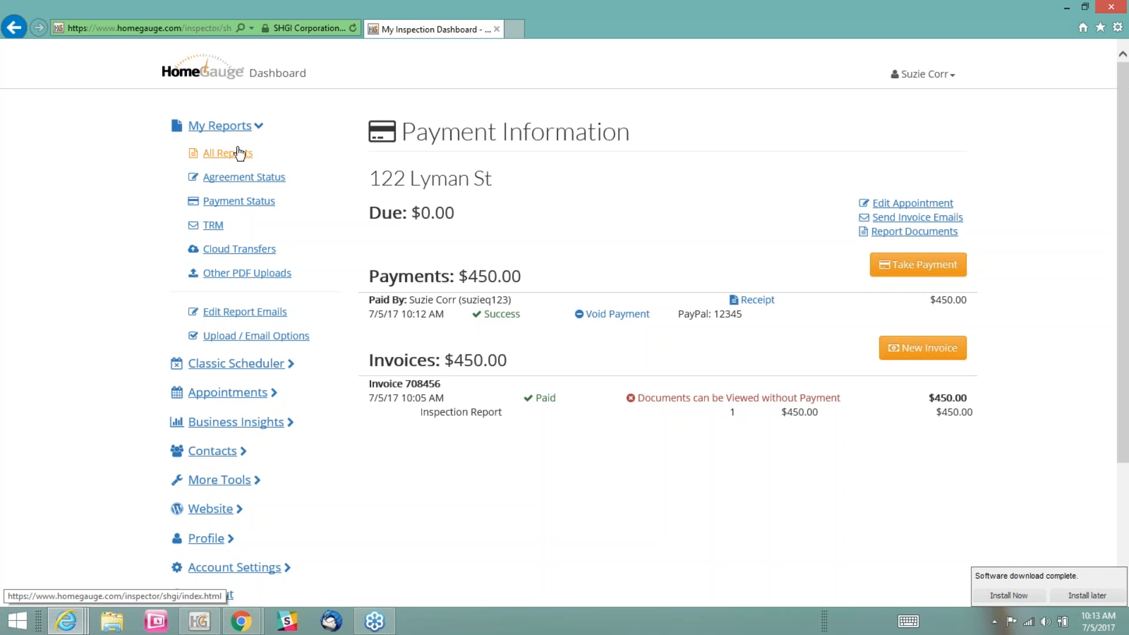
click(238, 155)
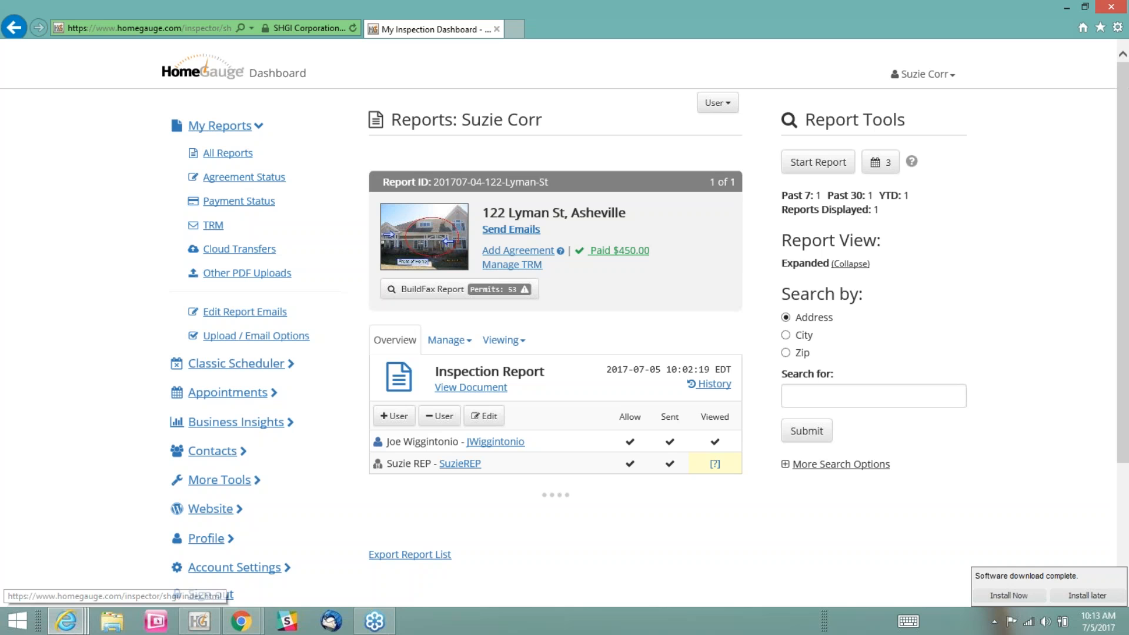
drag(657, 251, 589, 253)
click(617, 284)
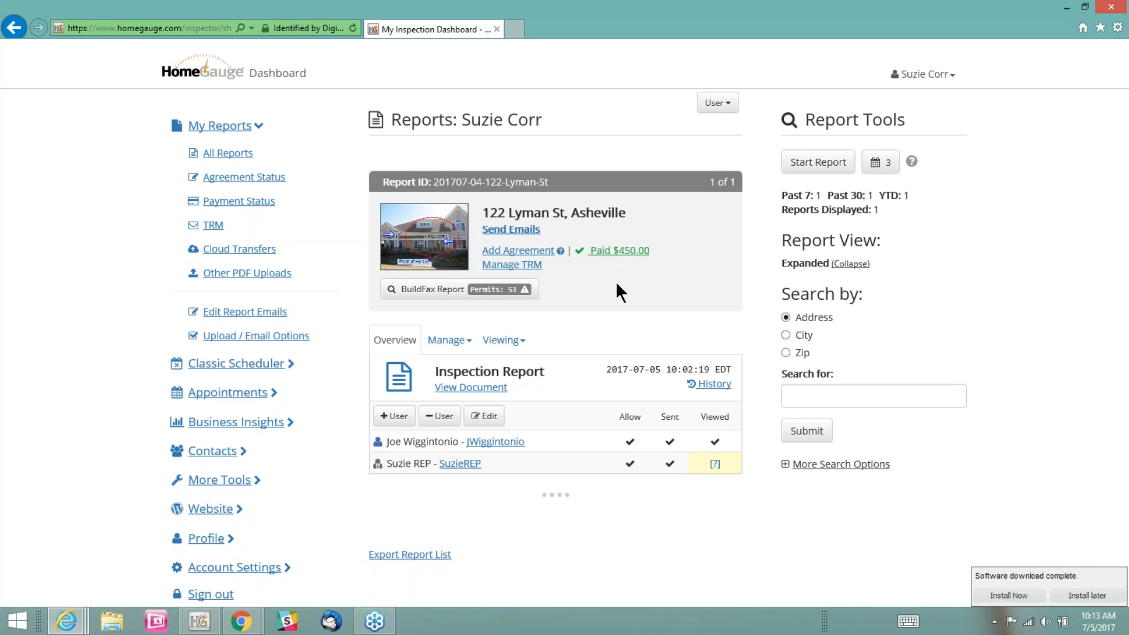
Switch to the buyer's dashboard in Chrome, refresh the report page, and examine its payment message
mouse_move(243, 626)
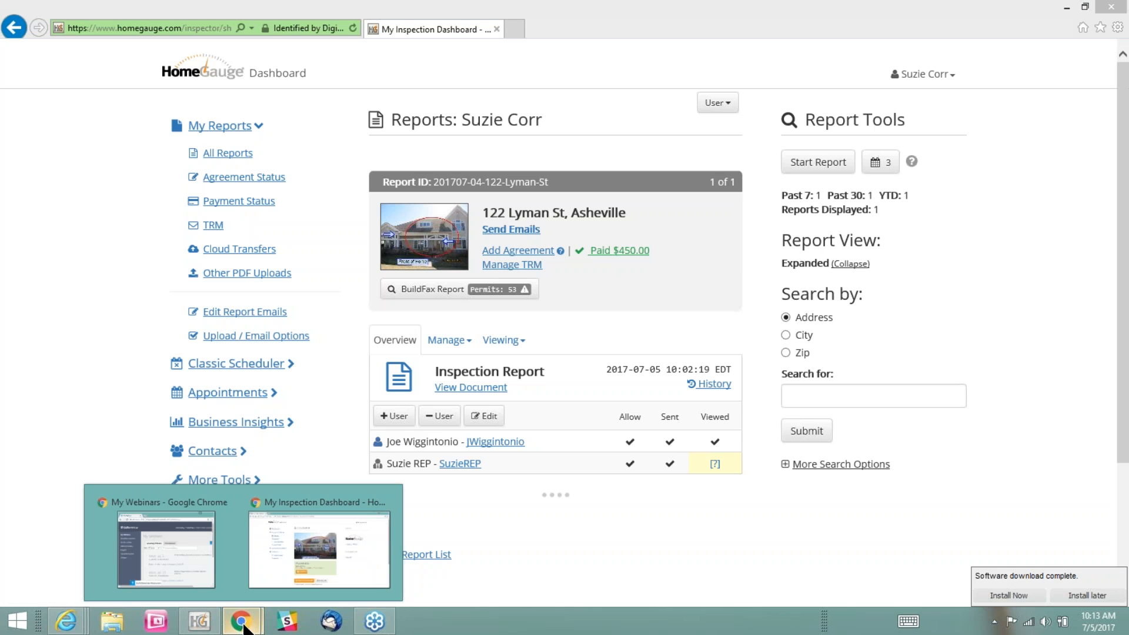
click(264, 580)
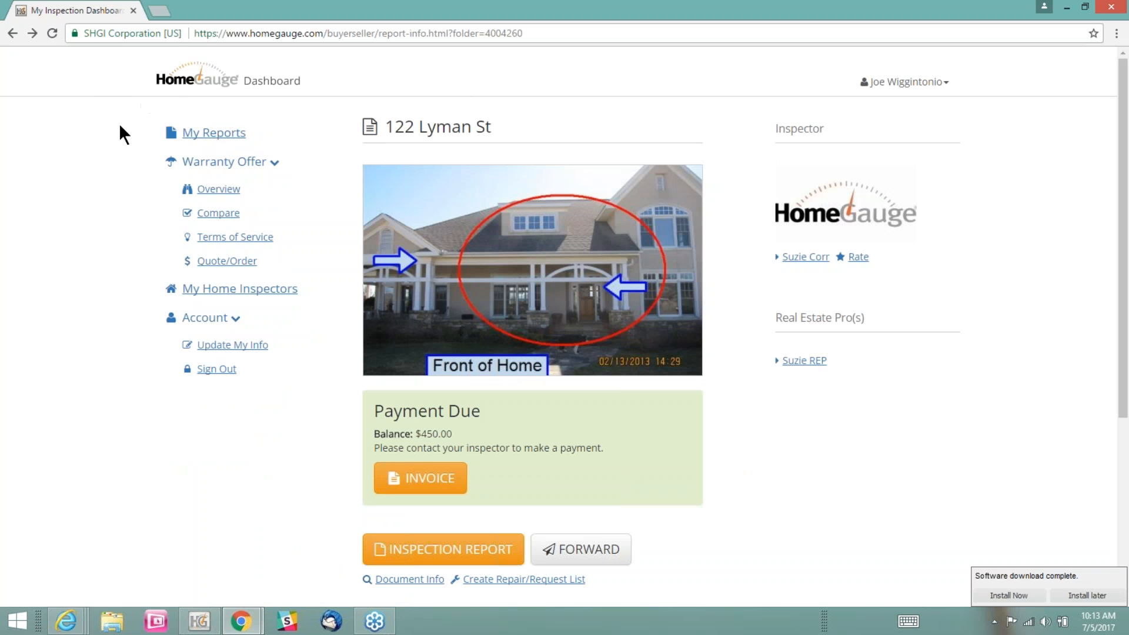
click(52, 33)
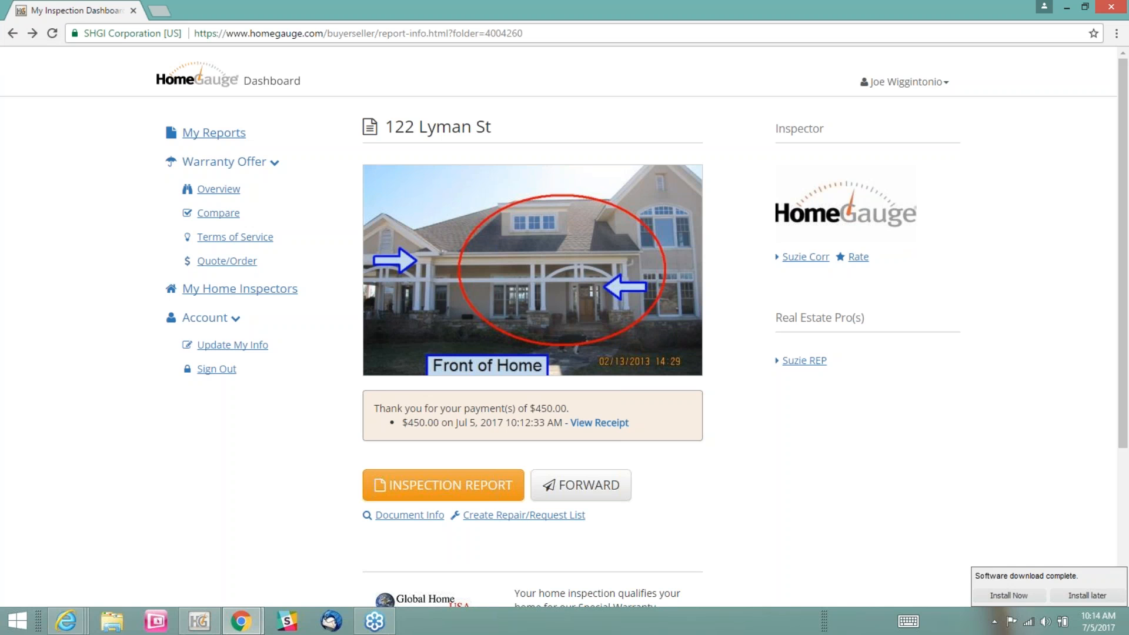
drag(407, 397, 566, 386)
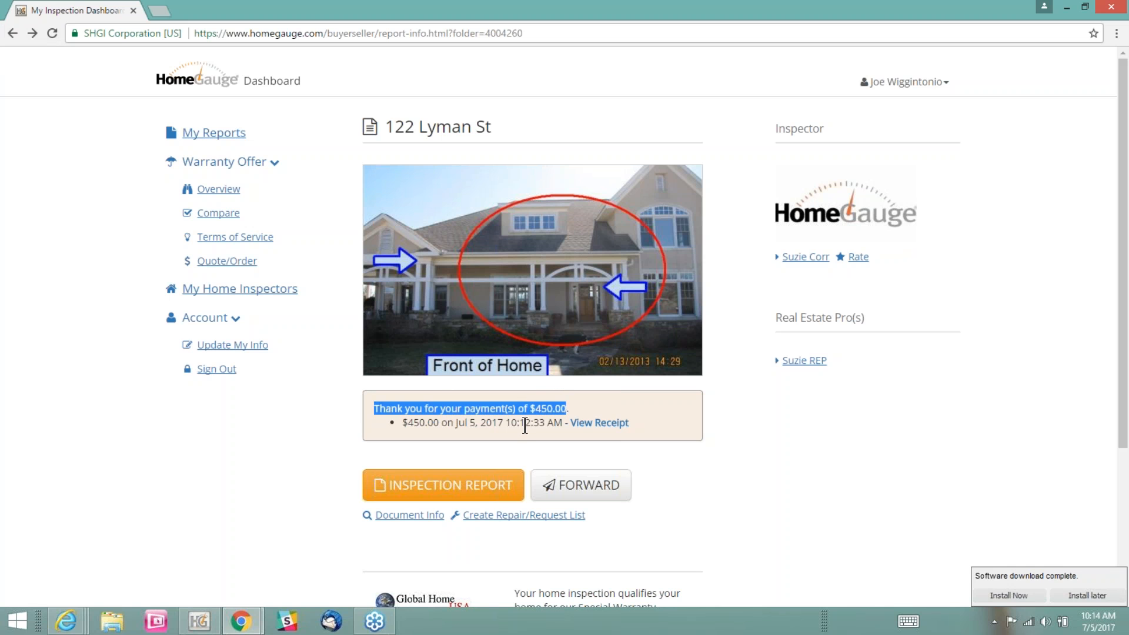
click(453, 422)
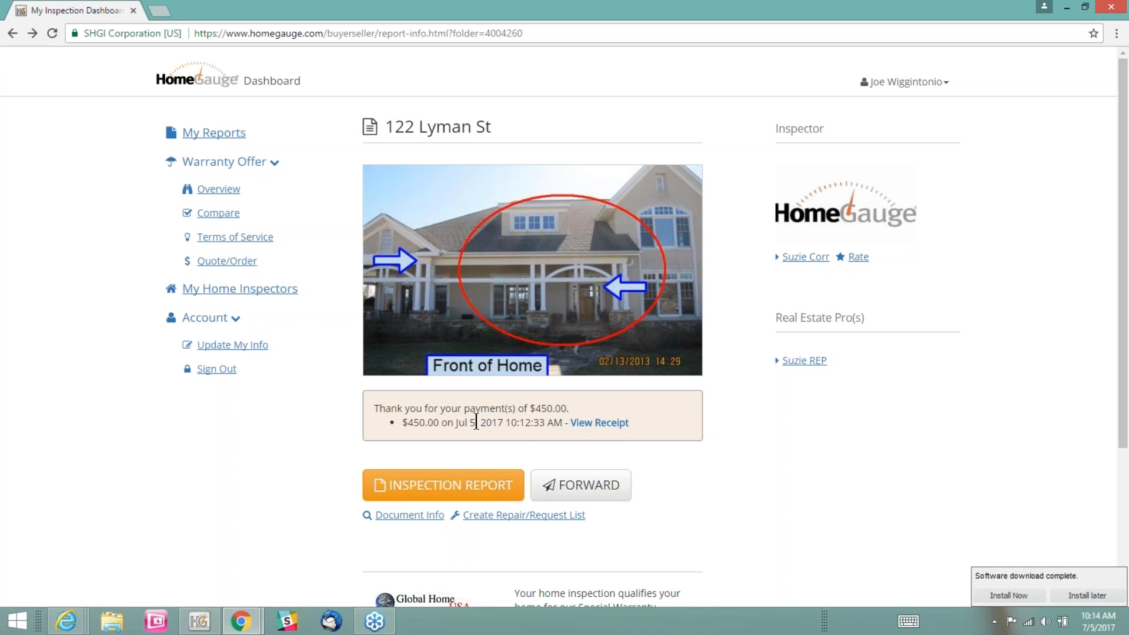
View the buyer's receipt, examine its payment time, total paid and approval details, and return to the buyer's dashboard
click(601, 423)
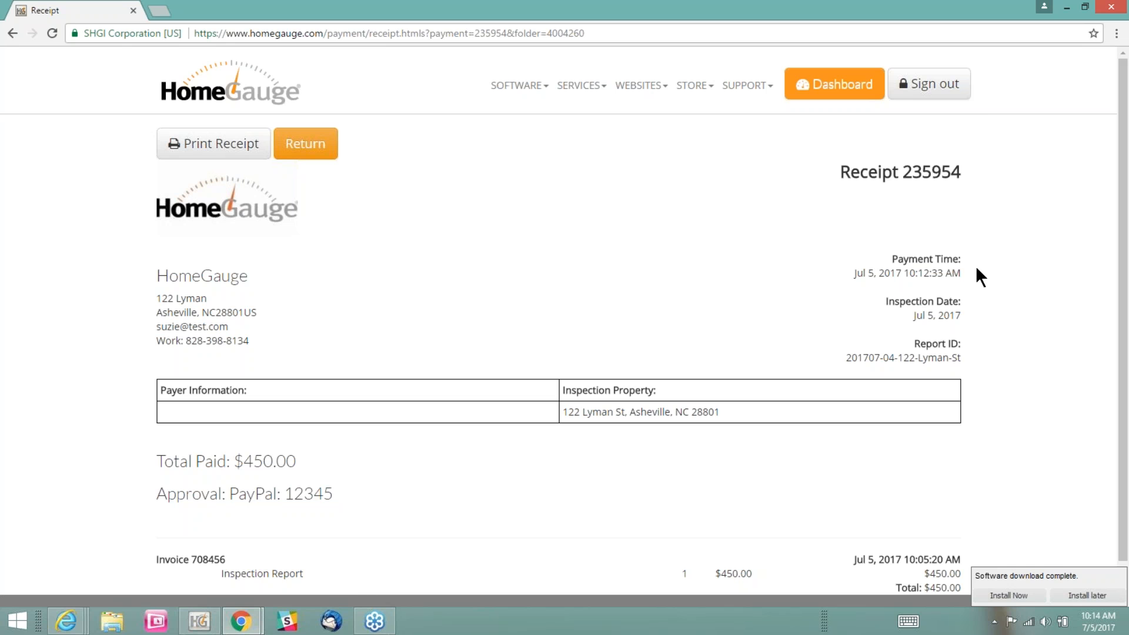
drag(960, 271, 850, 277)
click(1010, 290)
scroll(479, 468, down, 1)
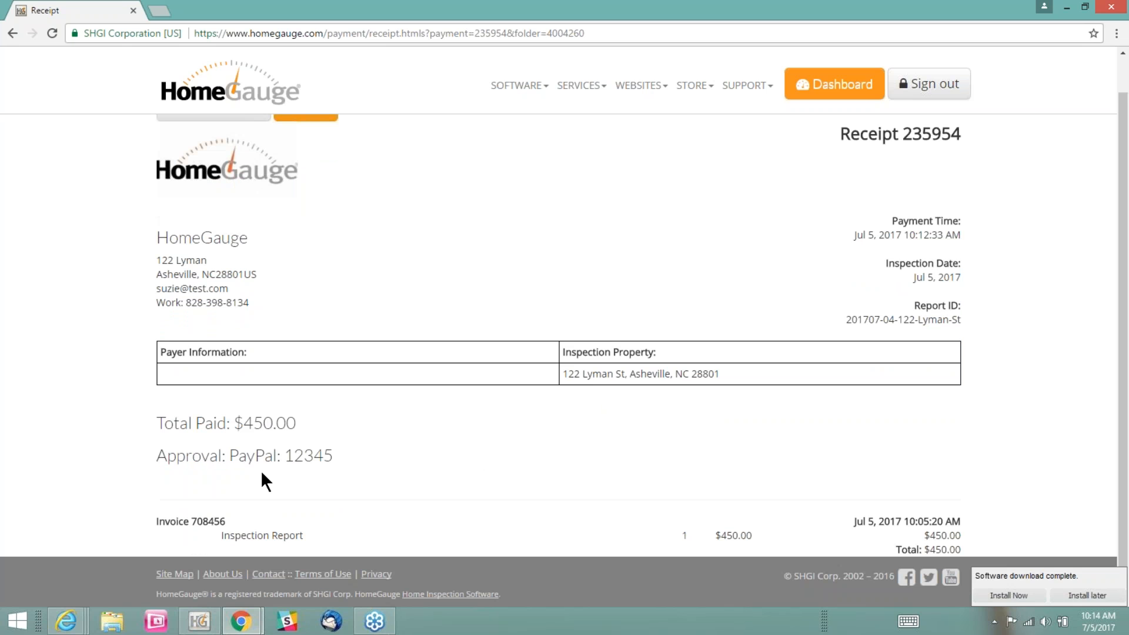
drag(177, 428, 332, 412)
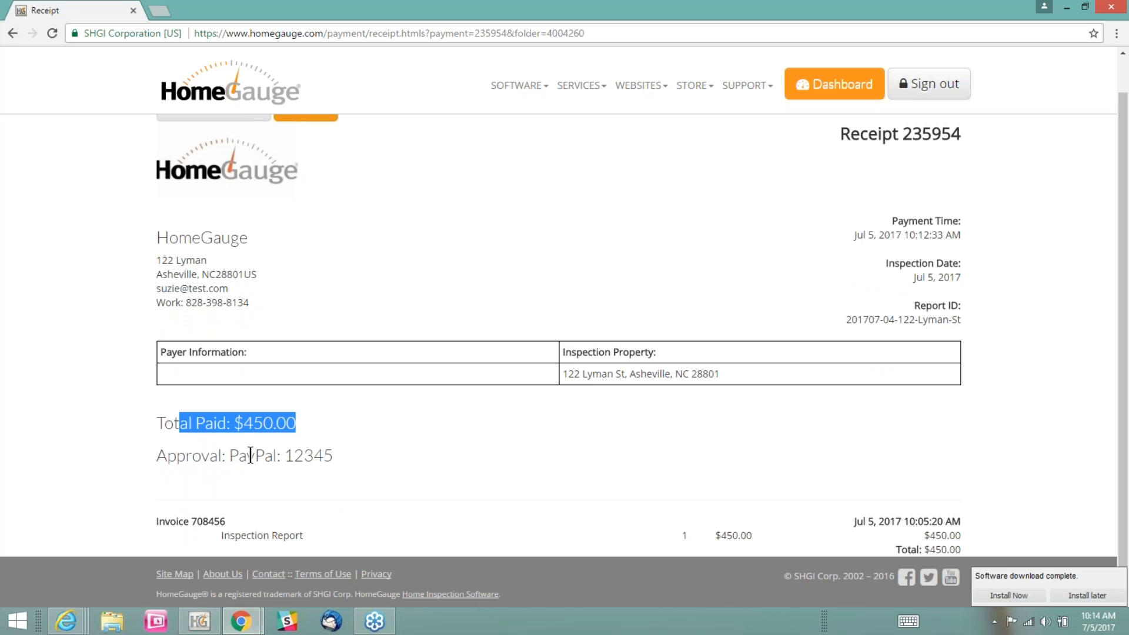
click(235, 457)
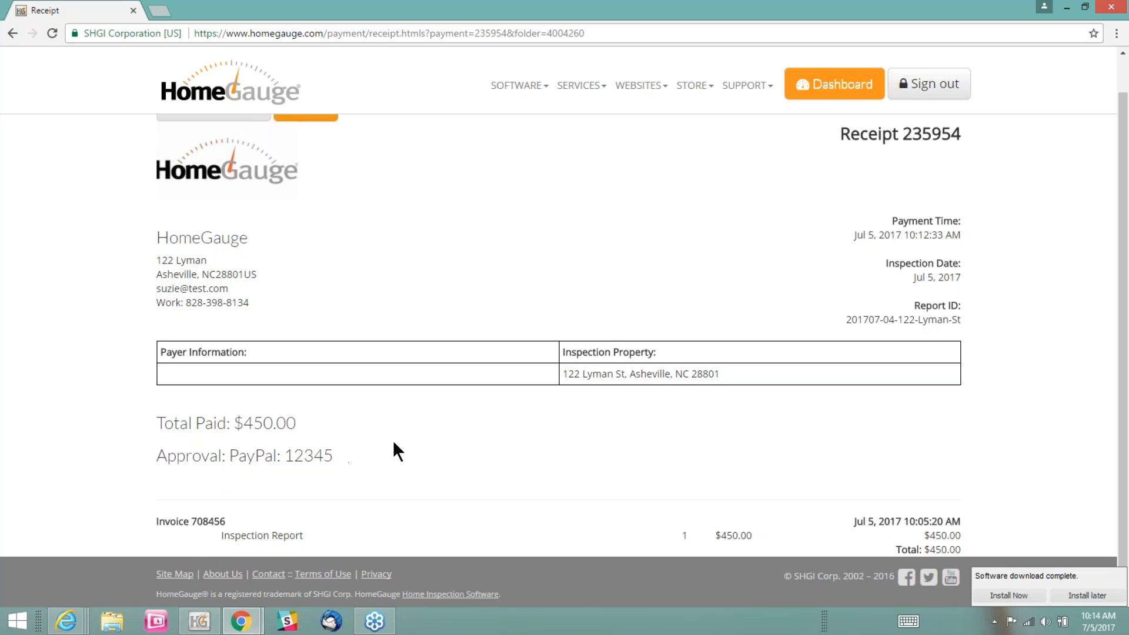
scroll(1018, 320, up, 1)
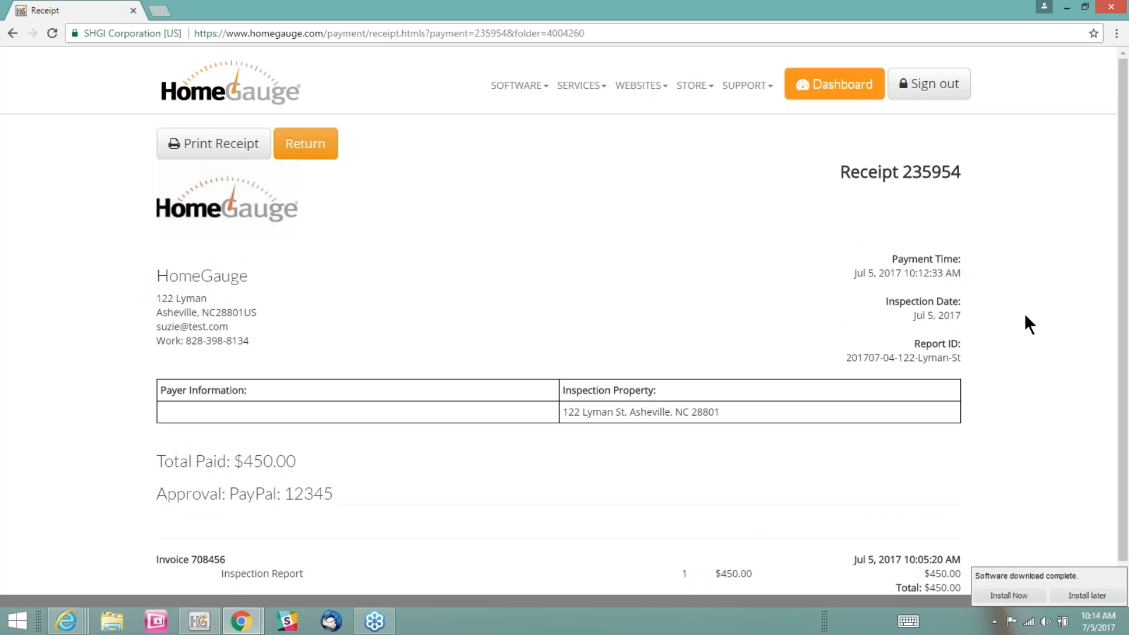
click(834, 84)
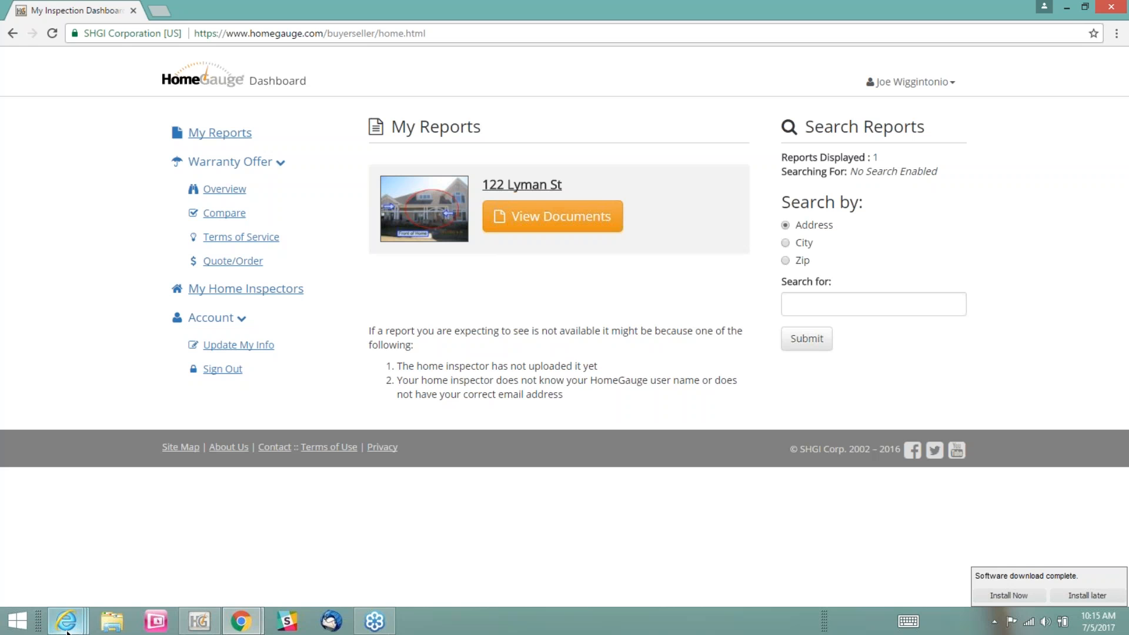
Switch to the inspector's dashboard in Internet Explorer and open the Friday, July 7, 9:00 AM appointment from the calendar for editing
mouse_move(66, 630)
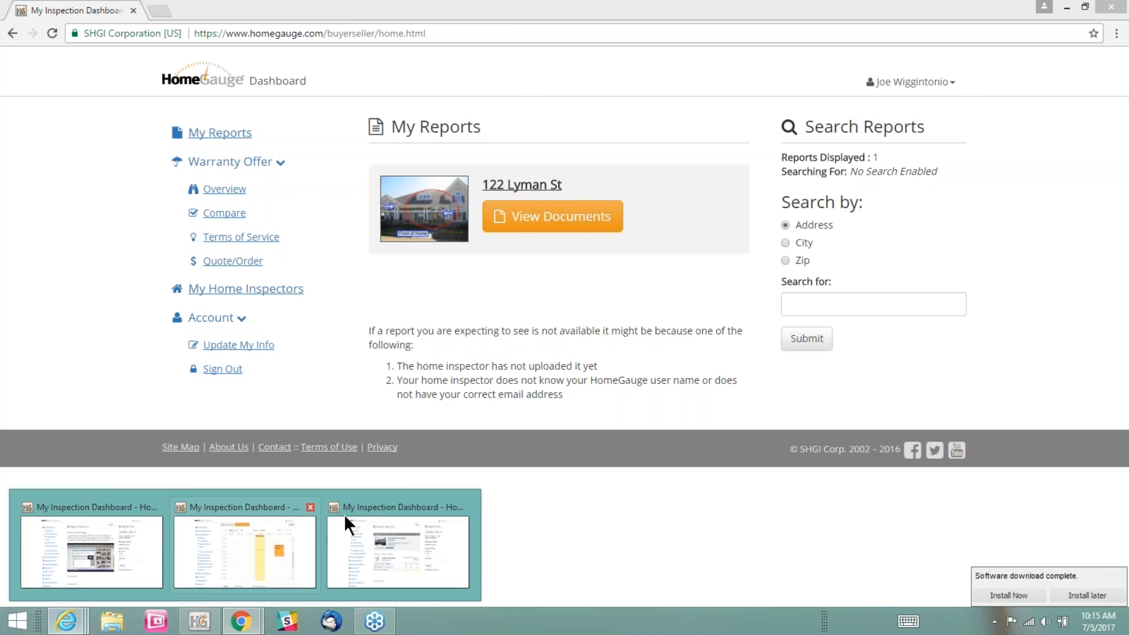
click(386, 533)
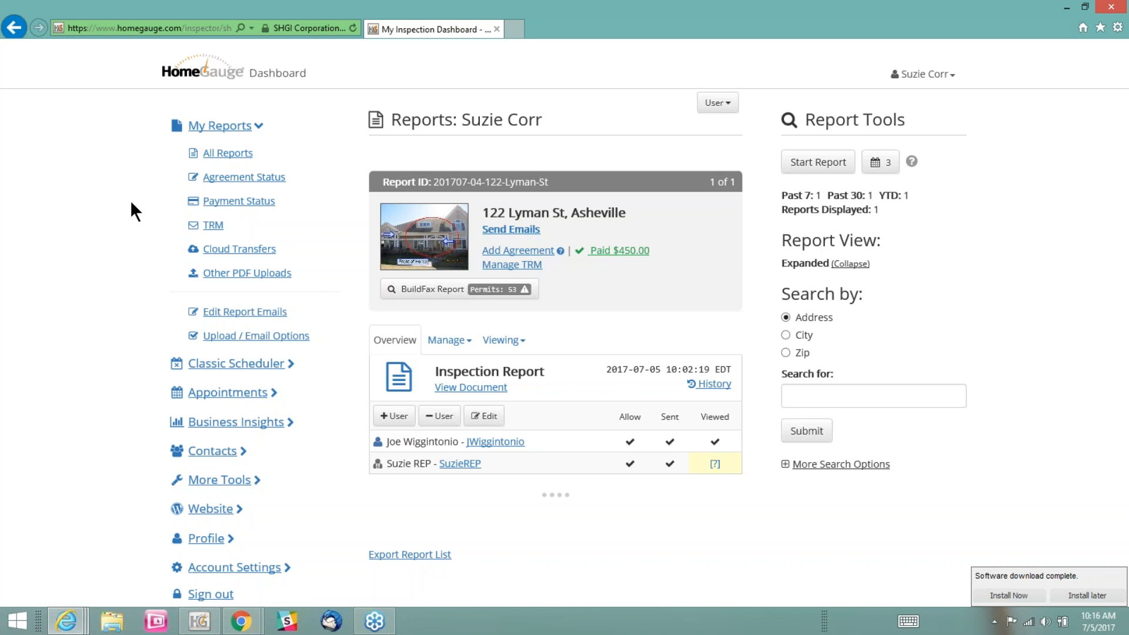
click(226, 393)
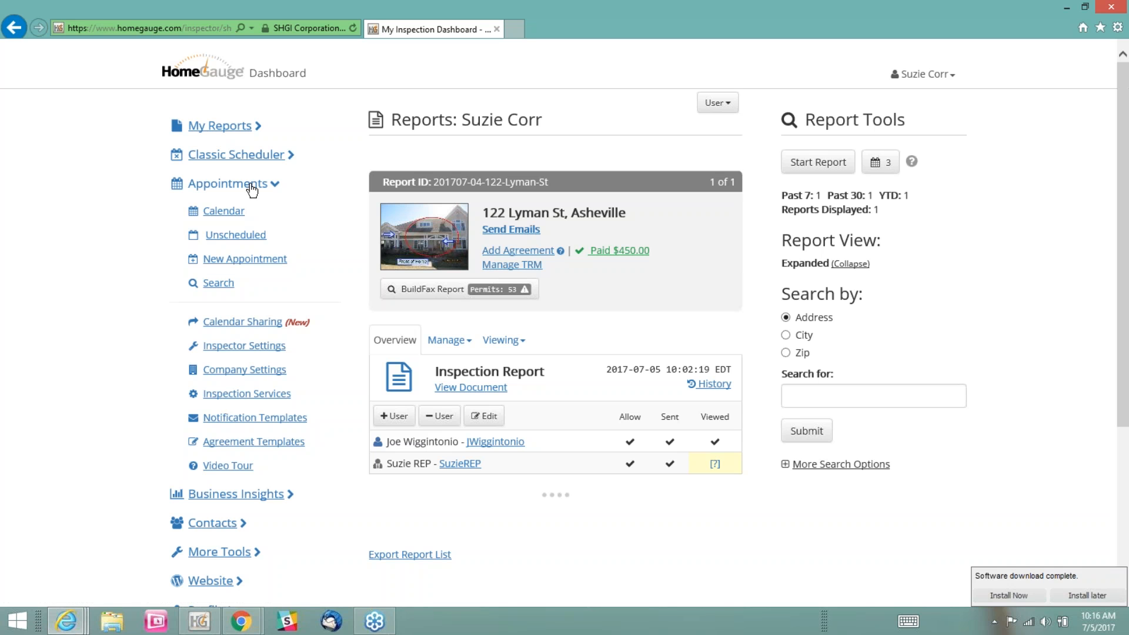
click(227, 213)
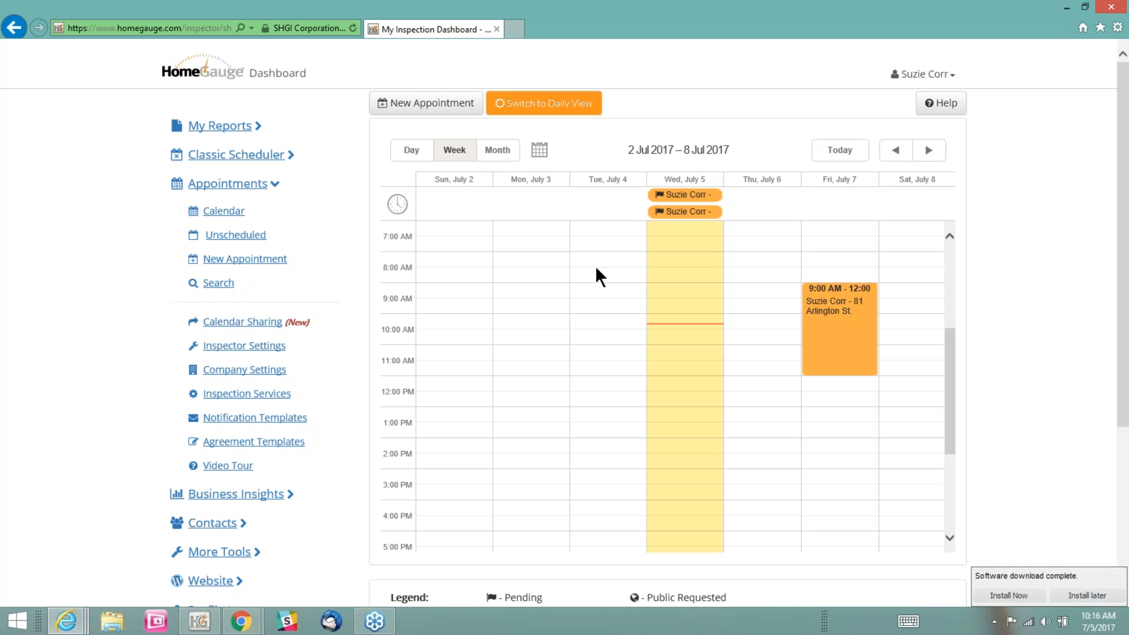
click(835, 301)
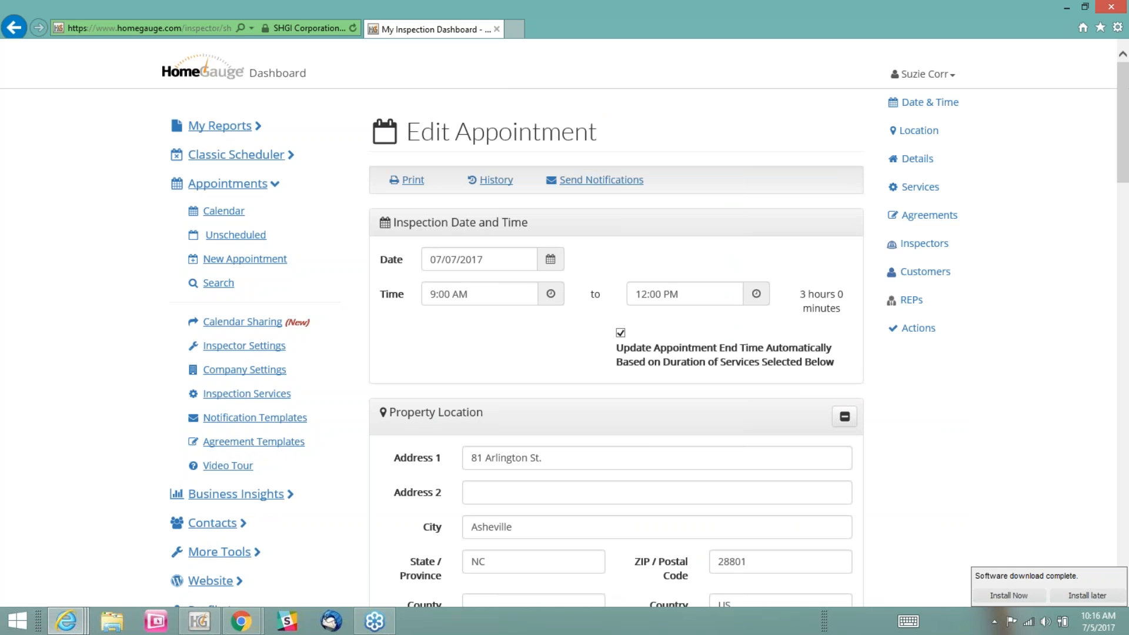
Review the appointment's details and its Request Payment option, and enable Require Payment to View Documents for its services
scroll(490, 316, down, 5)
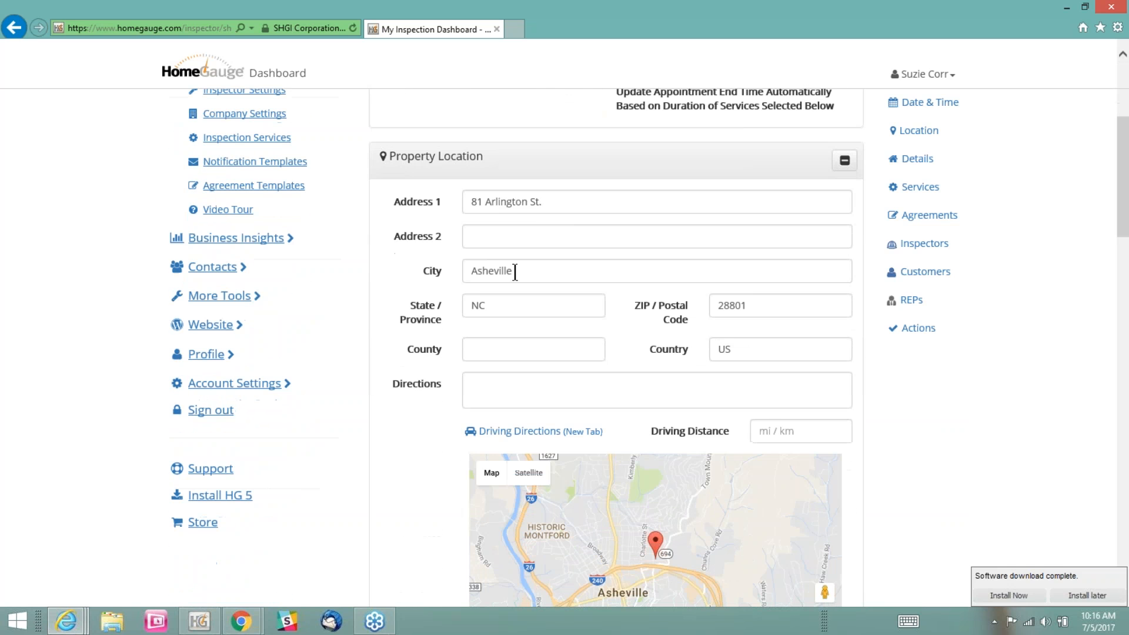
scroll(563, 187, down, 6)
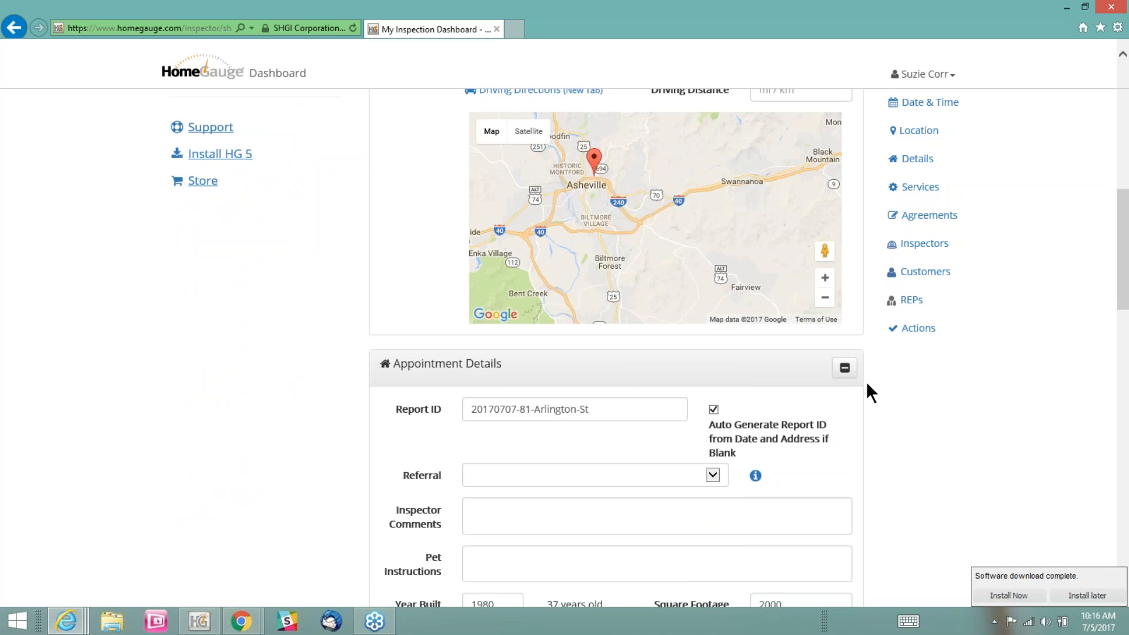
scroll(866, 381, down, 5)
scroll(732, 372, down, 2)
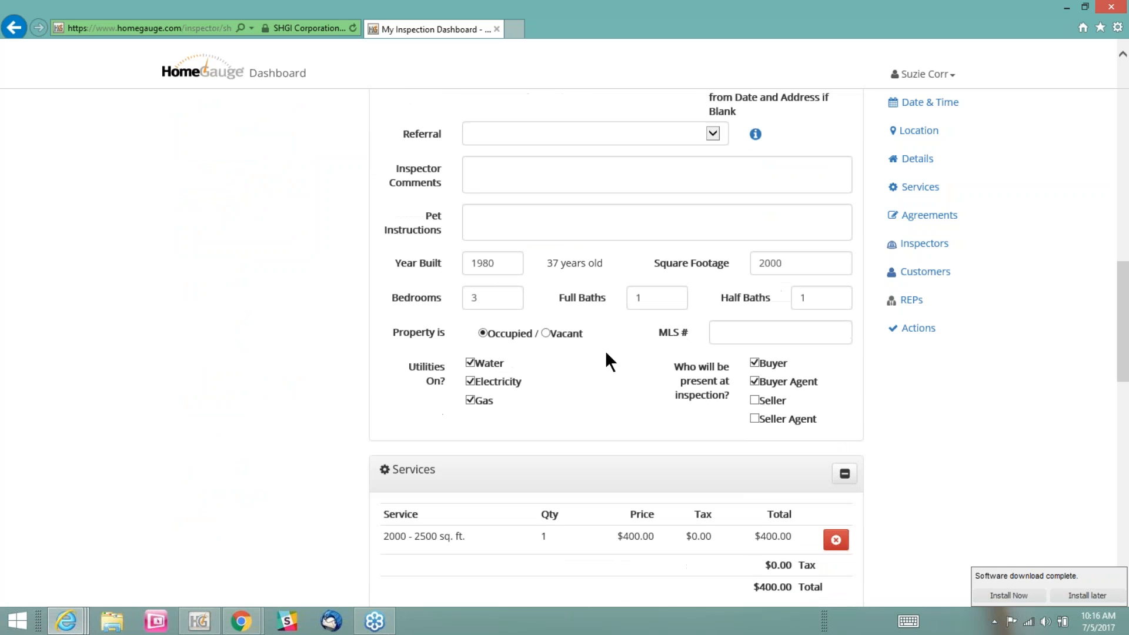
scroll(605, 350, down, 3)
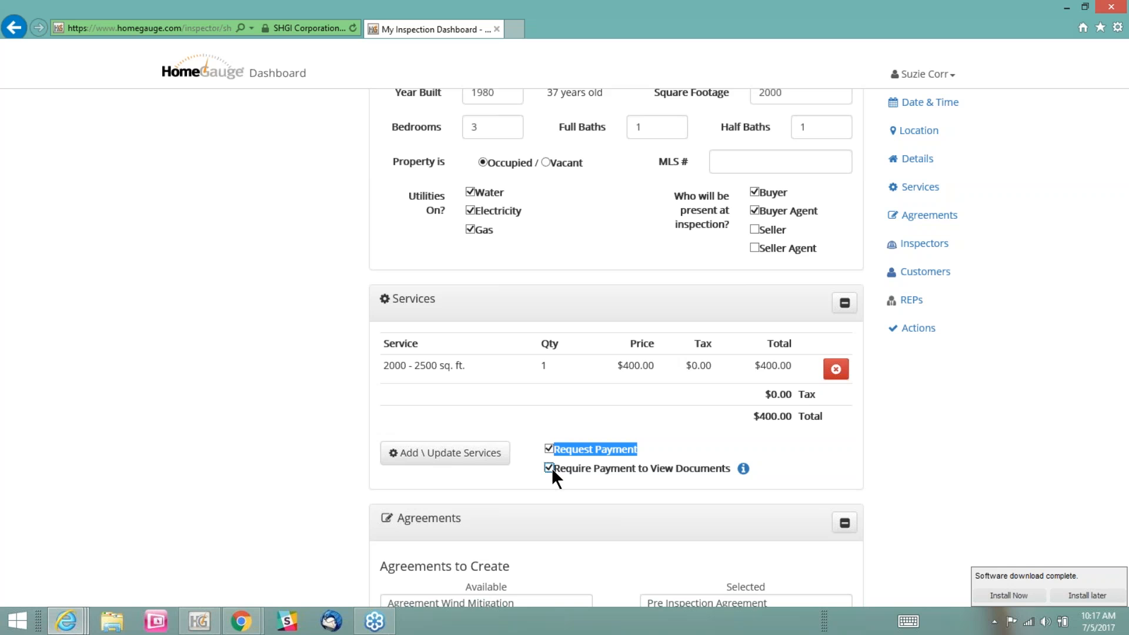
click(775, 442)
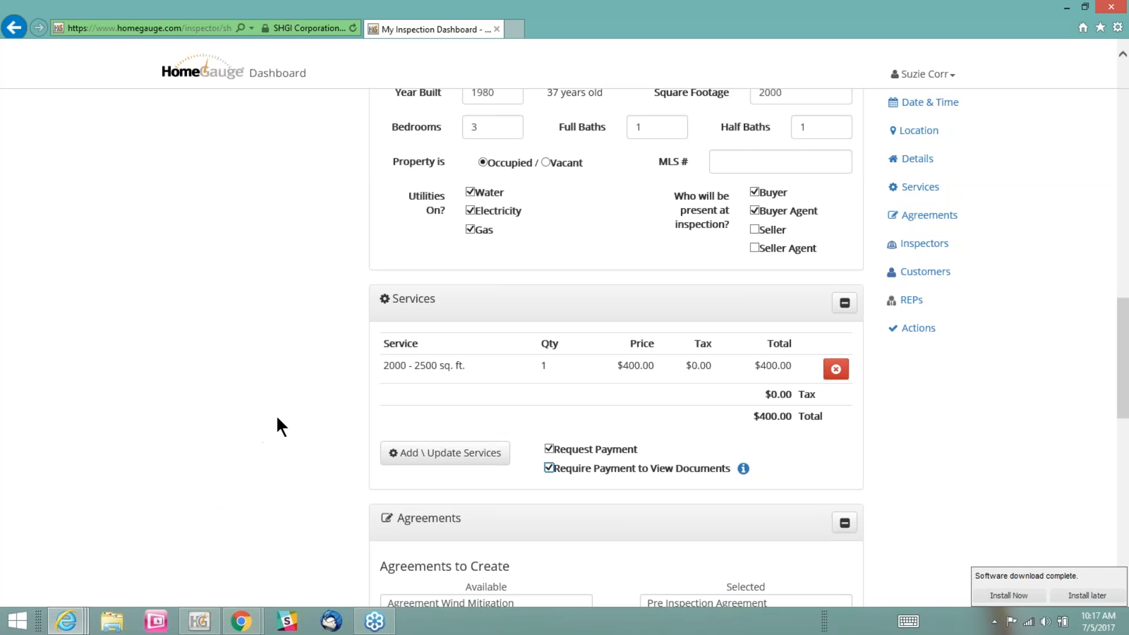
scroll(277, 415, down, 4)
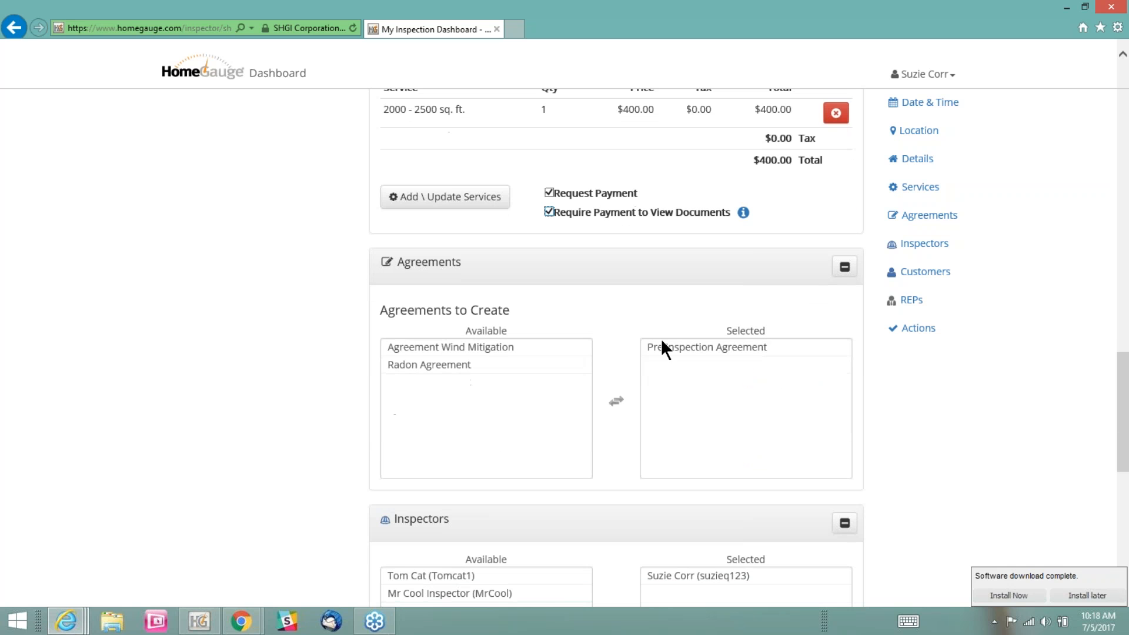
Review the appointment's selected agreement, inspector, customer and Real Estate Professionals sections, and schedule the appointment
click(724, 351)
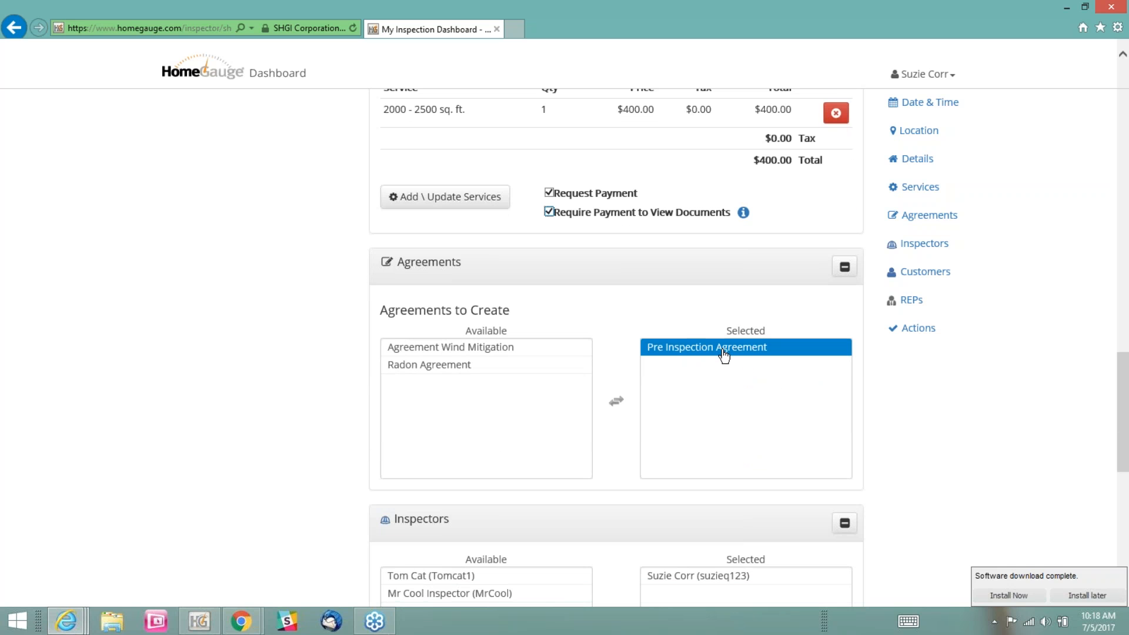
scroll(253, 495, down, 5)
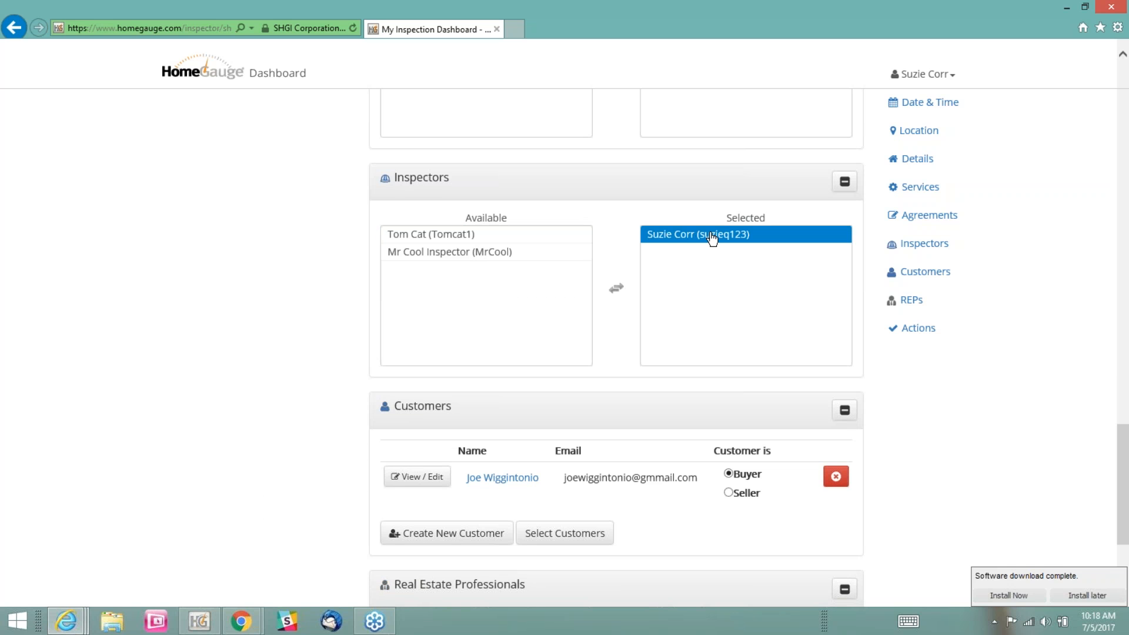
scroll(280, 406, down, 1)
scroll(280, 415, down, 2)
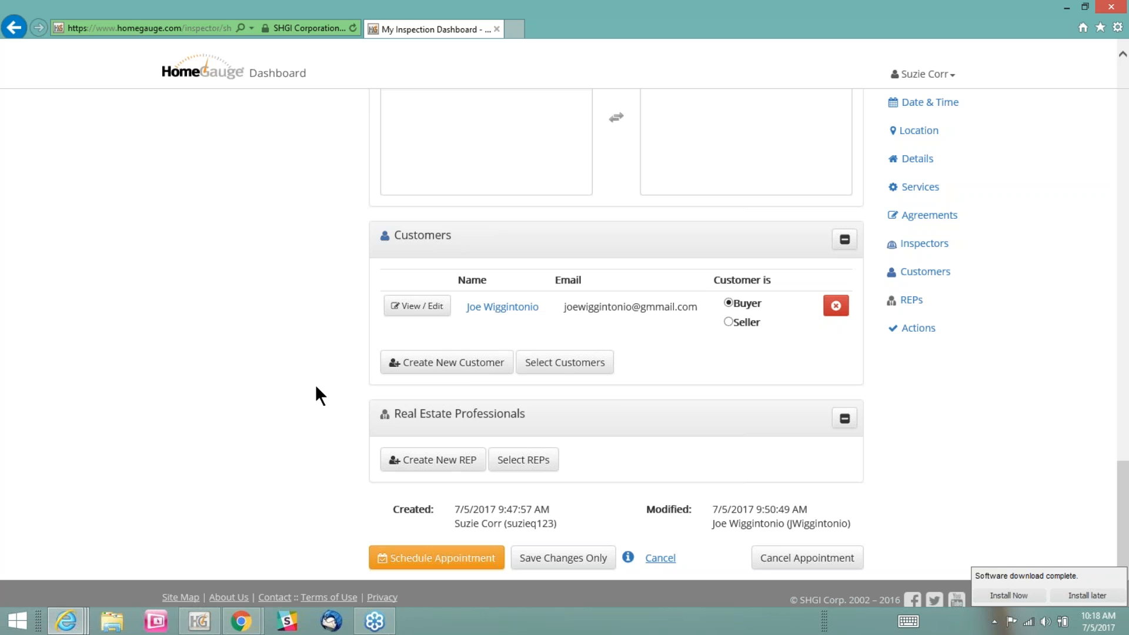
scroll(316, 386, down, 1)
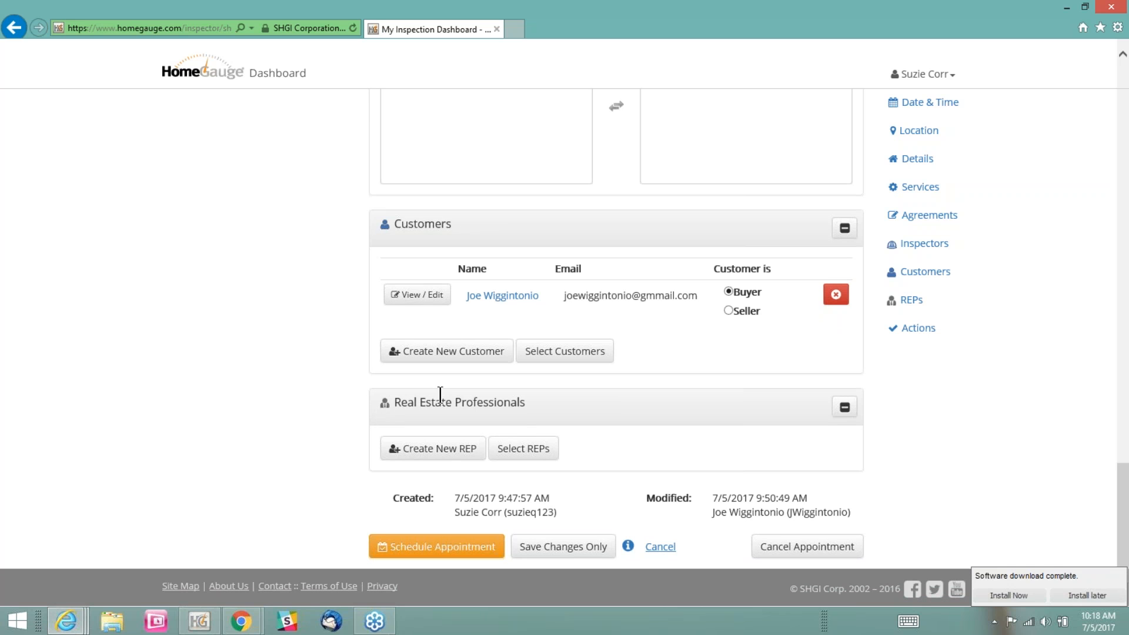
drag(526, 399, 391, 404)
click(592, 404)
click(436, 548)
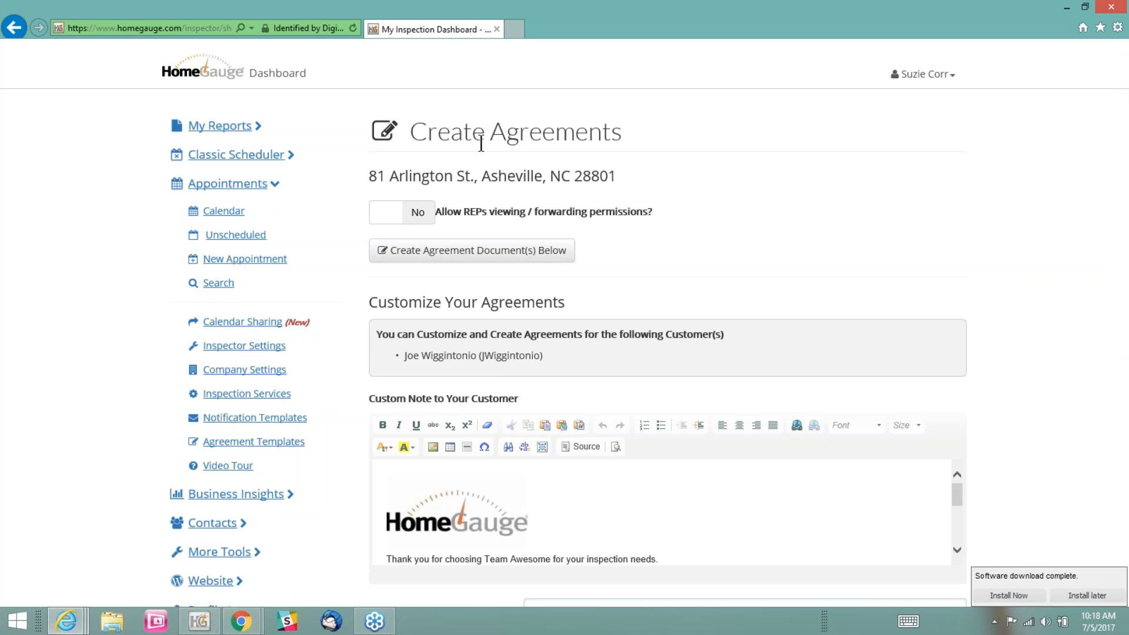
Create the appointment's agreement document and send the scheduling notifications to all listed recipients
click(424, 262)
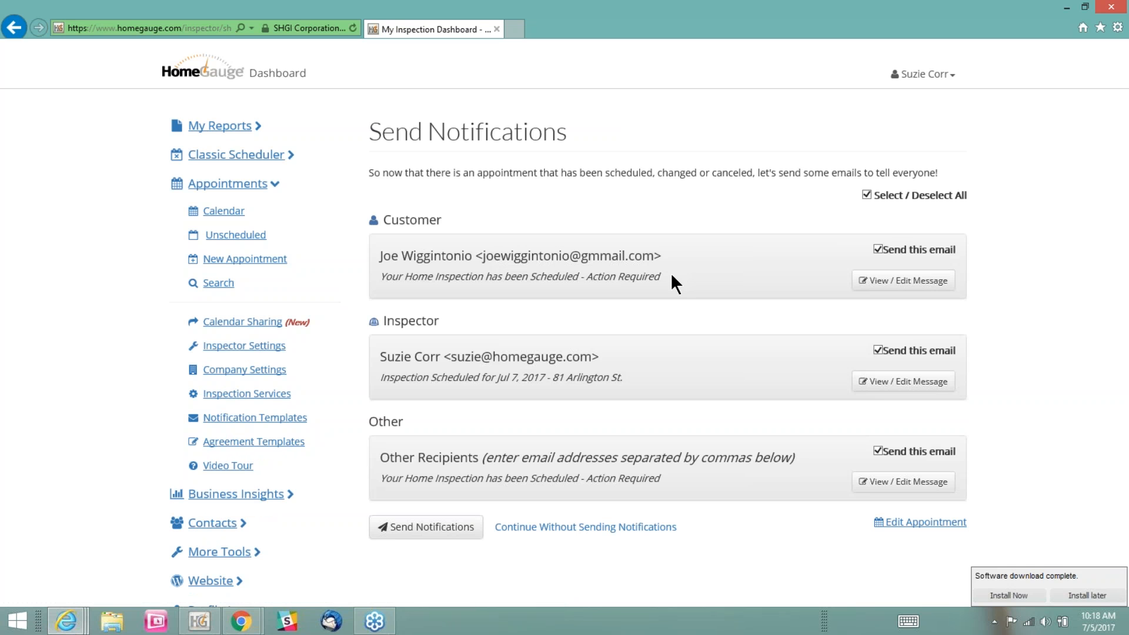
drag(660, 277, 380, 275)
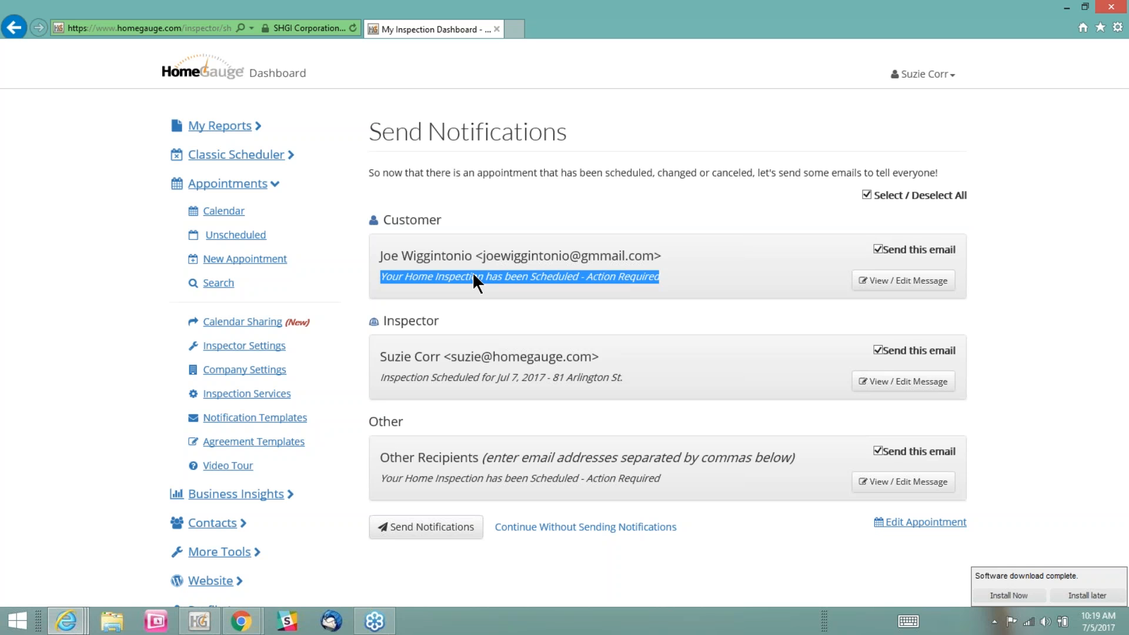
click(407, 533)
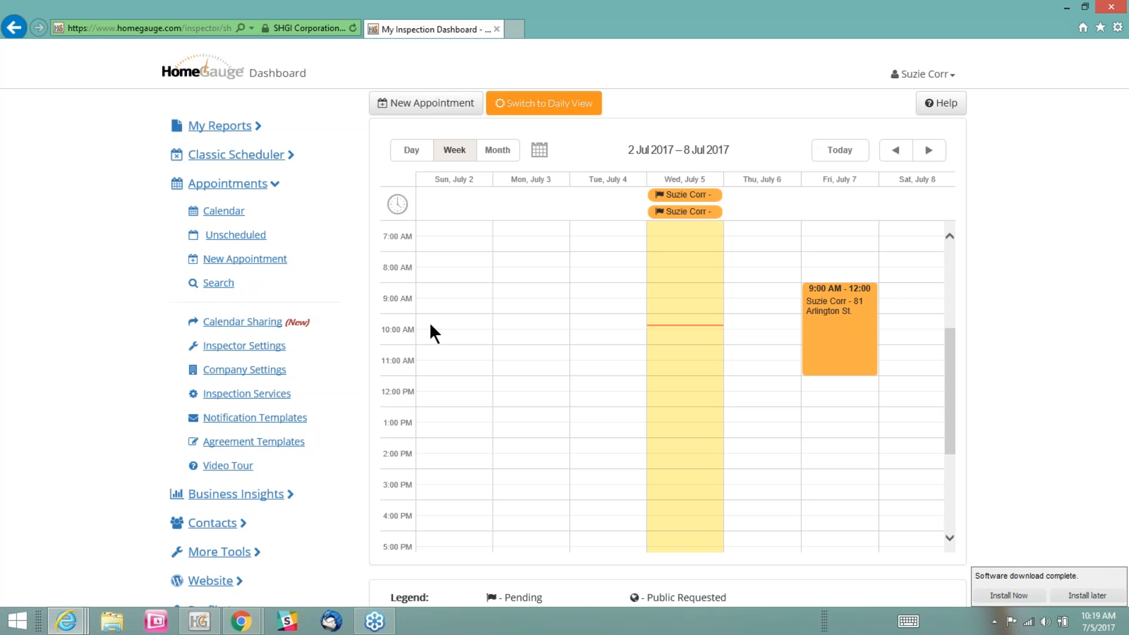
Open the list of all reports and examine the newly scheduled inspection's agreement status and payment due
click(260, 120)
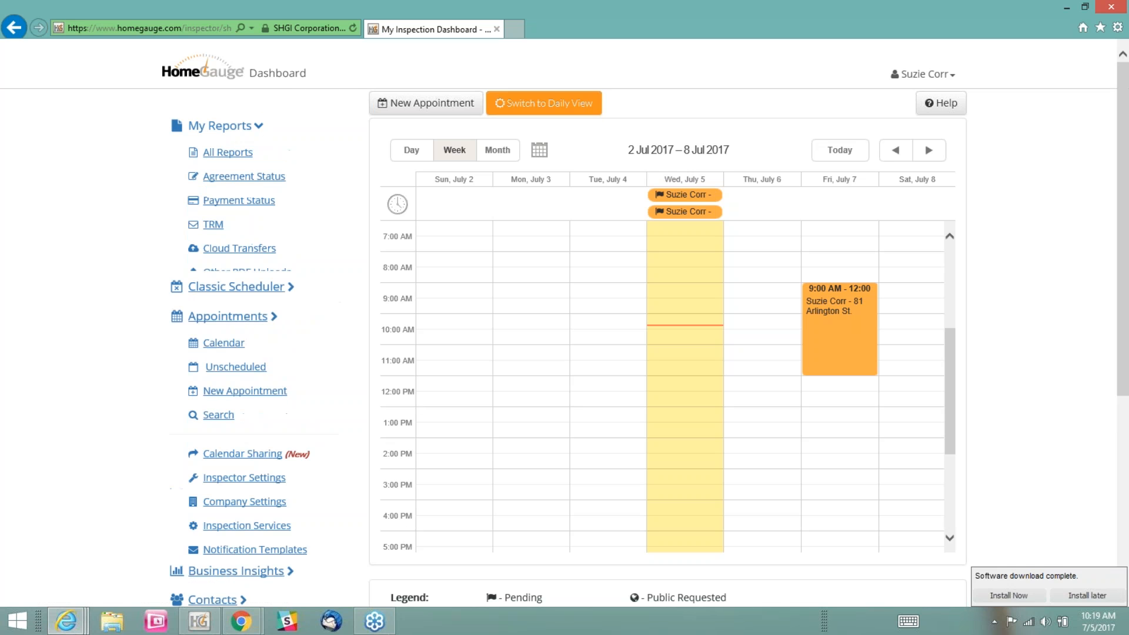
click(226, 153)
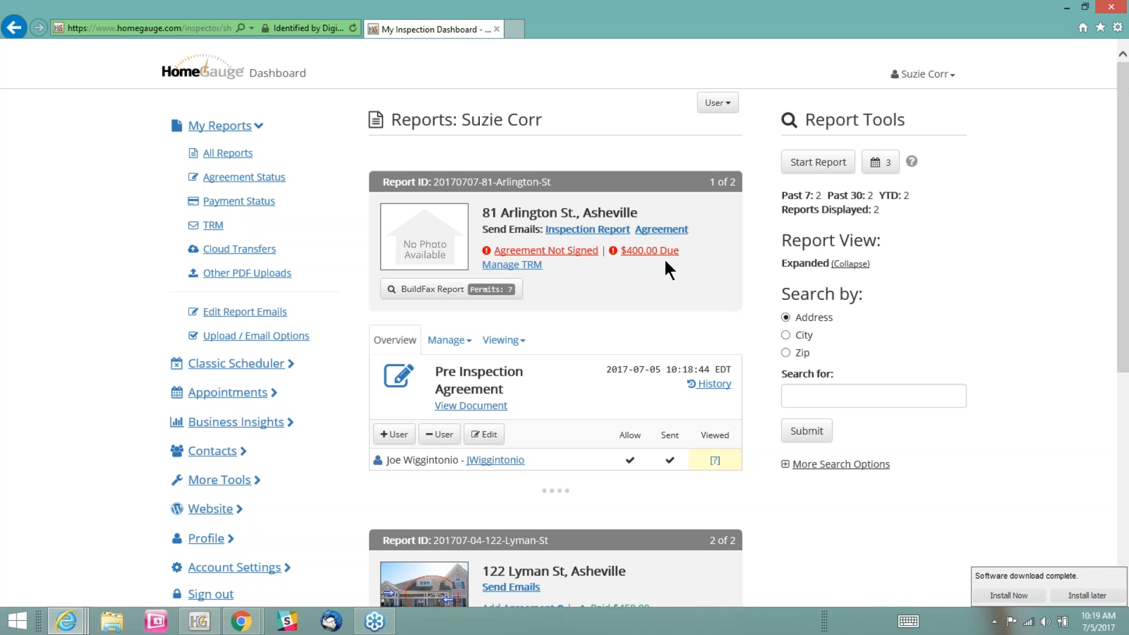
drag(683, 250, 621, 251)
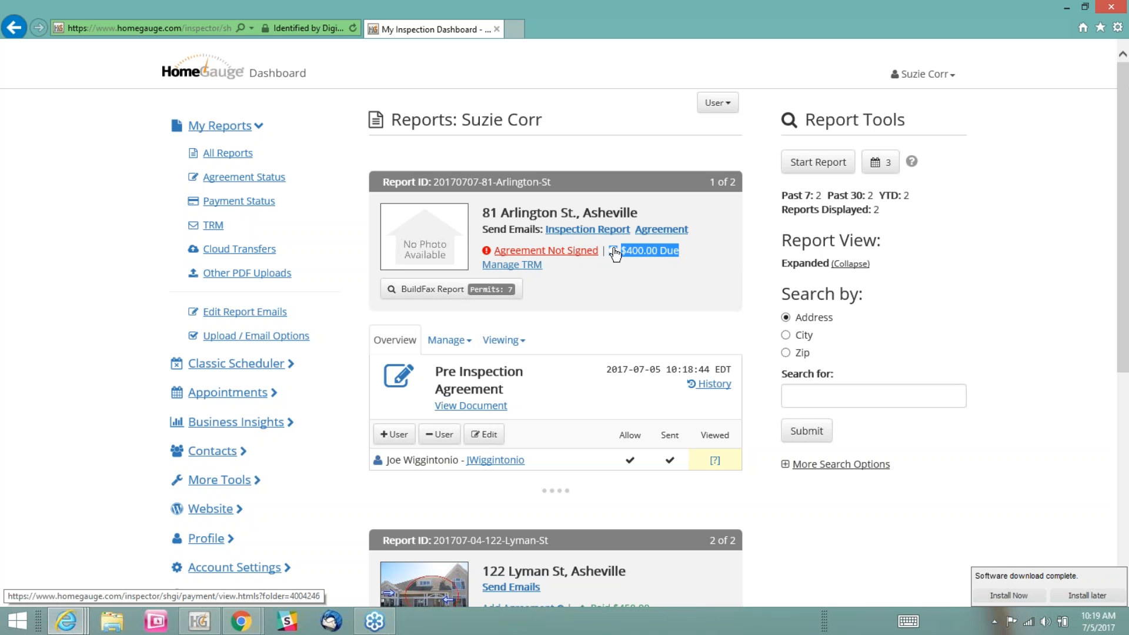
click(613, 287)
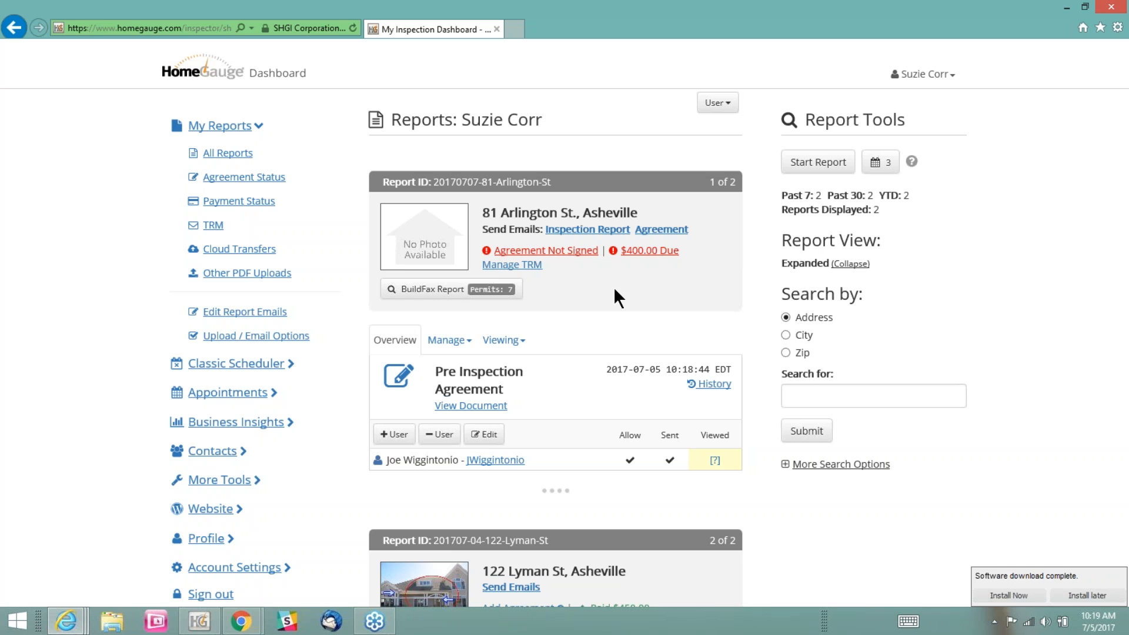
Switch to the buyer's dashboard in Chrome and sign out of the buyer's account
click(243, 624)
click(266, 580)
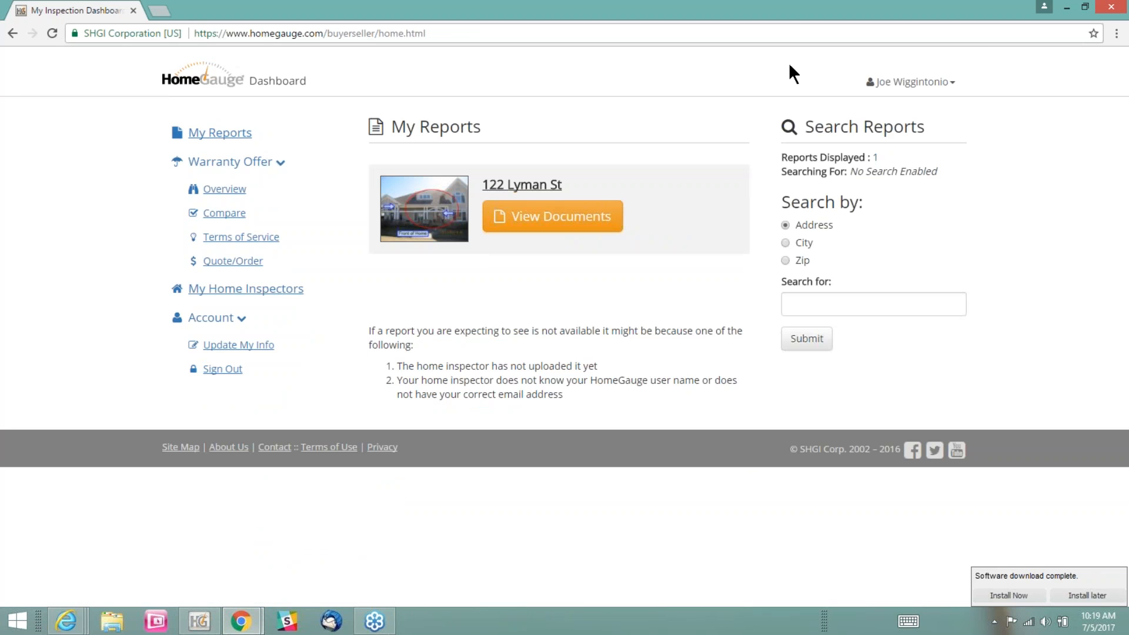
click(926, 86)
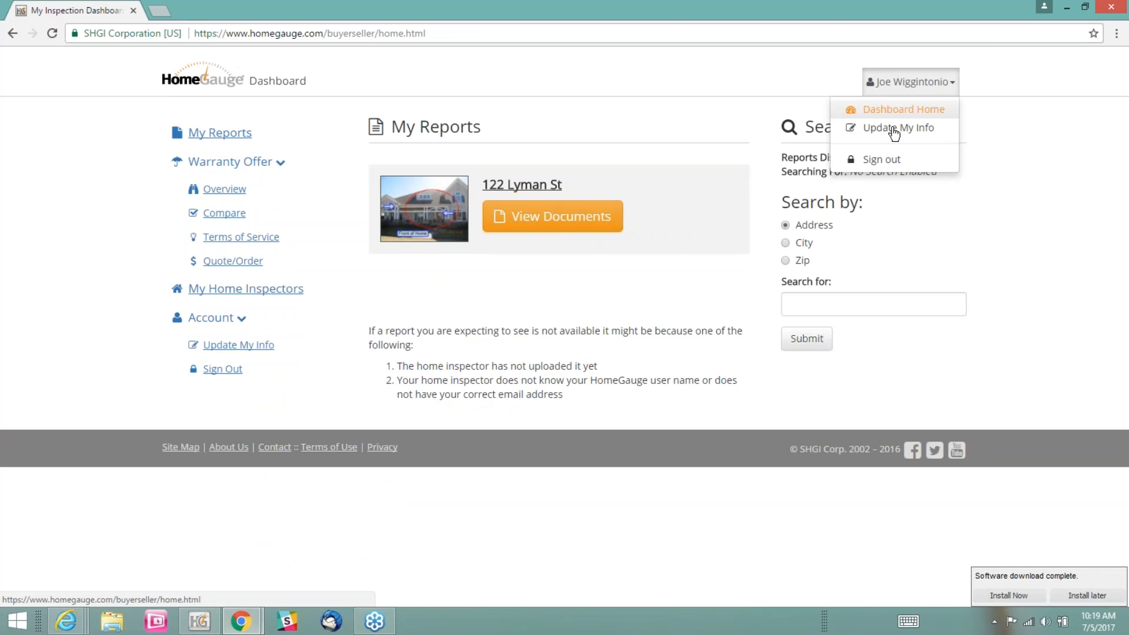
click(875, 160)
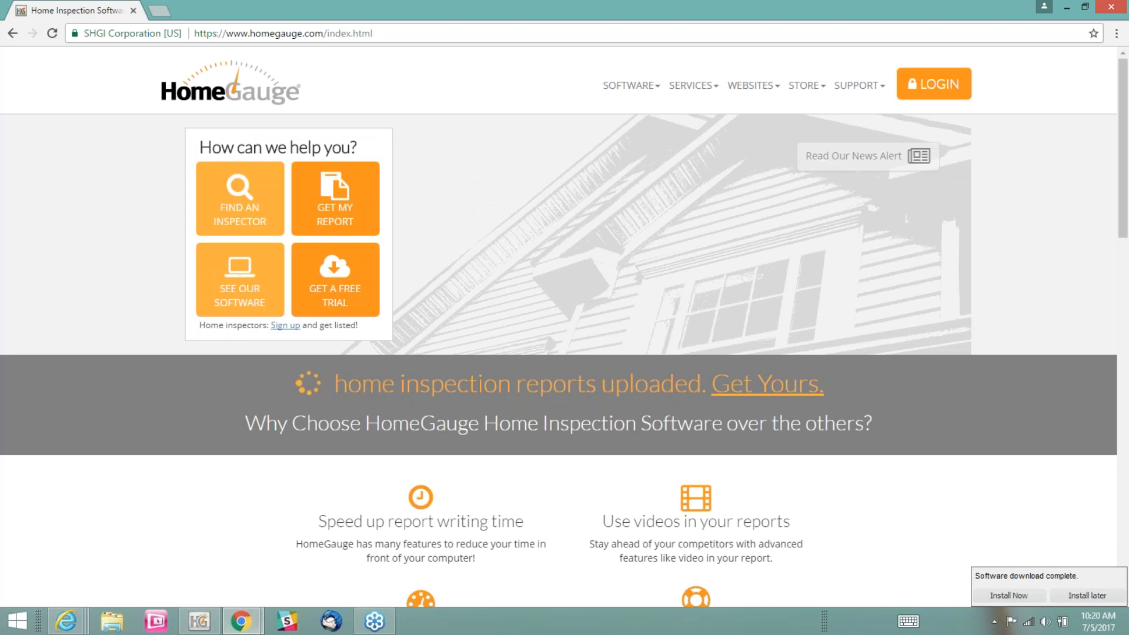
Sign in to HomeGauge with the buyer's username and password, enabling Remember Me On This Computer
click(935, 85)
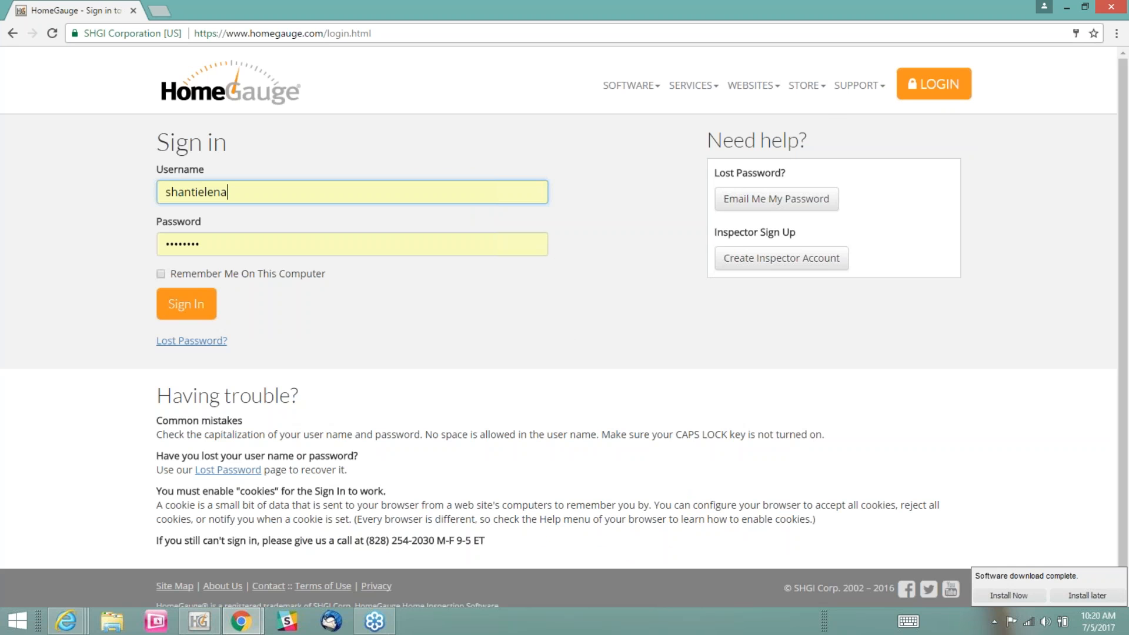
drag(237, 193, 131, 205)
key(BackSpace)
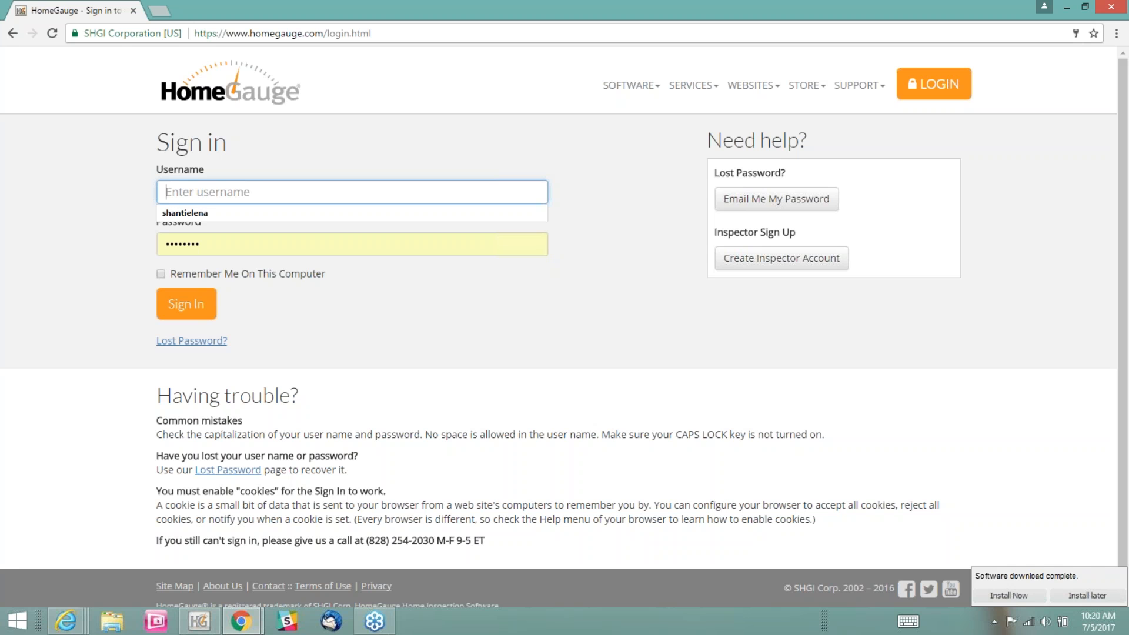
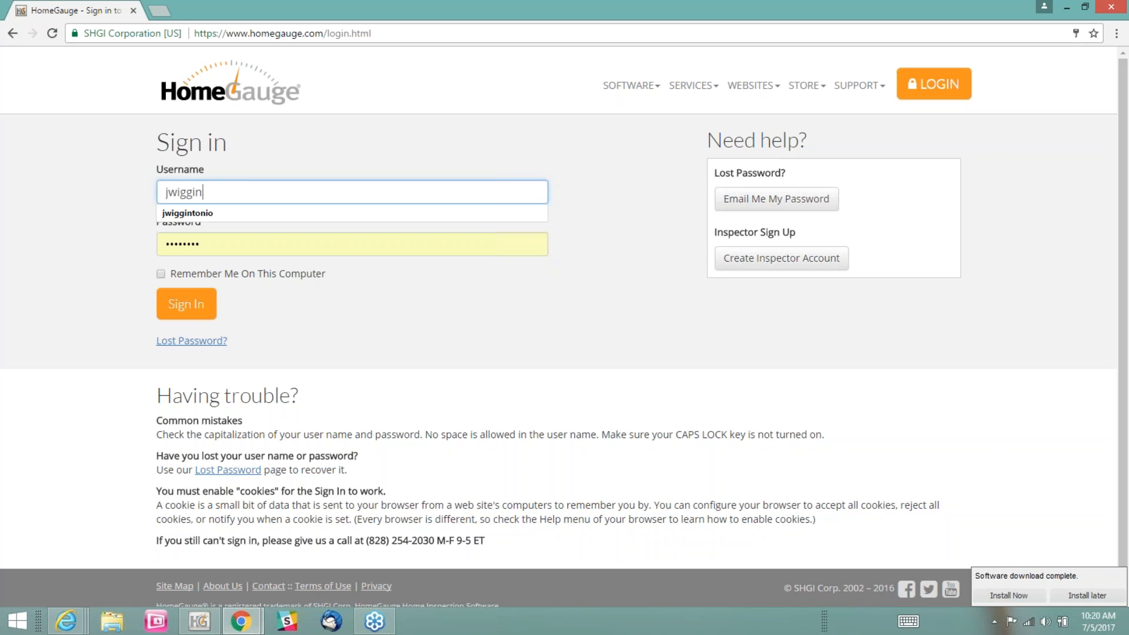
key(Down)
key(Return)
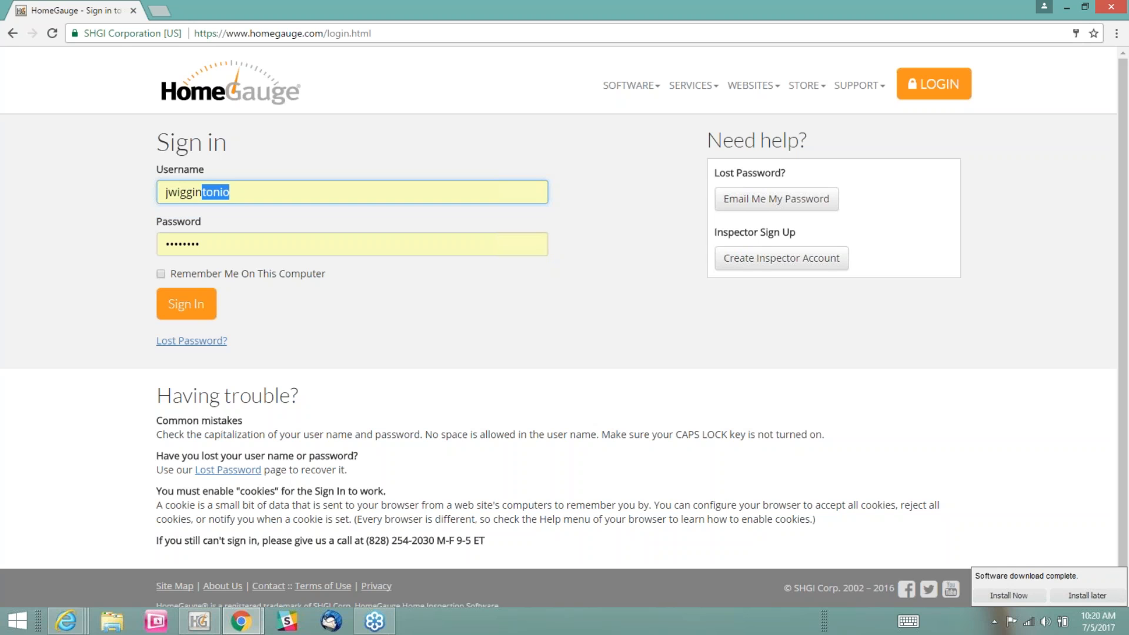
key(Tab)
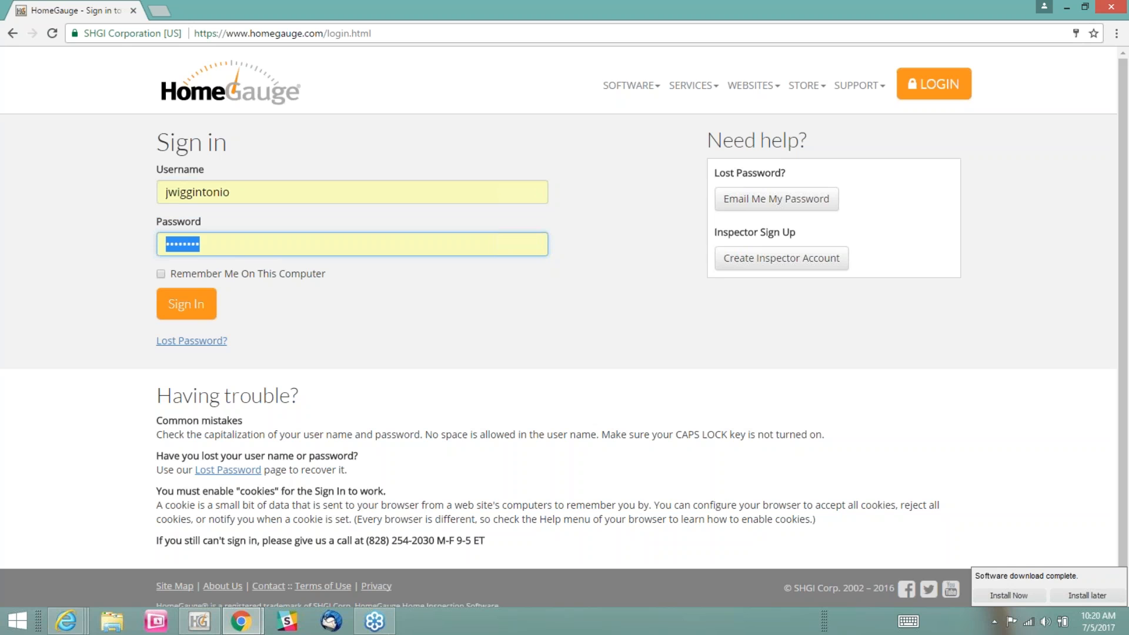
text(•••••••)
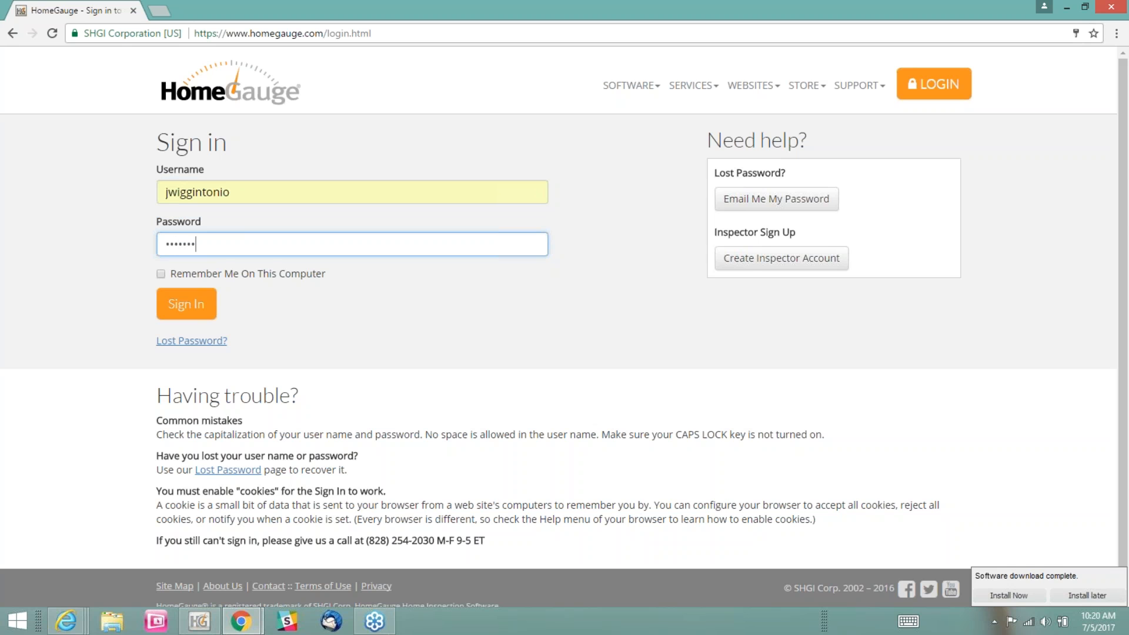
text(••••)
click(161, 274)
click(182, 303)
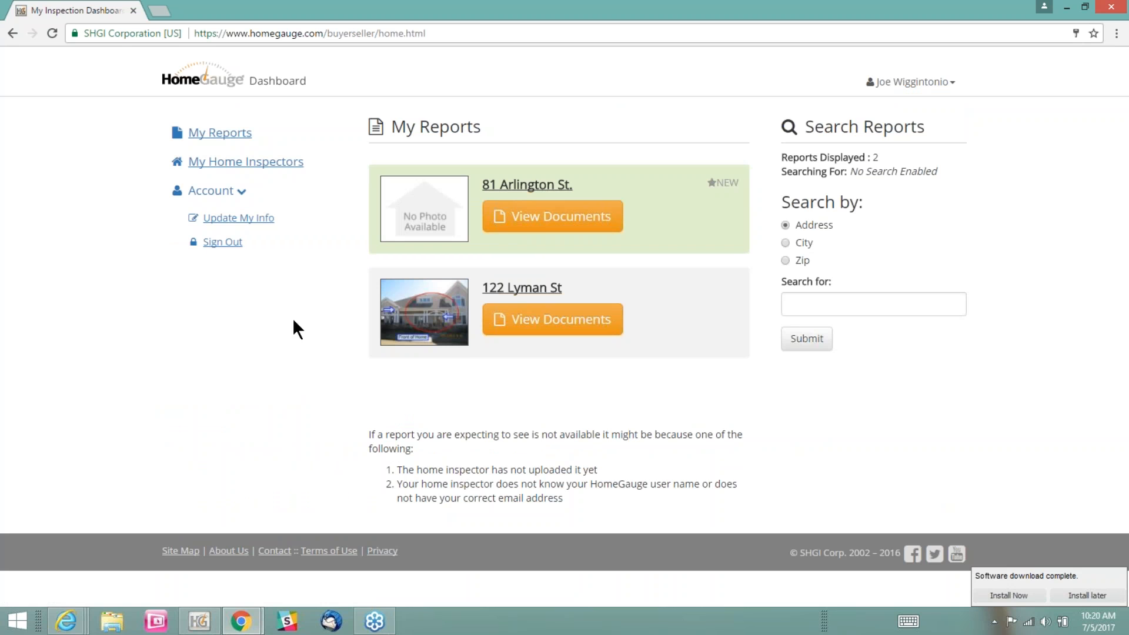
View the new inspection's documents, examine the Signature Required notice, and open its agreements for signing
click(541, 218)
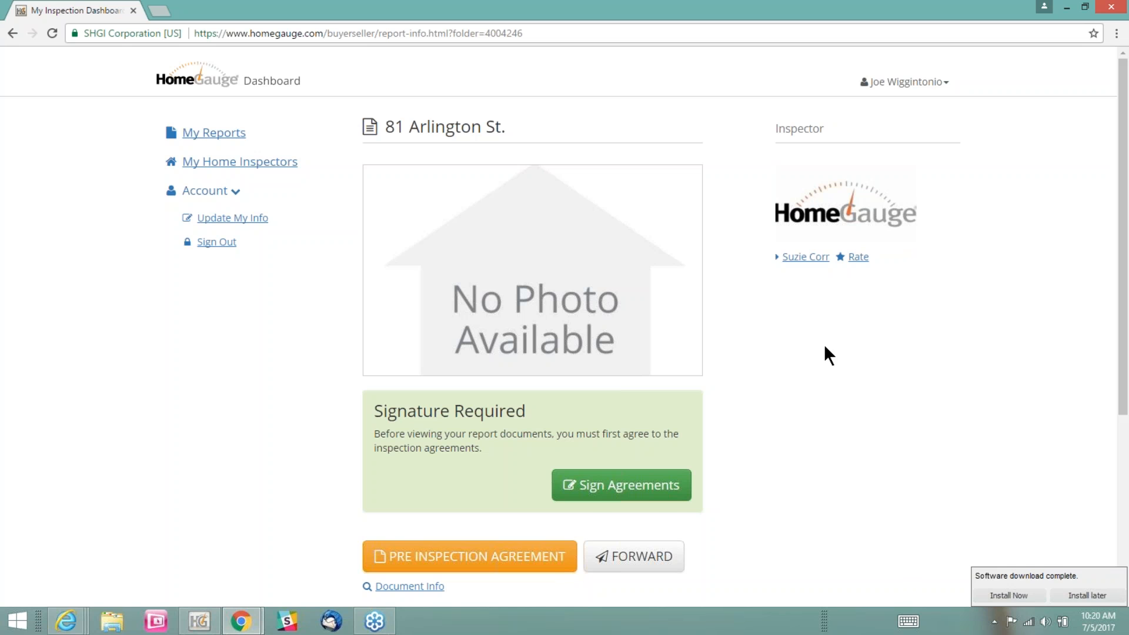
scroll(846, 348, down, 1)
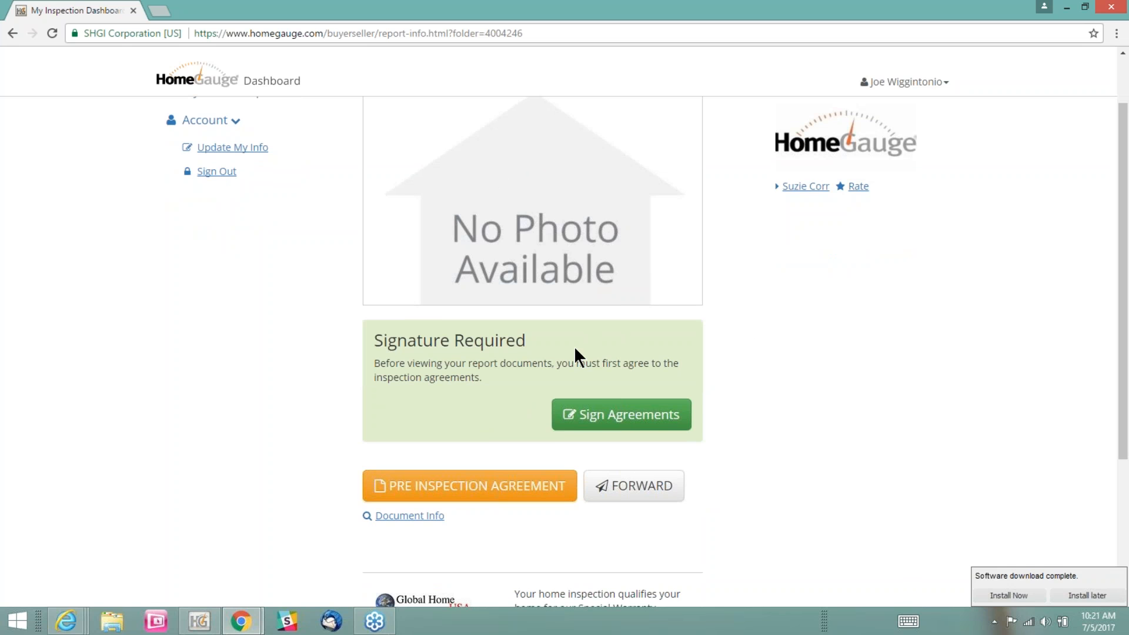
mouse_move(487, 377)
mouse_down()
mouse_move(381, 380)
mouse_move(376, 338)
mouse_up()
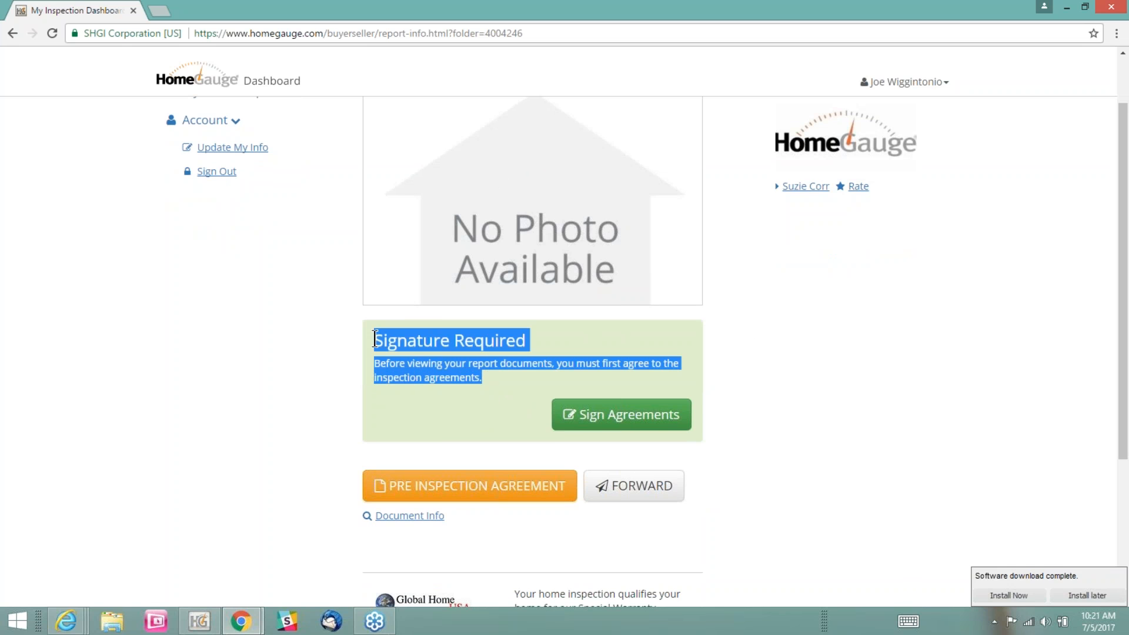
click(492, 392)
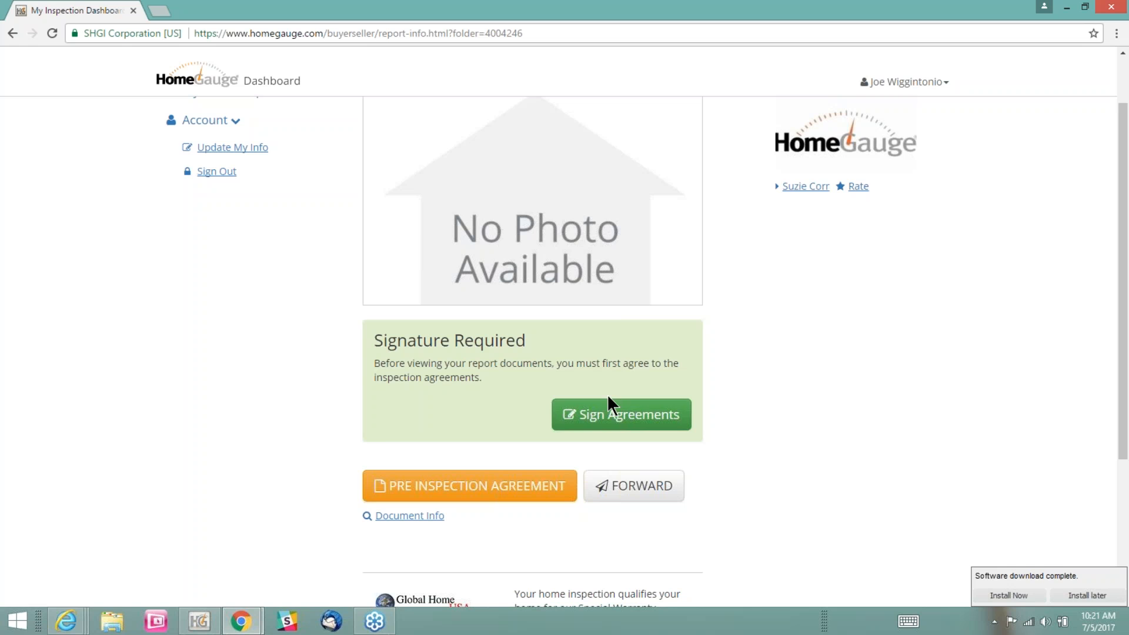
click(611, 419)
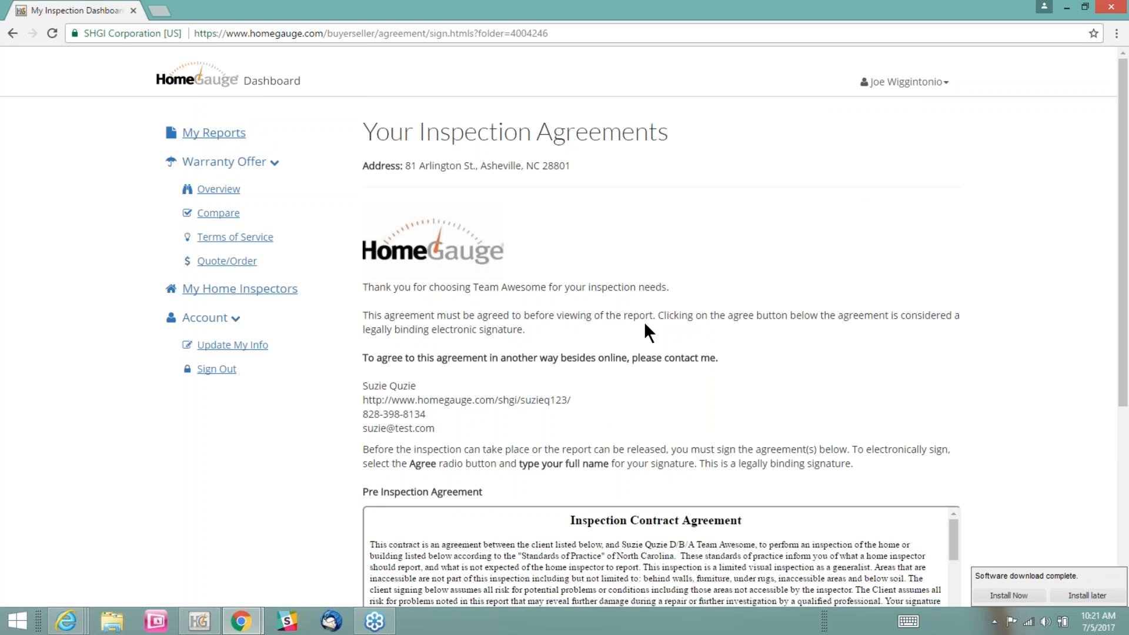
Read through the Pre Inspection Agreement down to the service, price and total inspection cost
scroll(653, 320, down, 5)
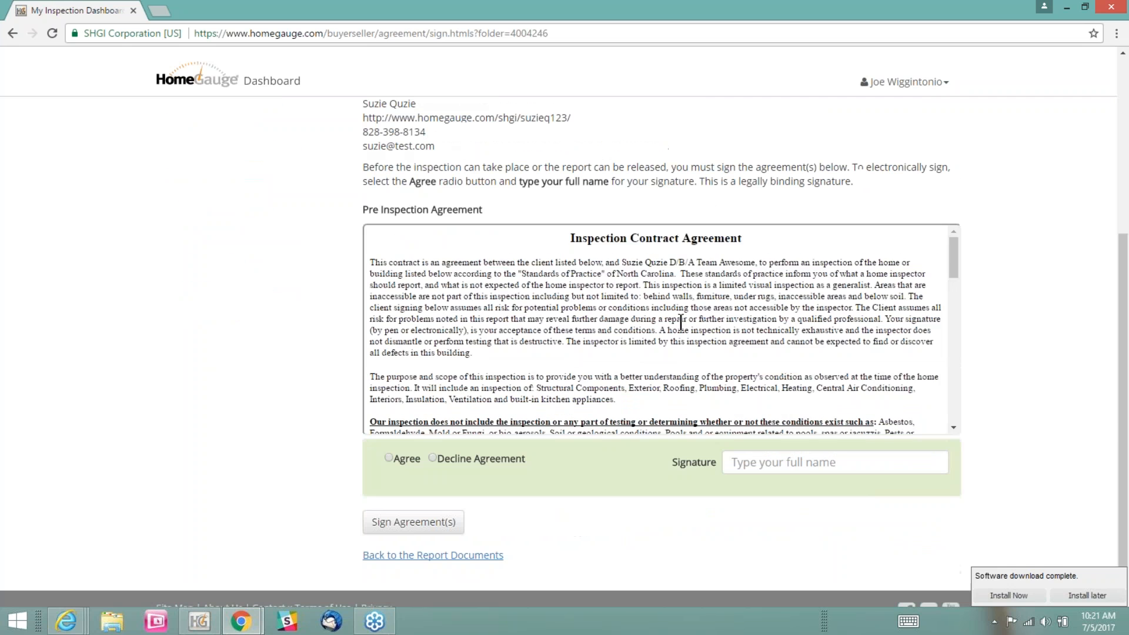
scroll(697, 271, down, 10)
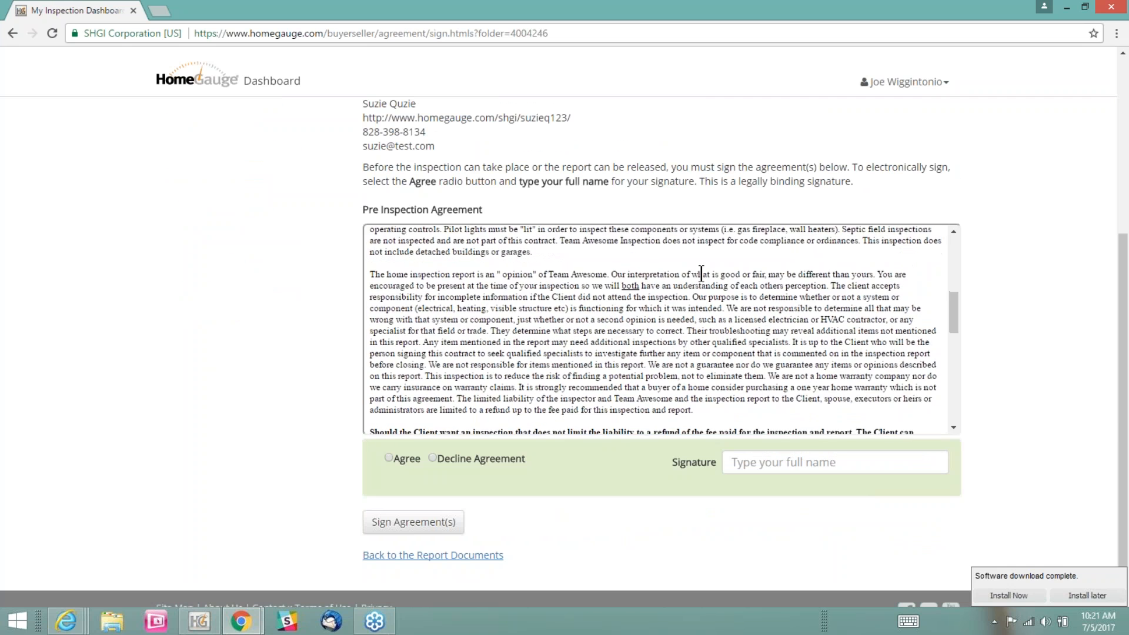
scroll(702, 273, down, 8)
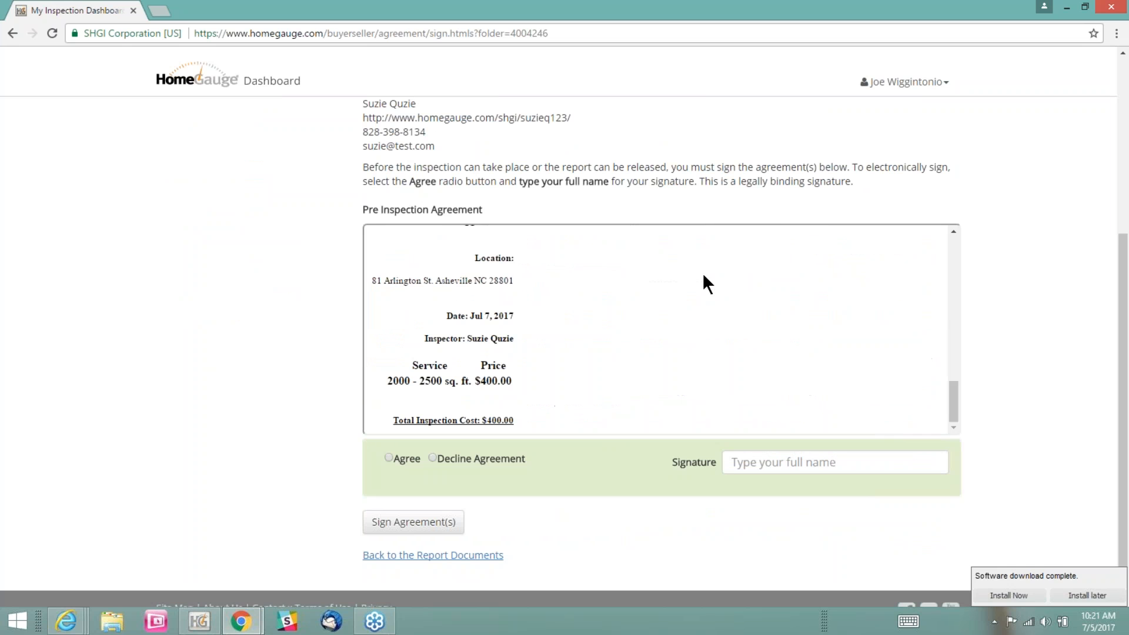
scroll(703, 273, down, 1)
drag(521, 357, 390, 366)
click(568, 346)
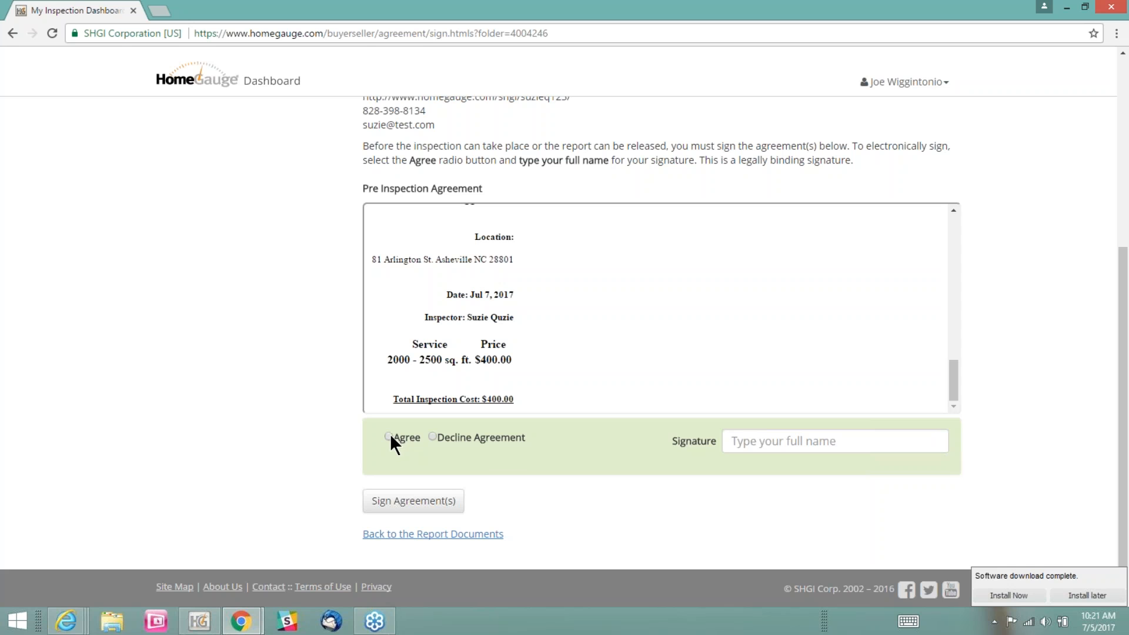
Agree to the Pre Inspection Agreement, enter the buyer's full name as signature, and submit the signed agreement
click(729, 441)
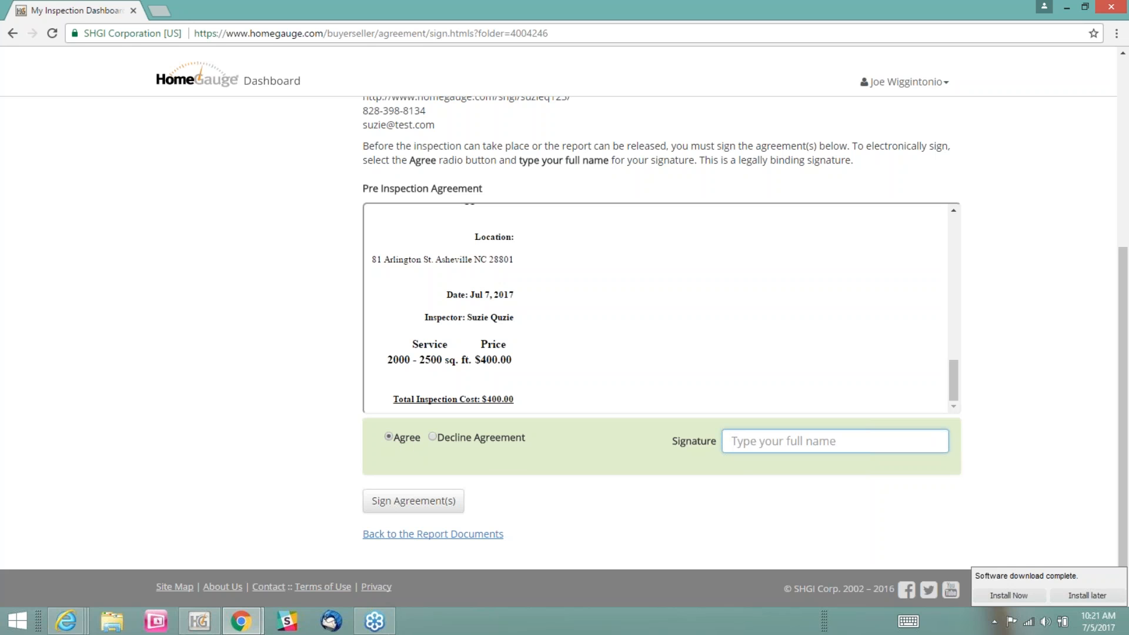
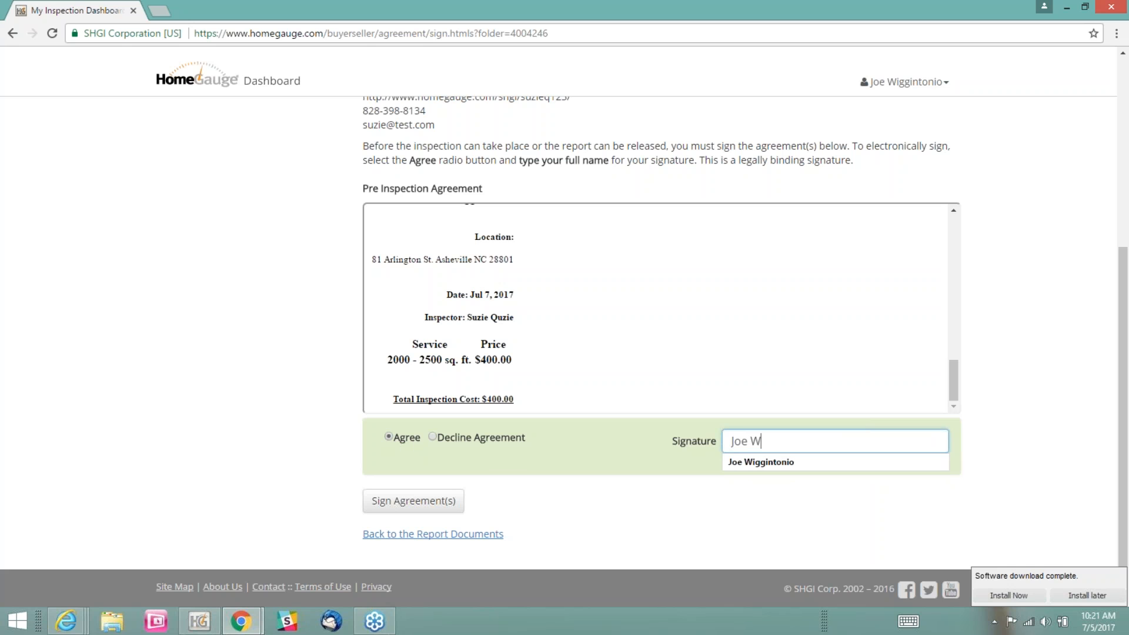
key(Down)
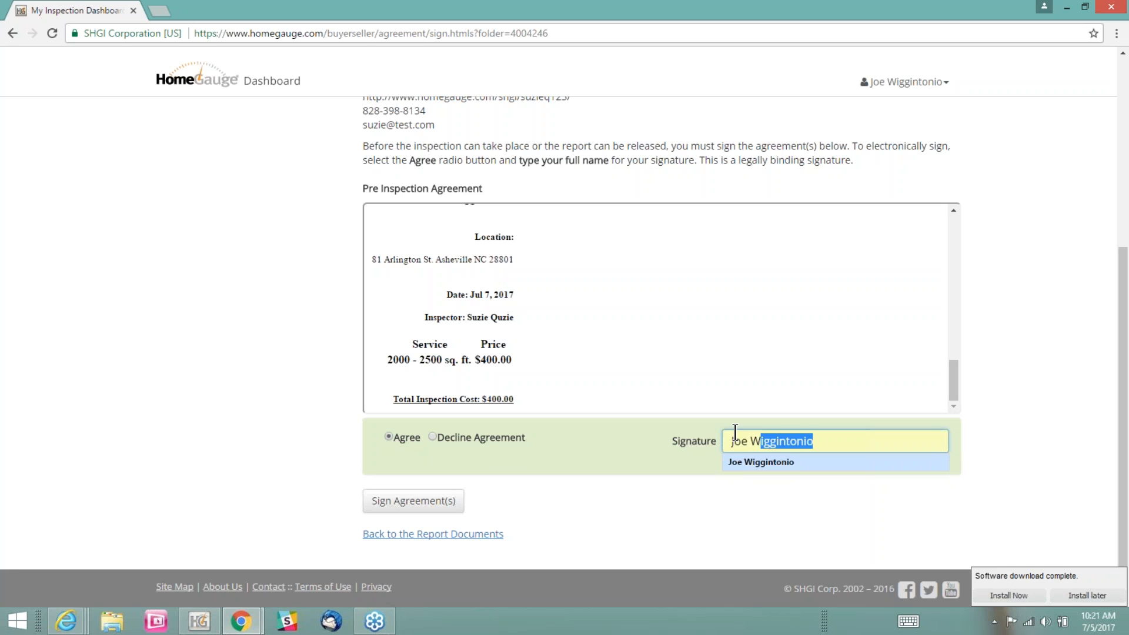
key(Escape)
key(Down)
key(Tab)
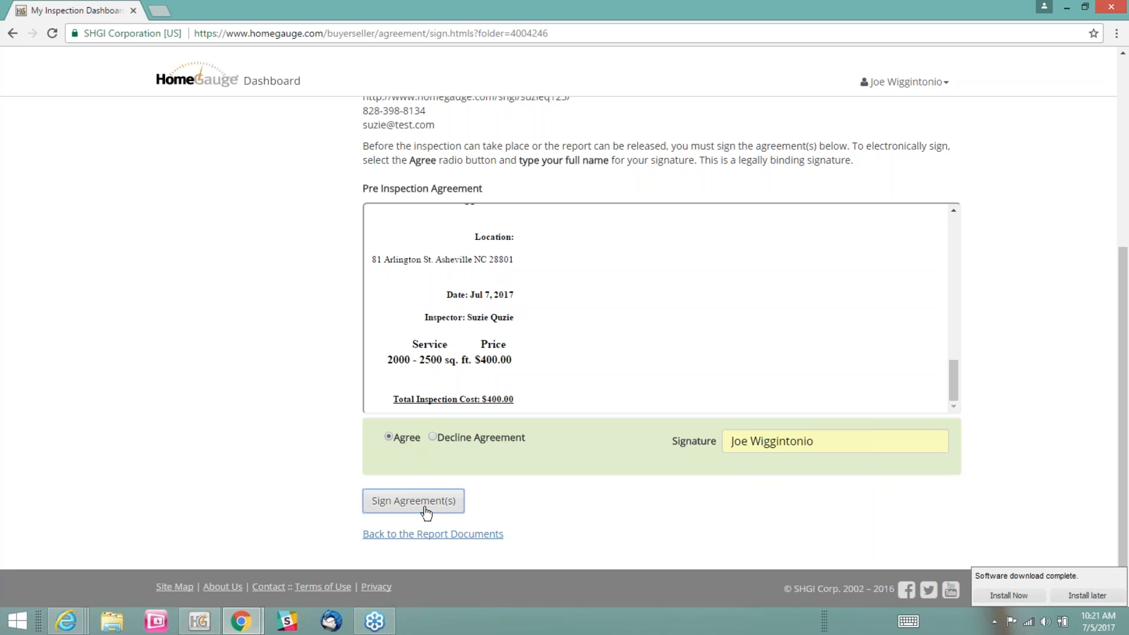
click(426, 510)
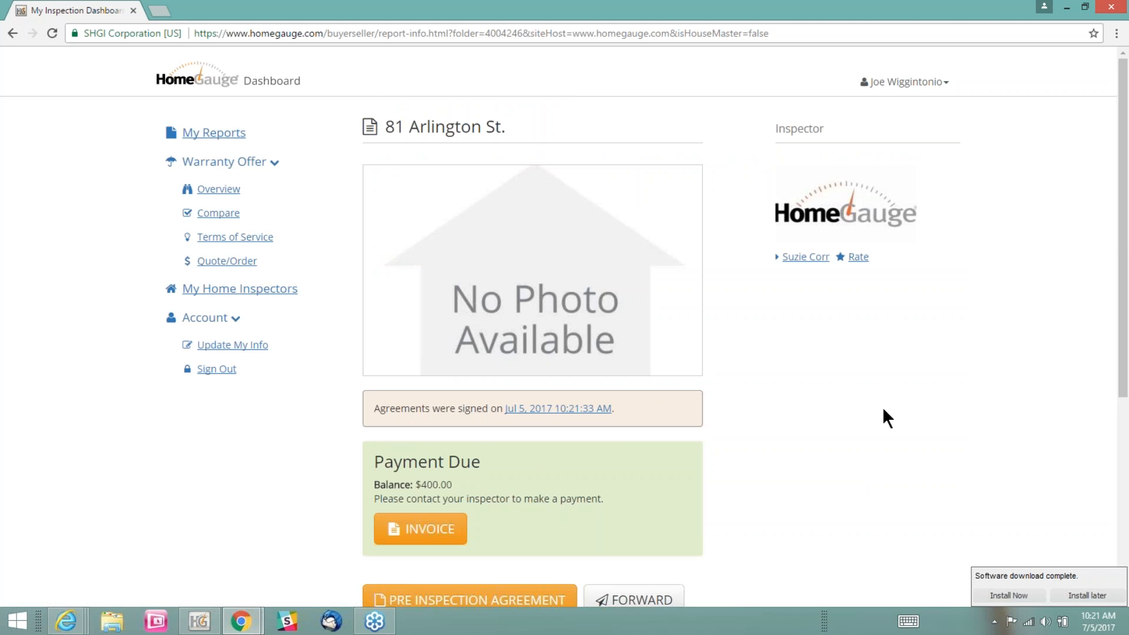
Examine the Payment Due notice and the inspection's invoice, and return to the report documents
scroll(884, 410, down, 1)
mouse_move(456, 394)
mouse_down()
mouse_move(395, 412)
mouse_move(383, 399)
mouse_move(453, 415)
mouse_up()
click(435, 403)
drag(606, 428, 367, 432)
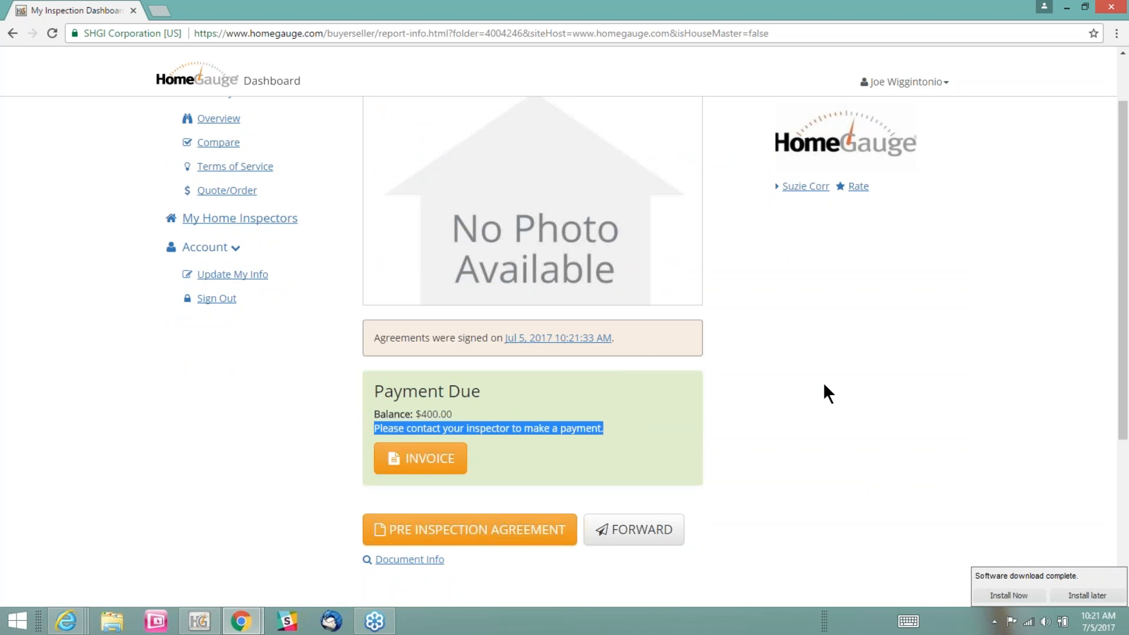
click(870, 388)
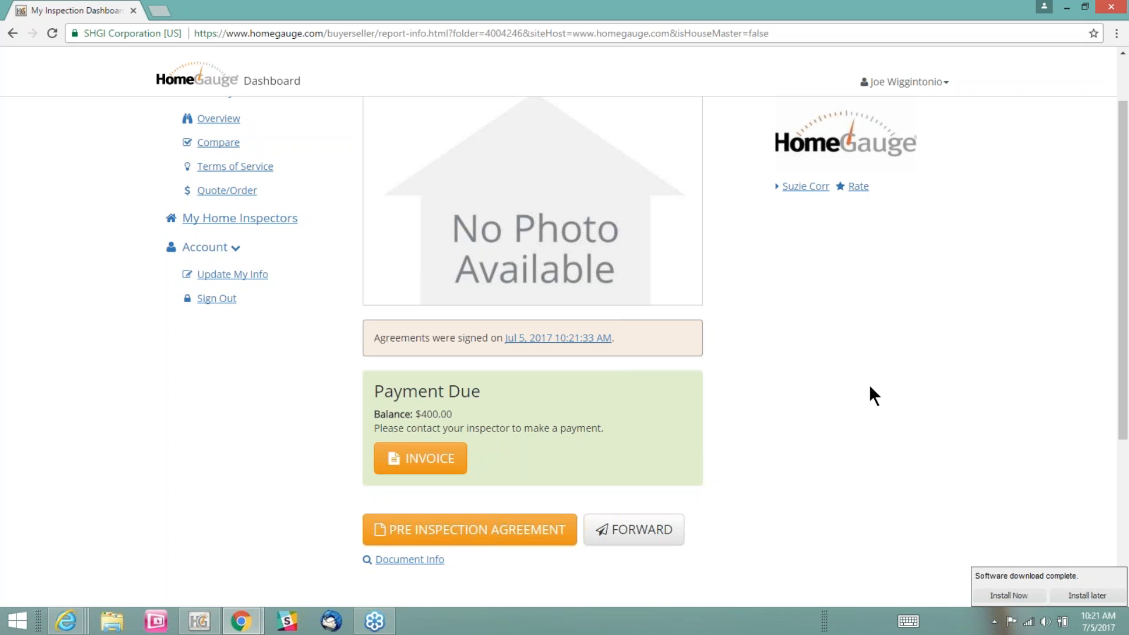
click(446, 464)
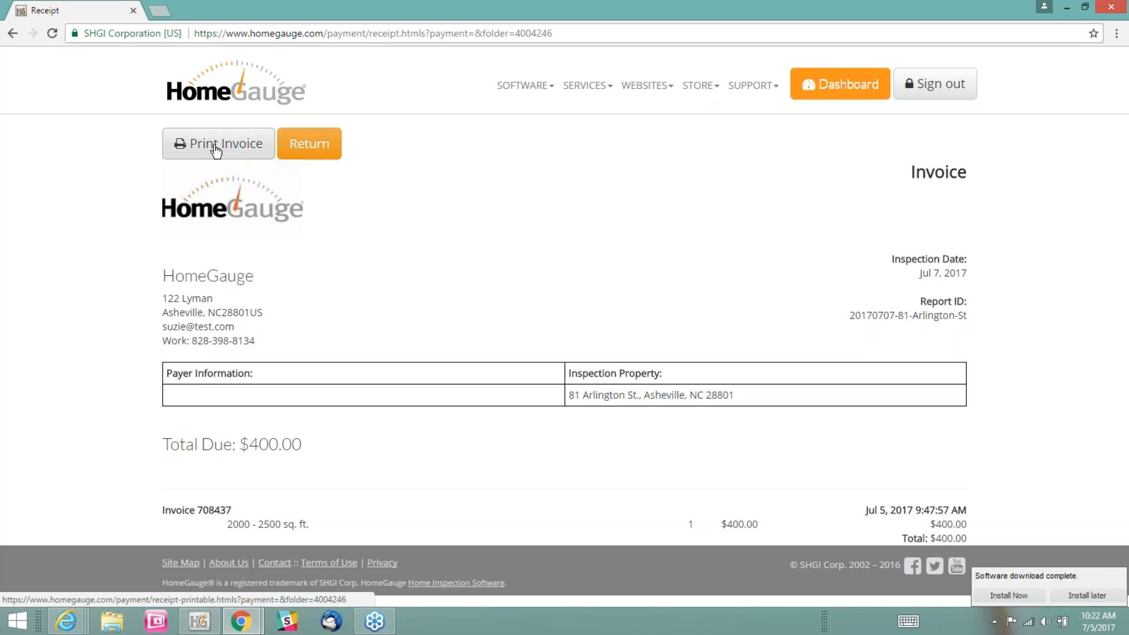
click(322, 148)
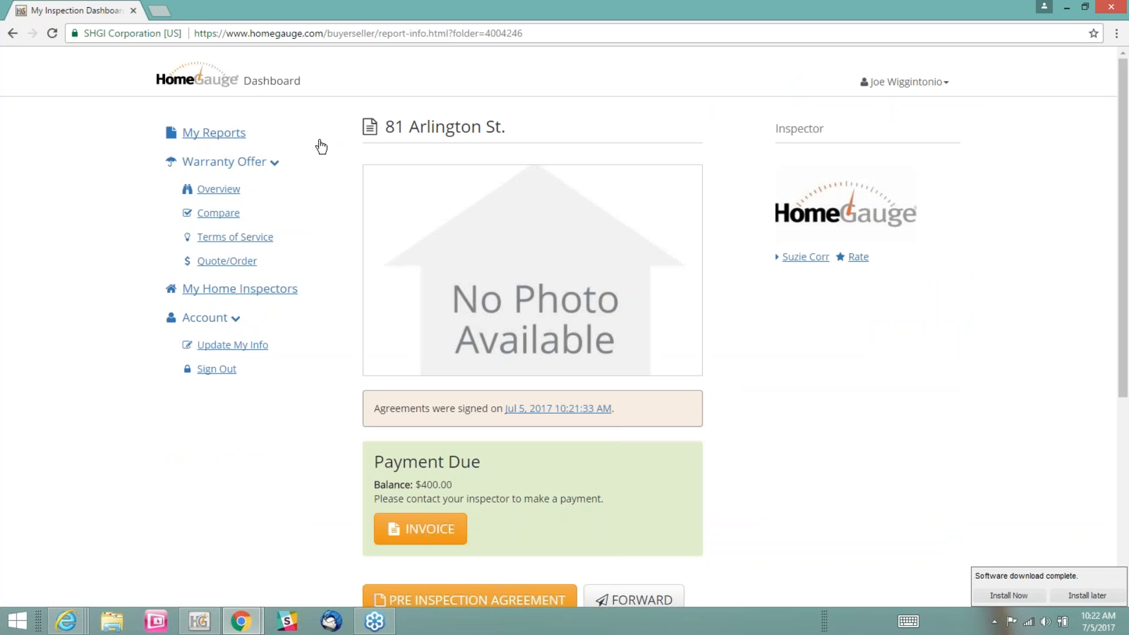
Switch to the HomeGauge desktop software and download only the 7/7/2017 online appointment, excluding both 7/5/2017 appointments
click(198, 623)
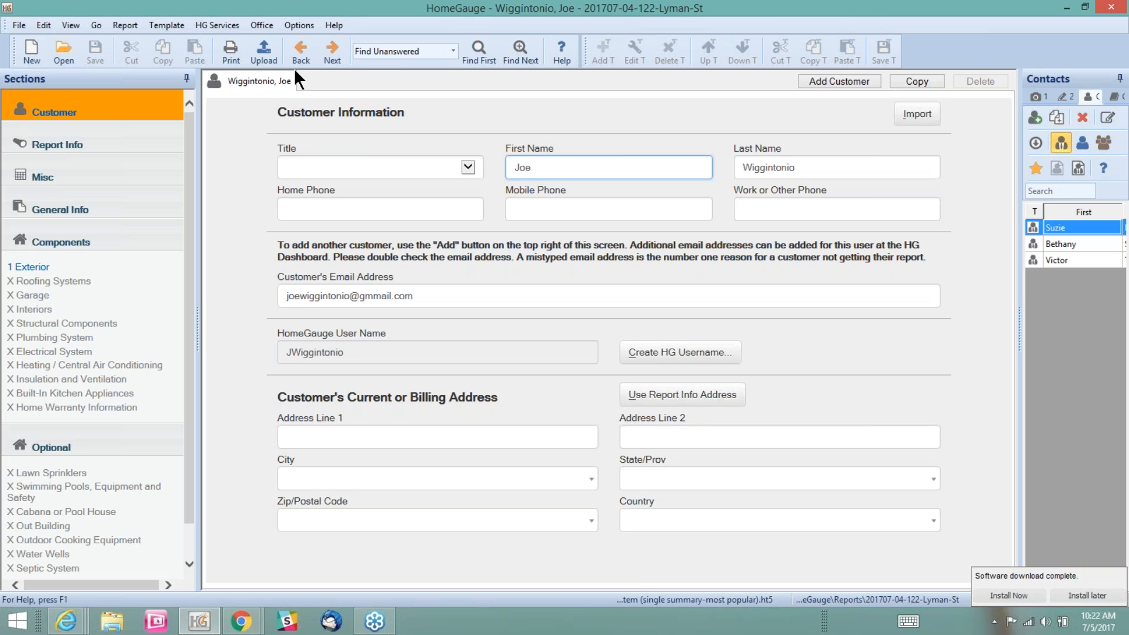
click(228, 25)
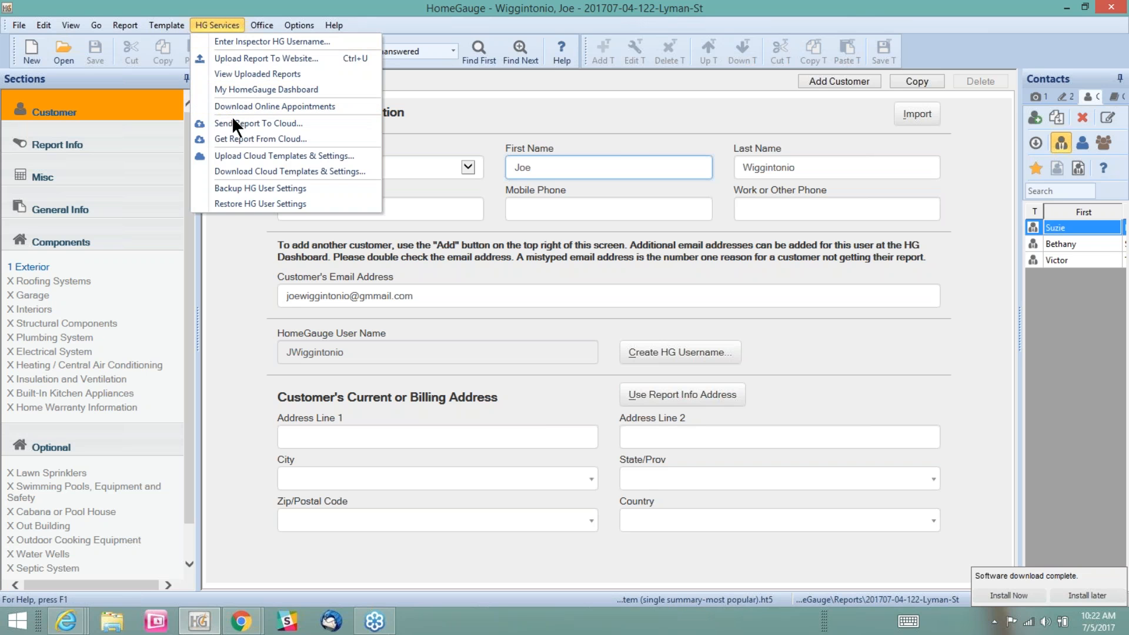
click(258, 59)
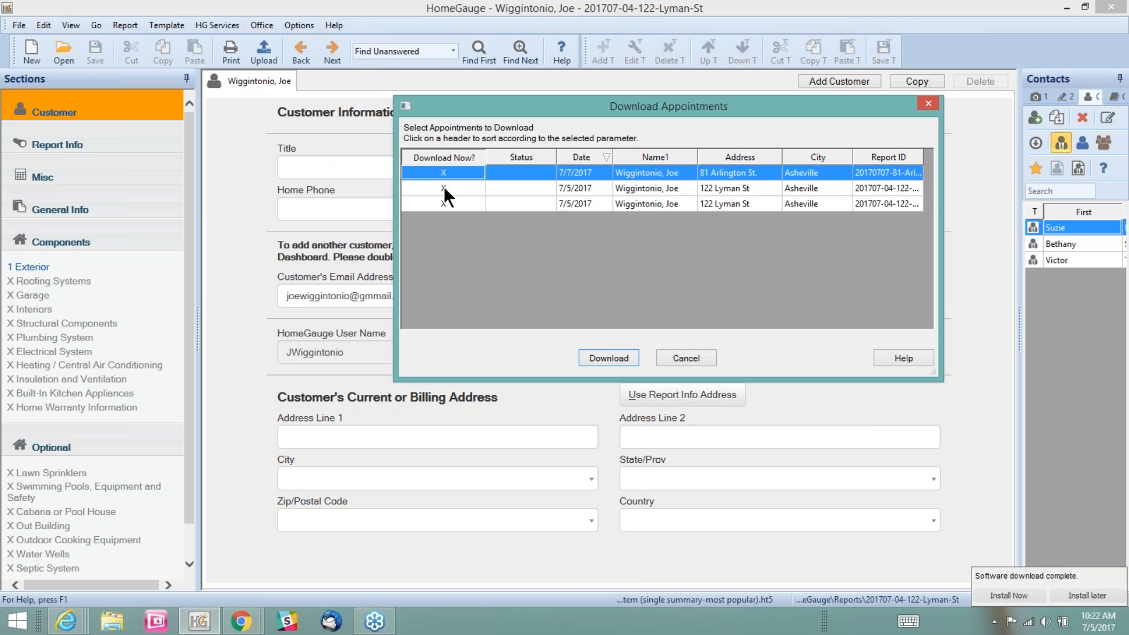
click(444, 187)
click(443, 203)
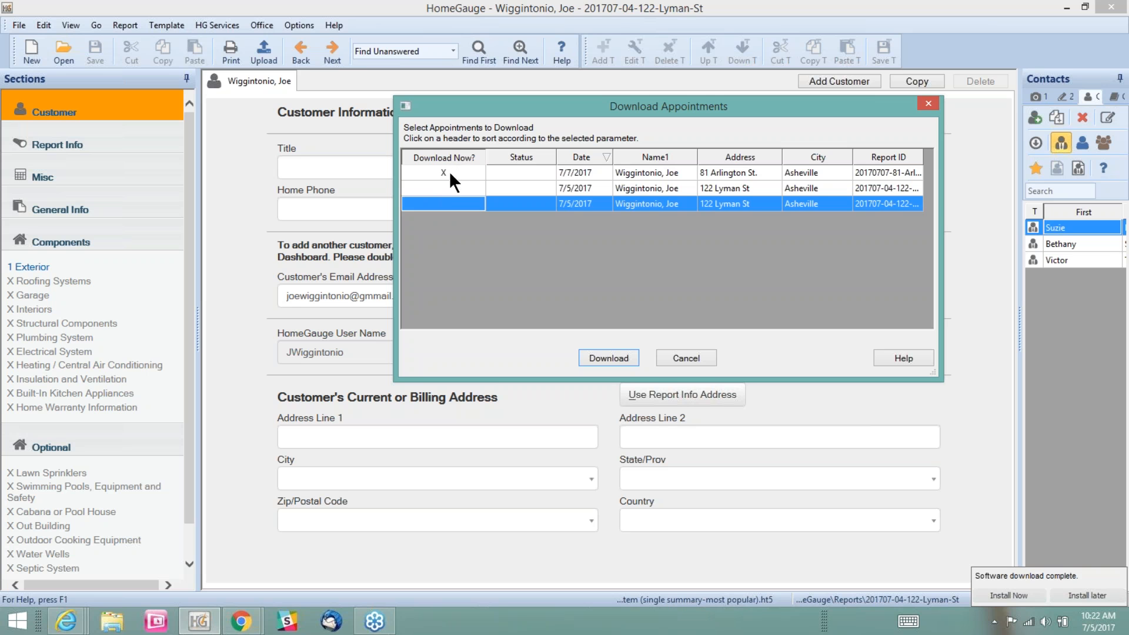
click(521, 172)
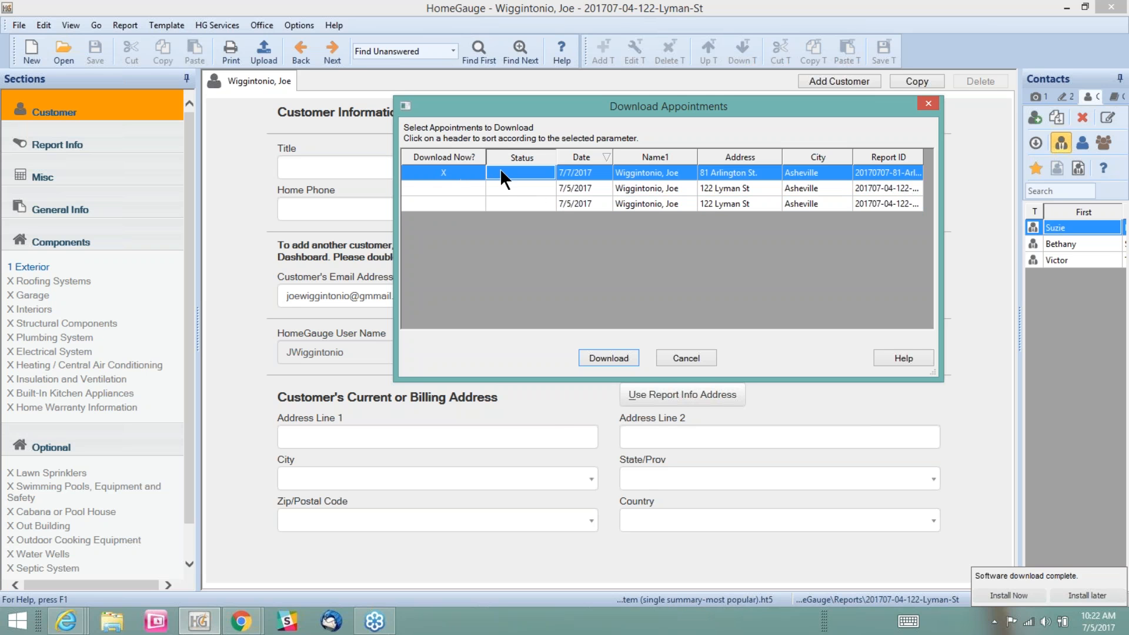
click(620, 359)
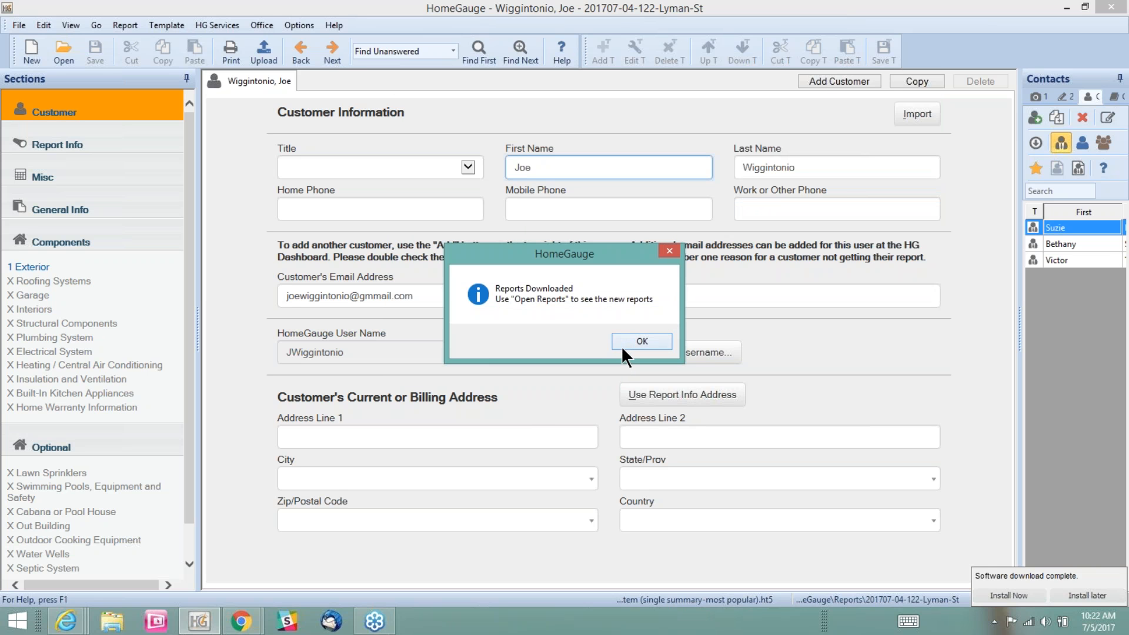
click(630, 342)
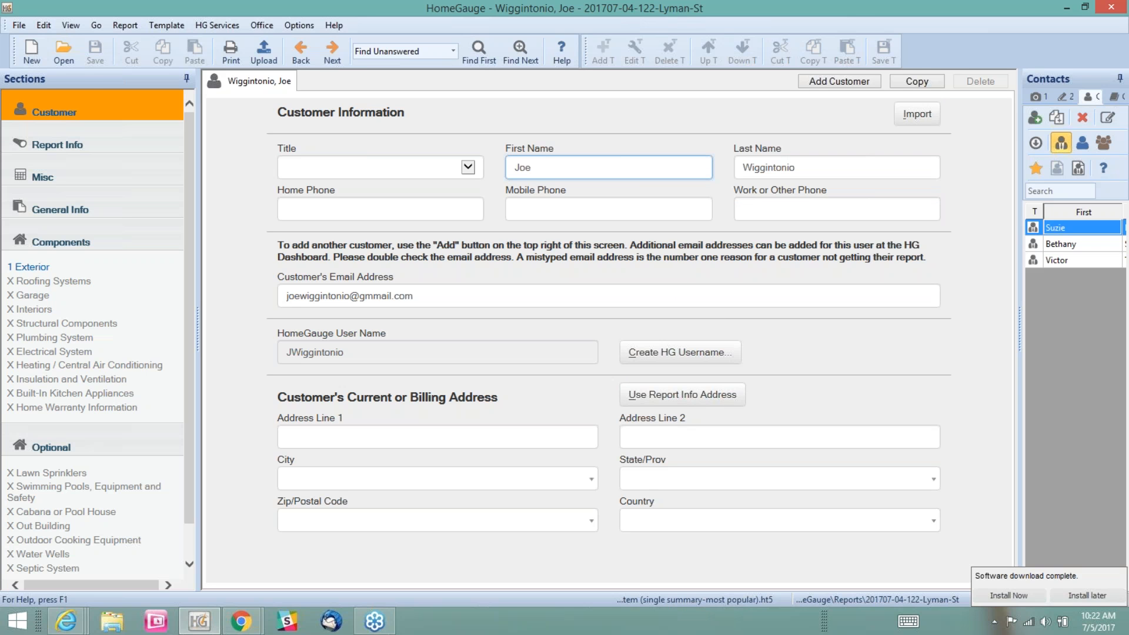
Open the downloaded 7/7/2017 report with its customer matched to the existing contact, using the Rooms to Systems Summary (fast-template).ht5 template
click(64, 52)
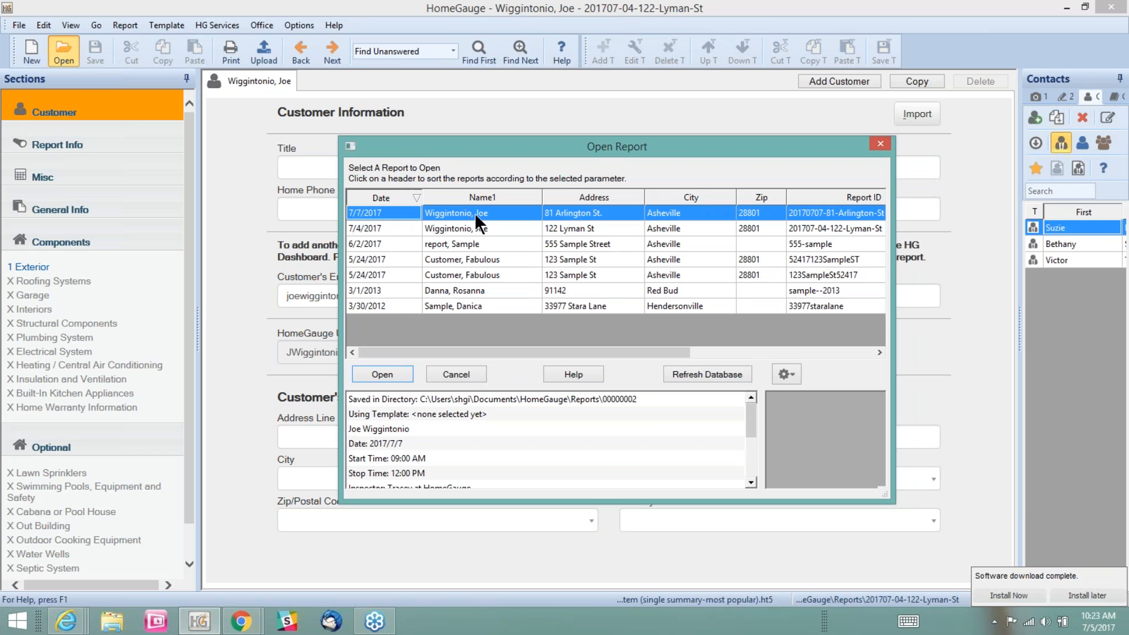
click(381, 375)
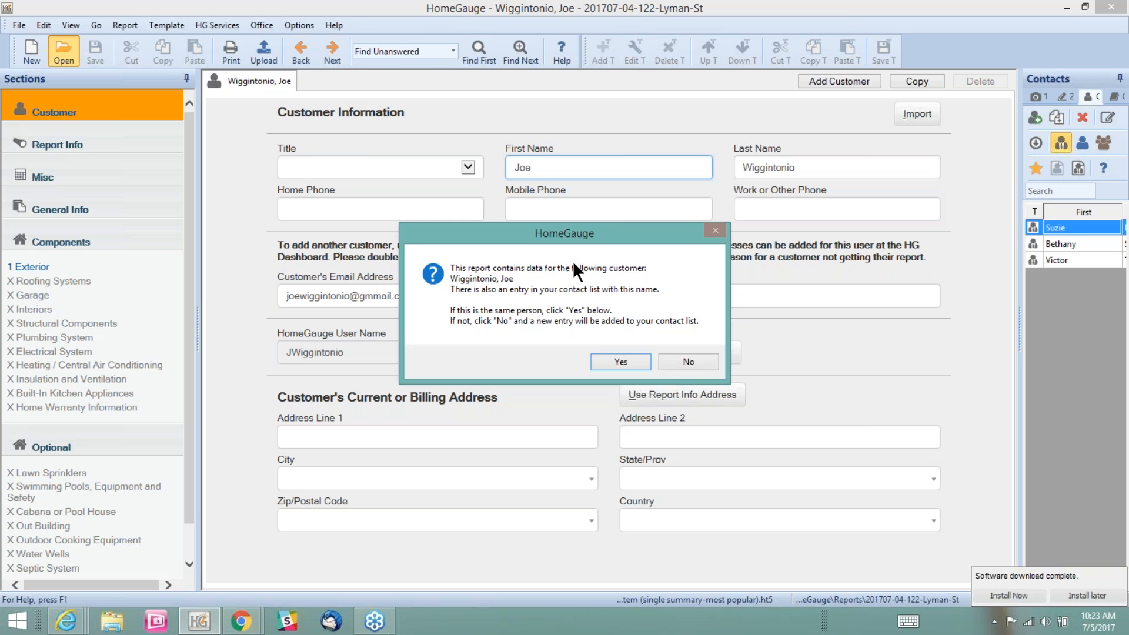
click(620, 360)
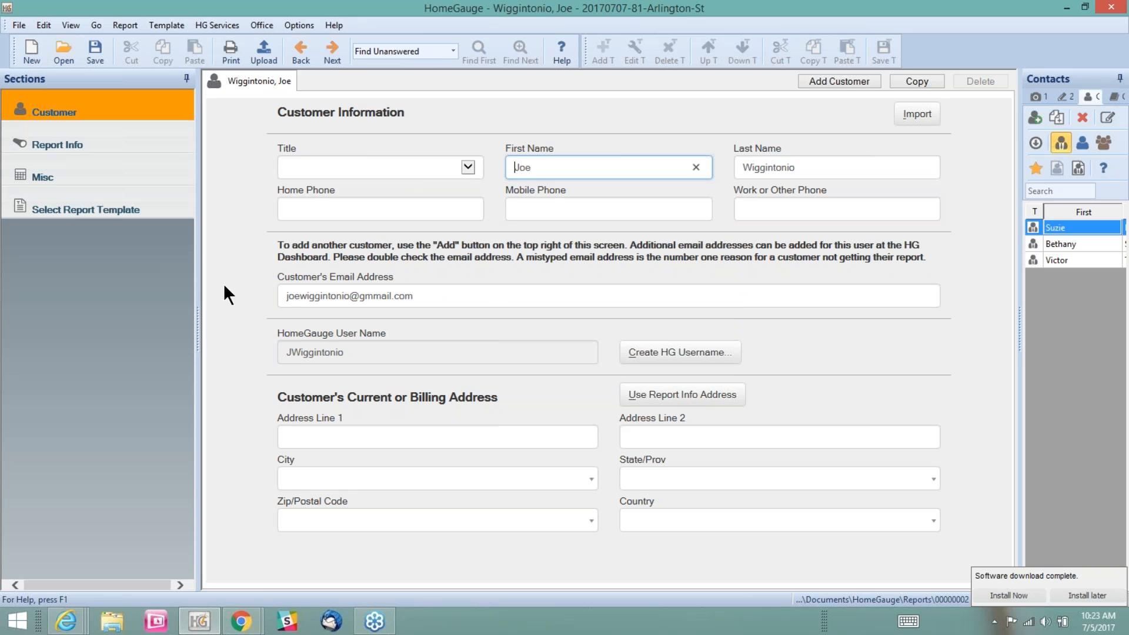
click(84, 215)
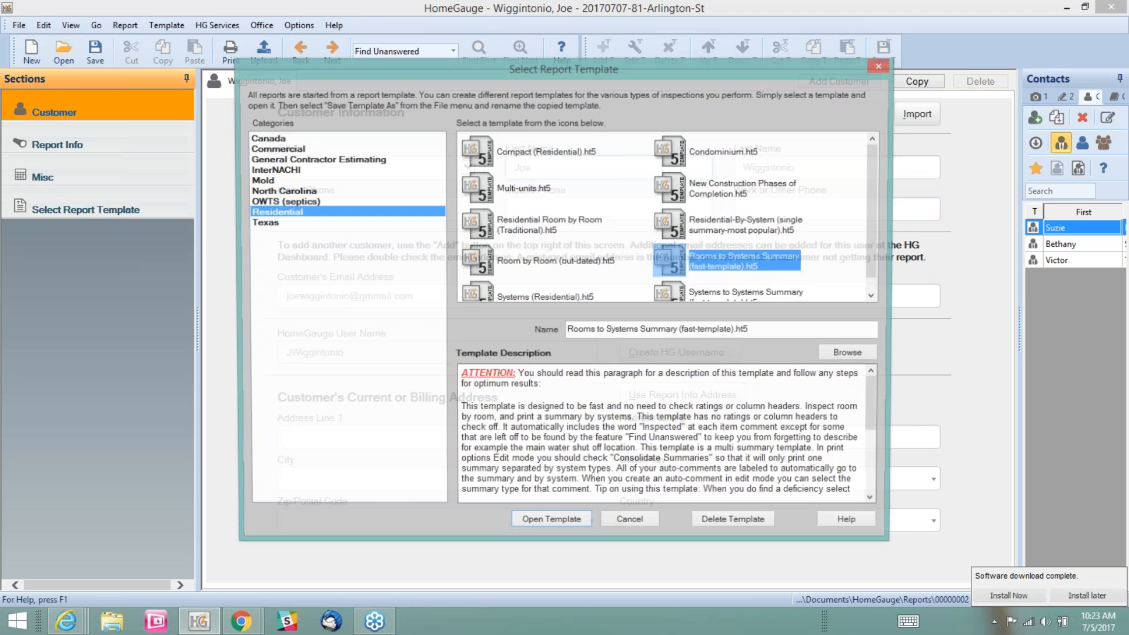
click(524, 520)
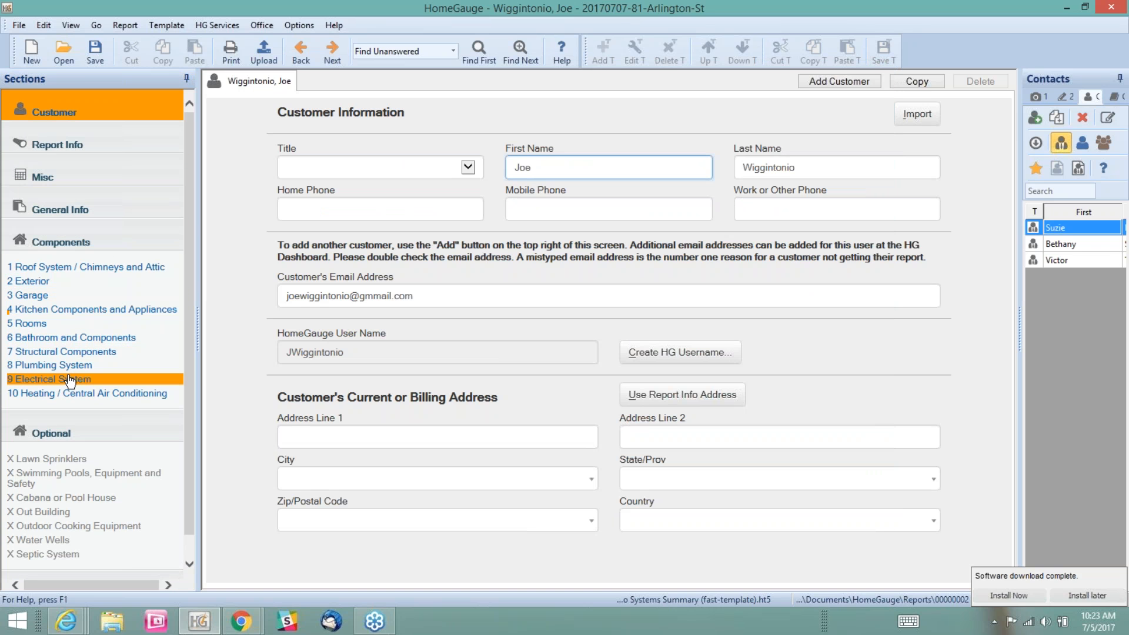
Upload the report with the Full Report For Upload document setting despite unanswered items, and choose to send notification emails
click(253, 49)
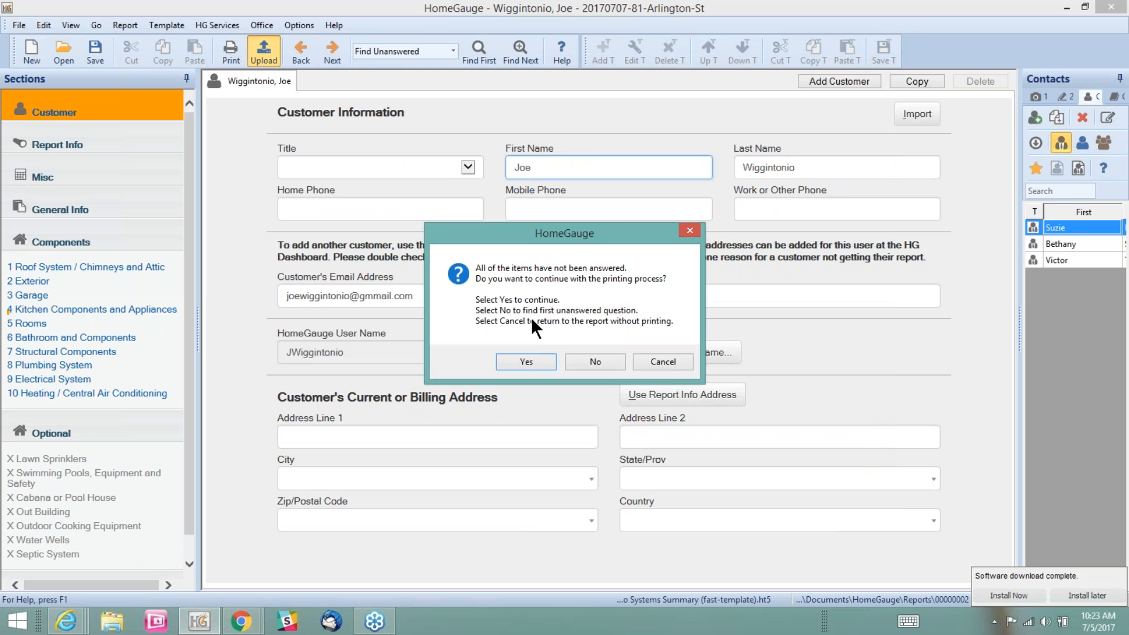
click(532, 359)
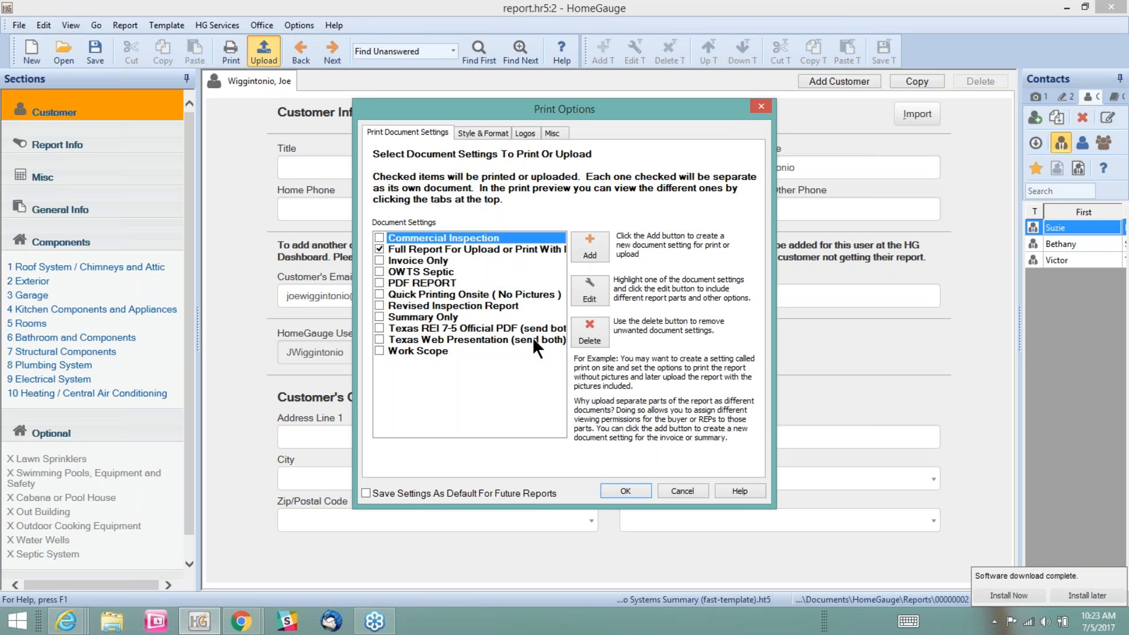
click(398, 250)
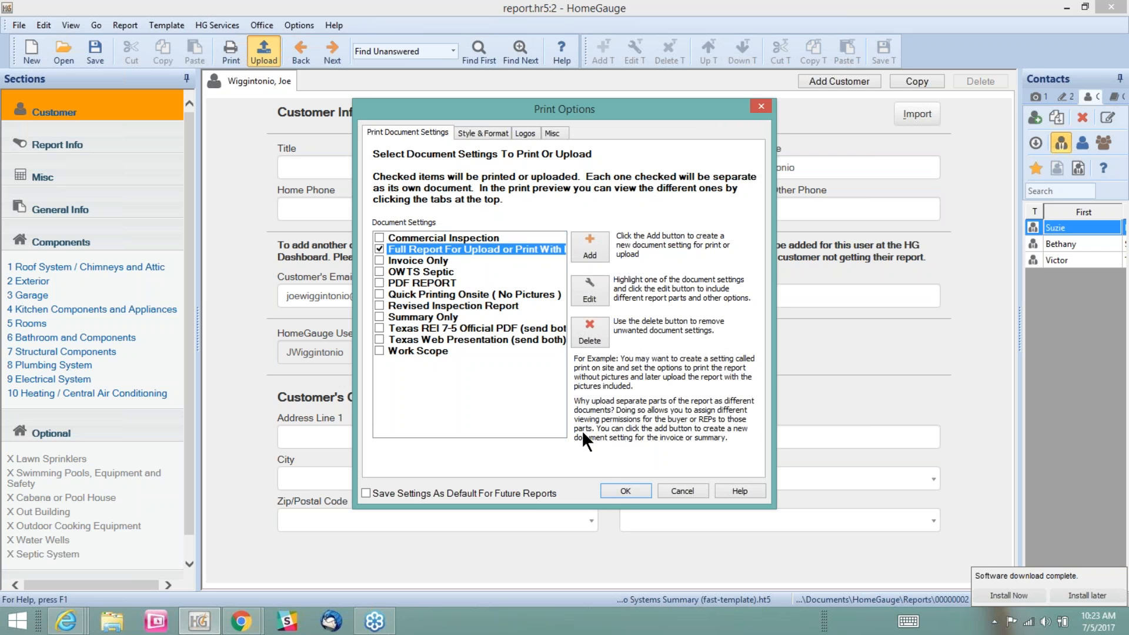
click(614, 487)
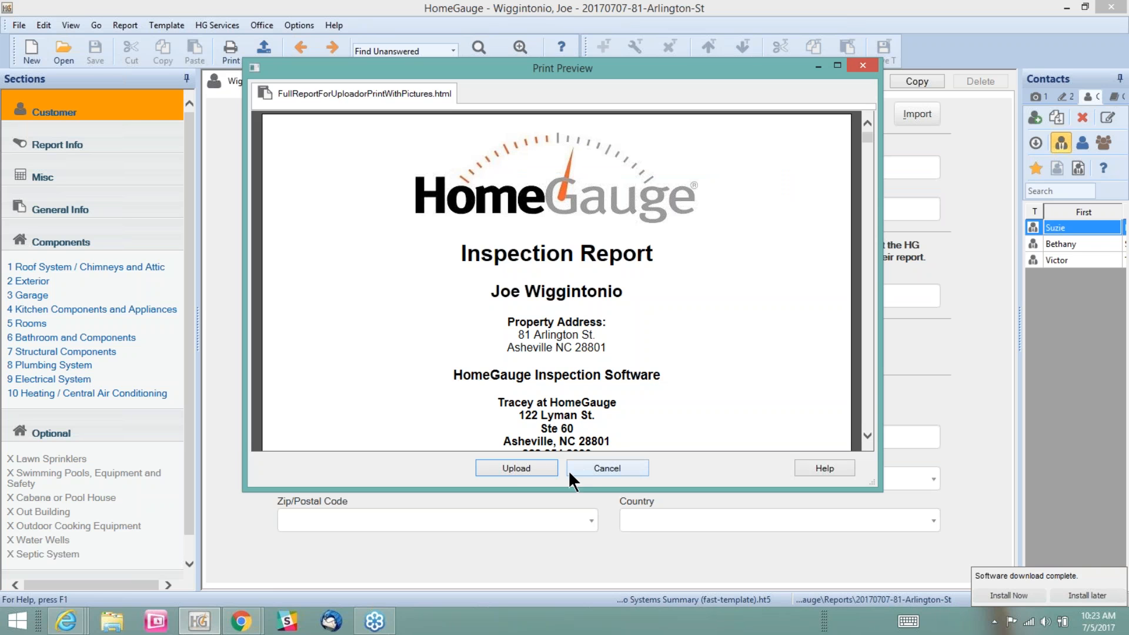
click(540, 469)
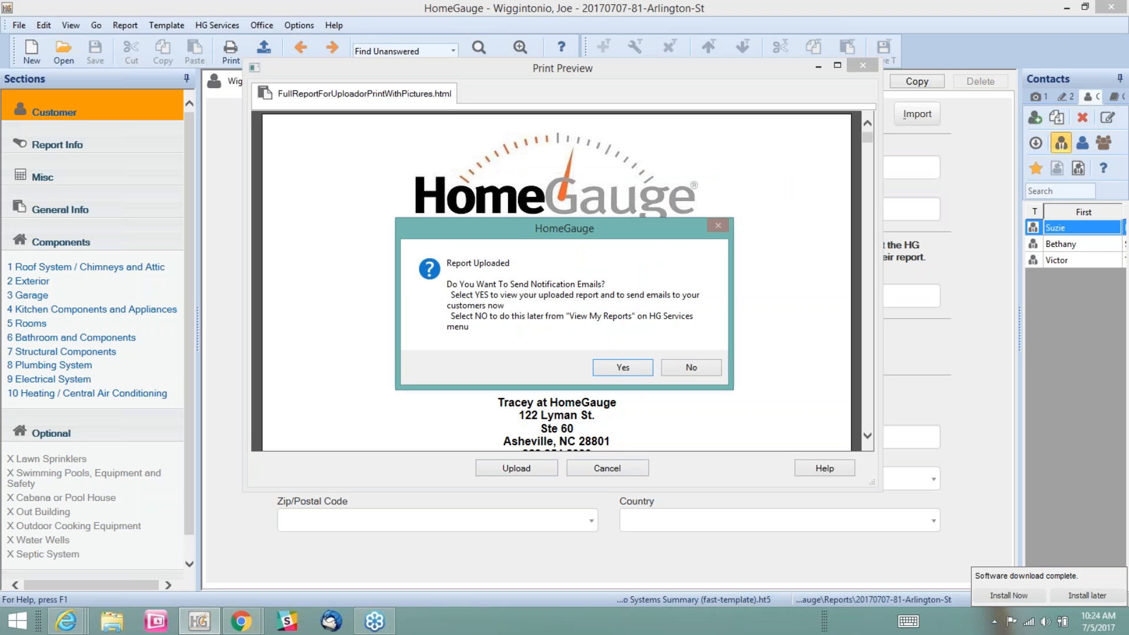
click(617, 369)
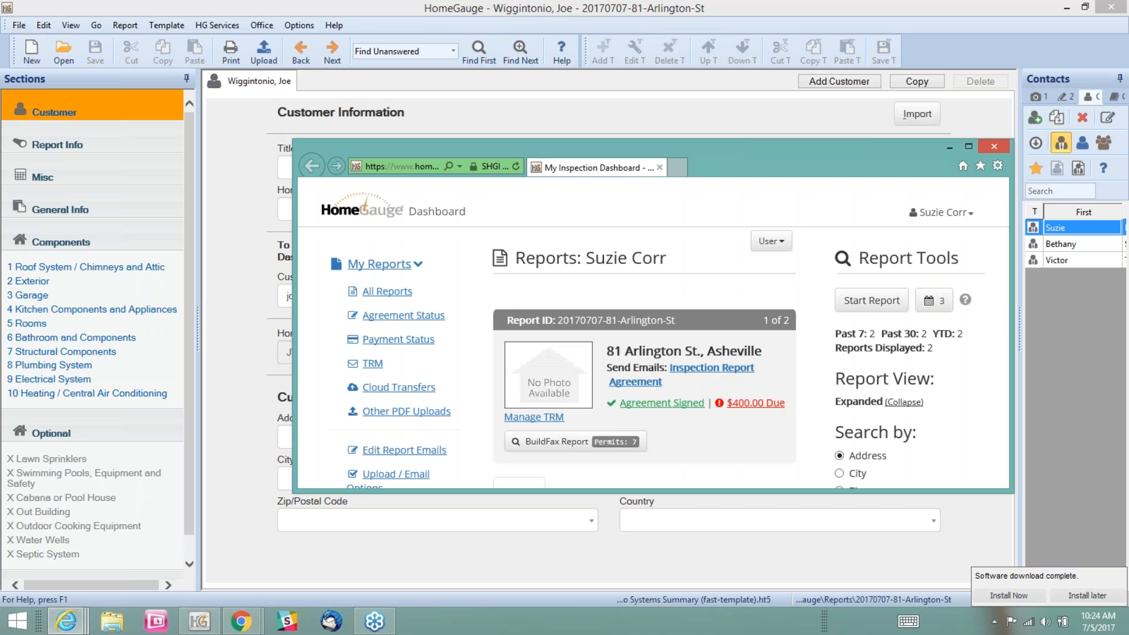
Maximize the inspector's dashboard and examine the uploaded report's agreement, payment and document viewing status
click(968, 147)
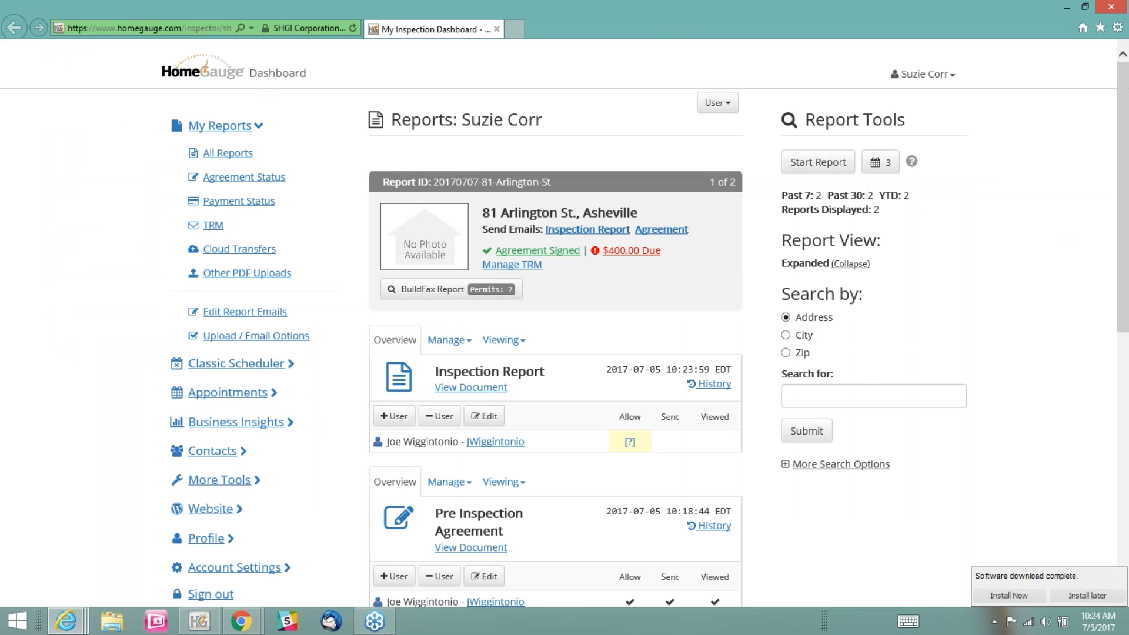
scroll(743, 411, down, 2)
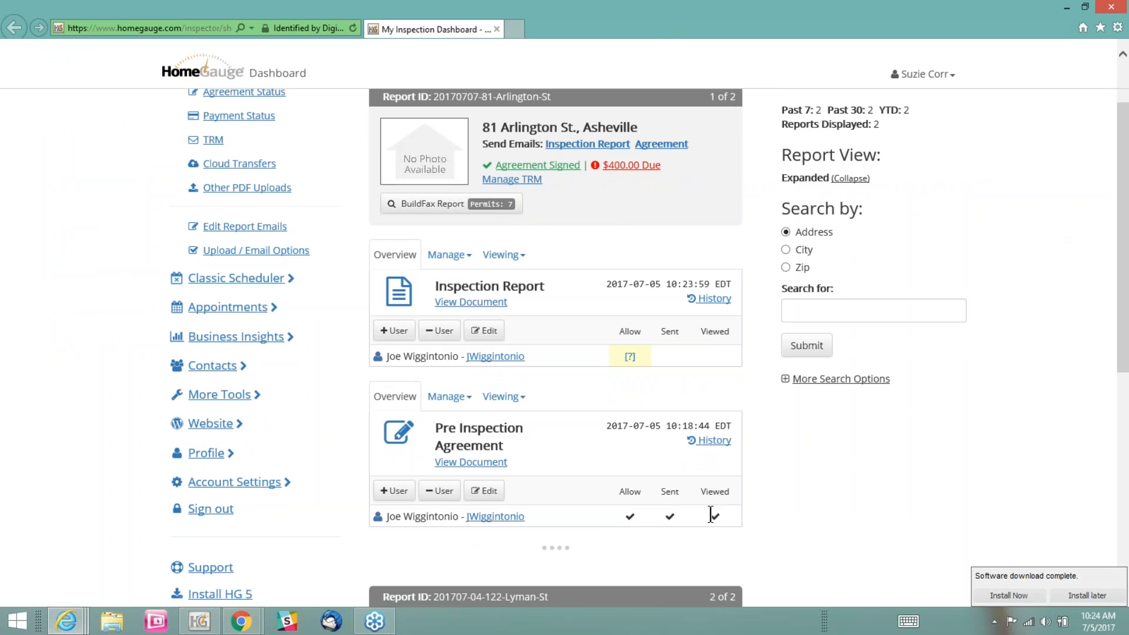
scroll(648, 471, up, 2)
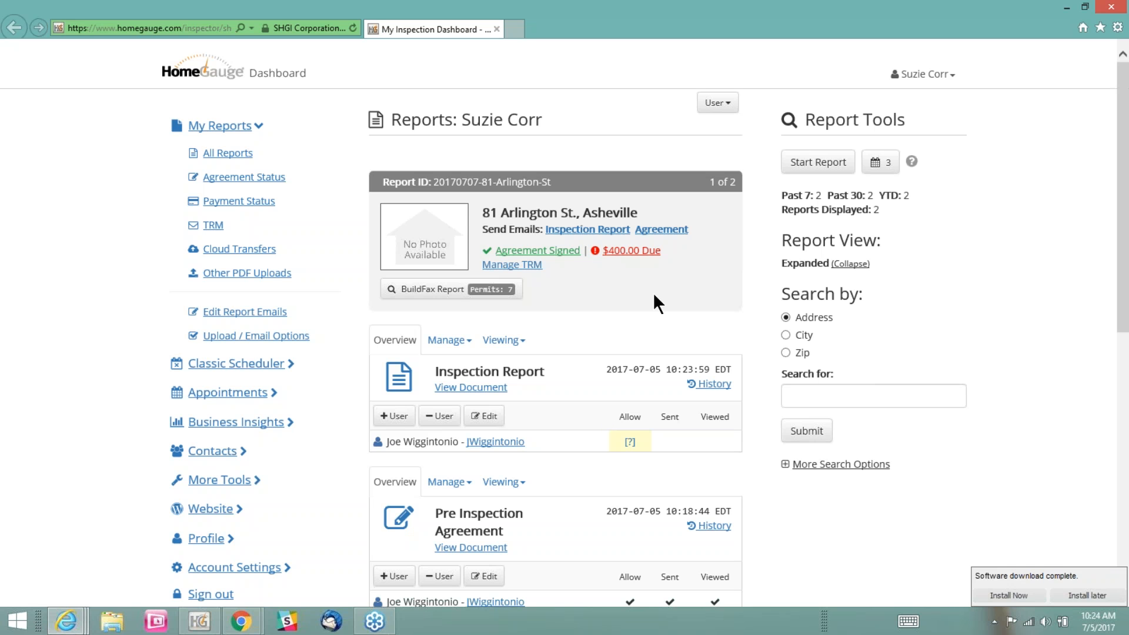
Record full payment of the 7/7/2017 report's $400.00 invoice by Check with the check number 0007
click(623, 260)
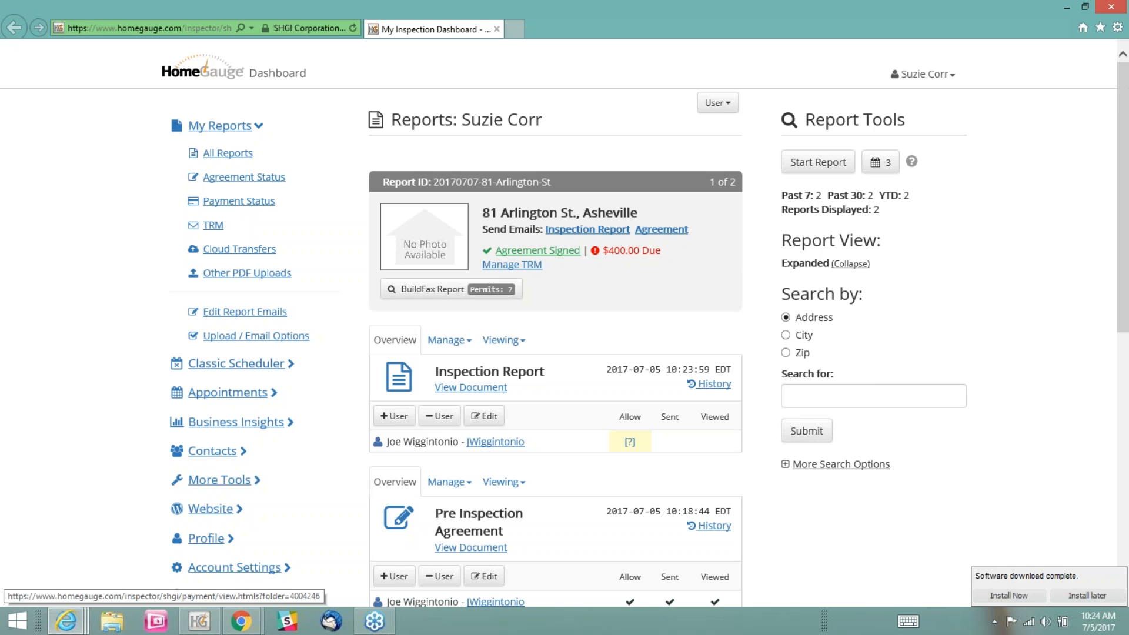
click(617, 258)
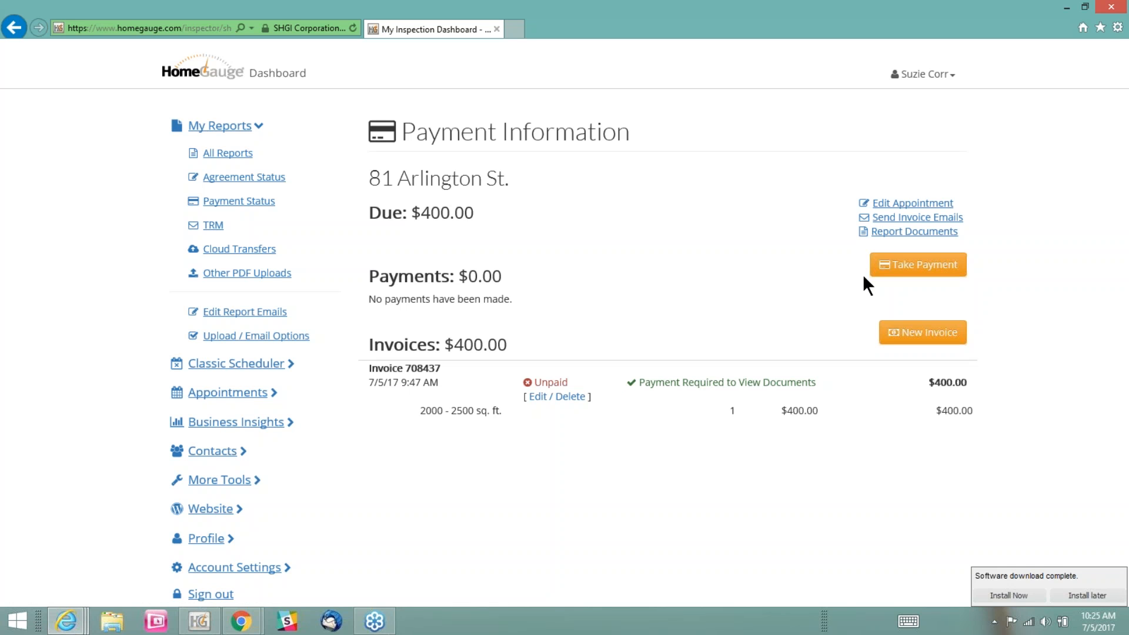
click(908, 274)
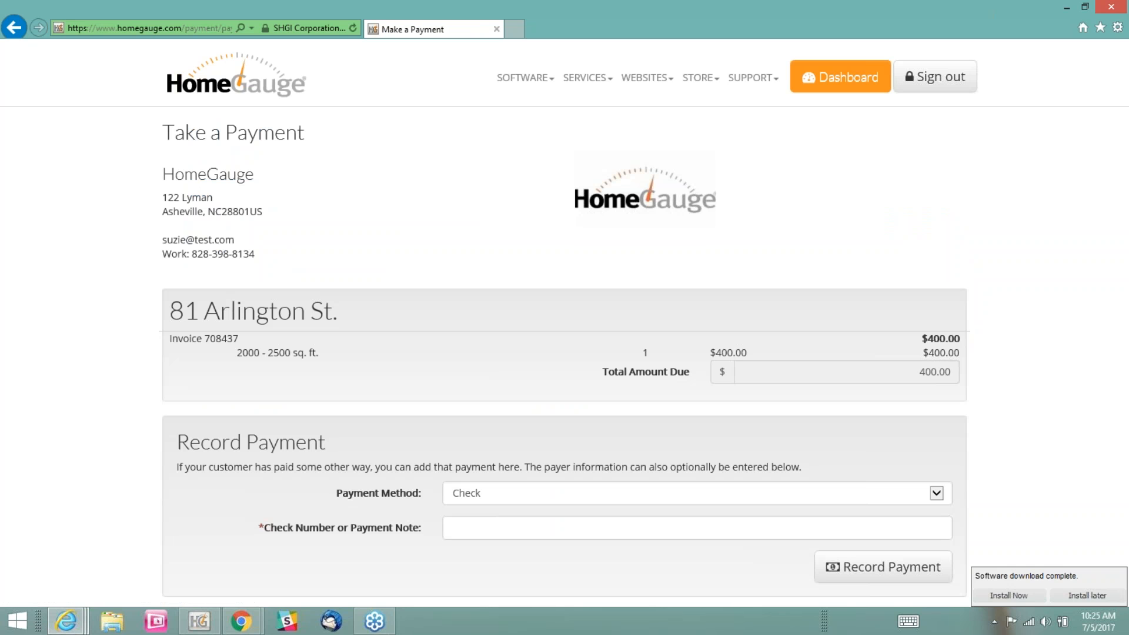
scroll(990, 253, down, 3)
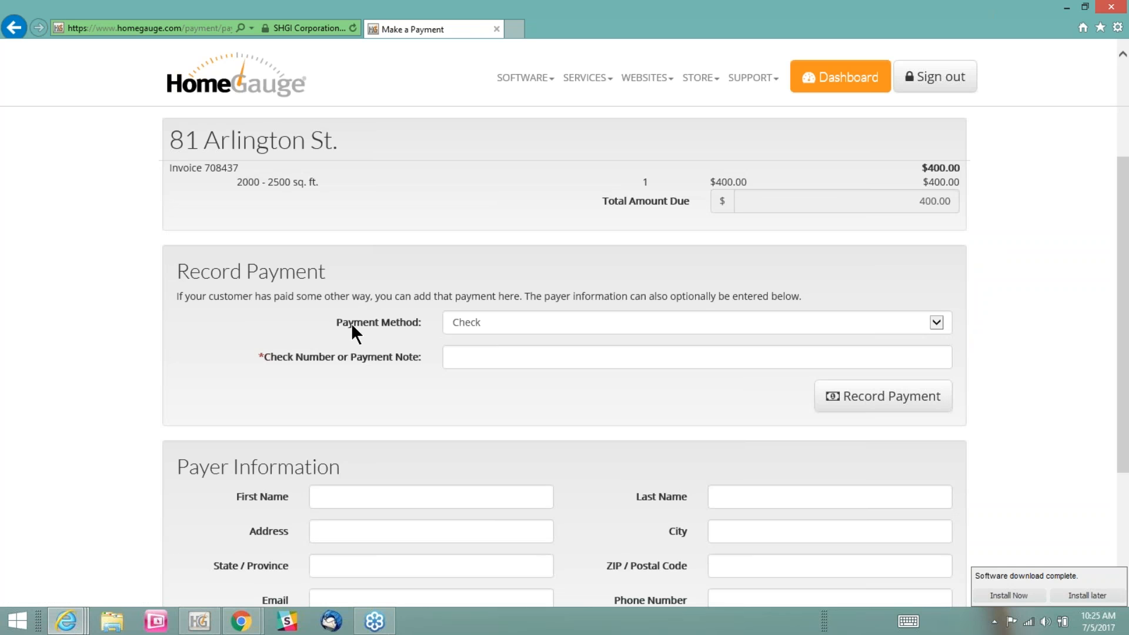
click(584, 322)
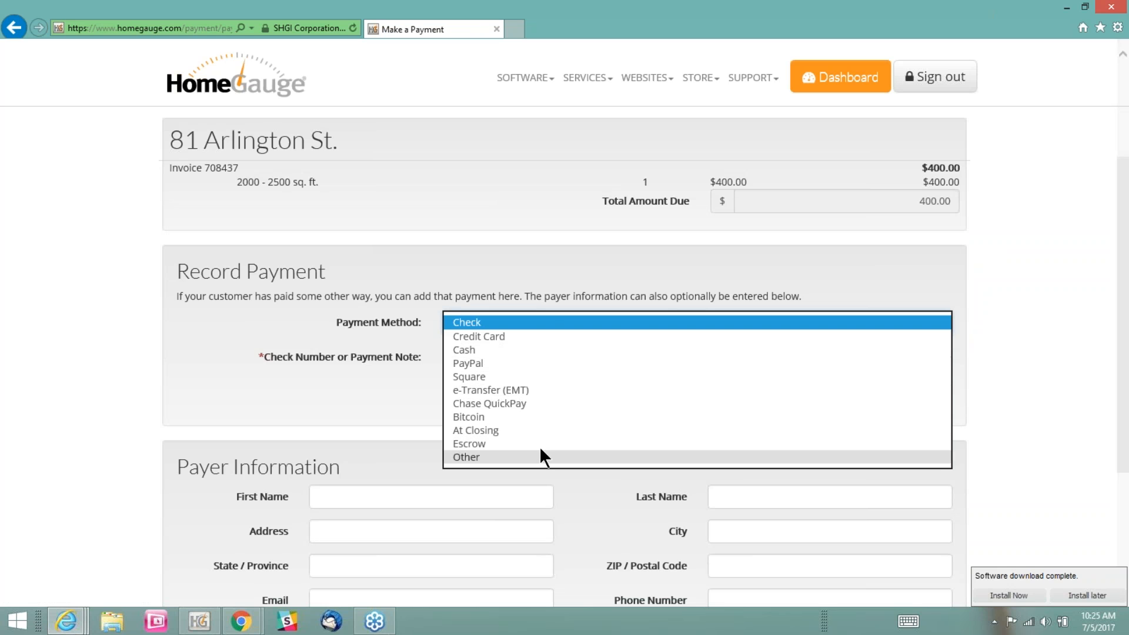
click(493, 324)
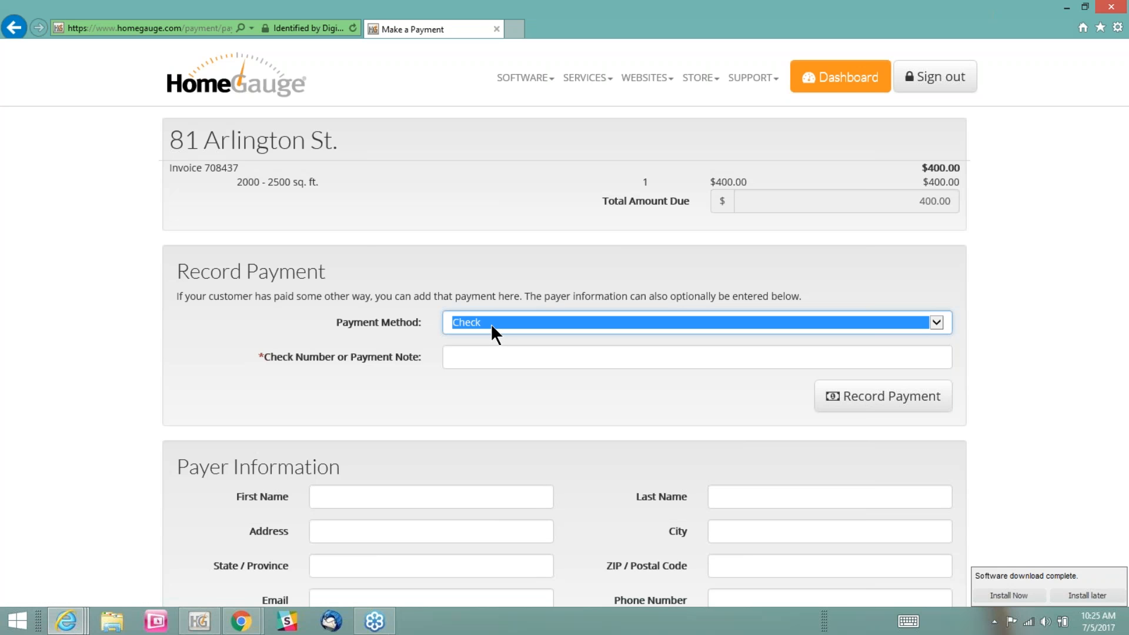
click(481, 359)
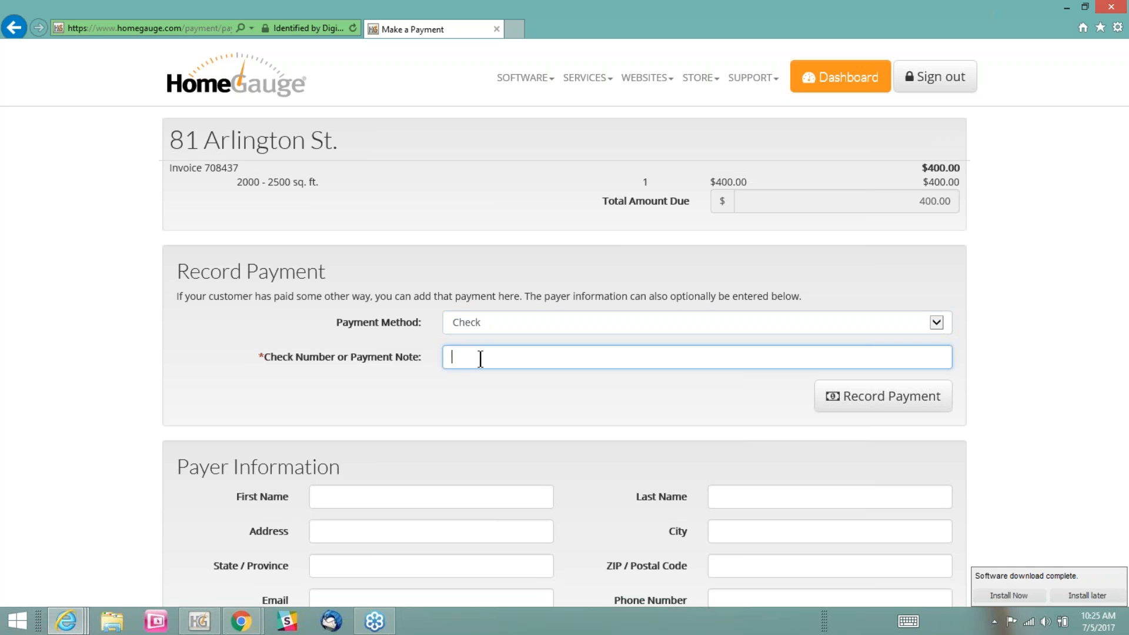
text(0007)
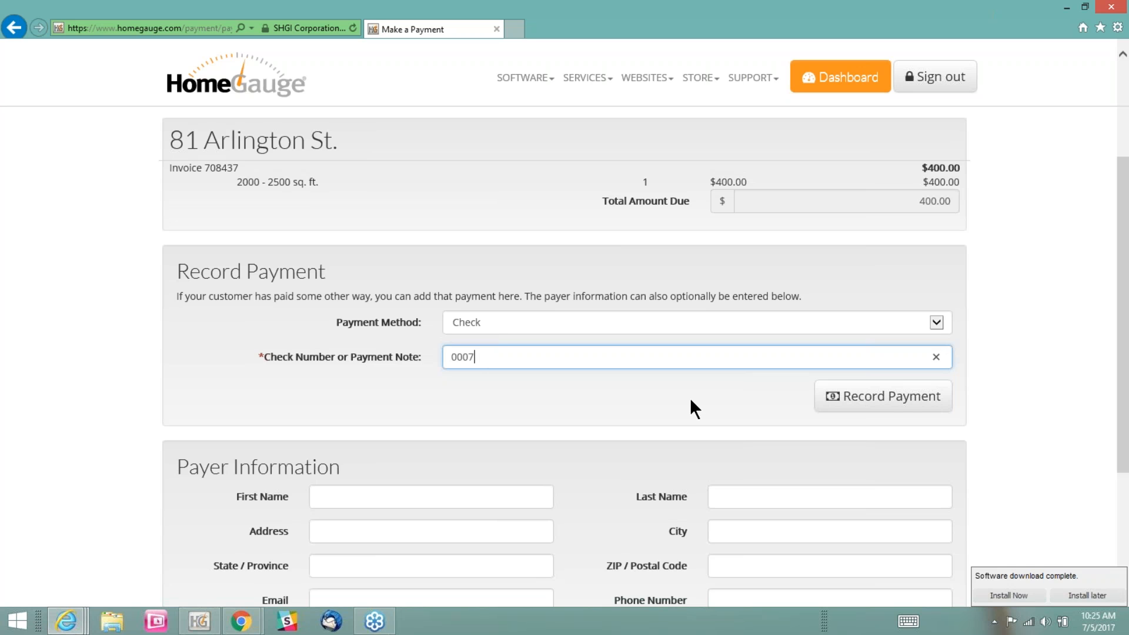
click(842, 401)
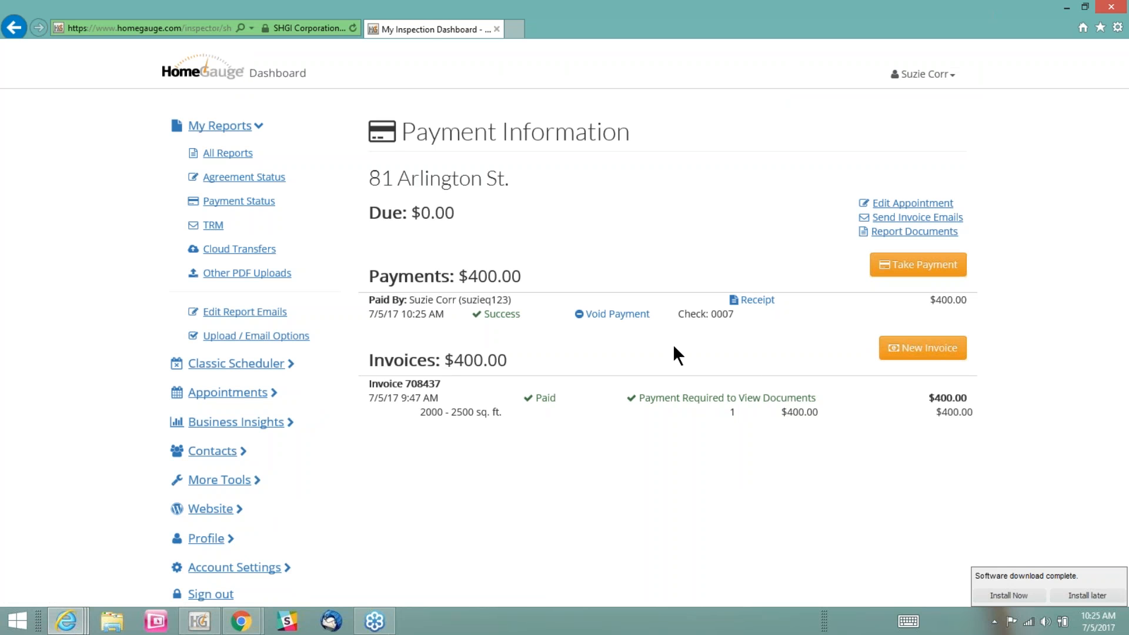
Check the recorded payment's status on the payment information page and go back to the report's documents
drag(539, 318, 484, 318)
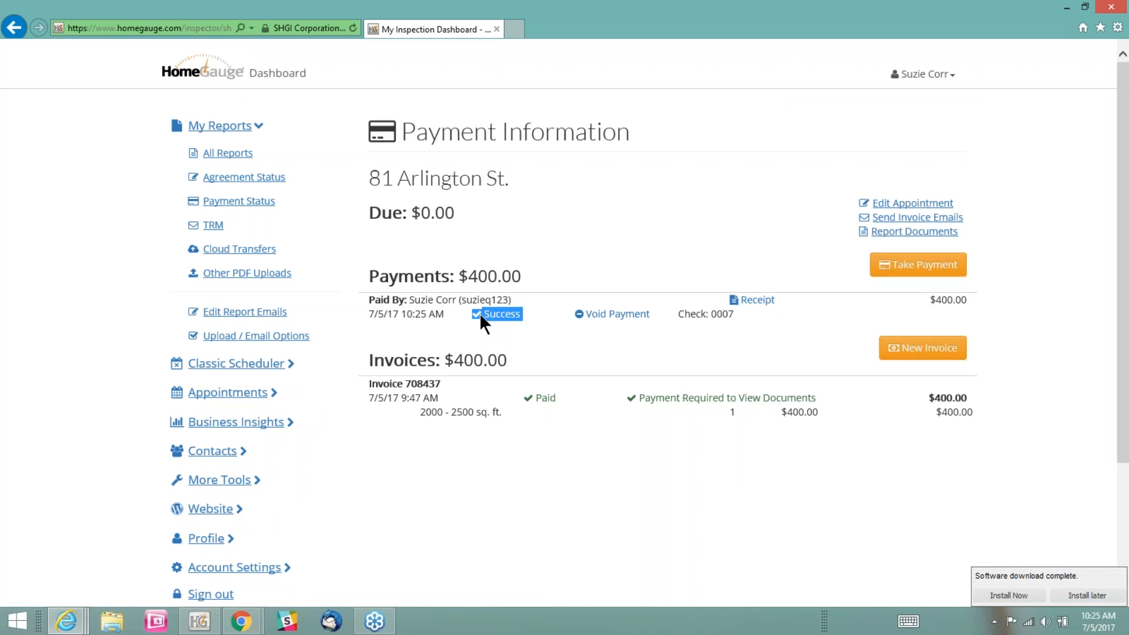
click(589, 241)
click(899, 352)
click(911, 234)
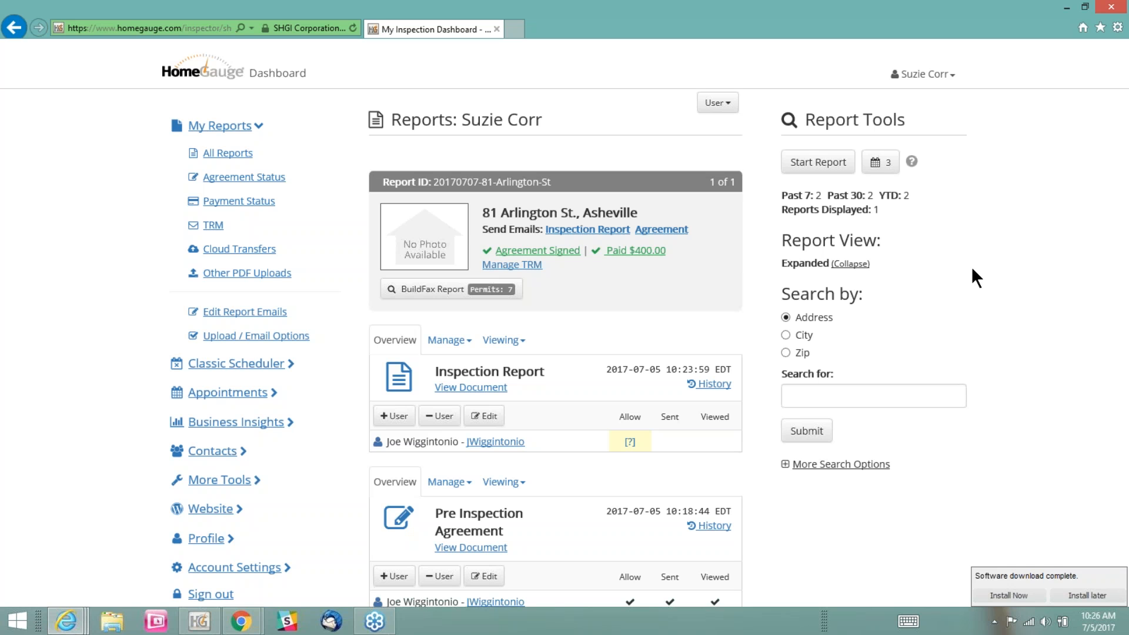
Send the buyer a notification email for the inspection, allowing both viewing and forwarding of the Inspection Report
click(579, 233)
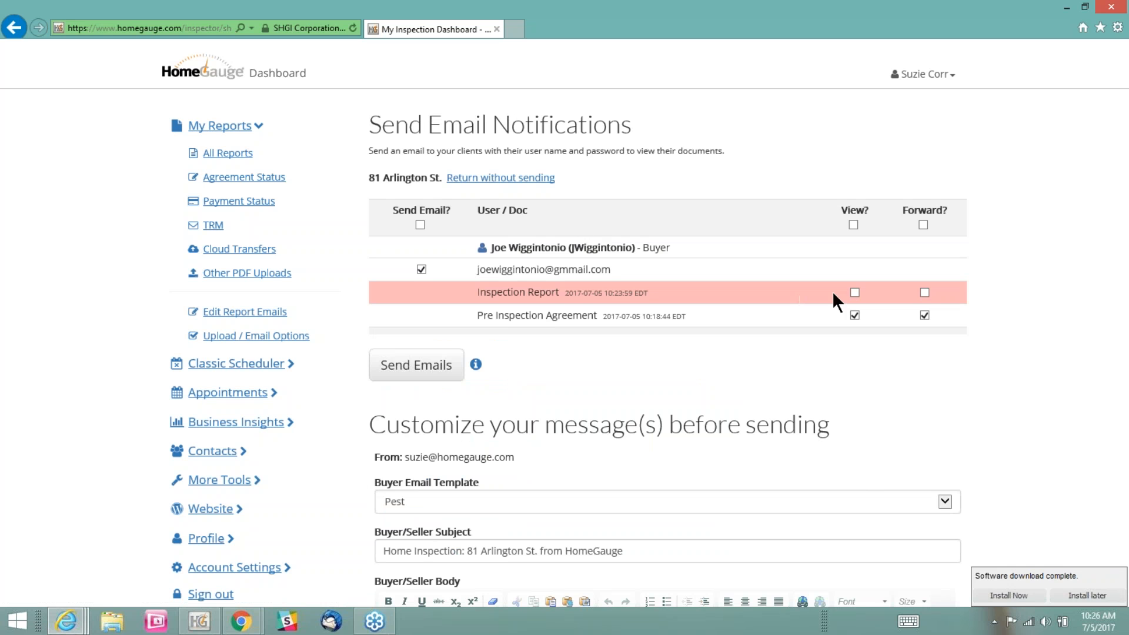
click(855, 292)
click(924, 292)
click(443, 364)
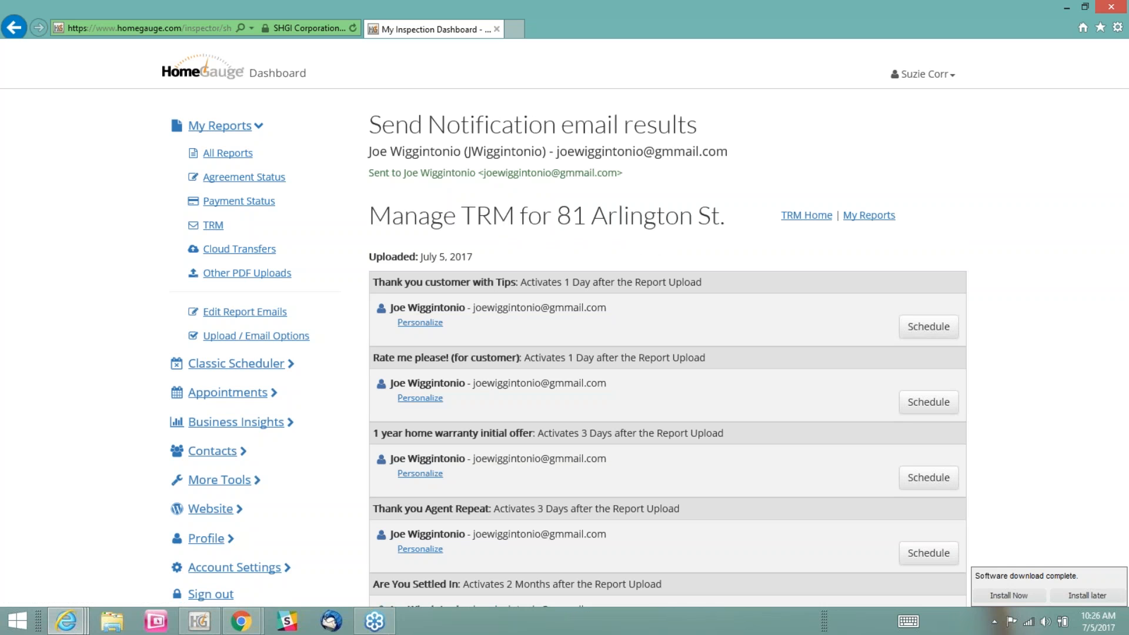
Examine the notification email results and the report's TRM message schedule, and return to the list of all reports
drag(392, 125, 719, 171)
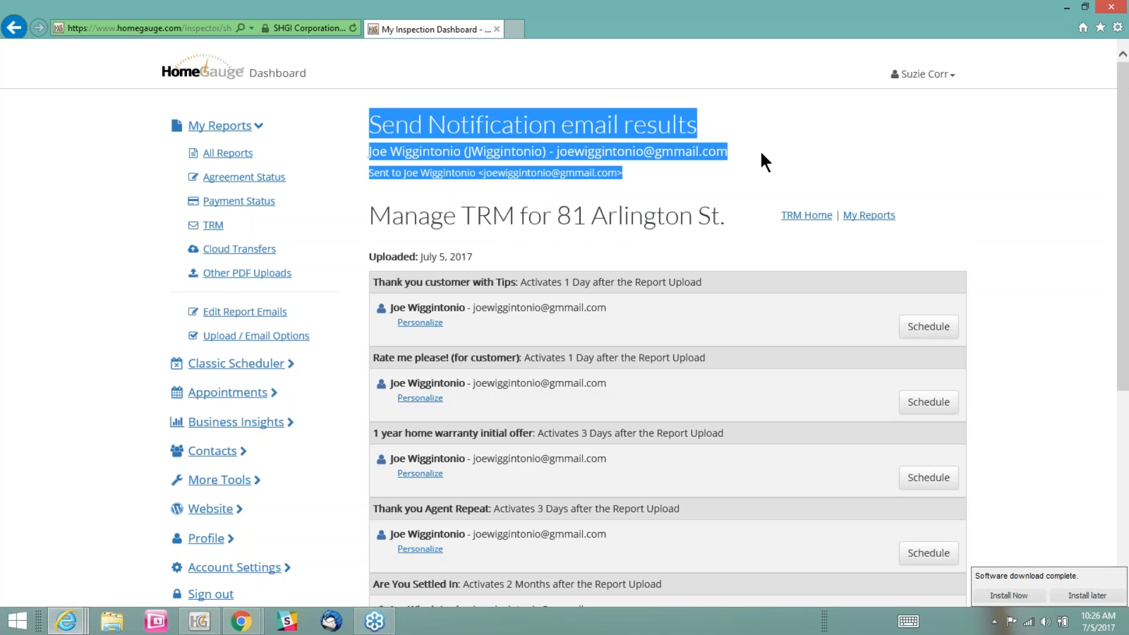
click(768, 142)
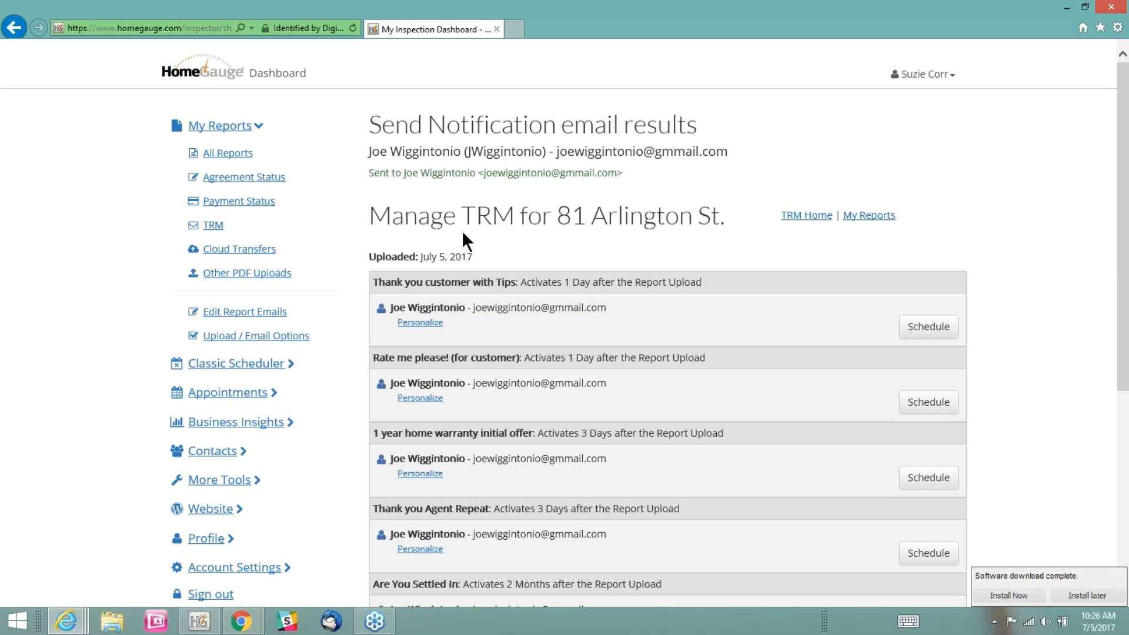
scroll(633, 250, down, 5)
scroll(634, 249, up, 4)
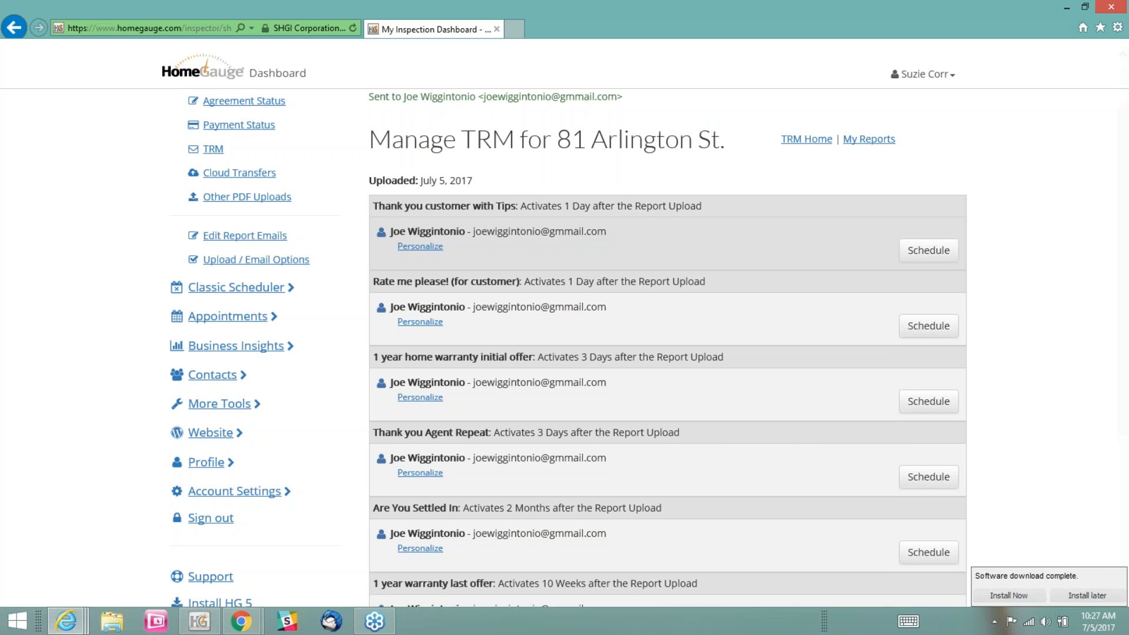
scroll(686, 107, up, 1)
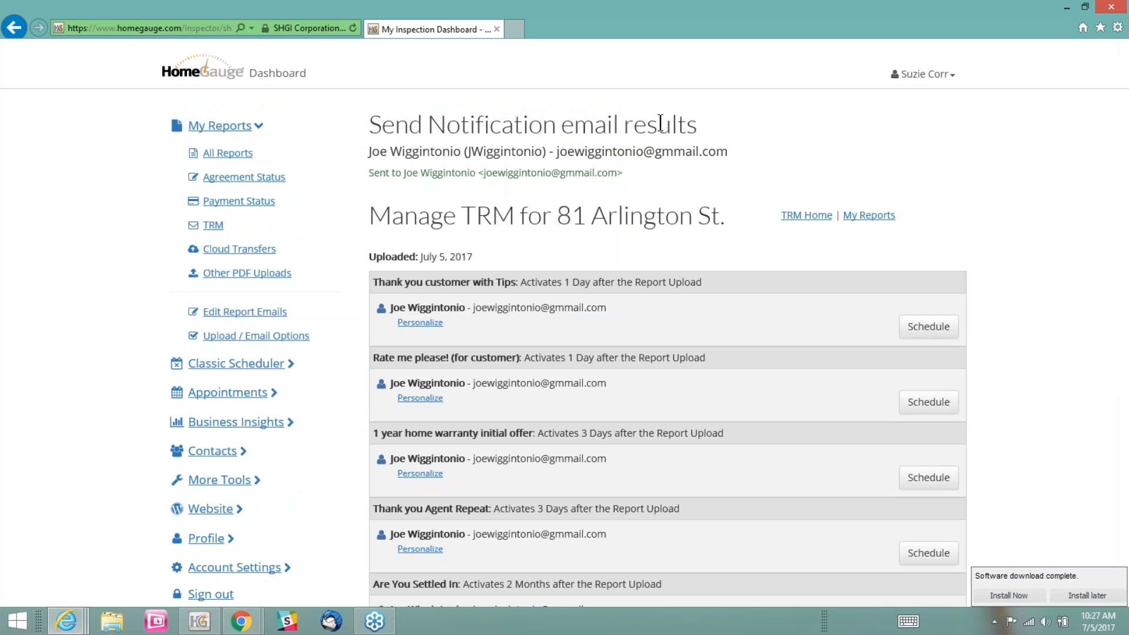
click(216, 154)
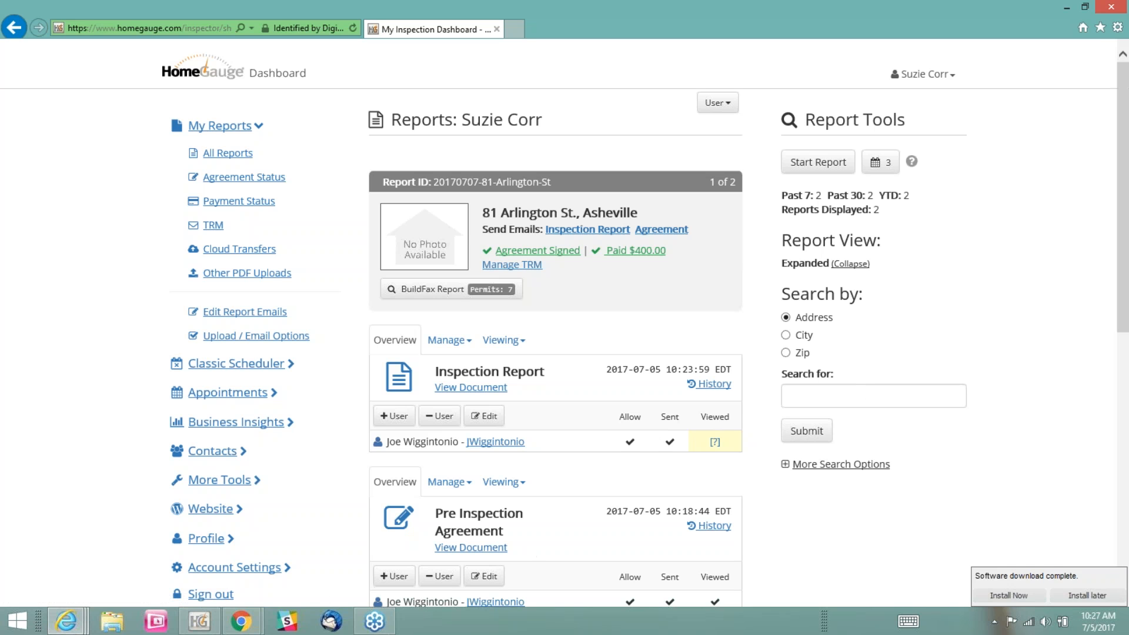
Switch to the buyer's dashboard in Google Chrome and sign the buyer out of HomeGauge
click(241, 630)
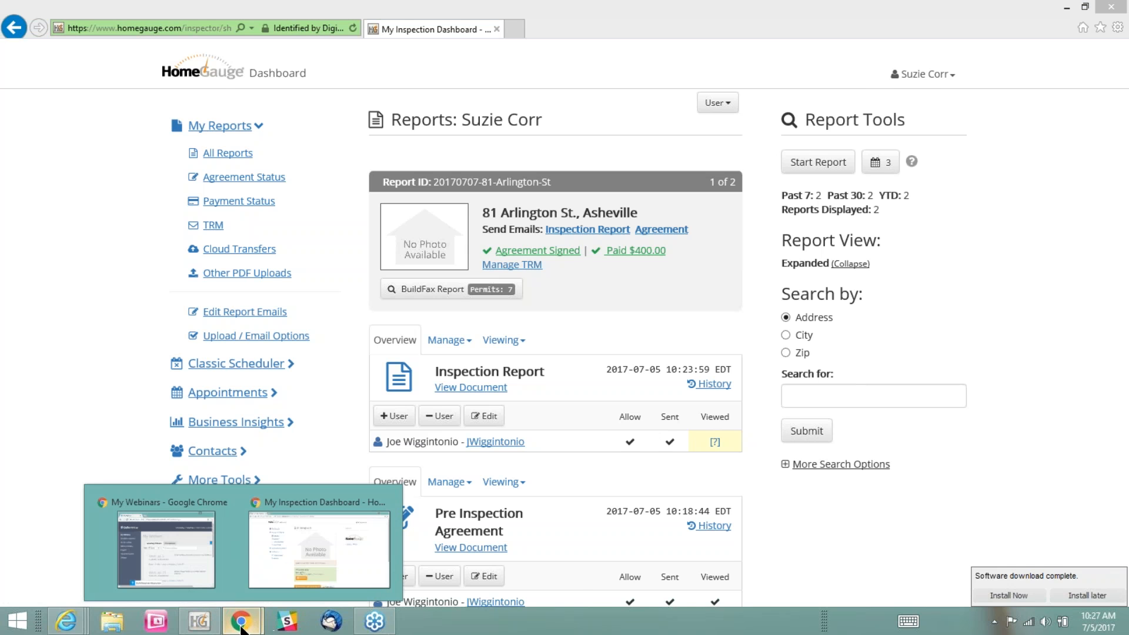
click(327, 562)
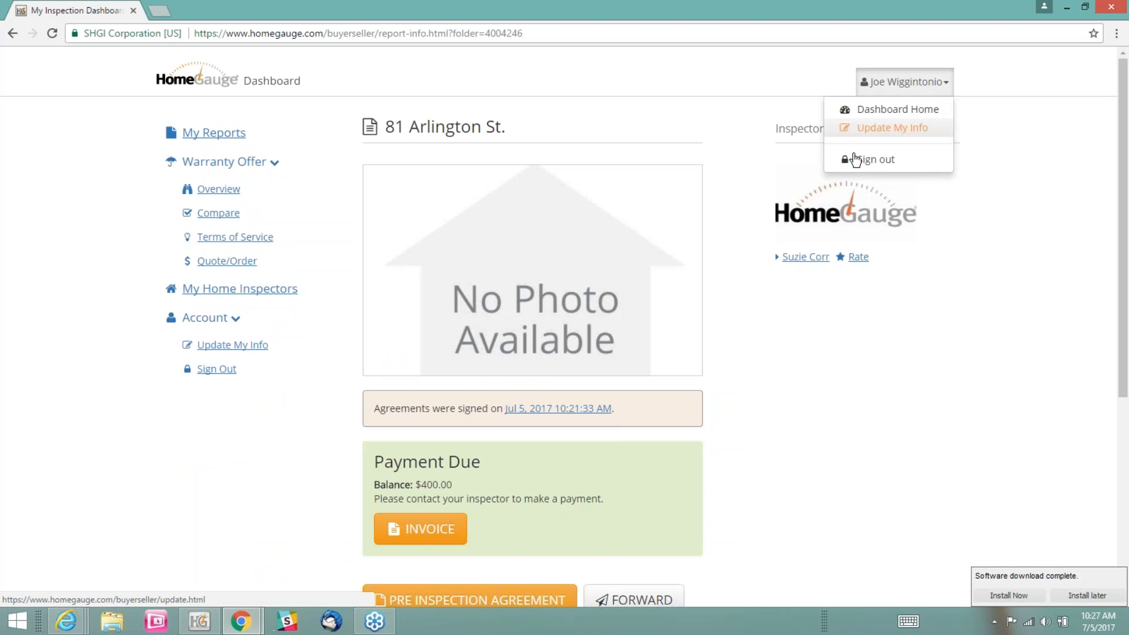
click(851, 159)
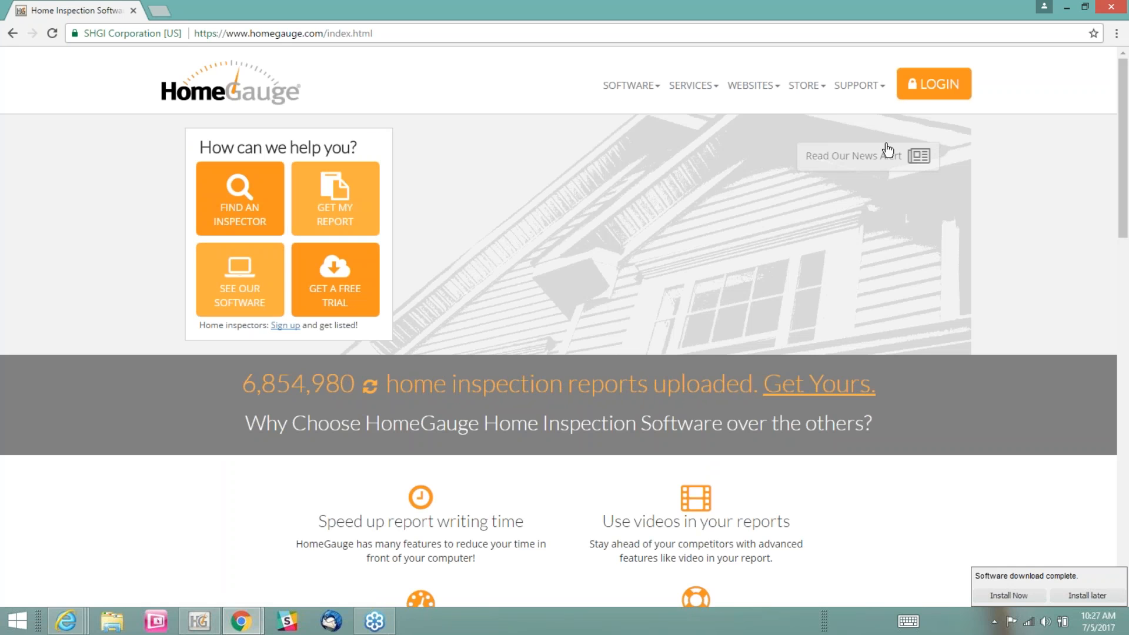
Sign back in to HomeGauge as the buyer, entering the buyer's username and account password
click(927, 90)
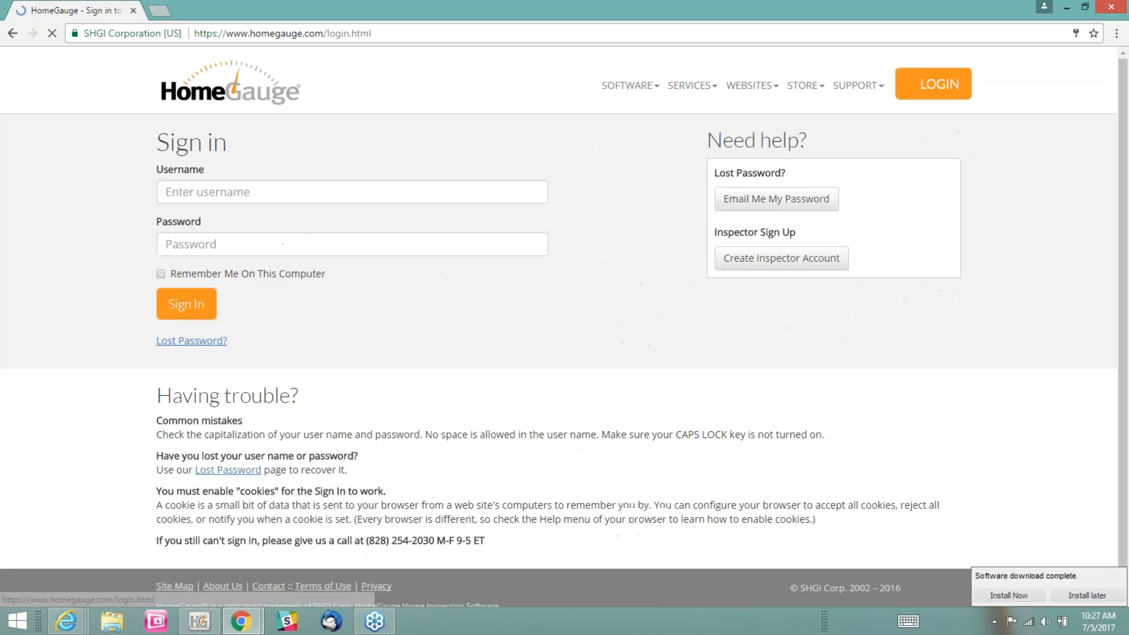
drag(235, 194, 131, 206)
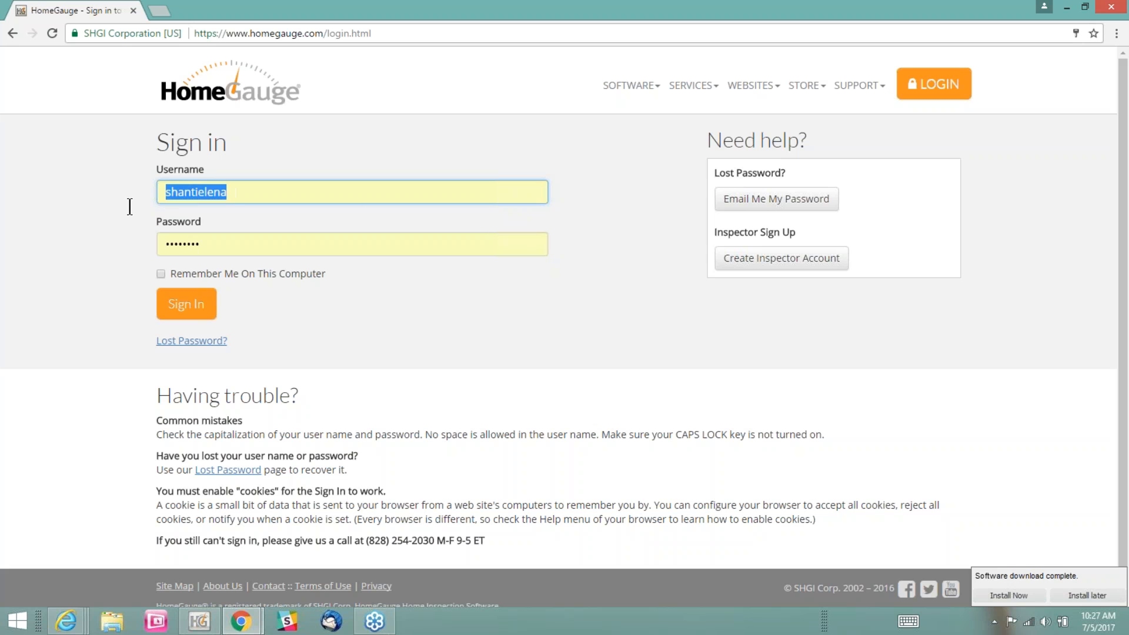
text(j)
key(Down)
key(Tab)
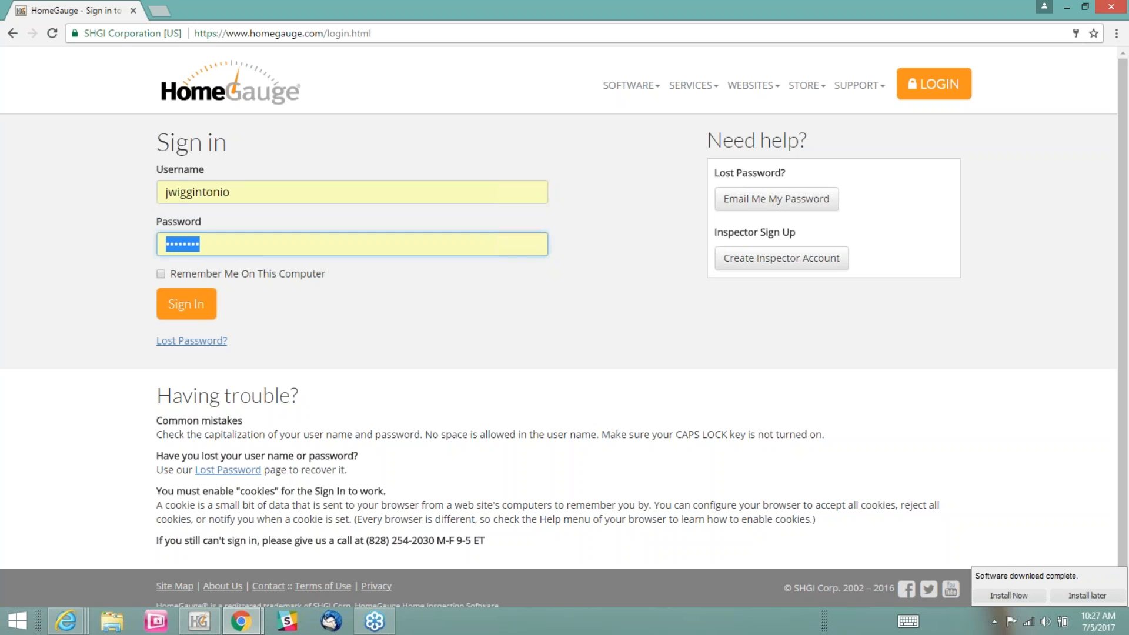
text(•••••••)
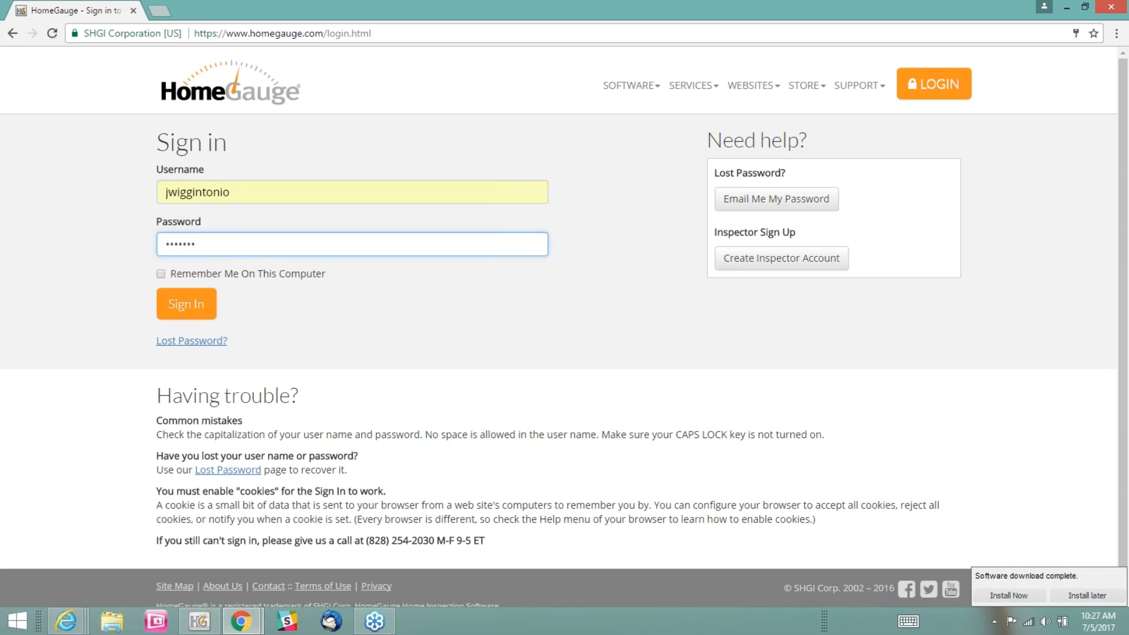
text(••••)
click(186, 304)
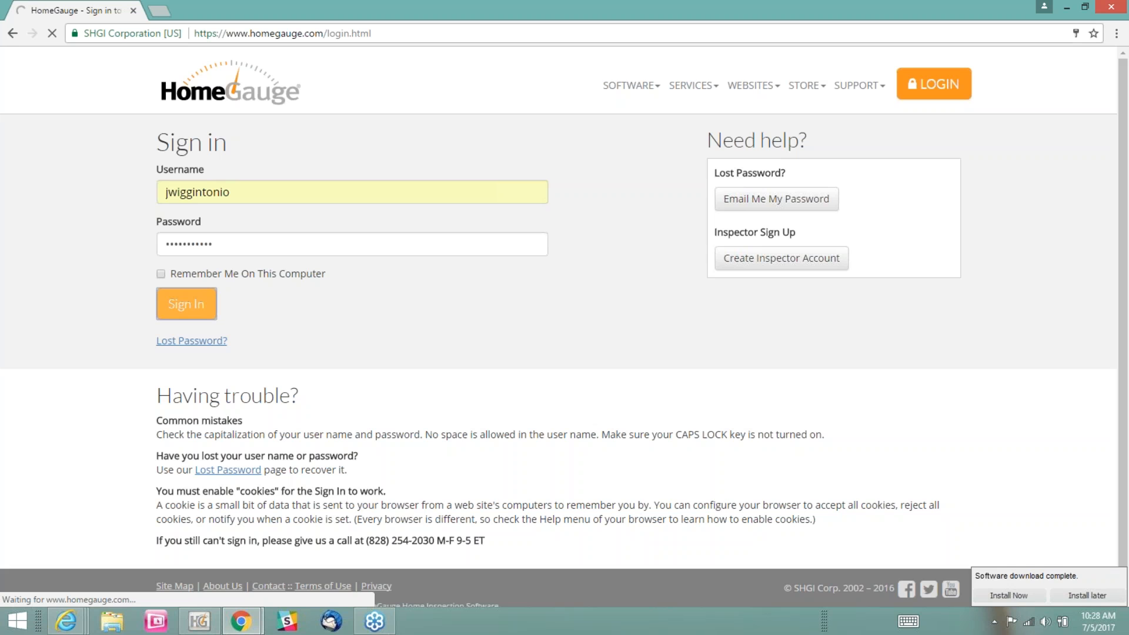
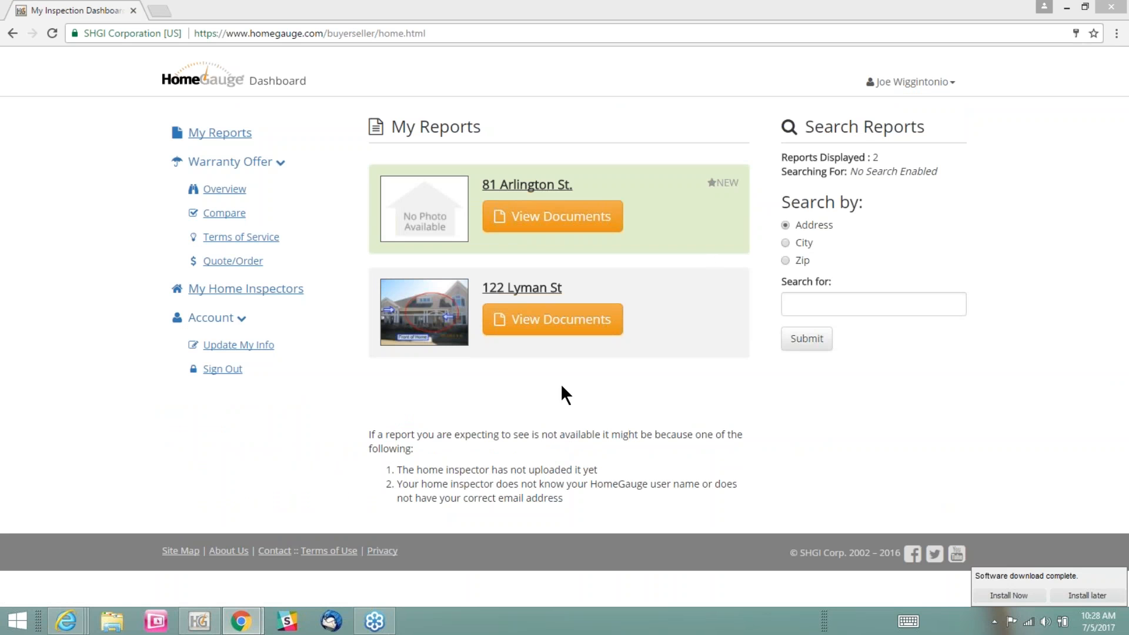
Open the documents of the buyer's new report and review its agreement signature and payment notices
click(550, 225)
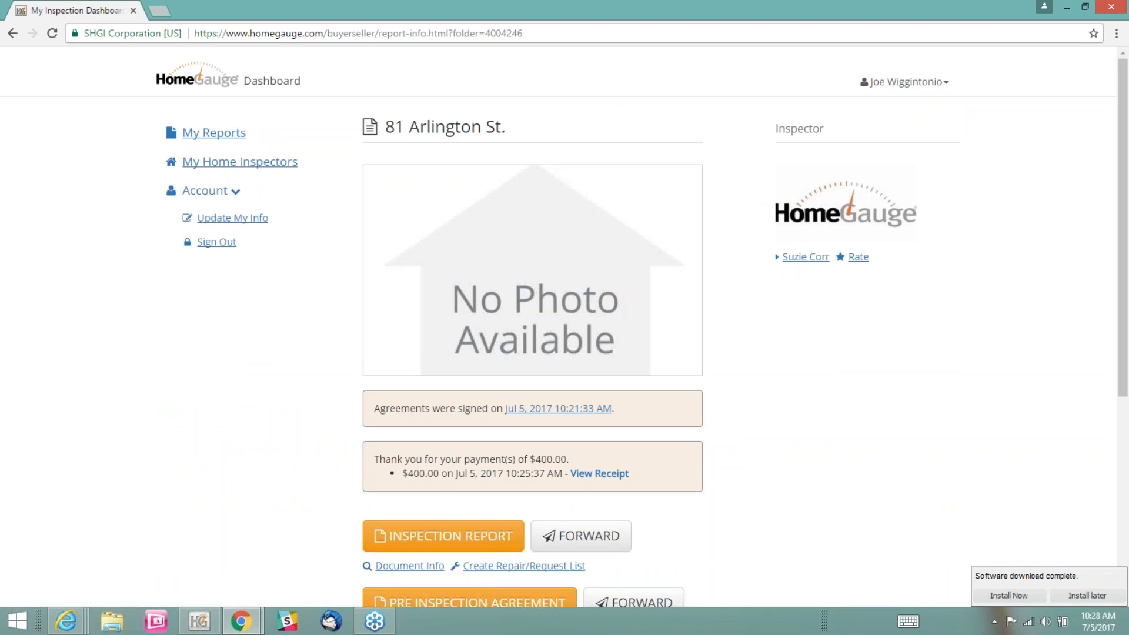
scroll(277, 438, down, 4)
drag(372, 197, 628, 180)
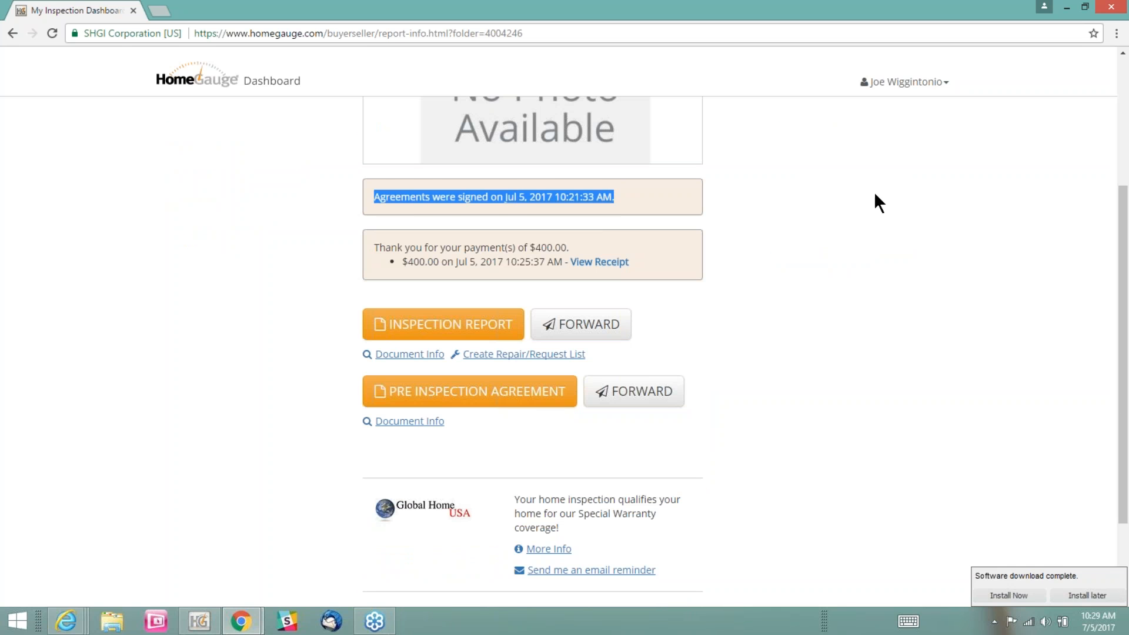
click(873, 199)
drag(374, 247, 596, 241)
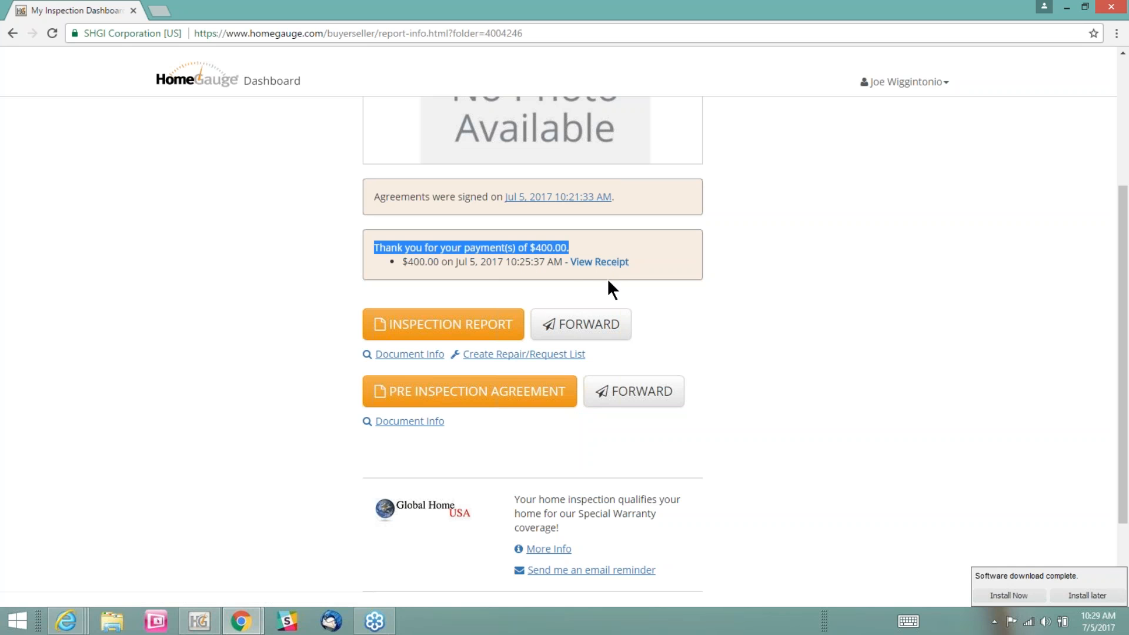
Examine the payment receipt's number, payment time, total and approval details, and return to the report page to check the available documents
click(596, 261)
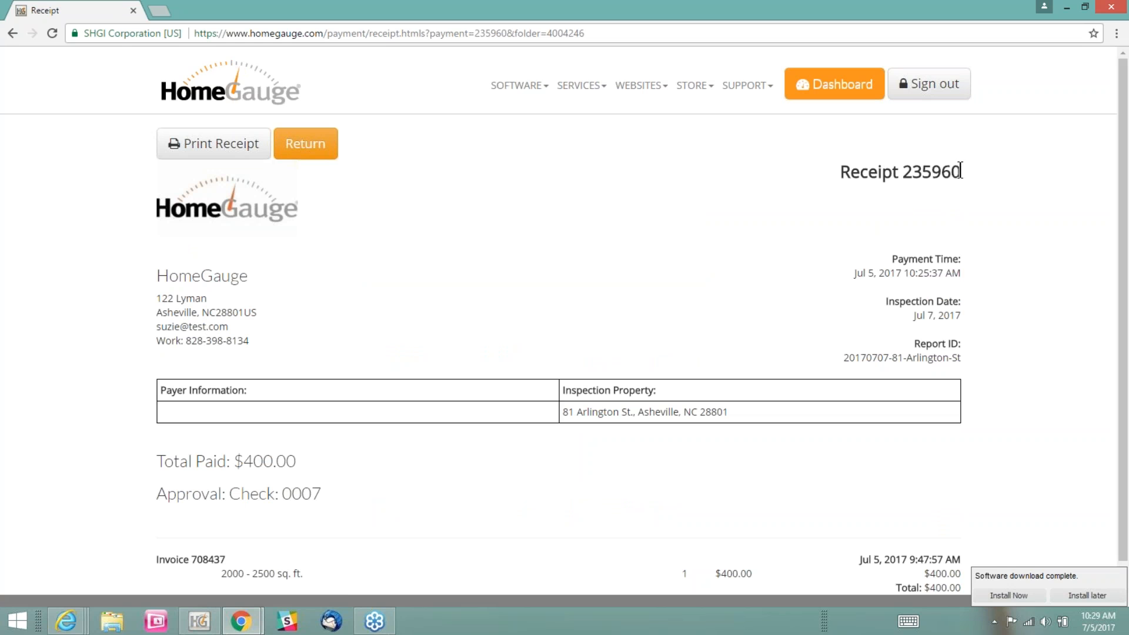
drag(960, 172, 850, 173)
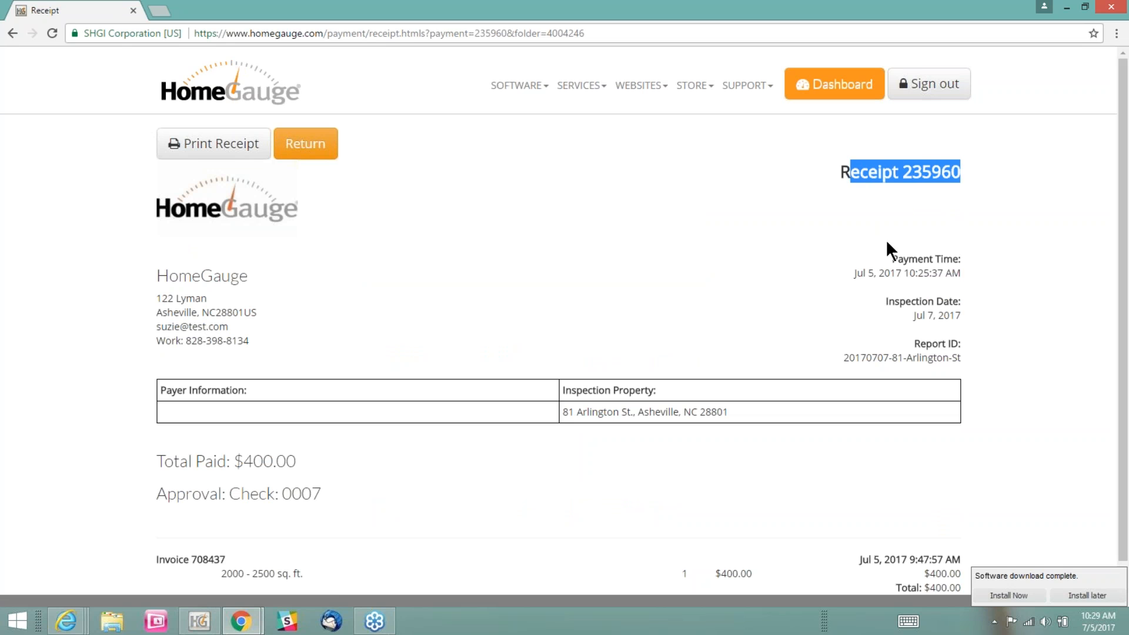
click(941, 271)
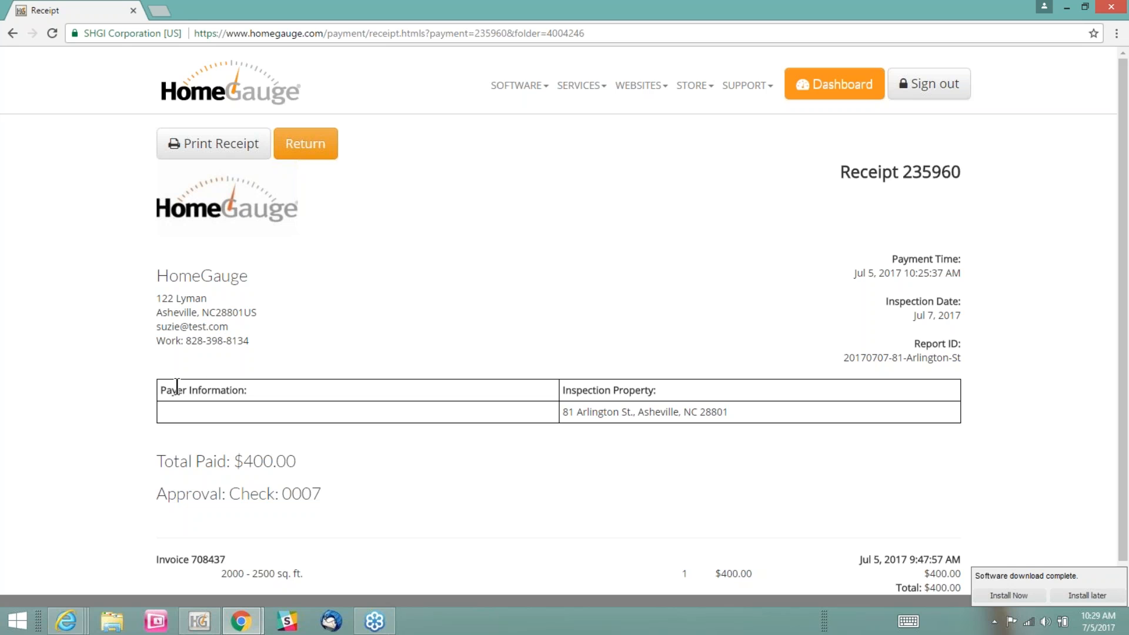
scroll(31, 541, down, 1)
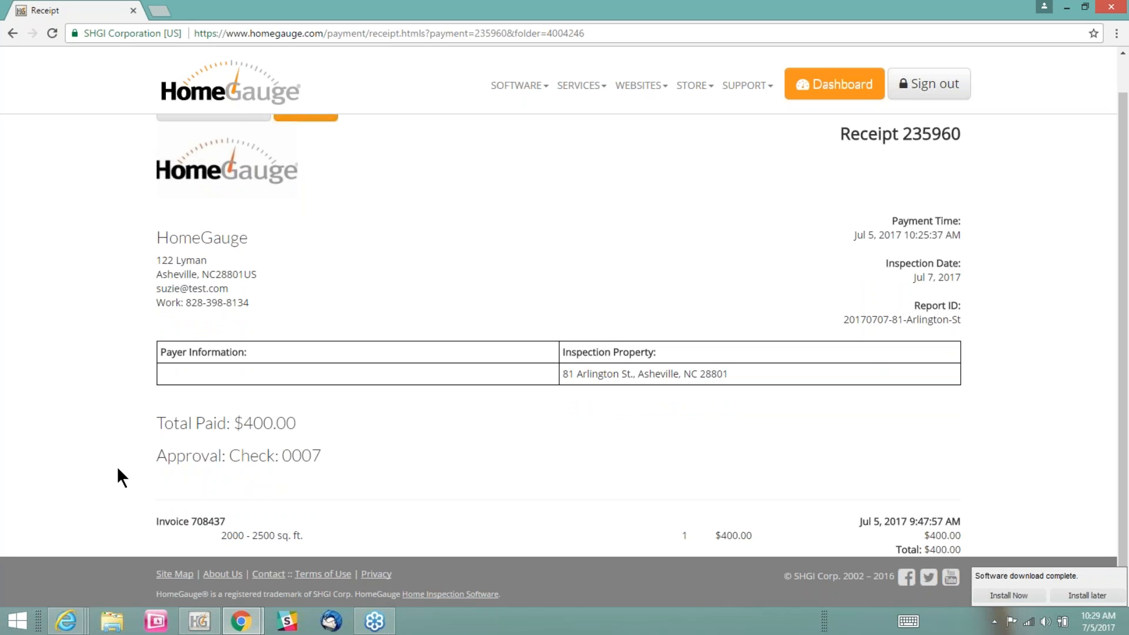
drag(158, 423, 323, 457)
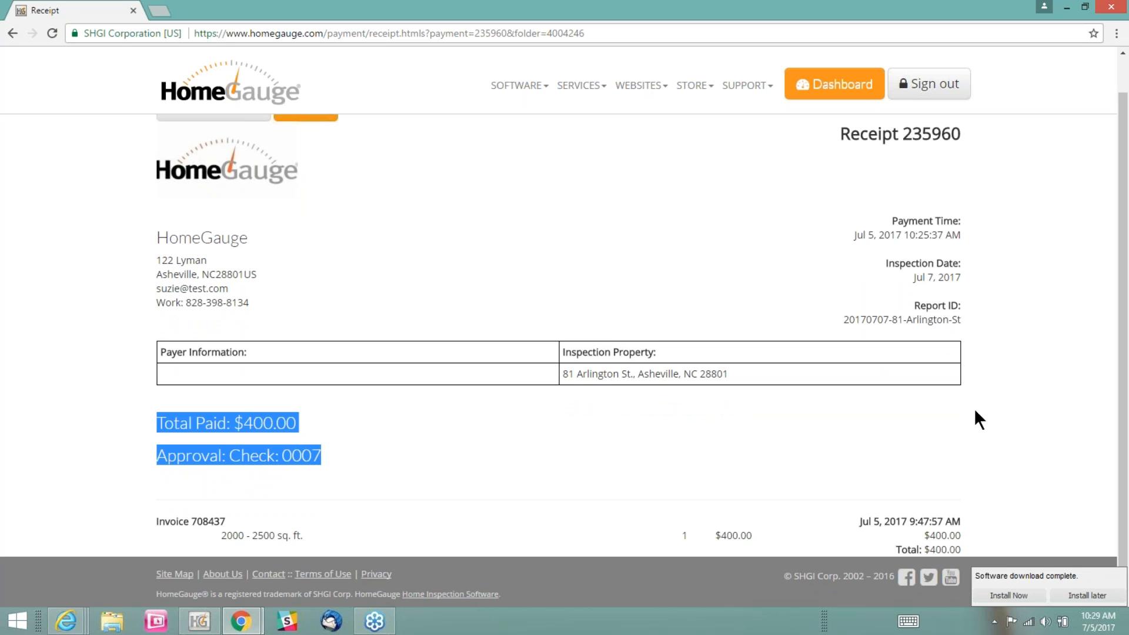
scroll(1025, 384, up, 1)
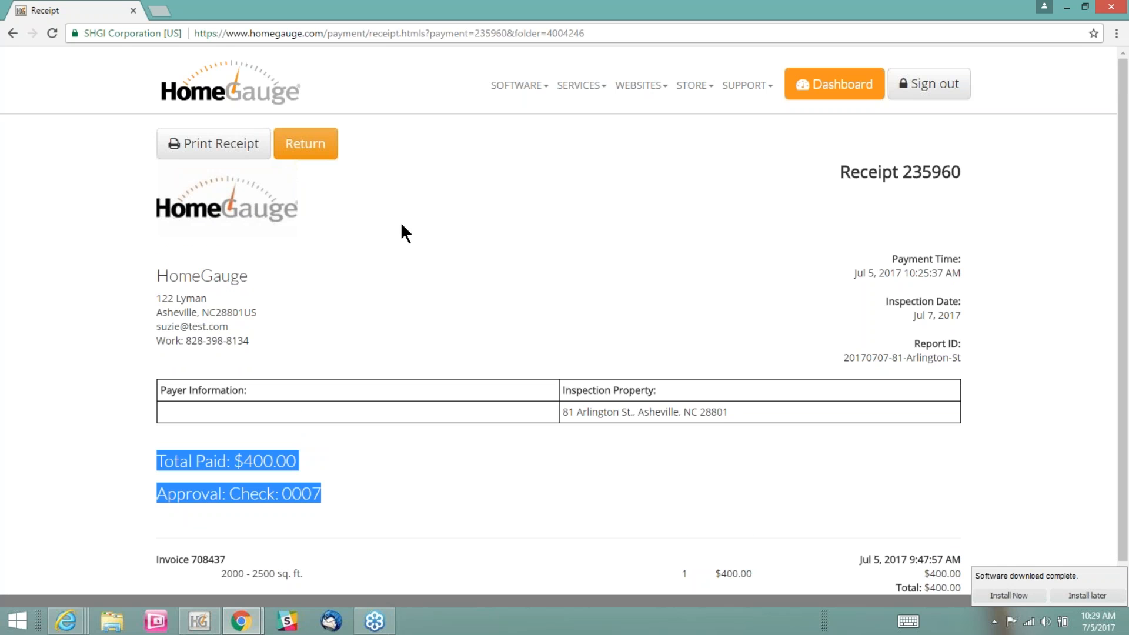
click(326, 155)
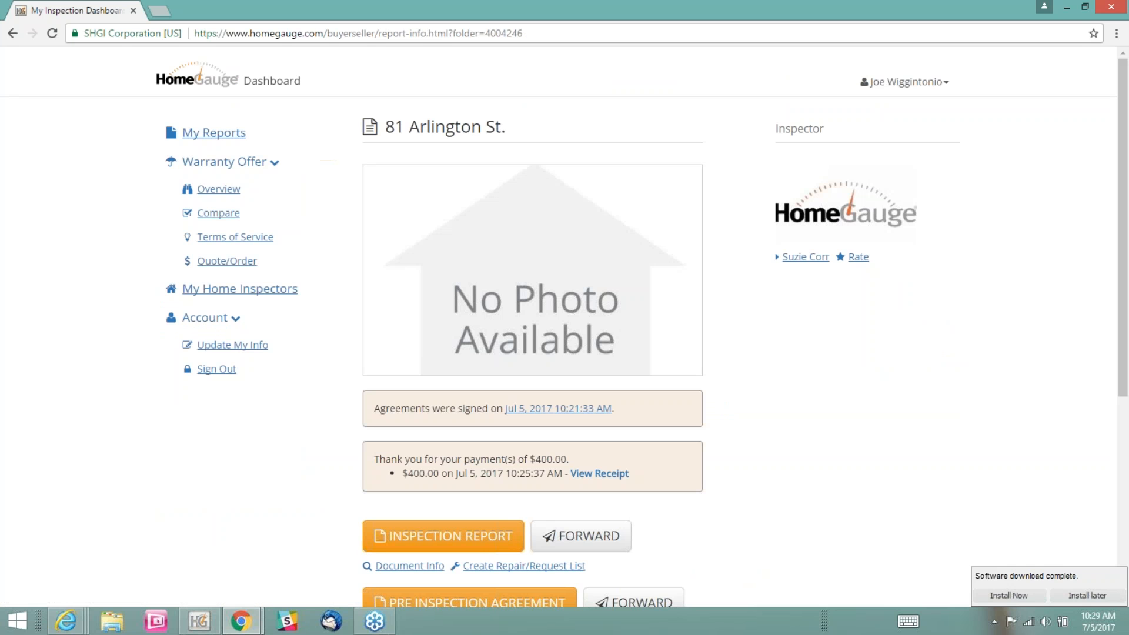
scroll(892, 426, down, 3)
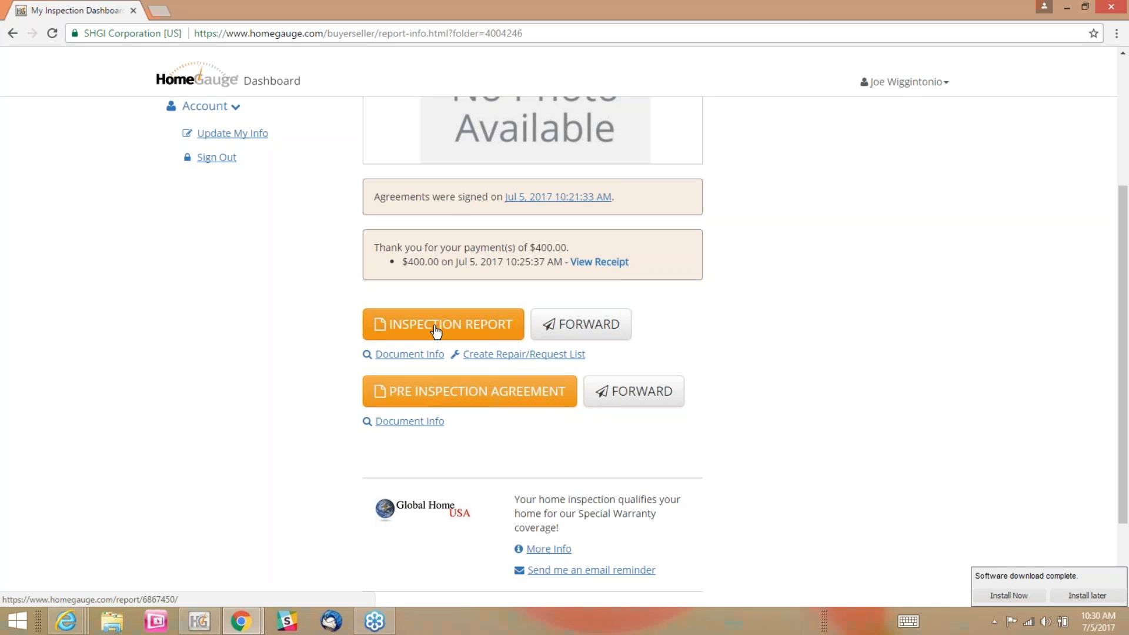
scroll(890, 332, up, 4)
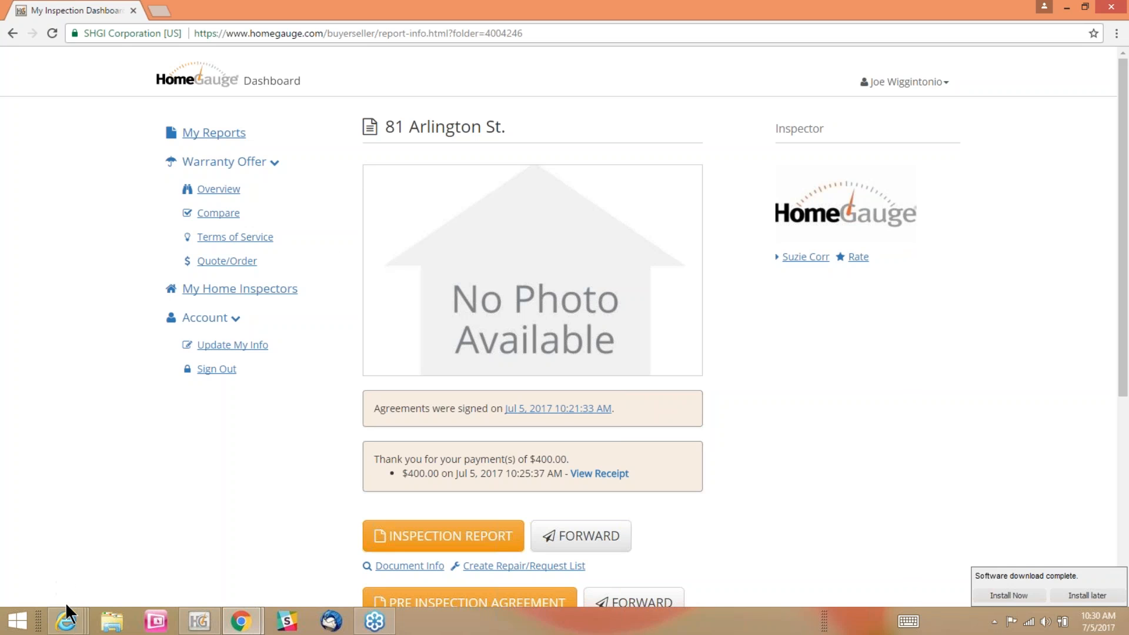
Switch to Internet Explorer, closing the three extra inspection dashboard windows and bringing up the remaining inspector dashboard
click(70, 626)
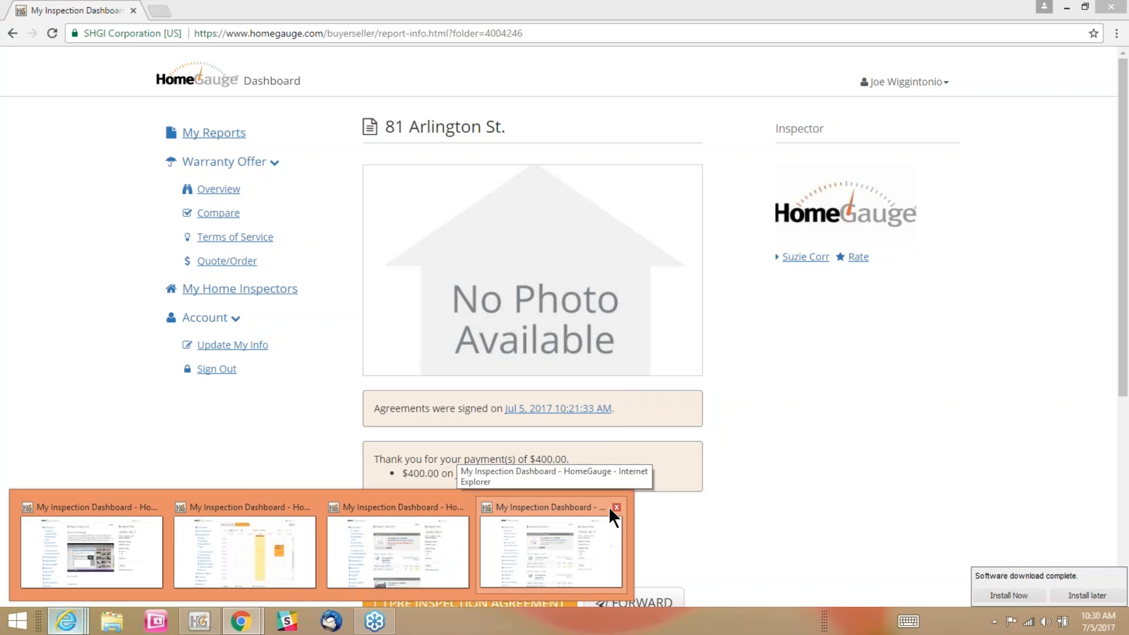
click(616, 507)
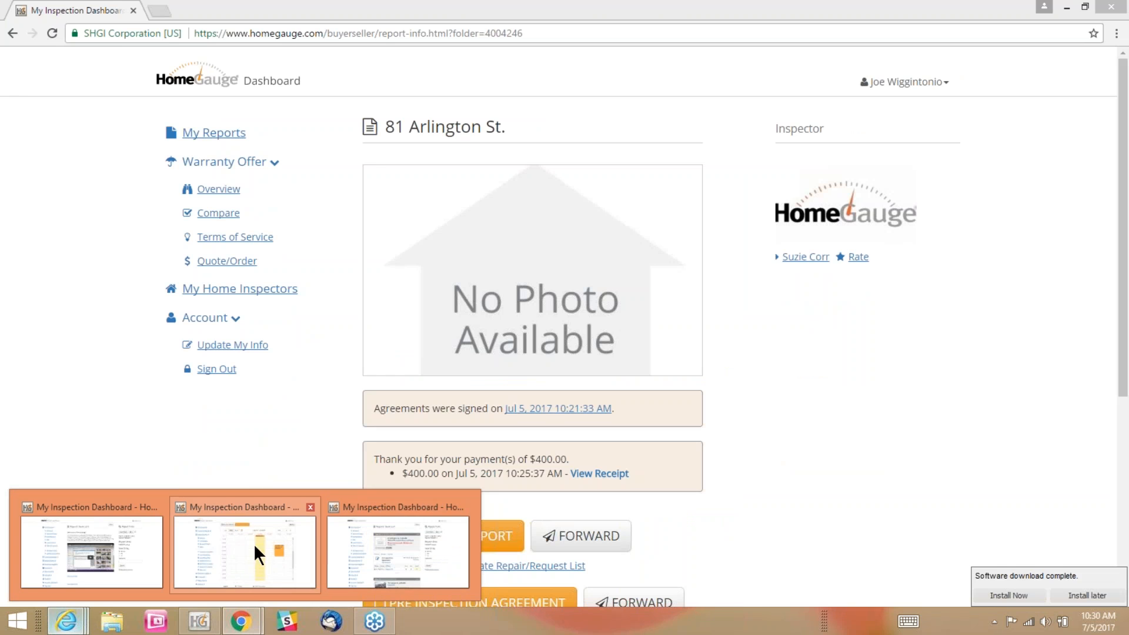
click(308, 506)
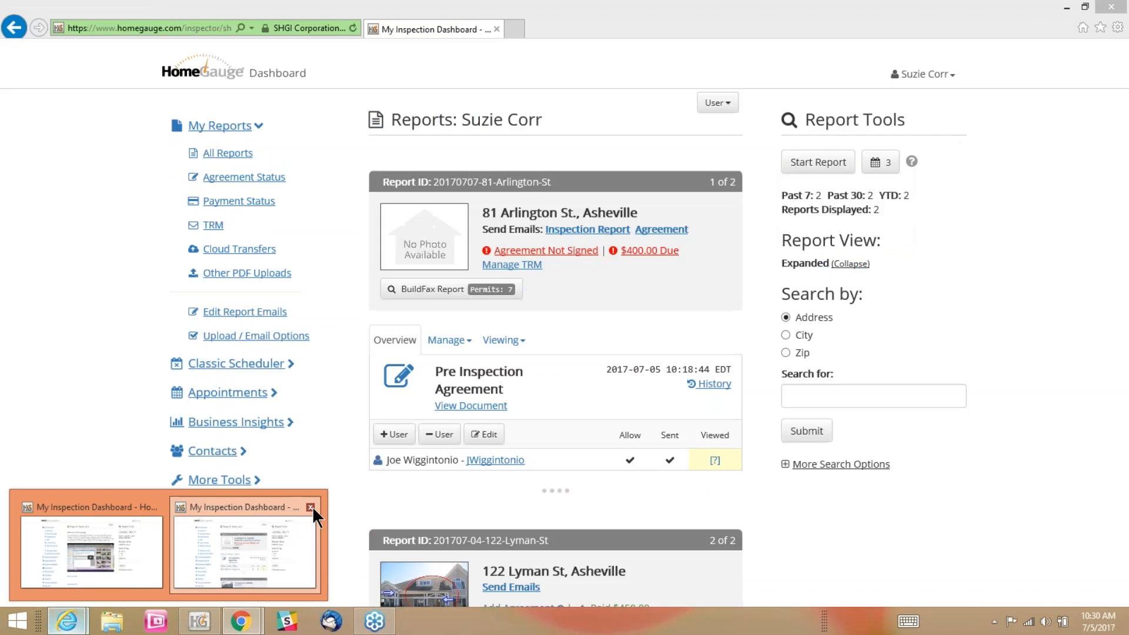
click(310, 507)
mouse_move(142, 540)
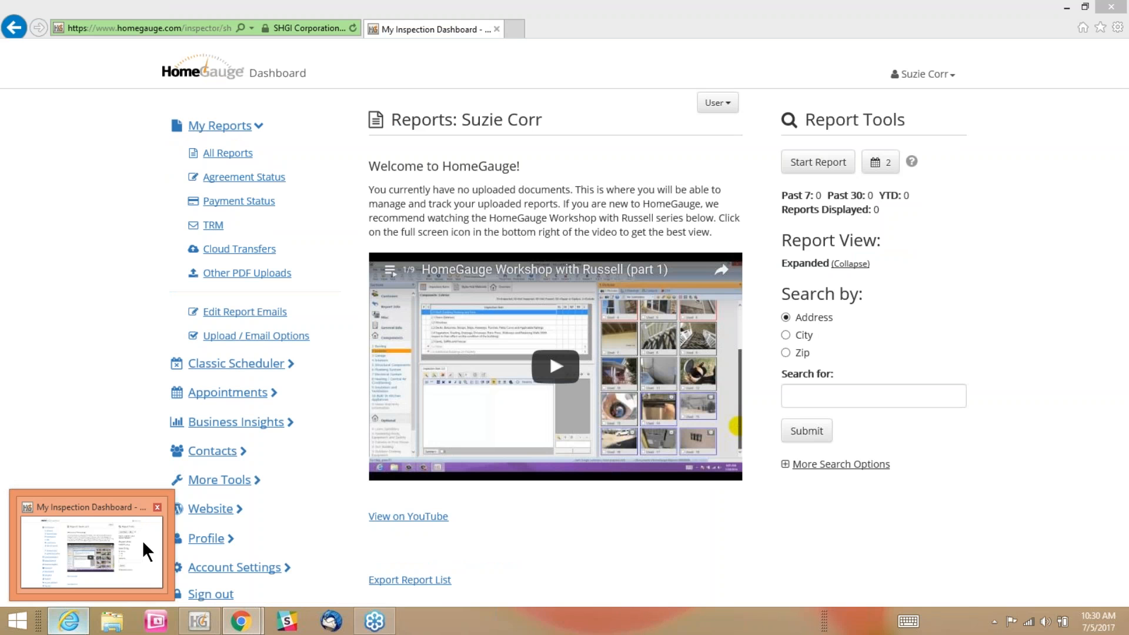
click(142, 540)
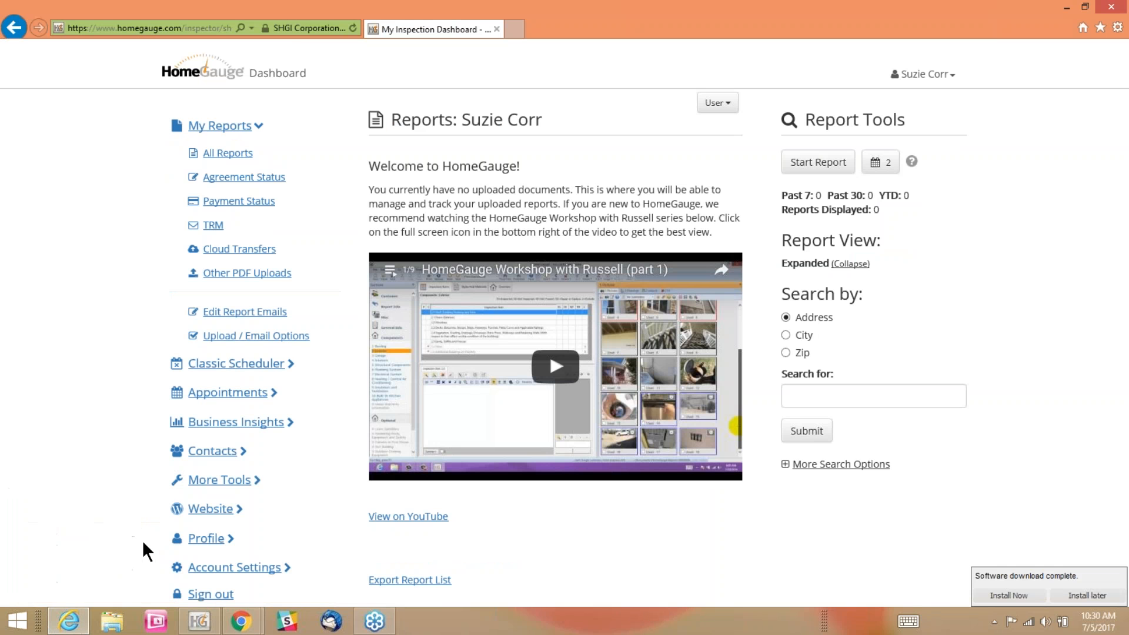
Refresh the inspector's report list and open the Payment Status page
click(352, 29)
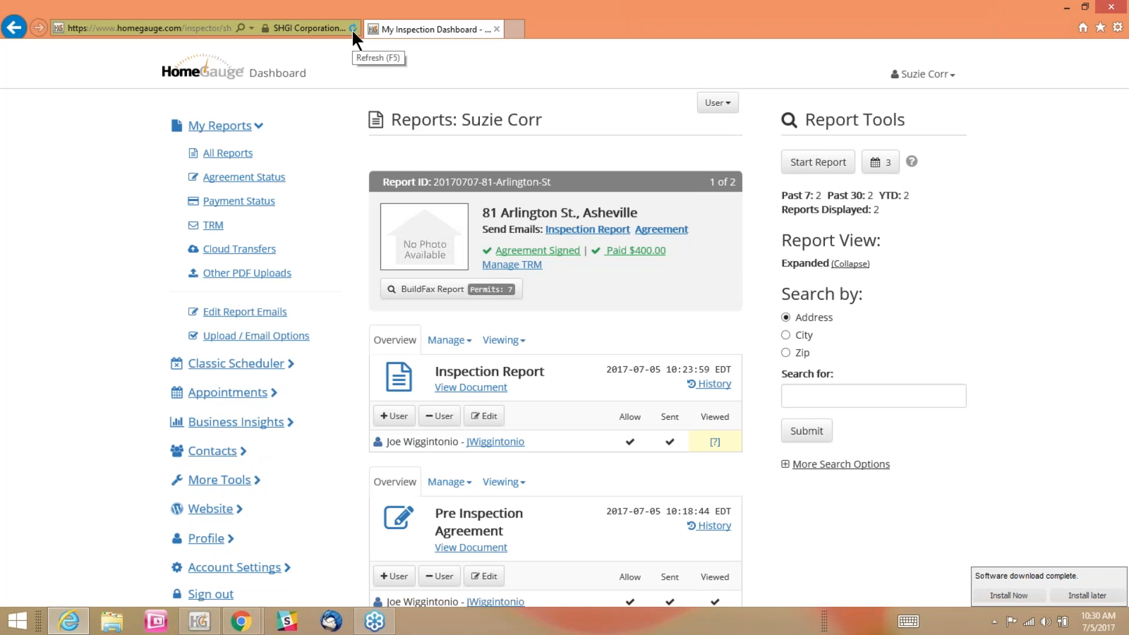
click(351, 29)
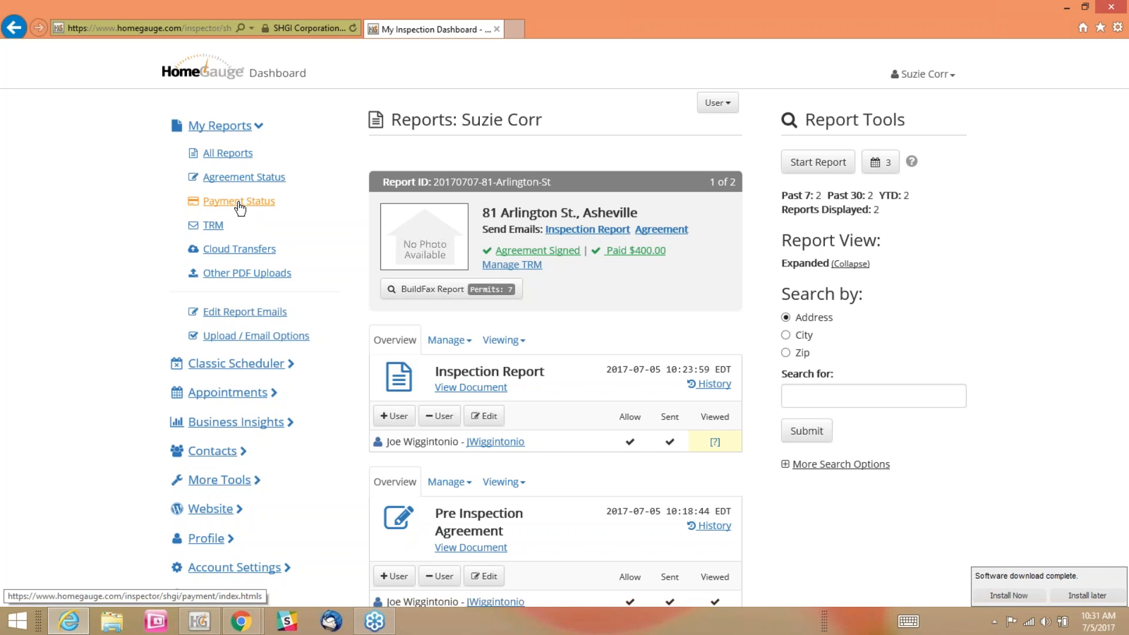
click(240, 207)
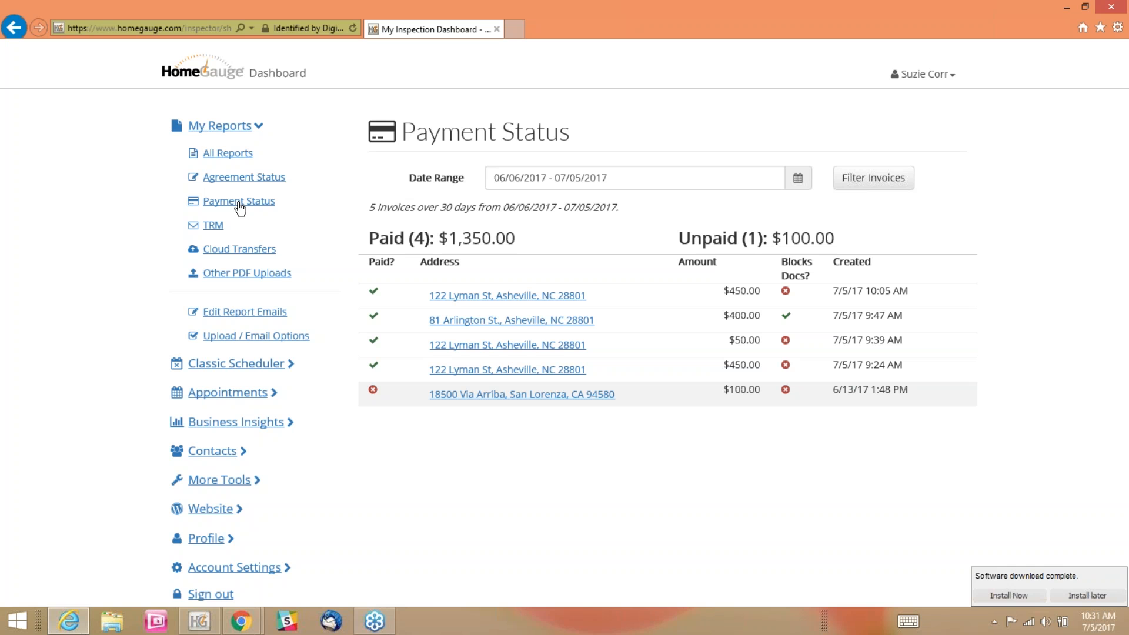
click(239, 203)
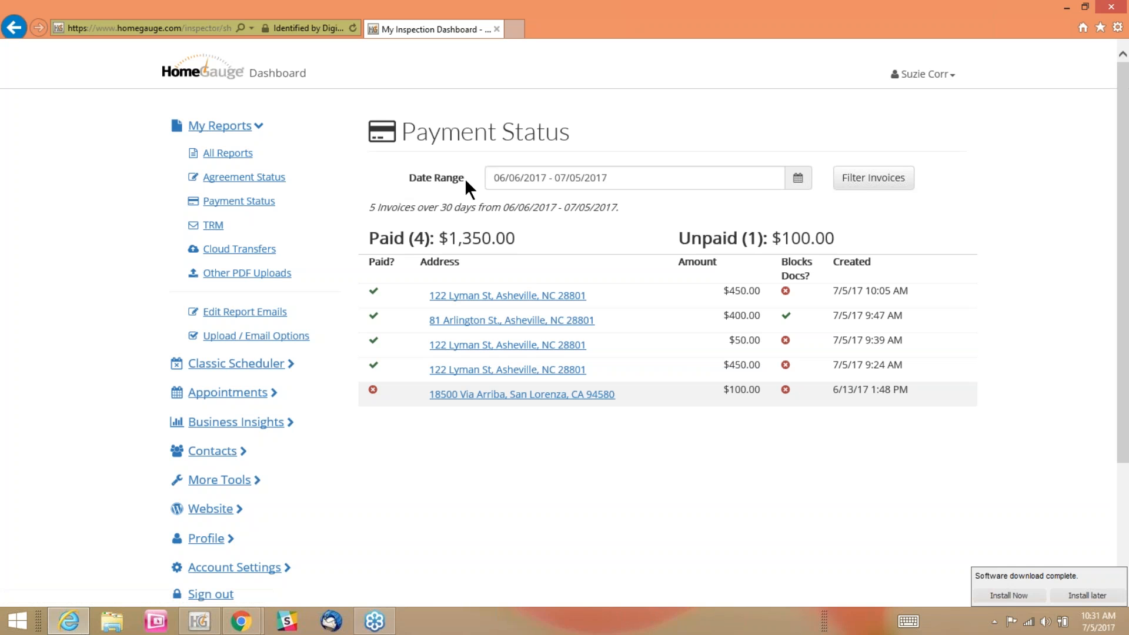
Filter the payment status invoices to the last 7 days, 06/29/2017 - 07/05/2017
click(771, 179)
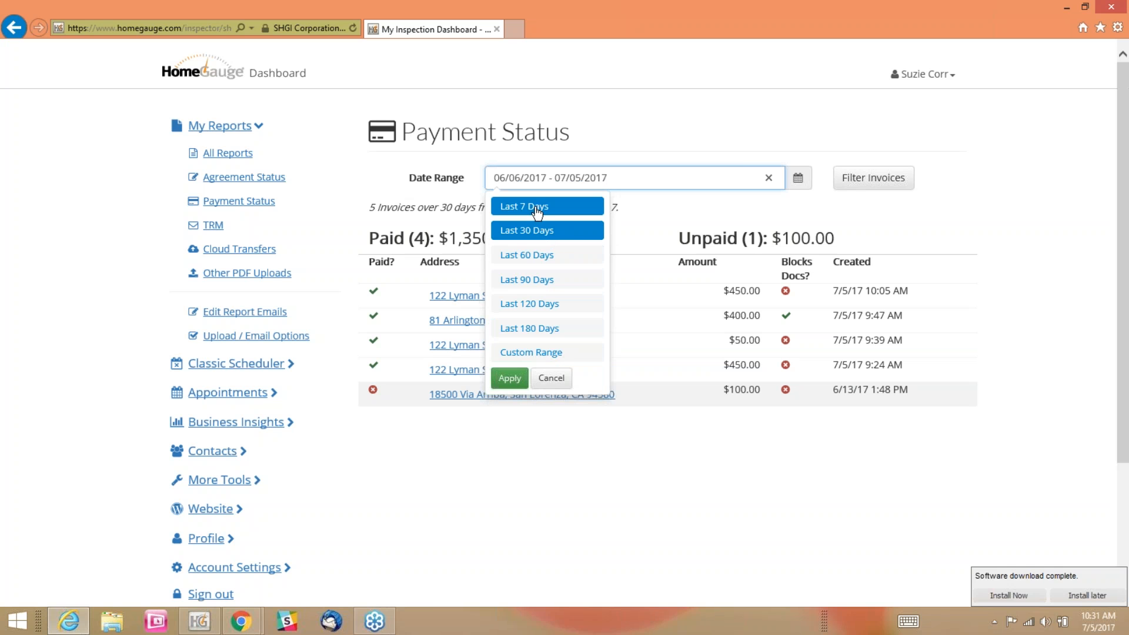
click(536, 206)
click(668, 172)
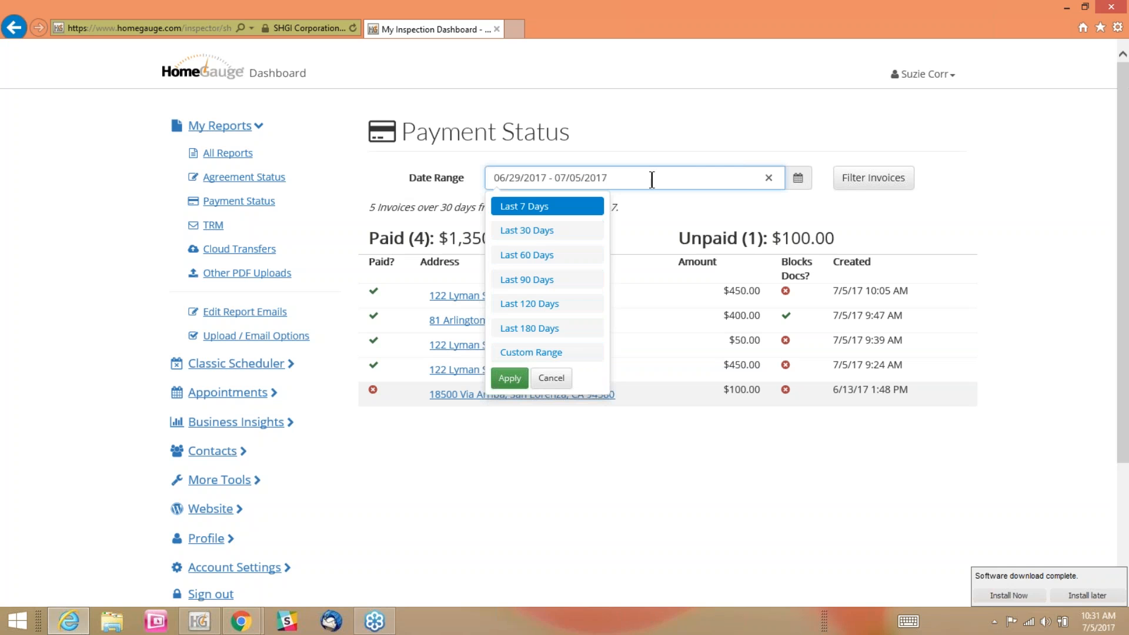
click(972, 176)
click(881, 185)
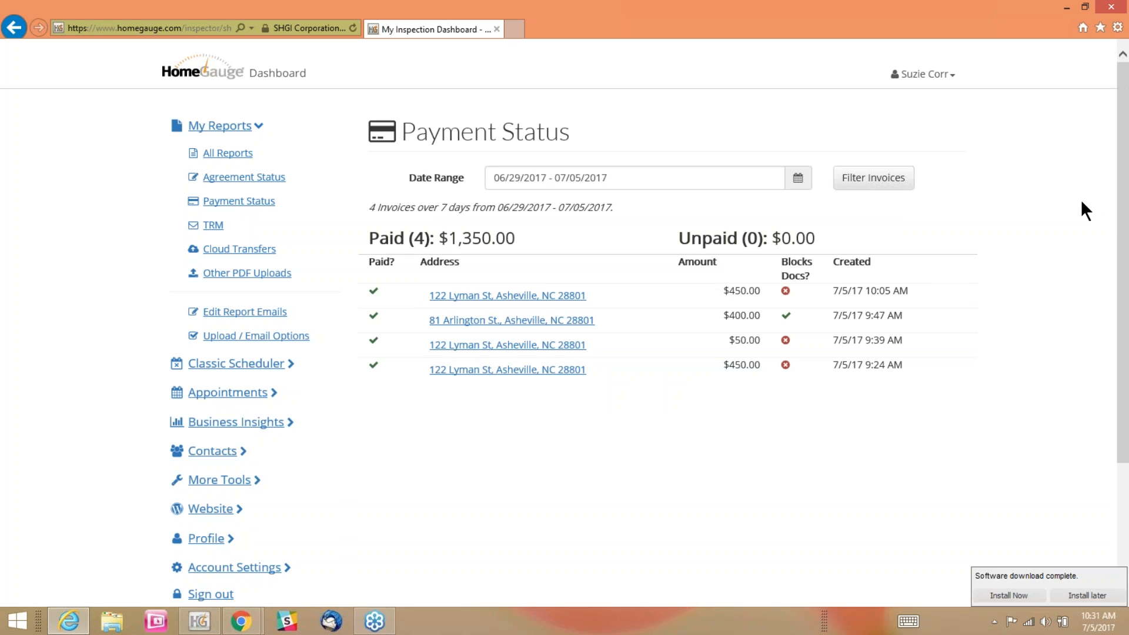
click(876, 177)
Review the paid and unpaid totals for the filtered invoices
drag(367, 238, 519, 228)
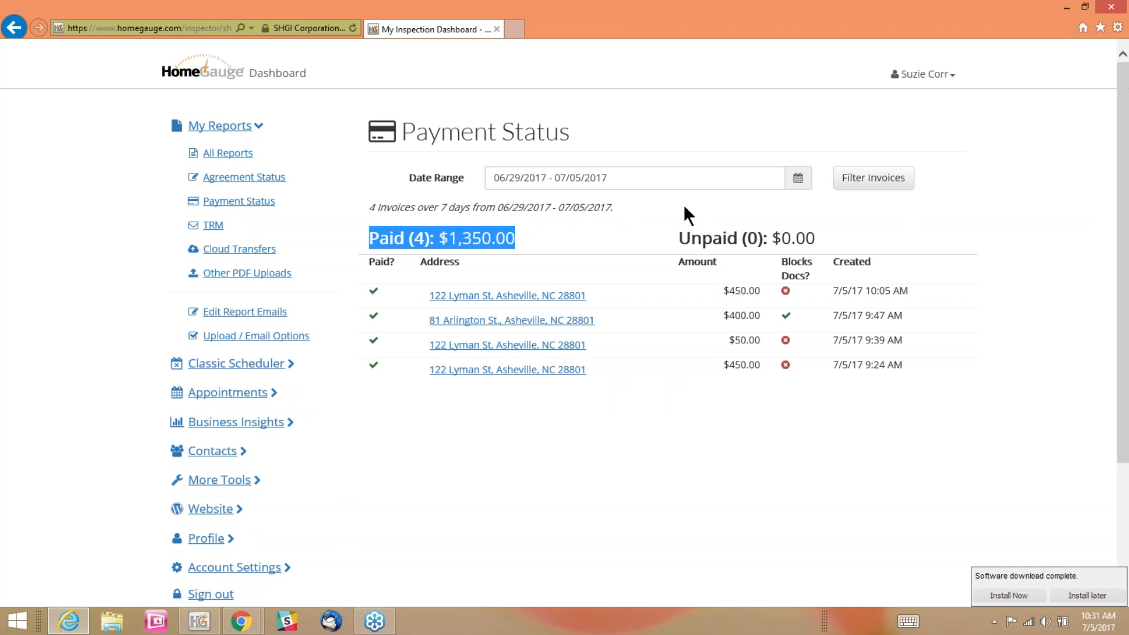
drag(682, 235, 840, 223)
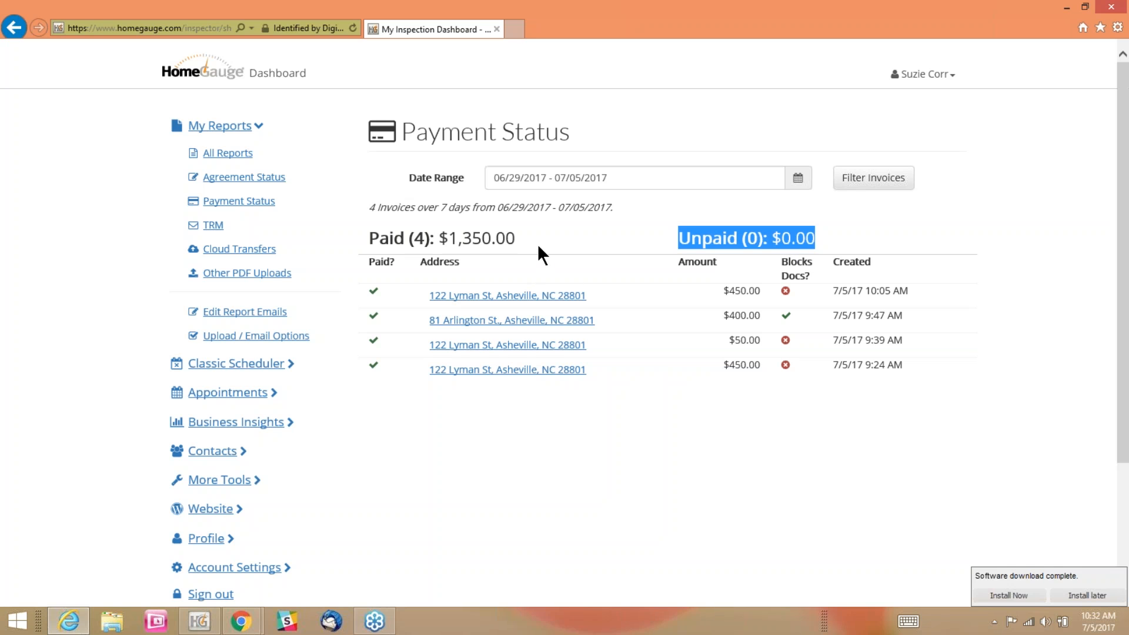
click(531, 472)
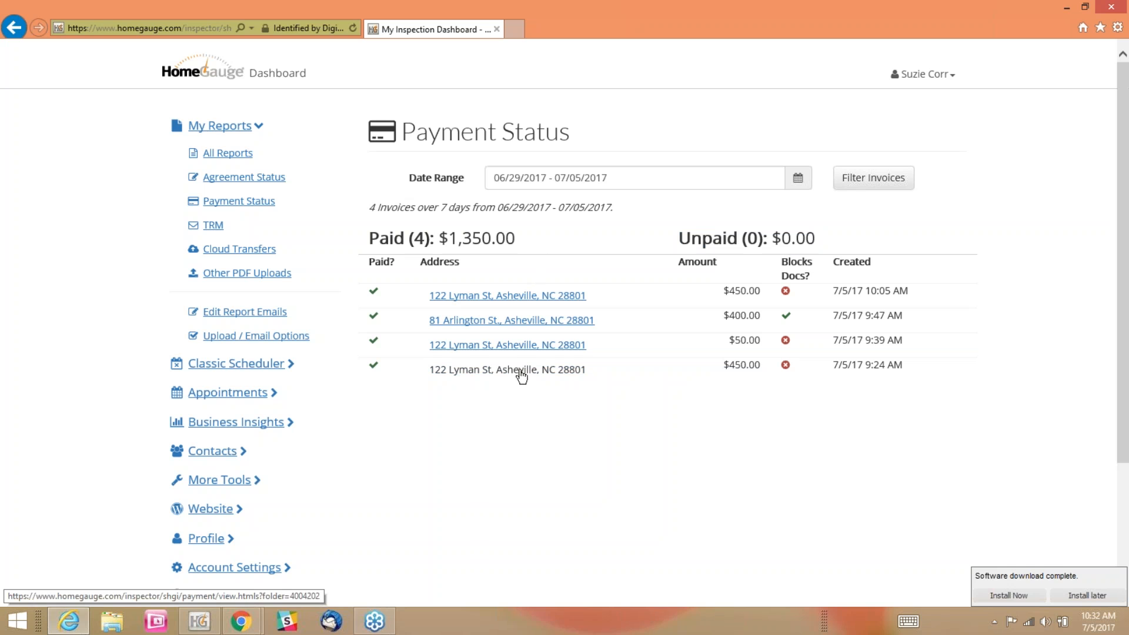
Open the payment information for the invoice created 7/5/17 at 9:24 AM and bring up its invoice email notifications
click(501, 370)
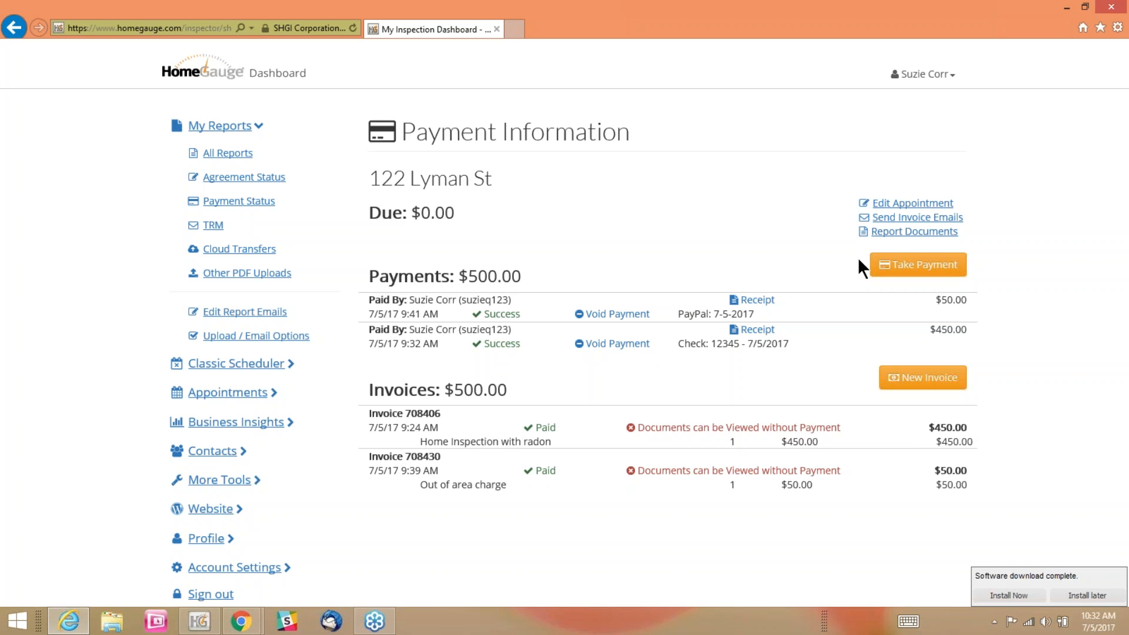
click(912, 220)
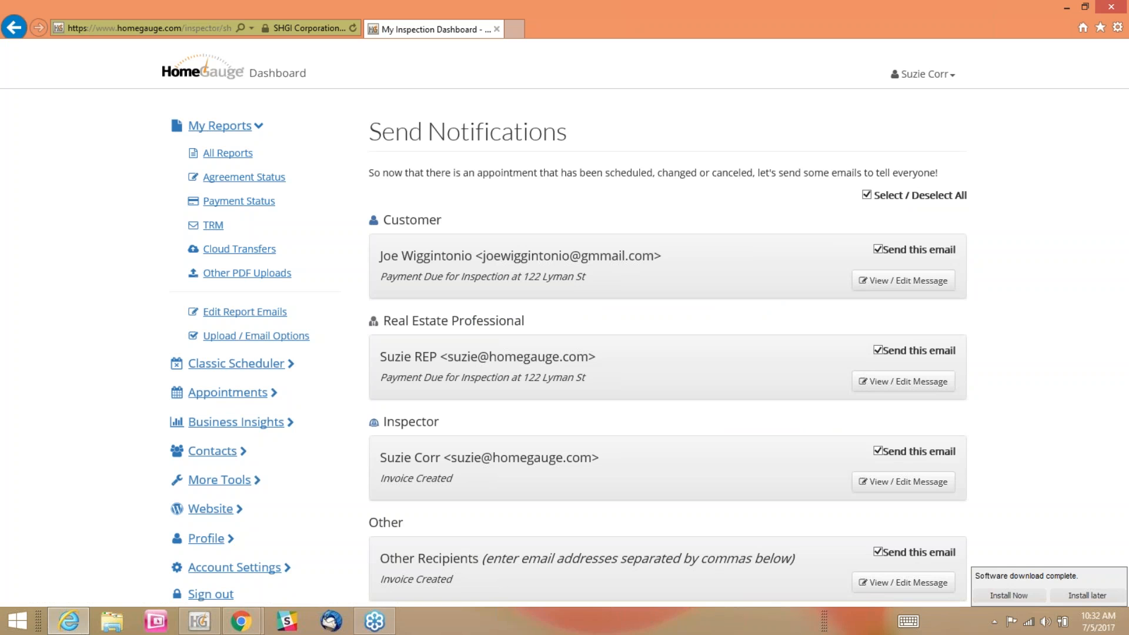
scroll(1037, 243, down, 2)
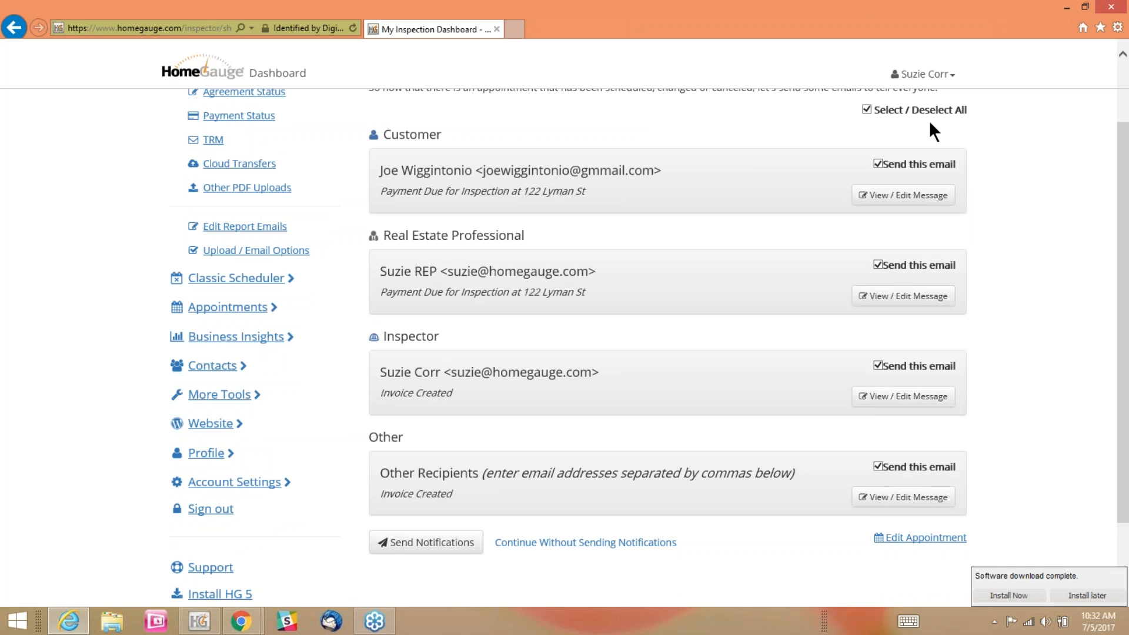
Open the customer's payment due message and examine its reminder text, the amount due and the sign-in details
click(878, 205)
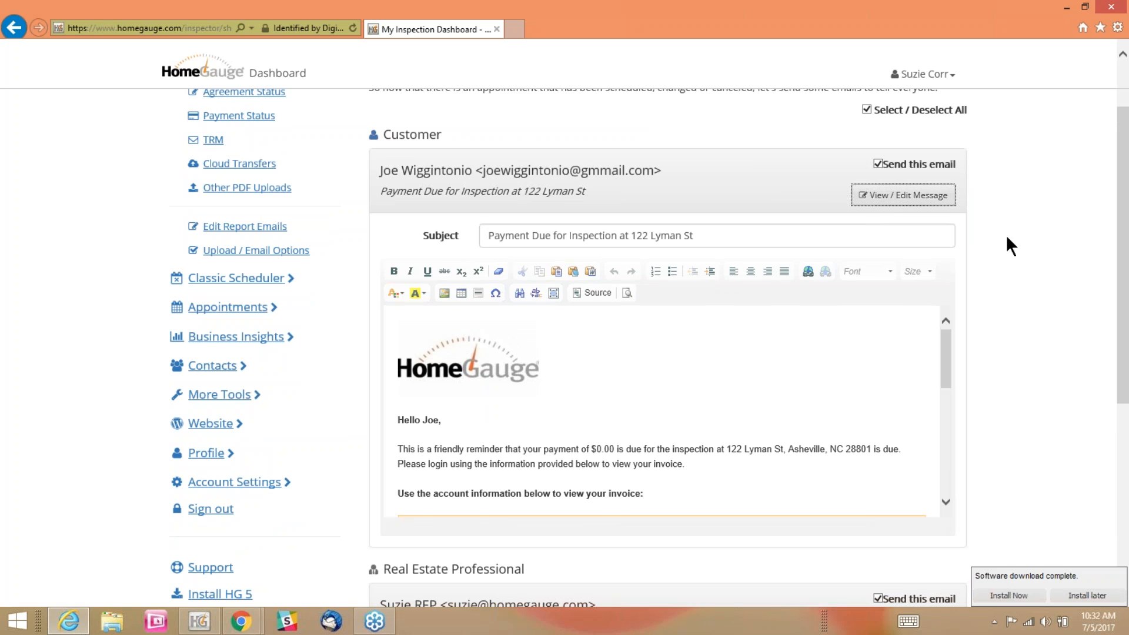
scroll(1089, 264, down, 6)
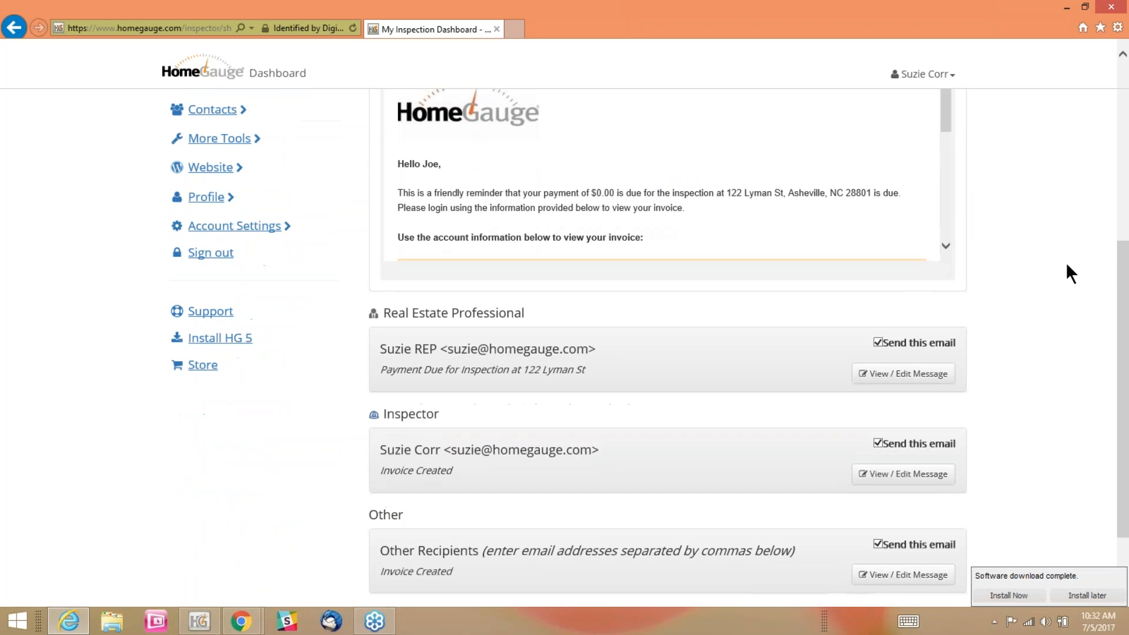
scroll(751, 226, up, 2)
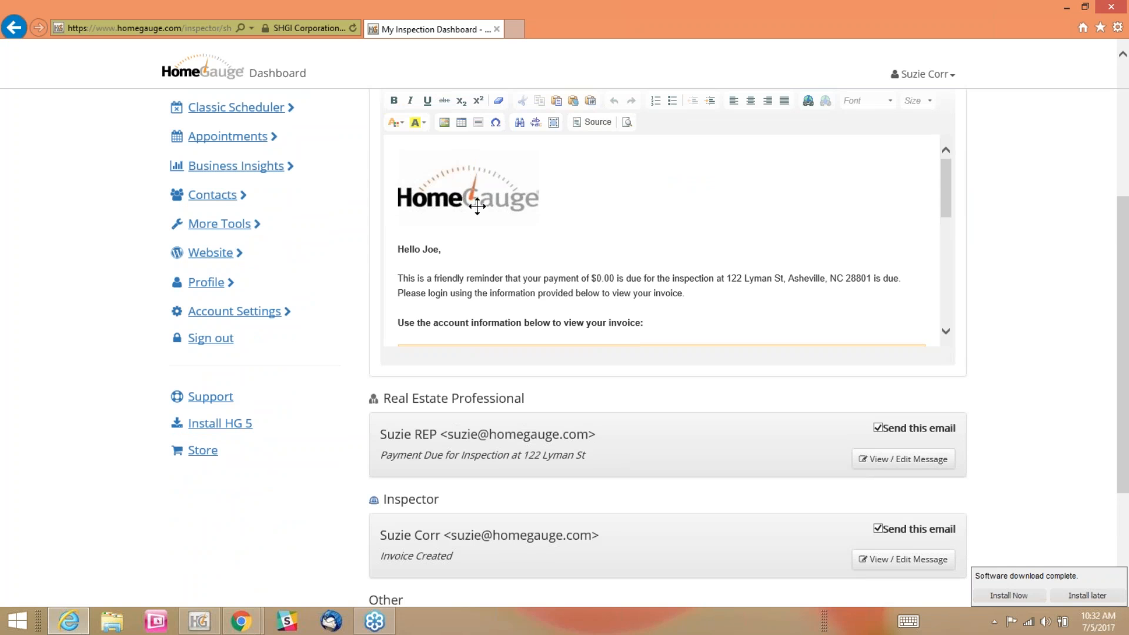
scroll(761, 242, down, 3)
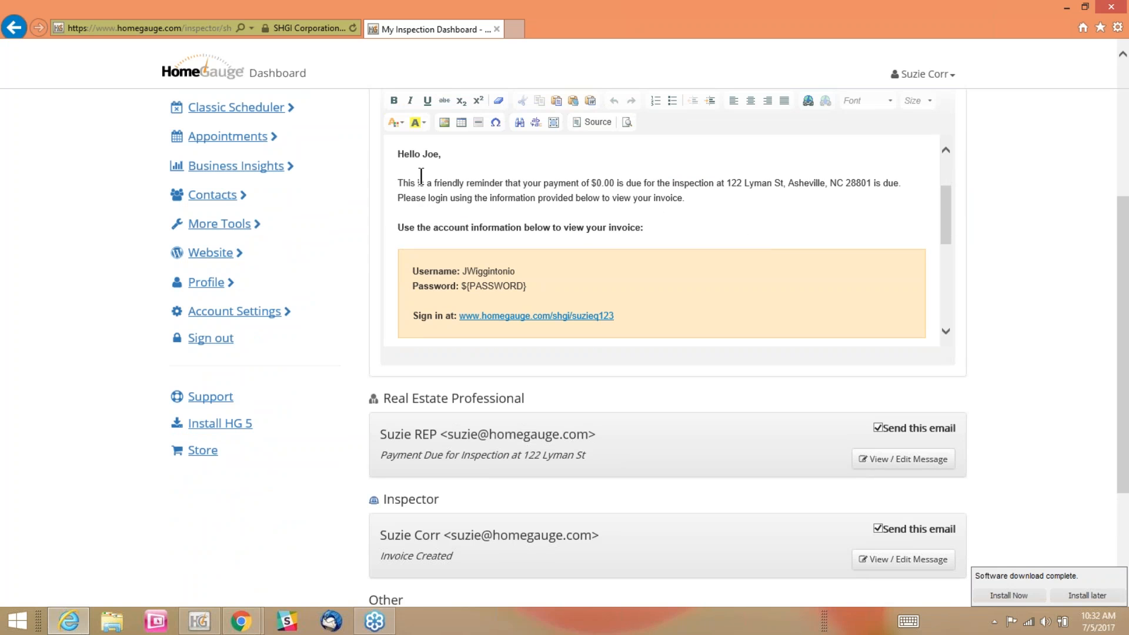
drag(428, 181, 875, 202)
click(774, 219)
drag(589, 182, 644, 182)
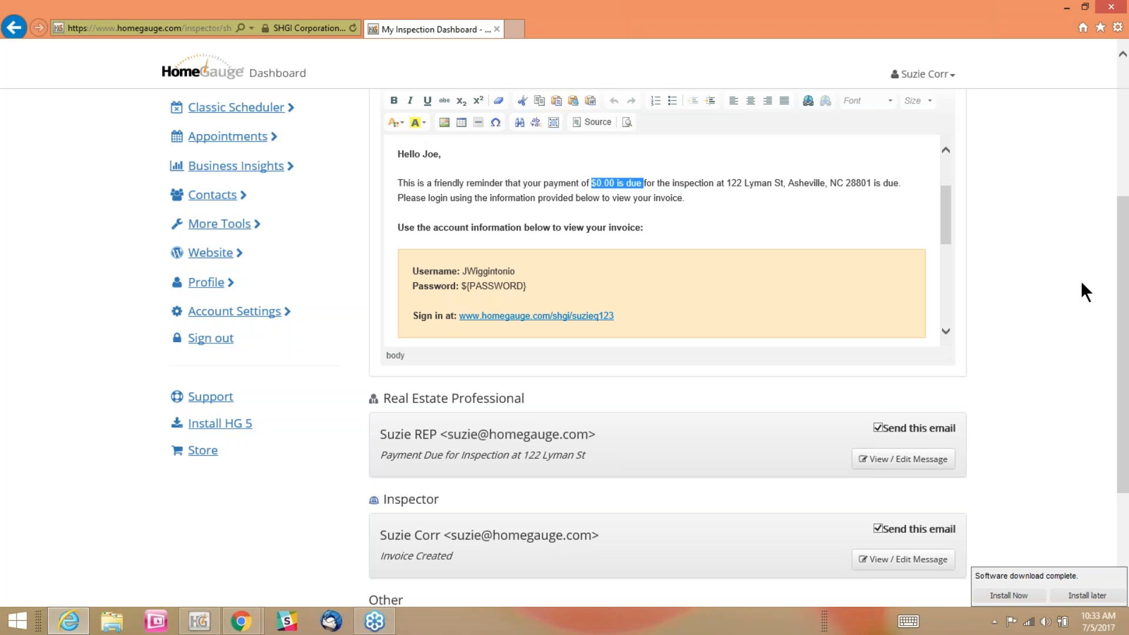
Exclude the real estate professional's and the inspector's emails from the invoice notifications and try to send the notifications
scroll(1081, 280, up, 4)
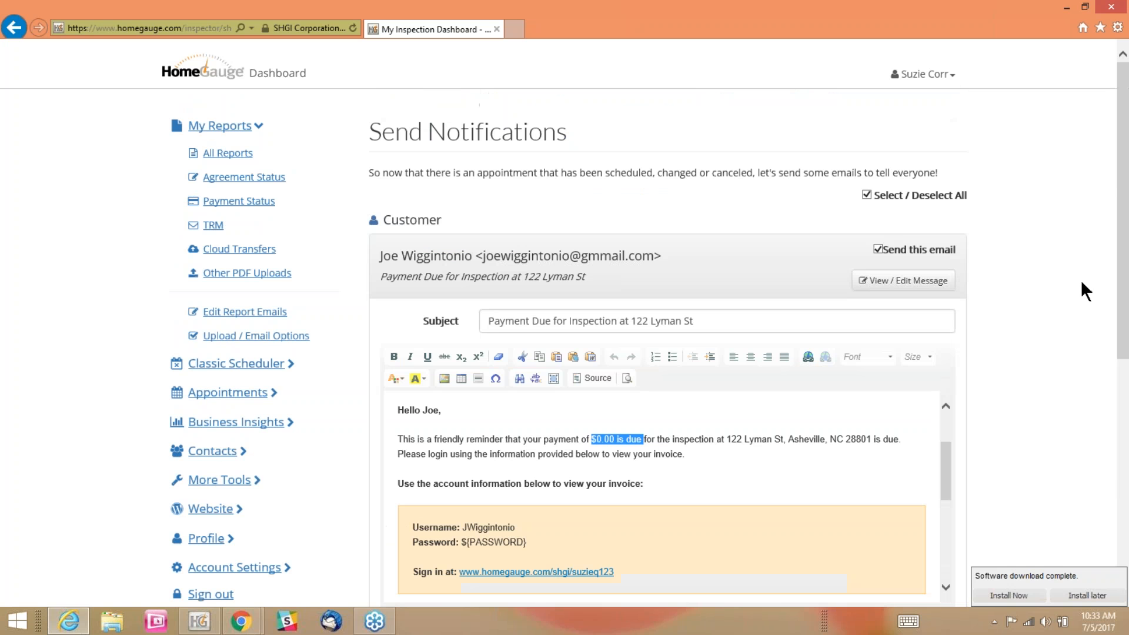
scroll(1081, 280, down, 7)
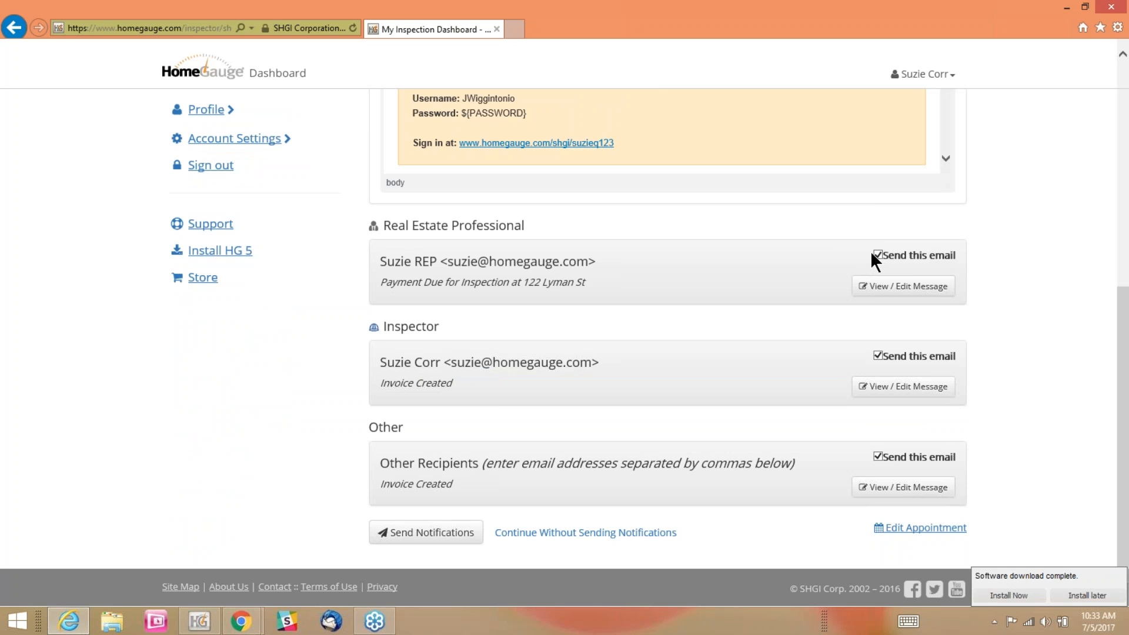
click(877, 255)
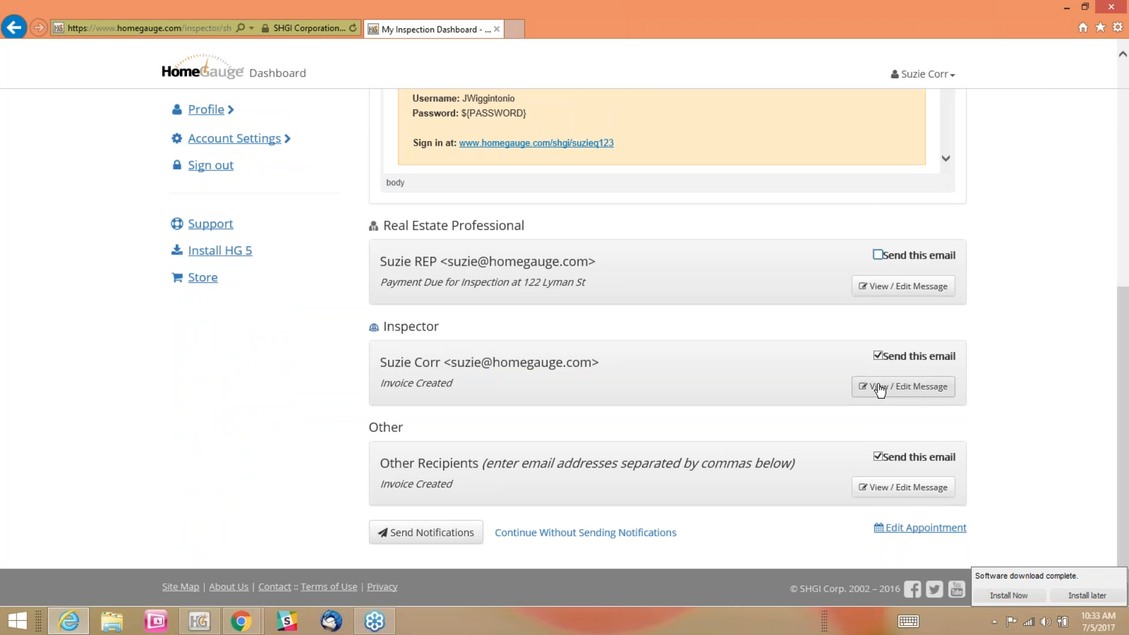
click(877, 356)
click(878, 456)
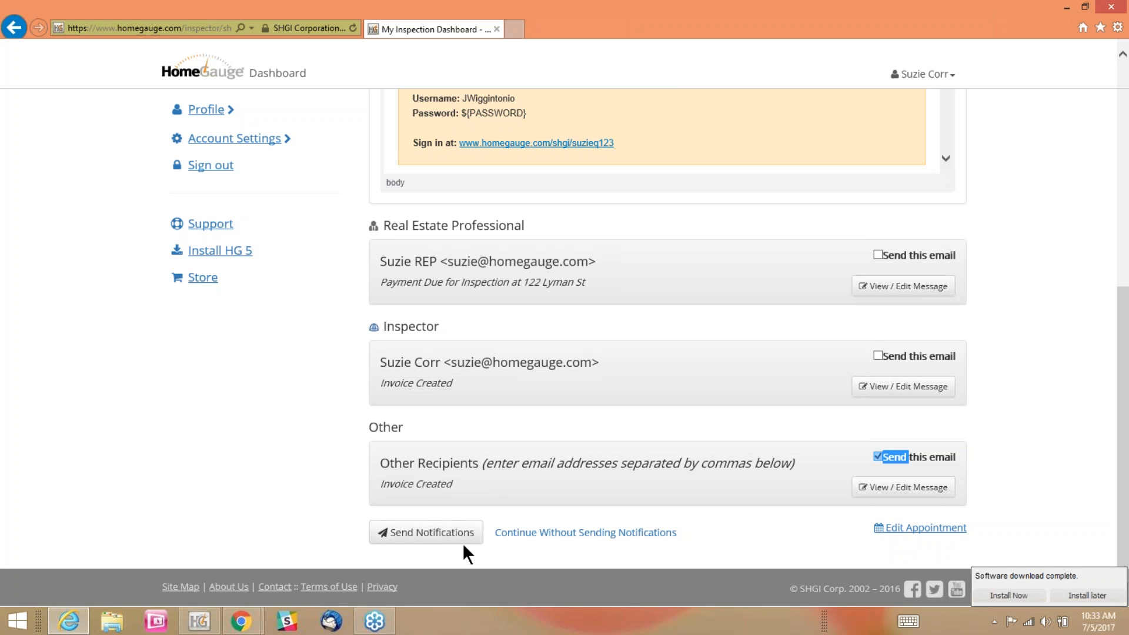
click(430, 532)
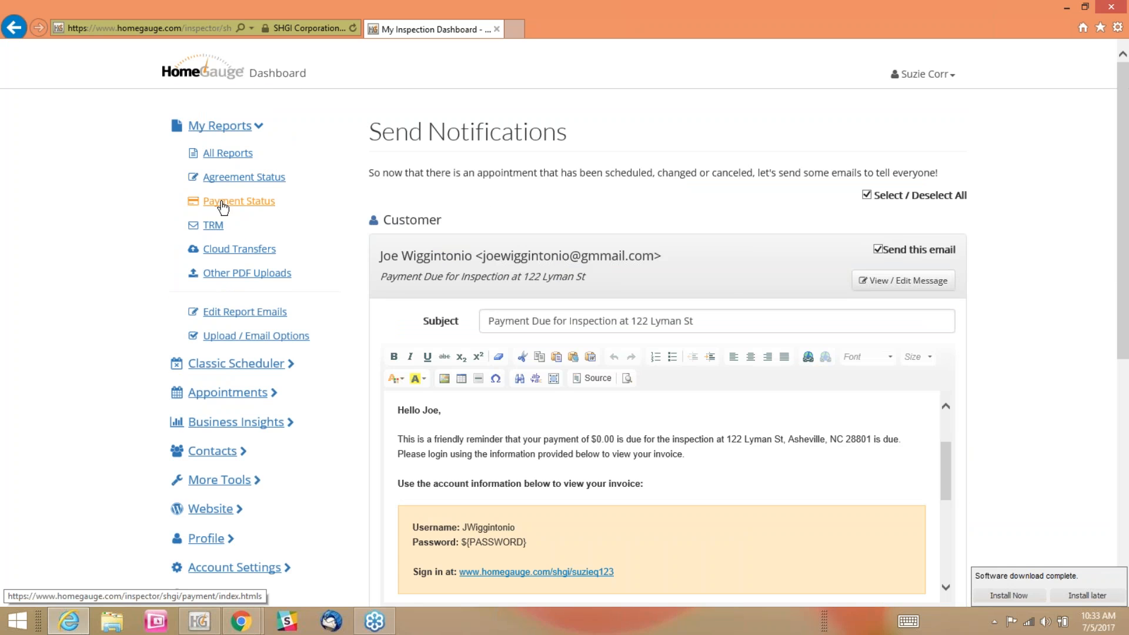
Return to the payment status invoices and open the Revenue per Month report in Business Insights
click(223, 204)
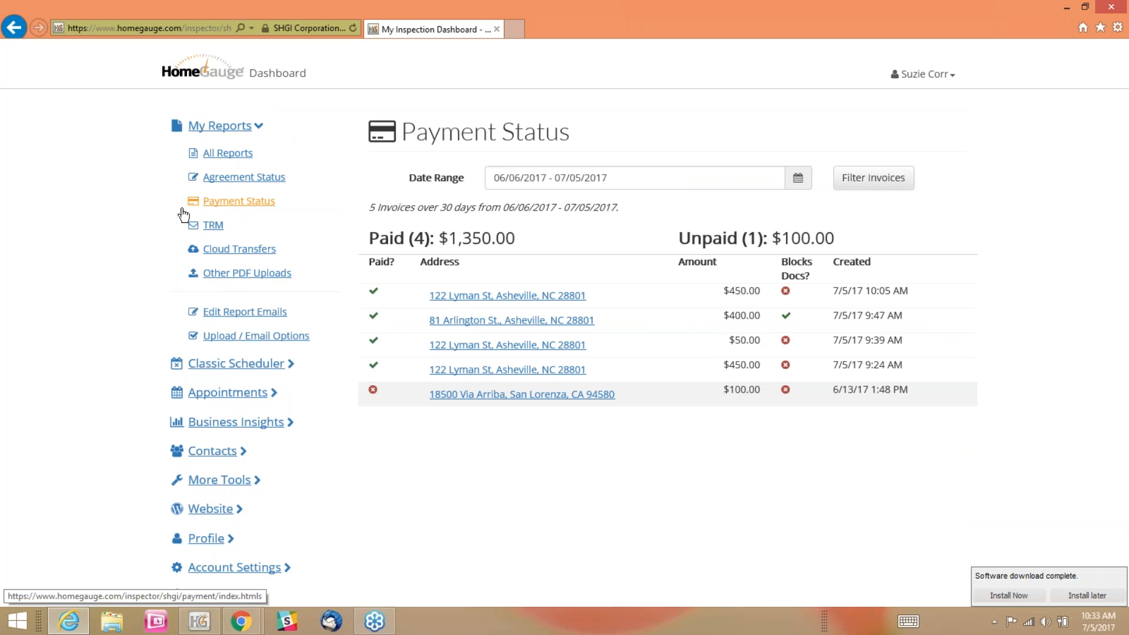
scroll(155, 230, down, 3)
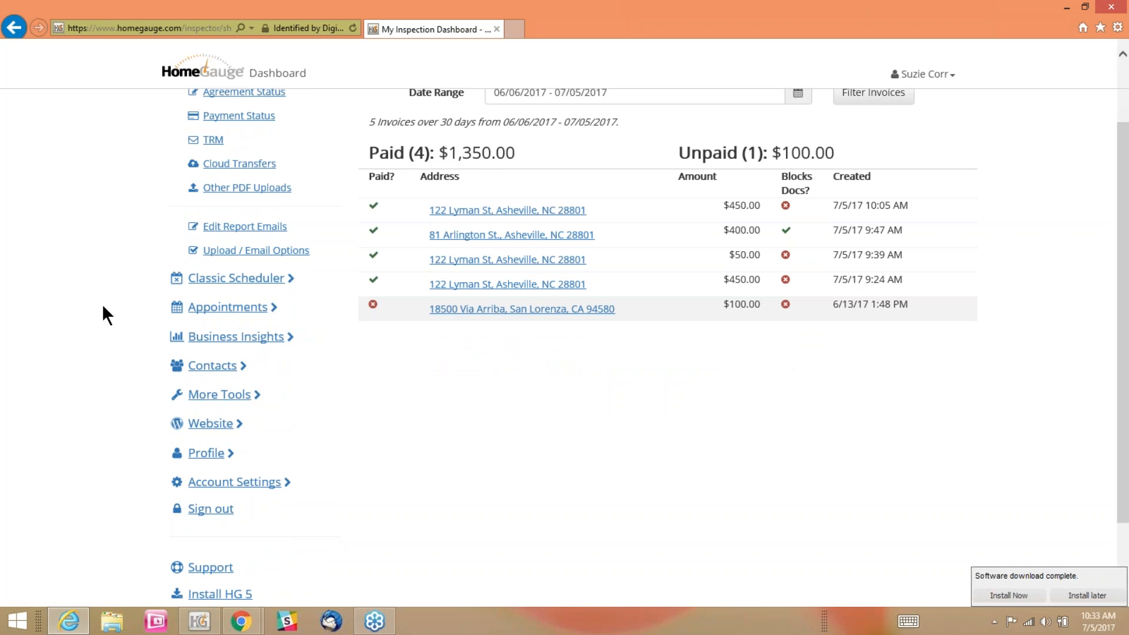
click(249, 340)
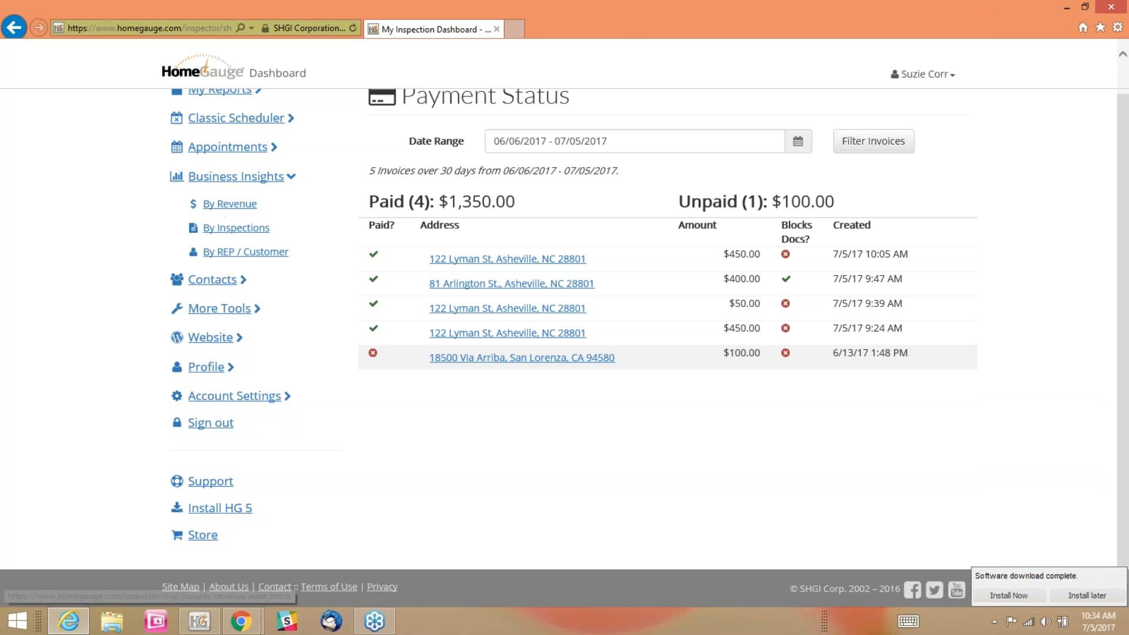
click(226, 207)
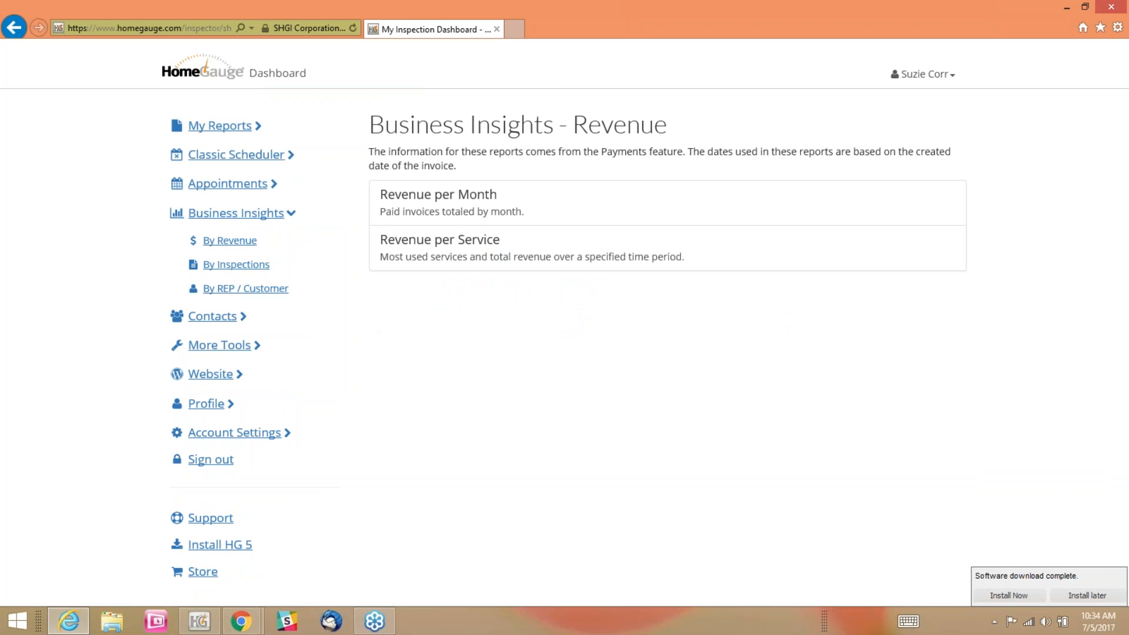
click(427, 207)
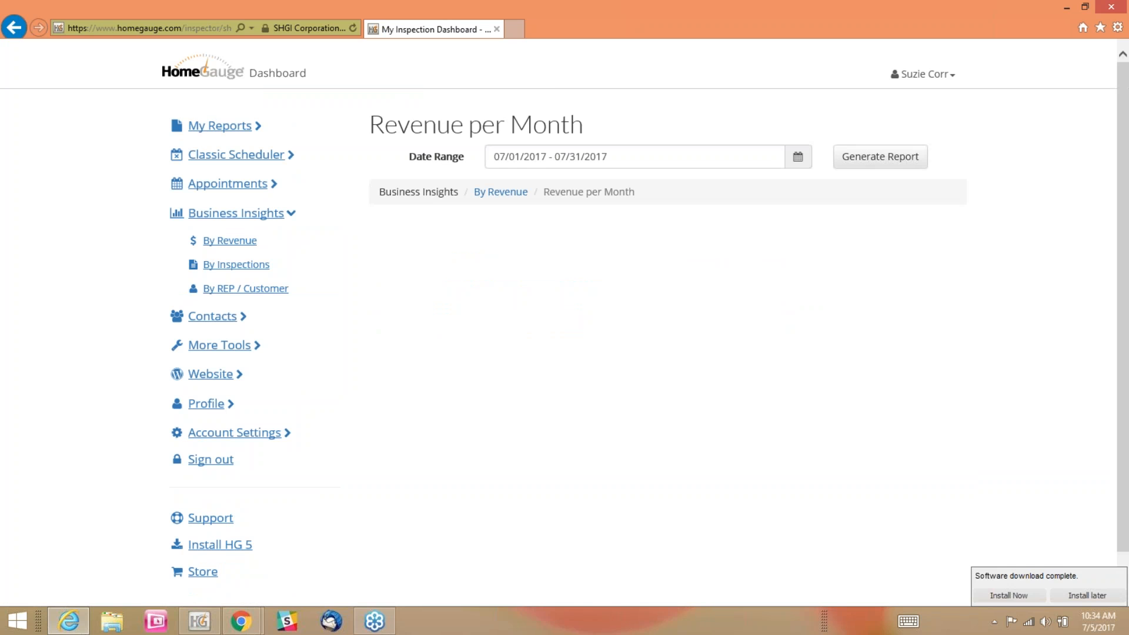
Generate the Revenue per Month report for the last 7 days, 06/29/2017 - 07/05/2017, and review its invoice and revenue totals
click(635, 156)
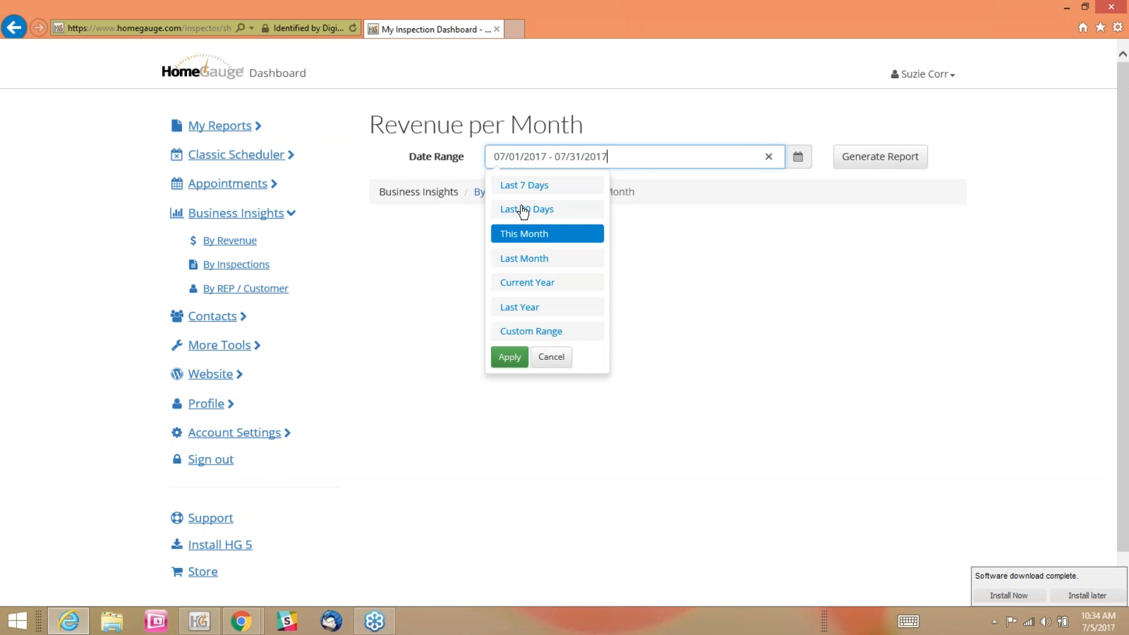
click(511, 184)
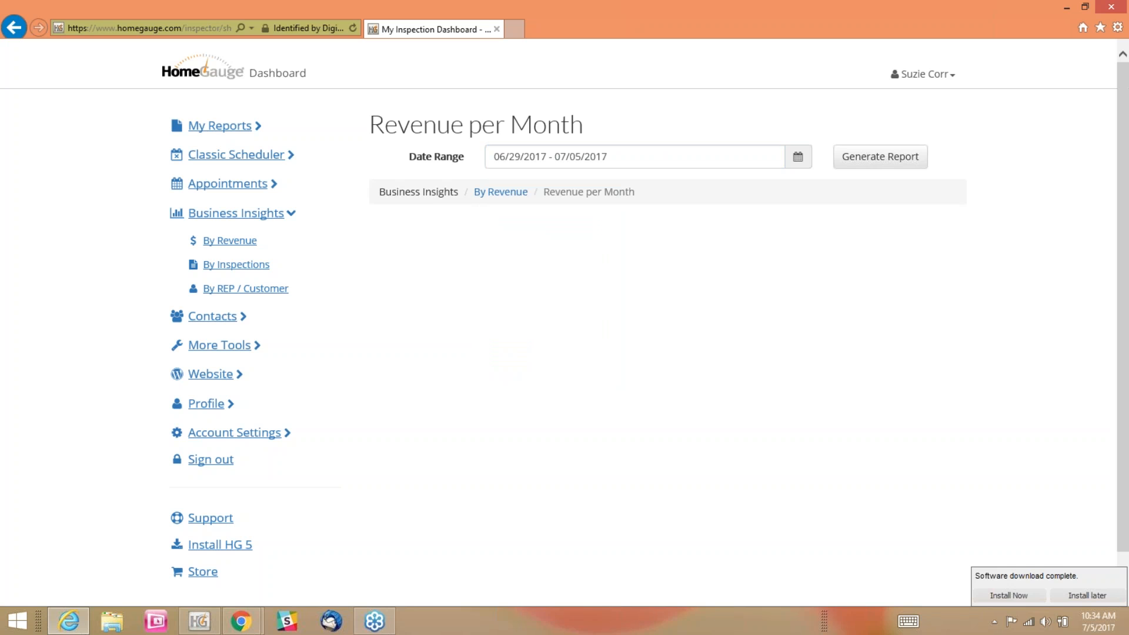
click(891, 157)
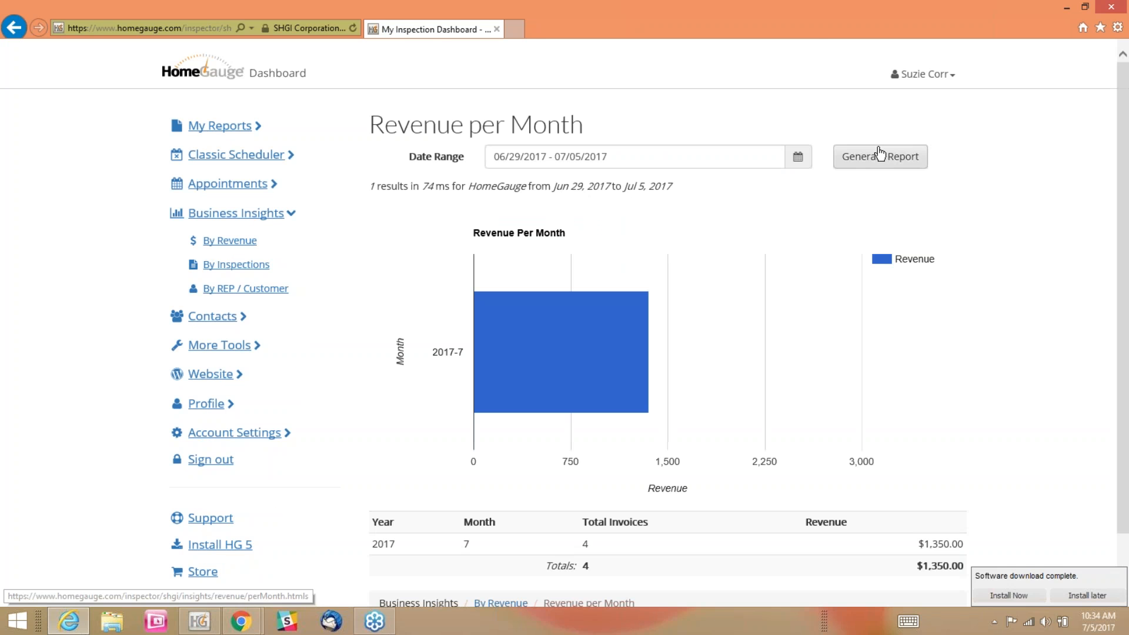
scroll(612, 297, down, 1)
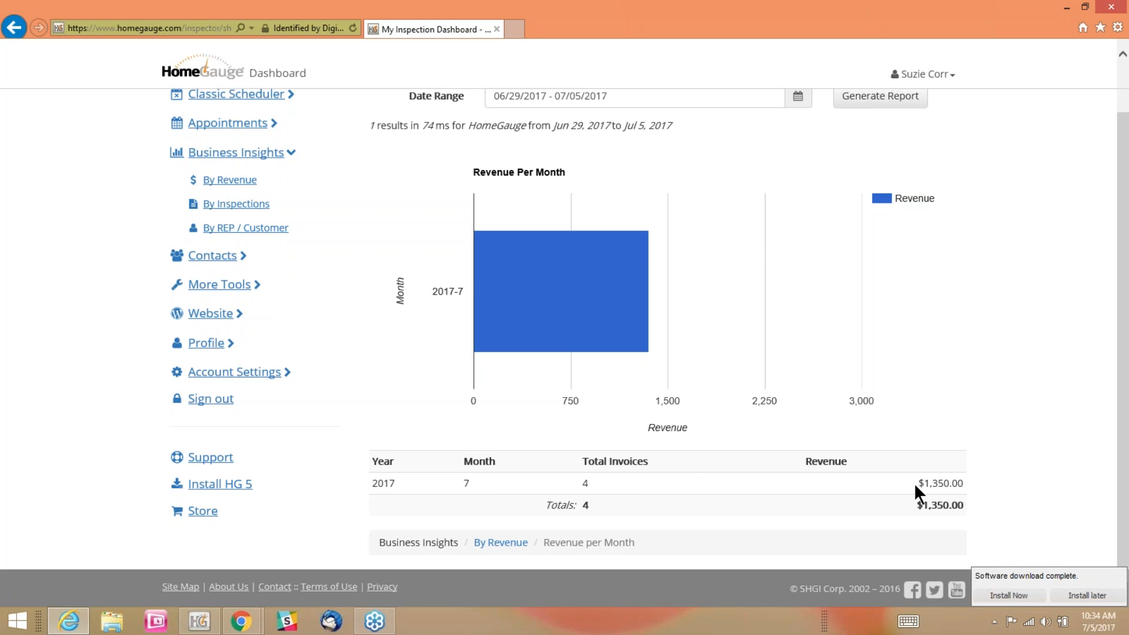
scroll(1044, 410, up, 2)
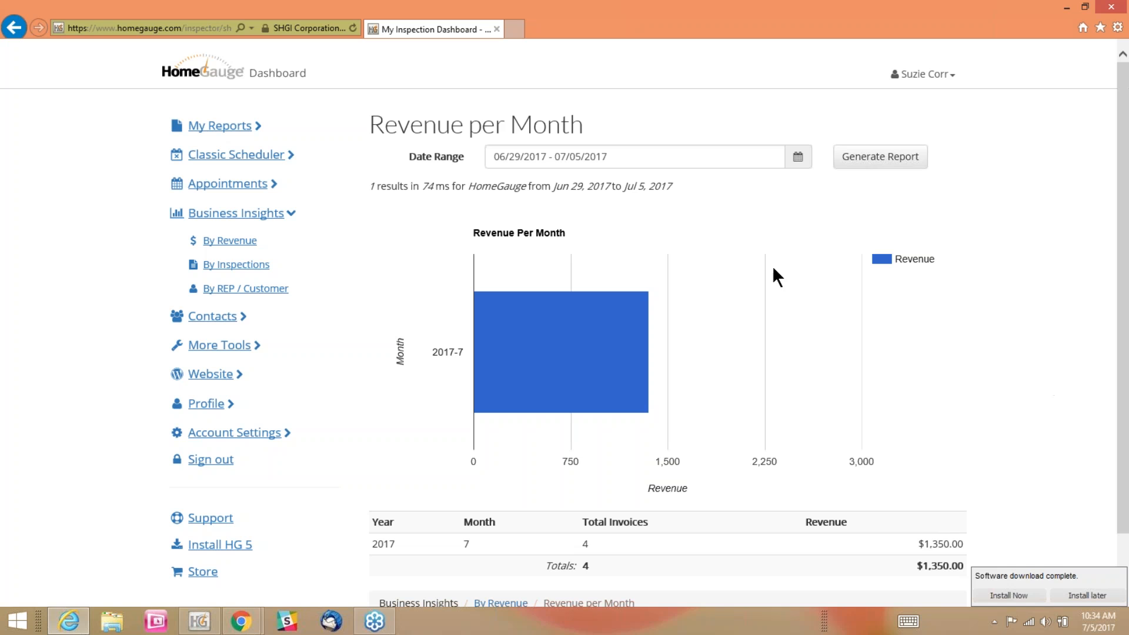
Generate the Revenue per Service report for 07/01/2017 - 07/31/2017 and review the revenue of each service
click(220, 247)
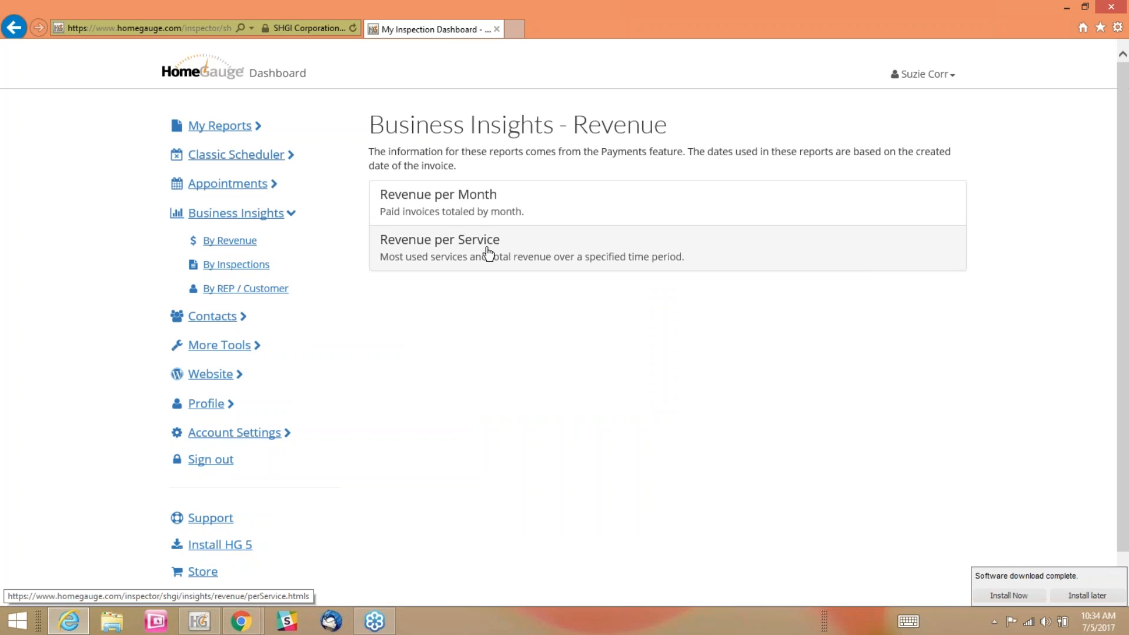
click(485, 253)
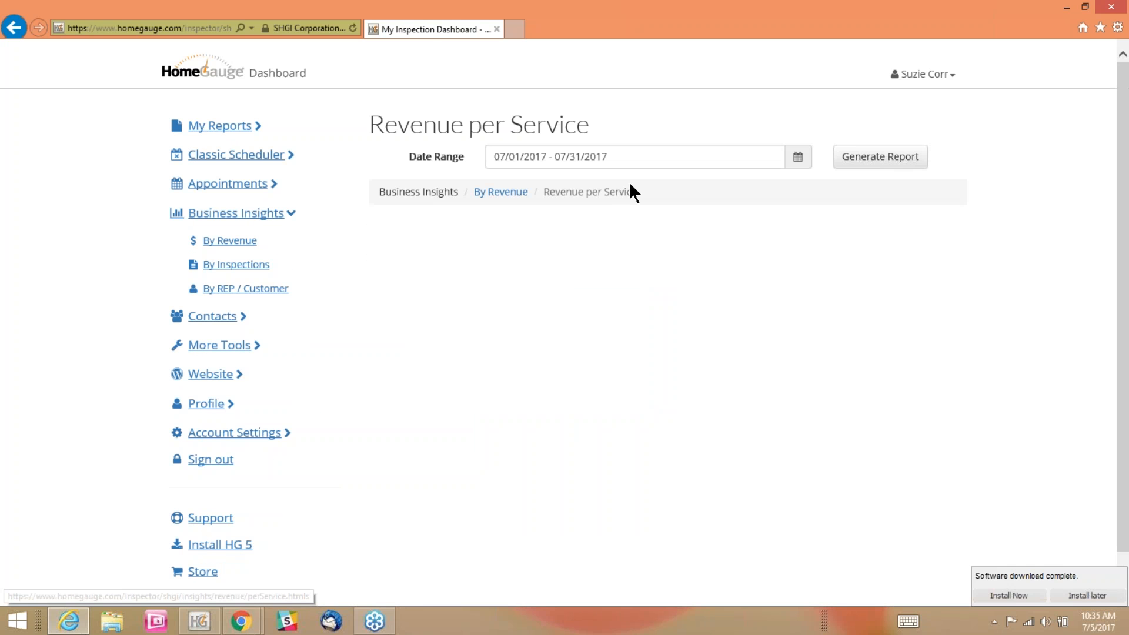
click(881, 157)
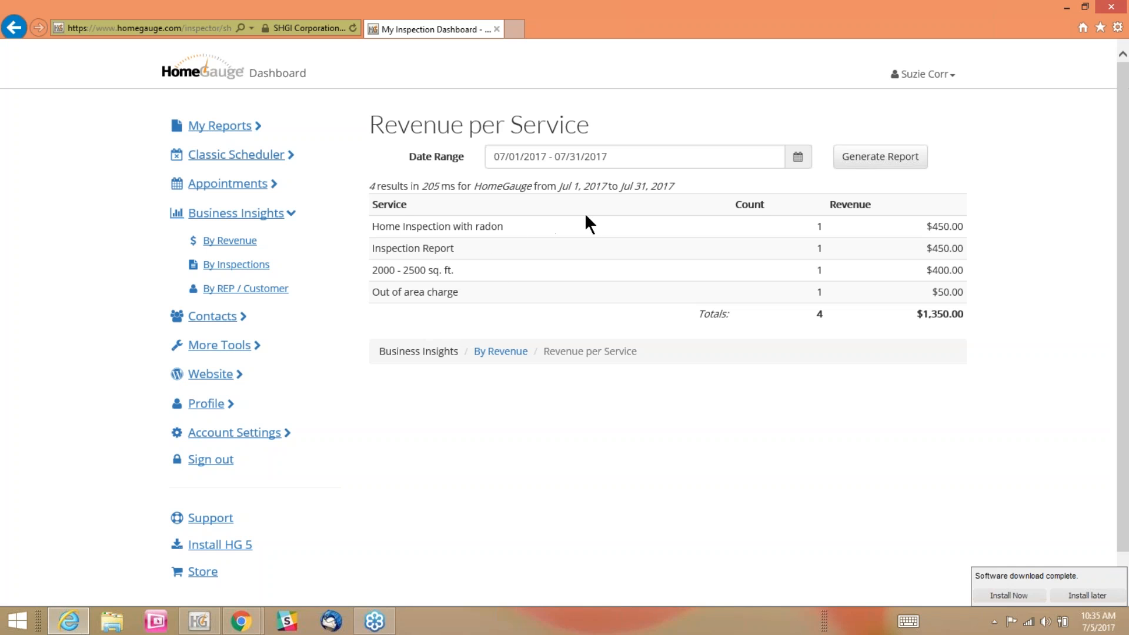
drag(951, 287, 948, 234)
click(954, 225)
Open the Credit Card Processing information and read how it works and what is needed to accept cards
click(222, 351)
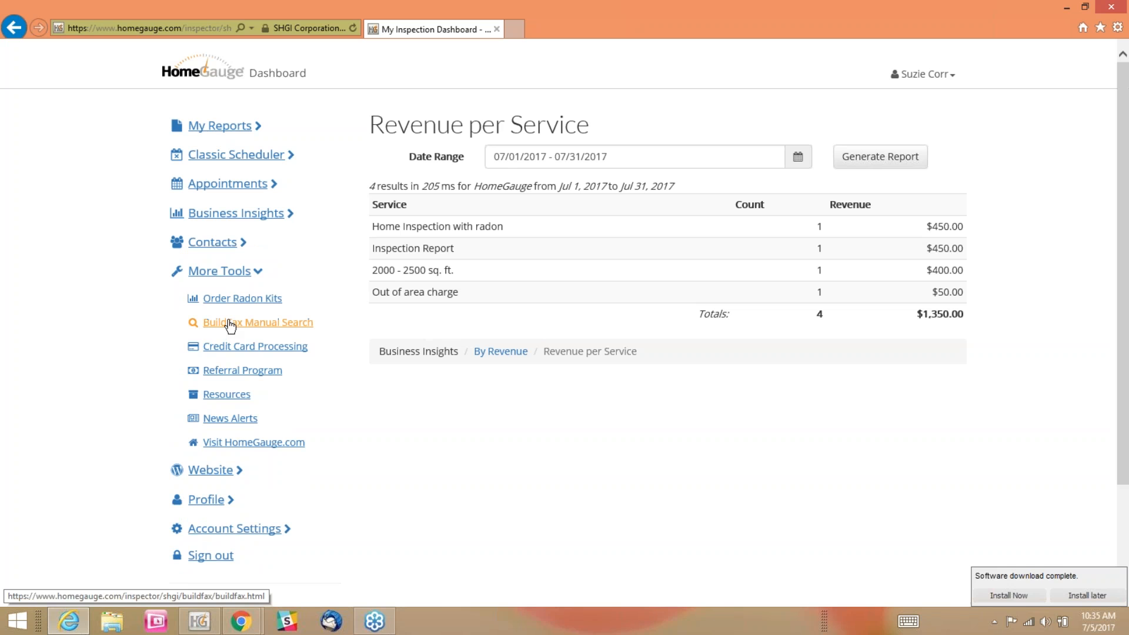
click(254, 348)
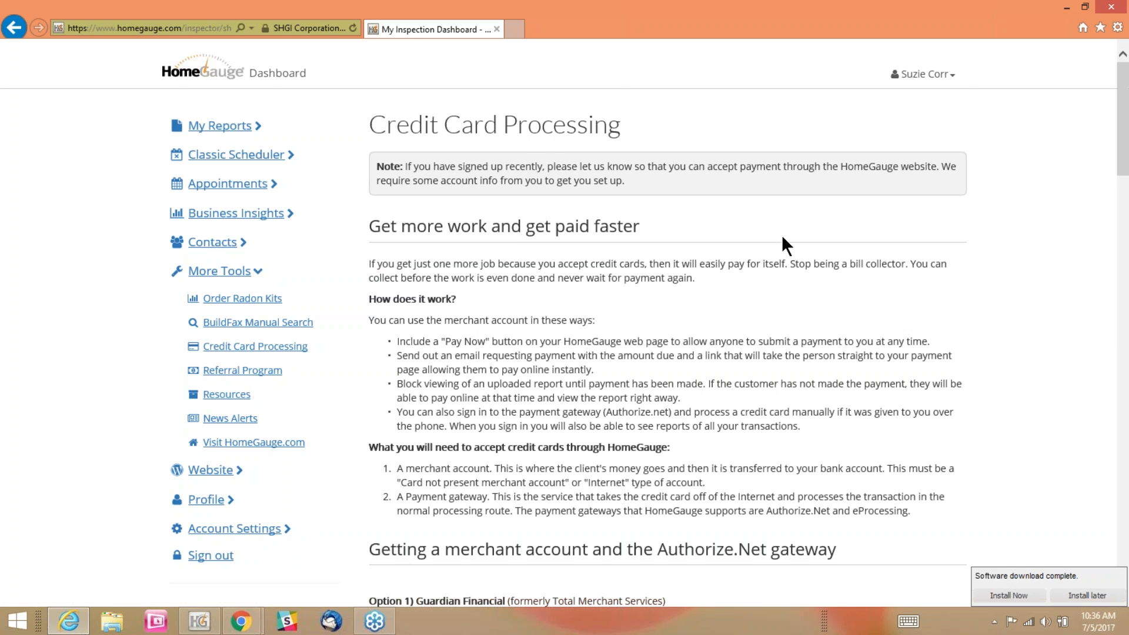
scroll(783, 238, down, 1)
scroll(784, 231, down, 2)
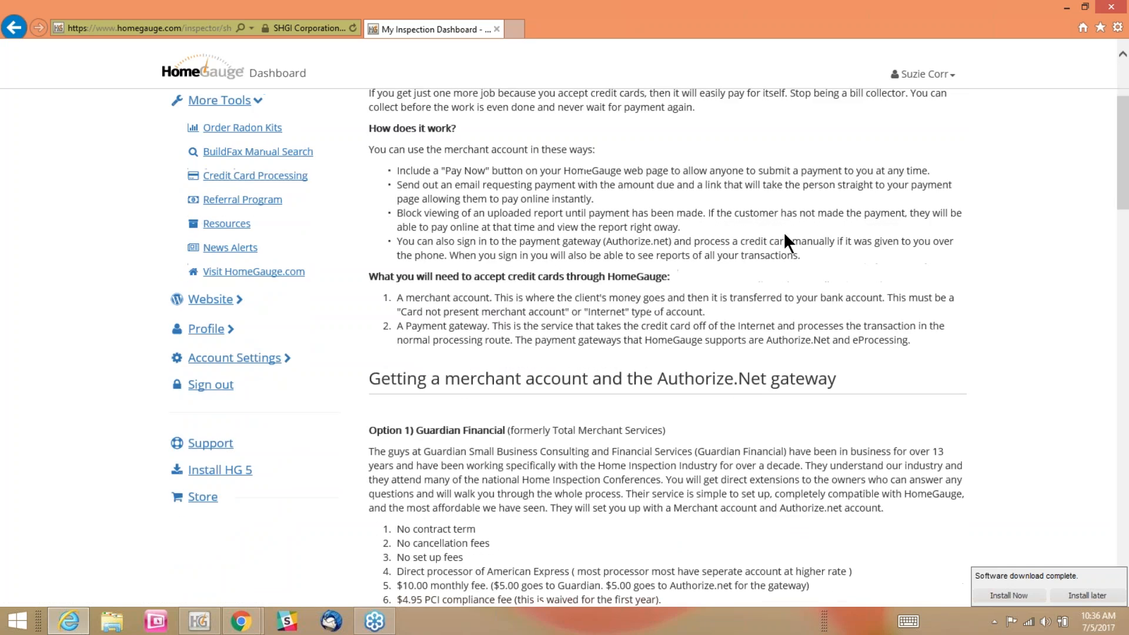
scroll(903, 241, down, 1)
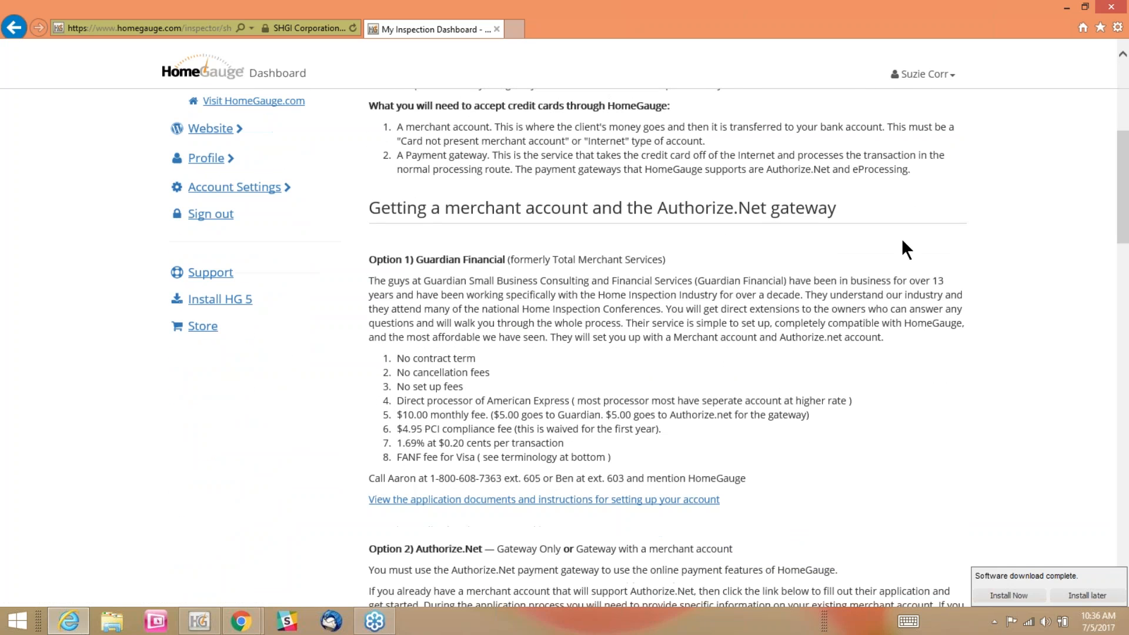
scroll(684, 252, down, 1)
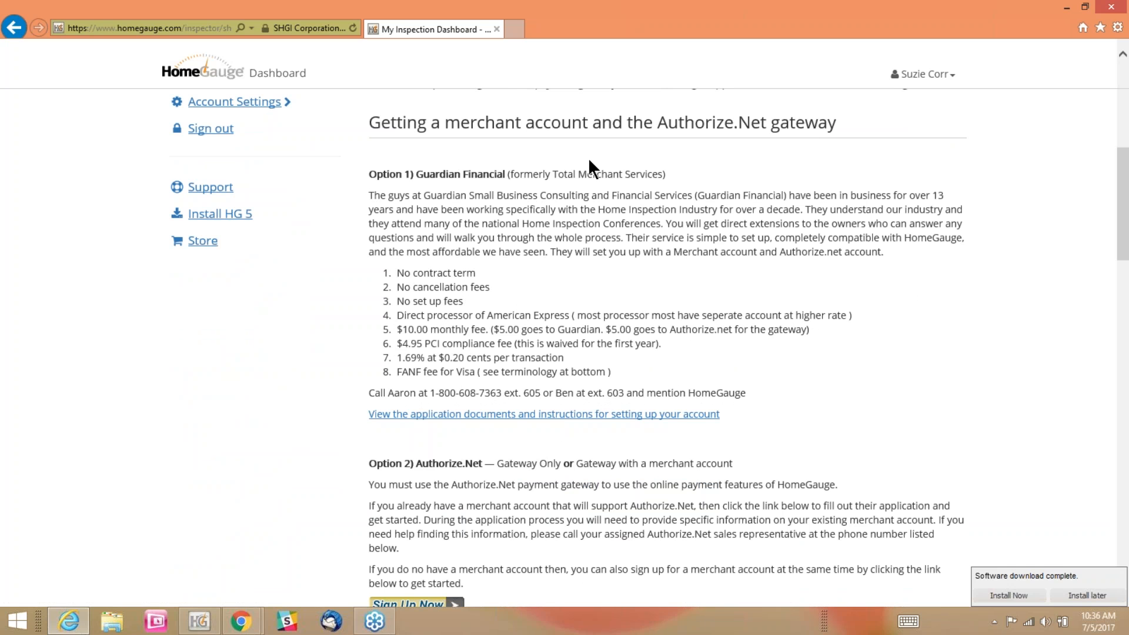
Examine the Authorize.Net gateway section and the Option 1 Guardian Financial description with its fees
drag(657, 124, 766, 124)
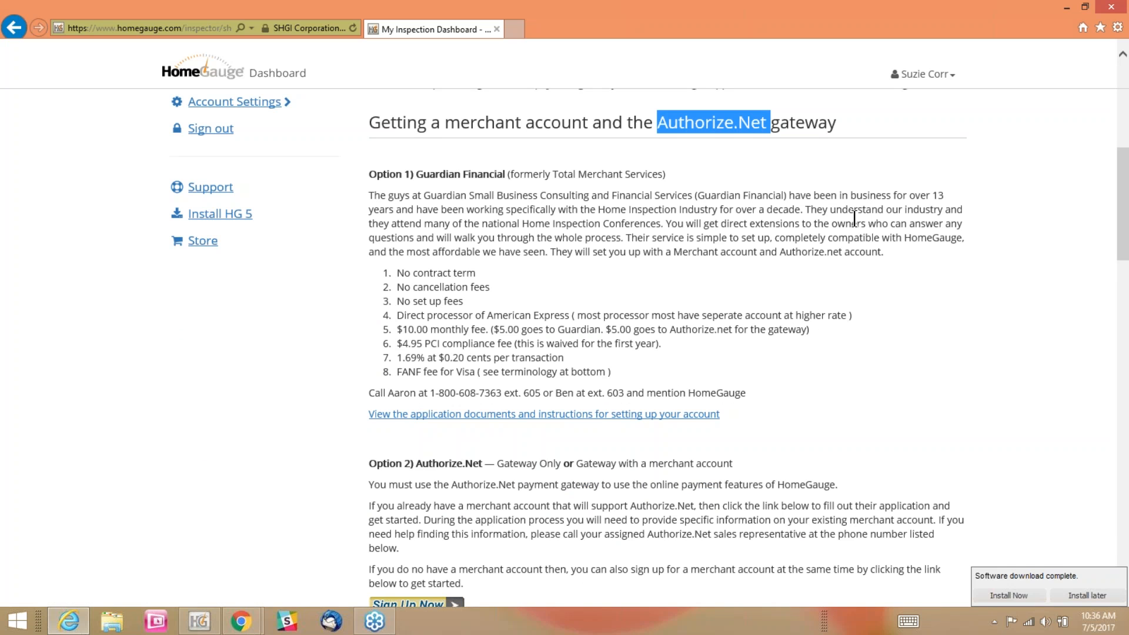
drag(362, 175, 948, 238)
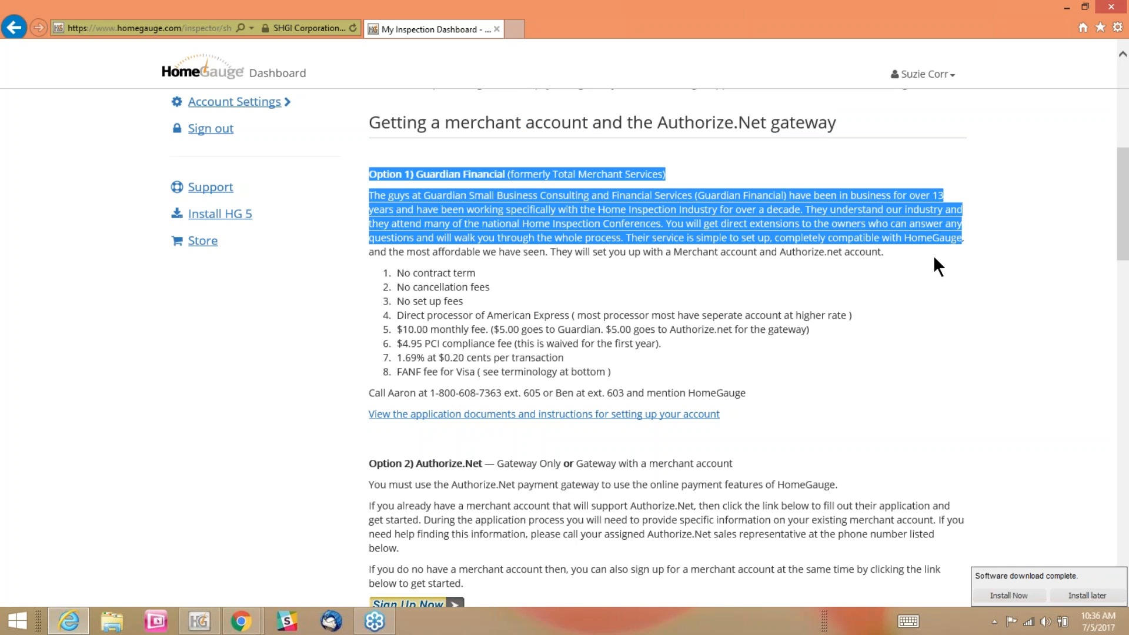
click(933, 255)
scroll(387, 182, down, 2)
scroll(444, 222, up, 2)
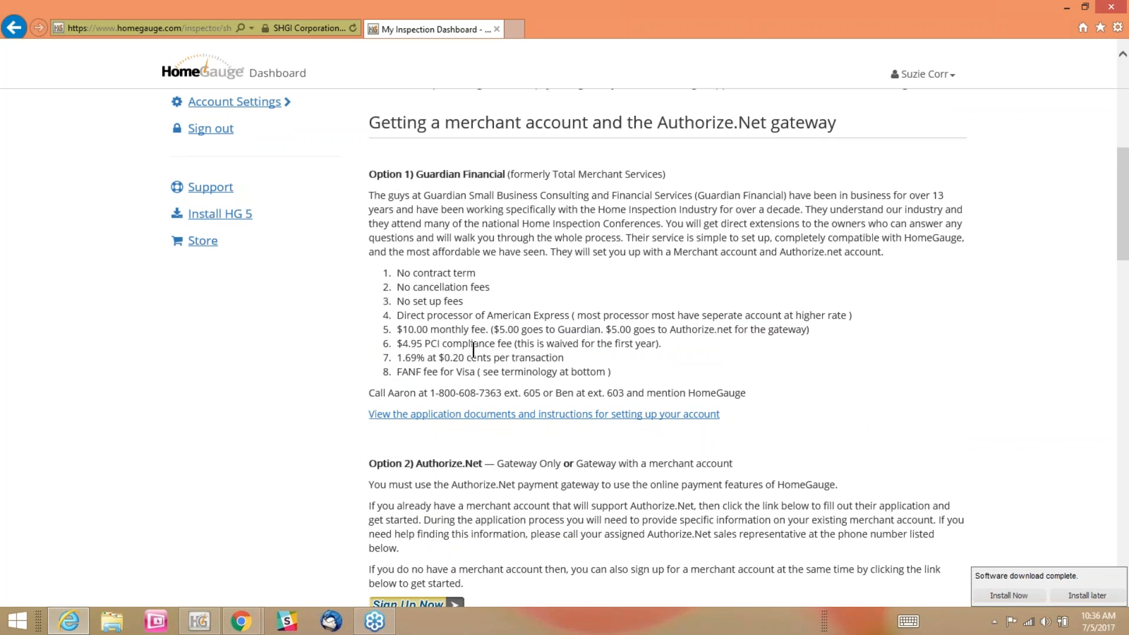
Read through merchant account options 2 to 4, the cautions about providers and the merchant account terminology
scroll(968, 320, down, 4)
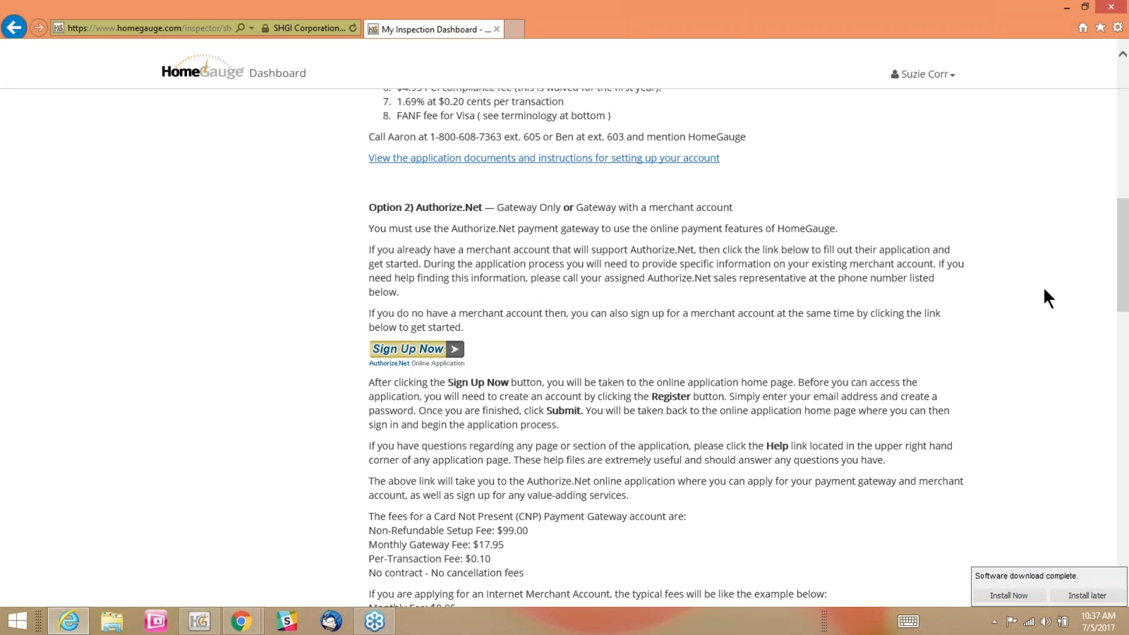
scroll(1044, 290, down, 4)
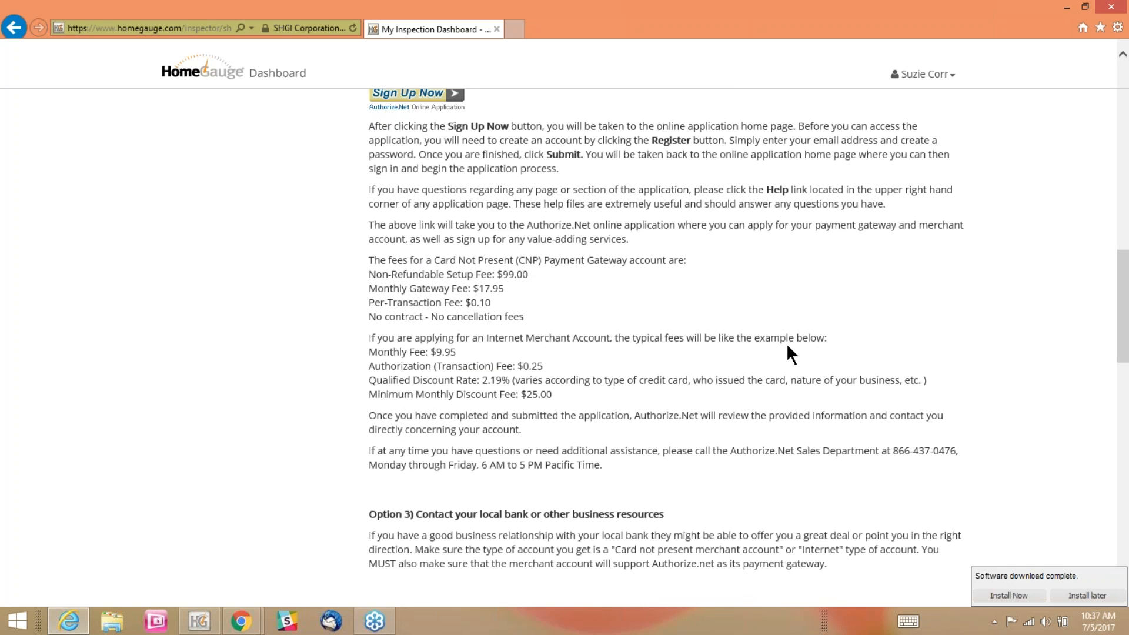
scroll(788, 347, up, 4)
scroll(791, 344, down, 5)
scroll(792, 339, down, 4)
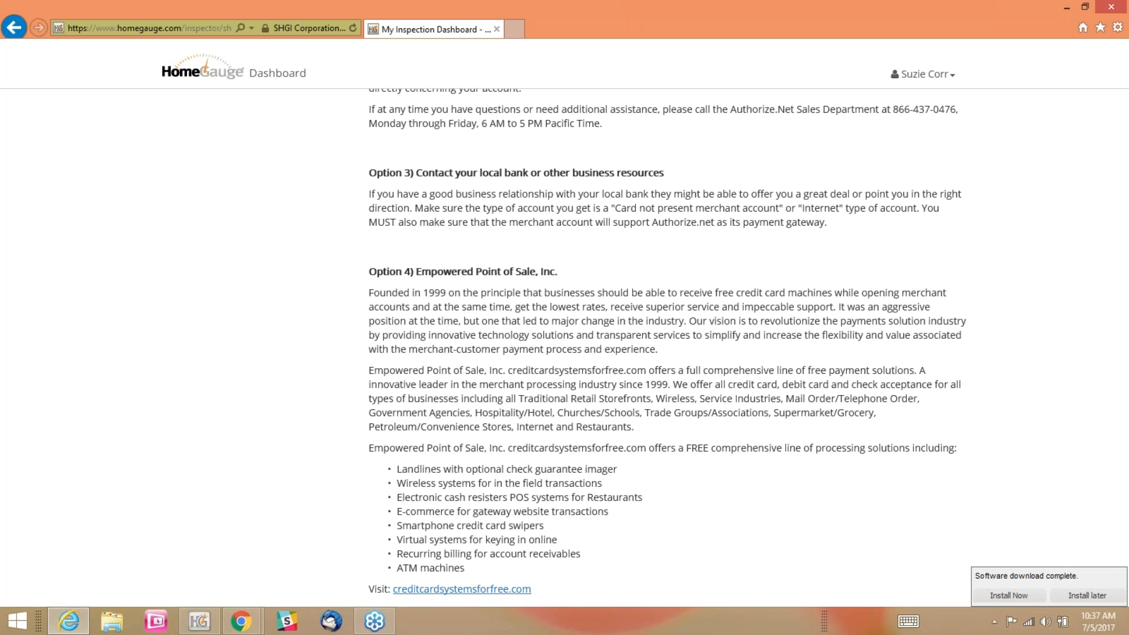
scroll(739, 353, down, 8)
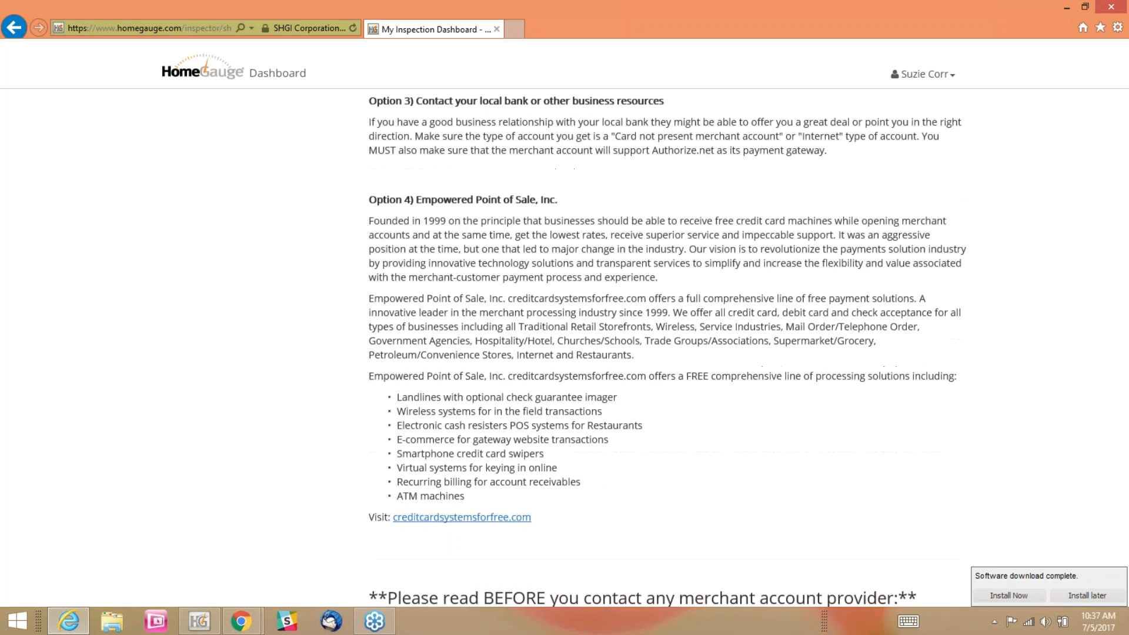
scroll(760, 357, down, 5)
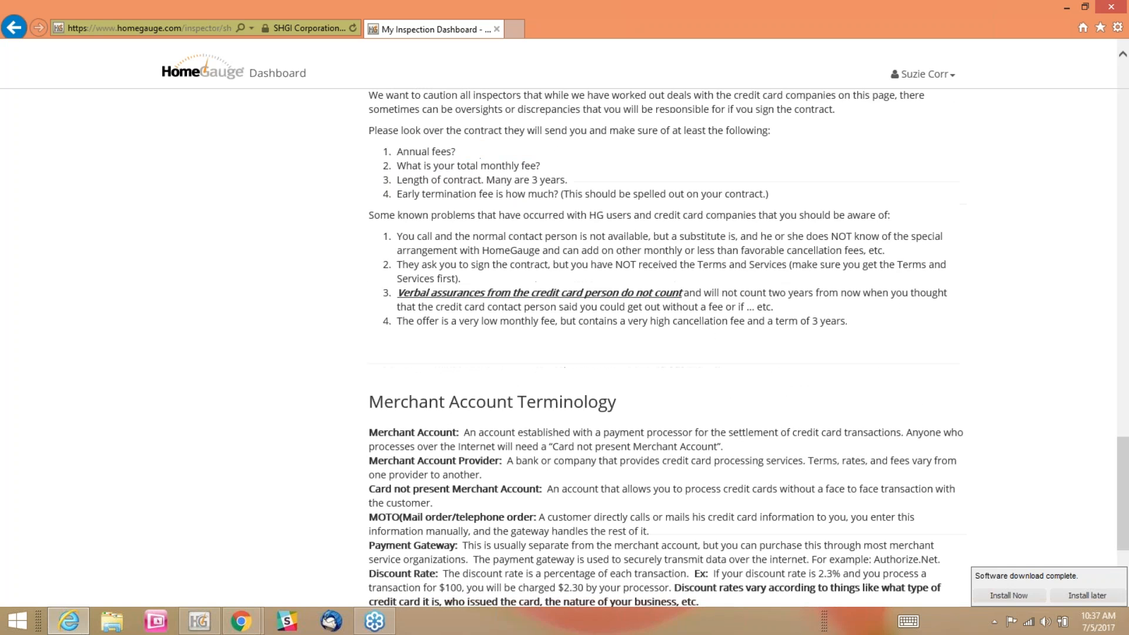
scroll(853, 370, up, 20)
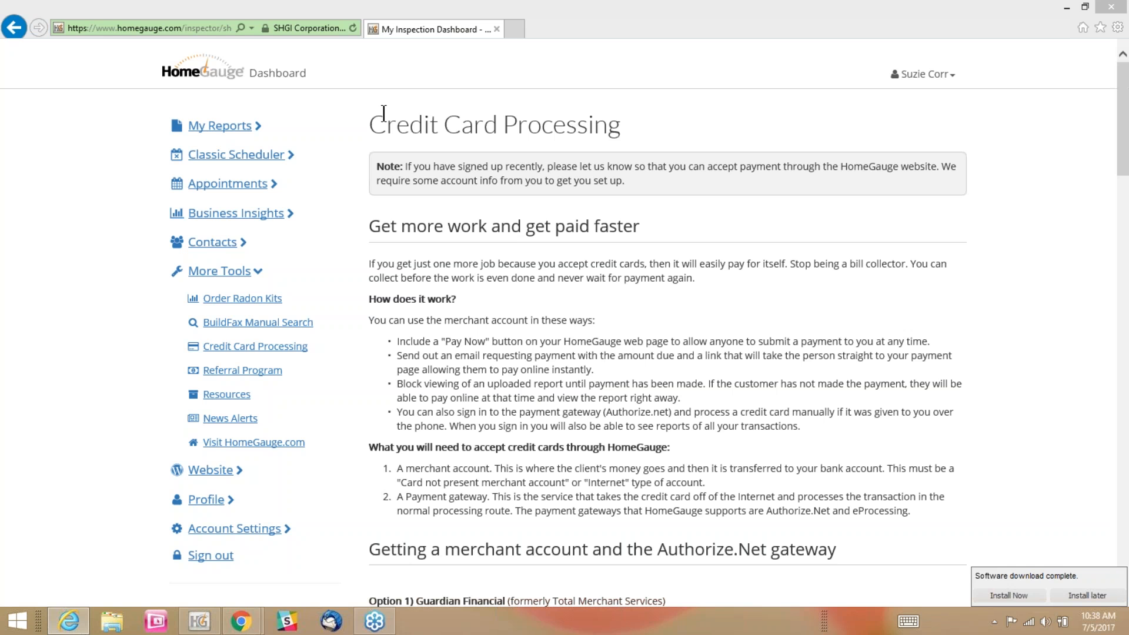
Open the appointments calendar and start a new appointment on Thursday, July 6, 2017 at 9:00 AM
click(223, 188)
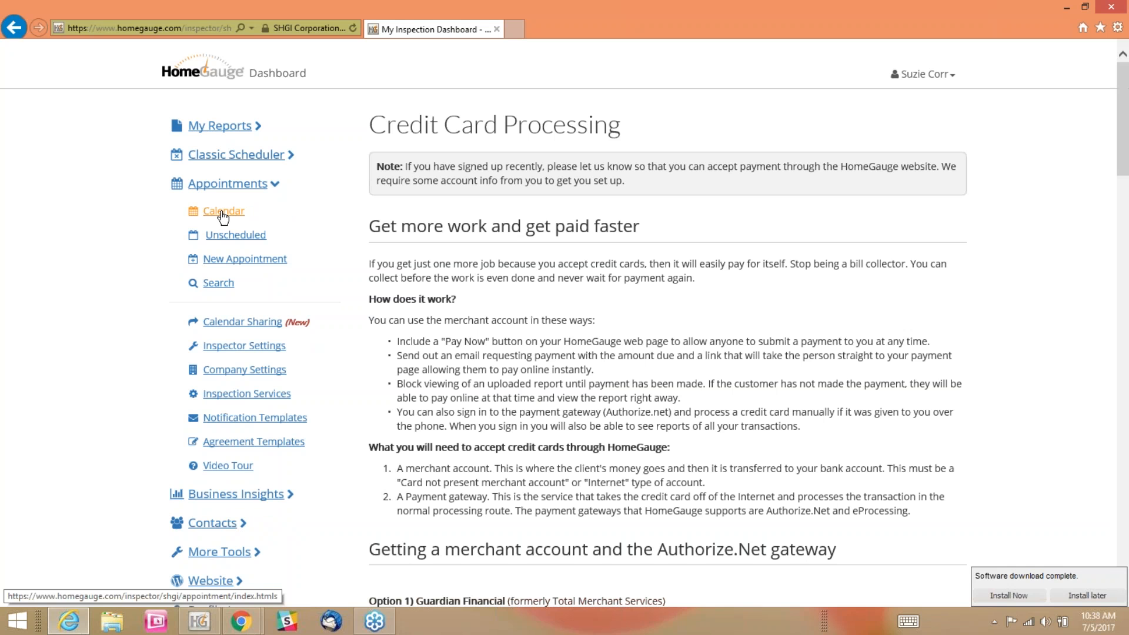
click(222, 215)
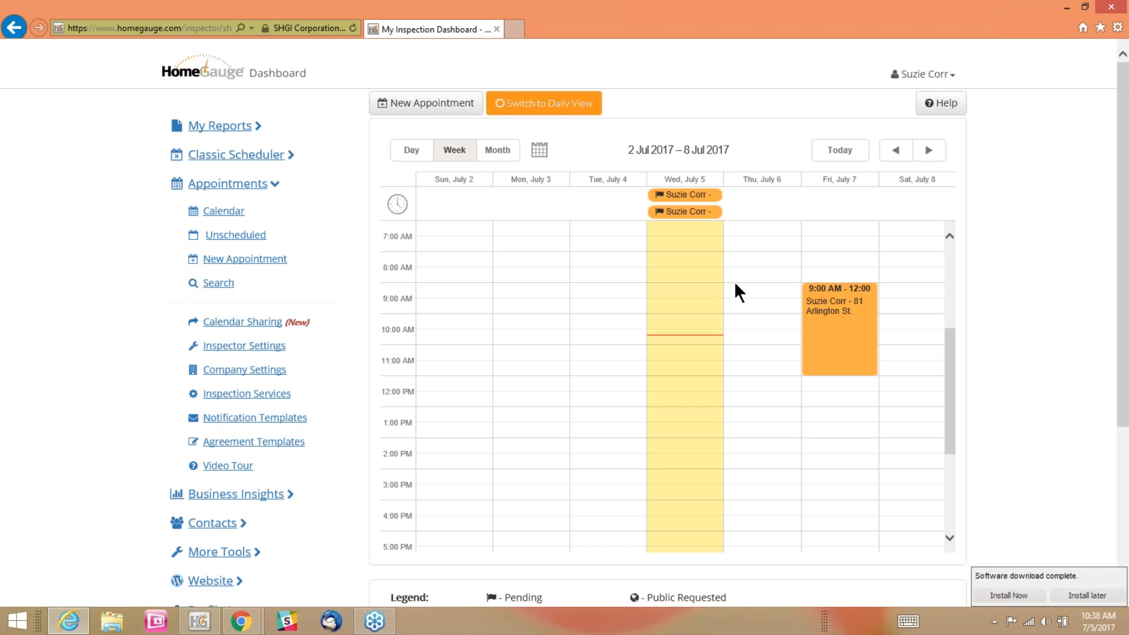
click(735, 284)
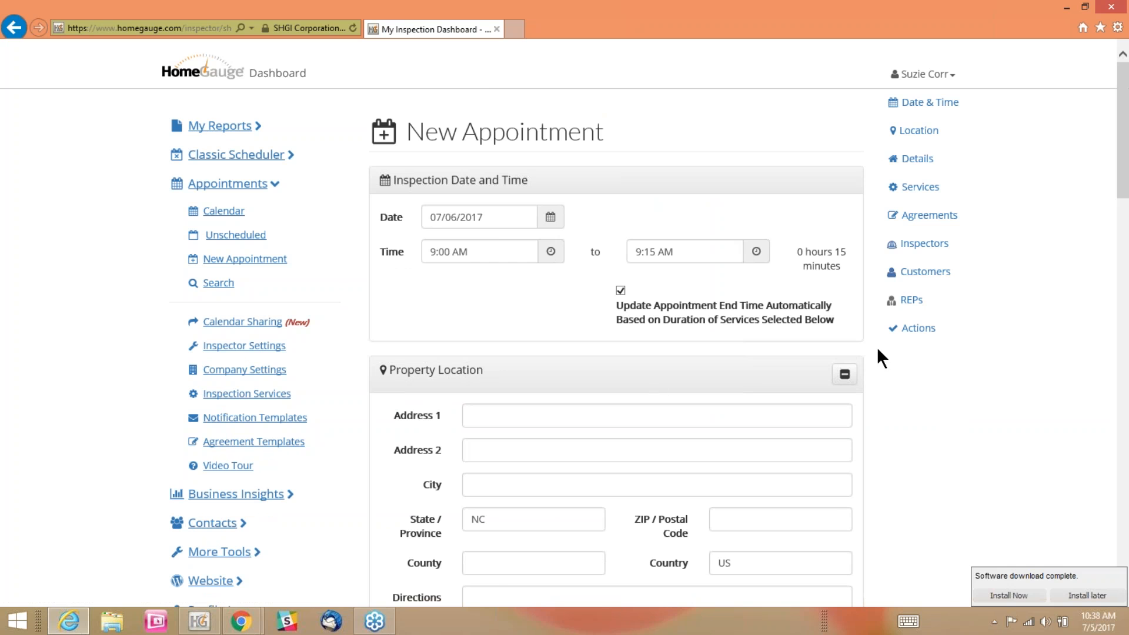
Add the 2500 - 3000 sq. ft. home inspection and the Radon Test (w/ complete inspection) services to the new appointment
scroll(884, 355, down, 10)
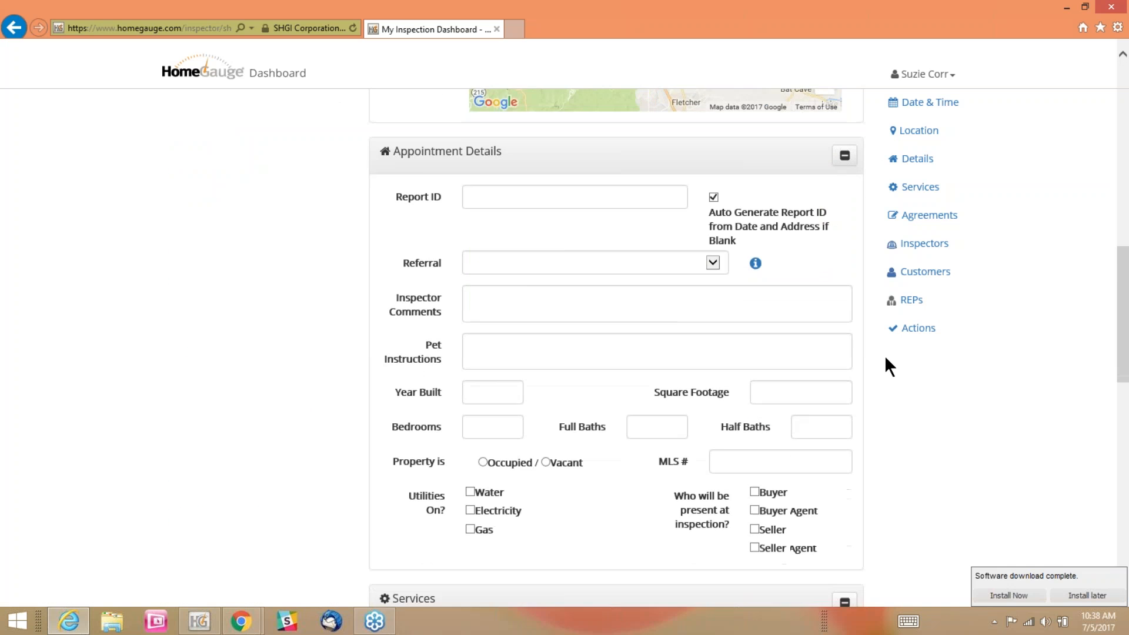
scroll(884, 355, down, 6)
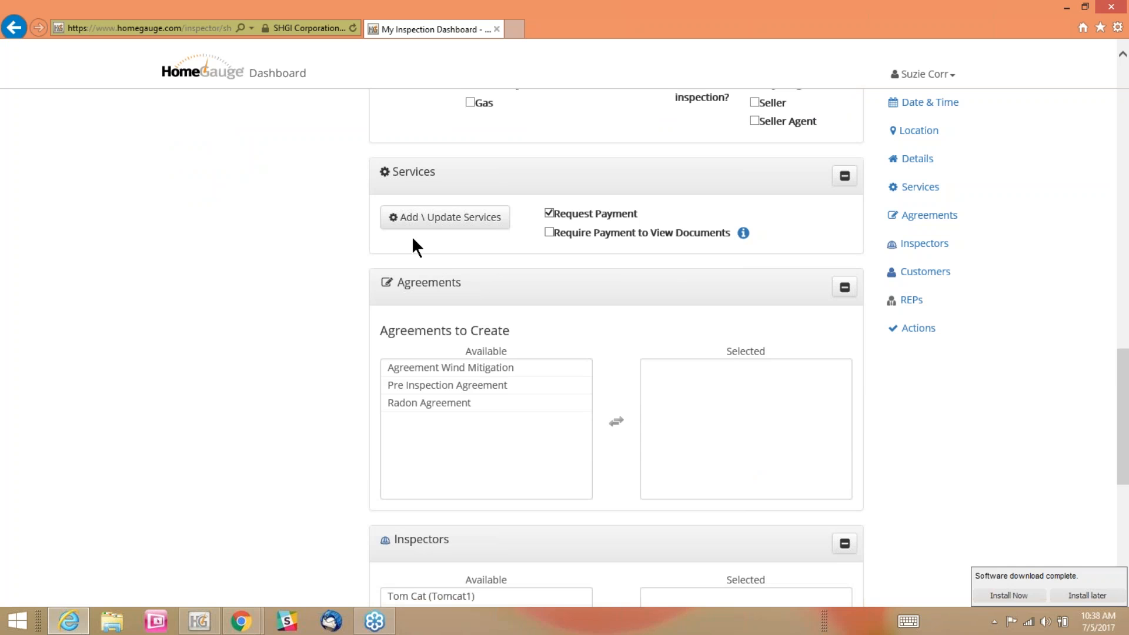
click(405, 228)
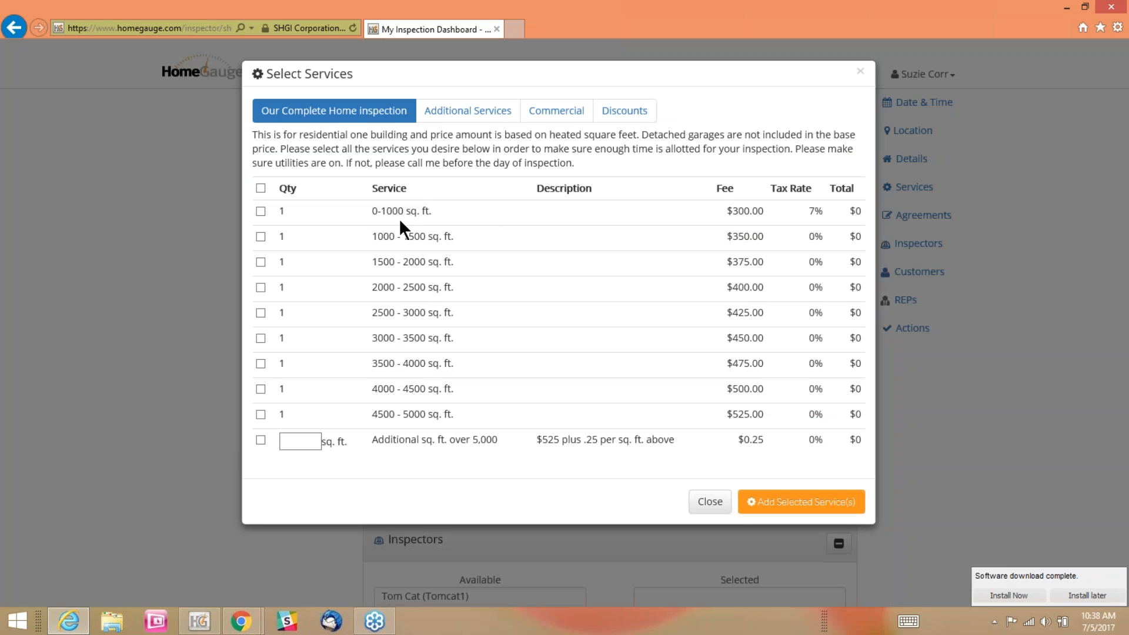
click(259, 312)
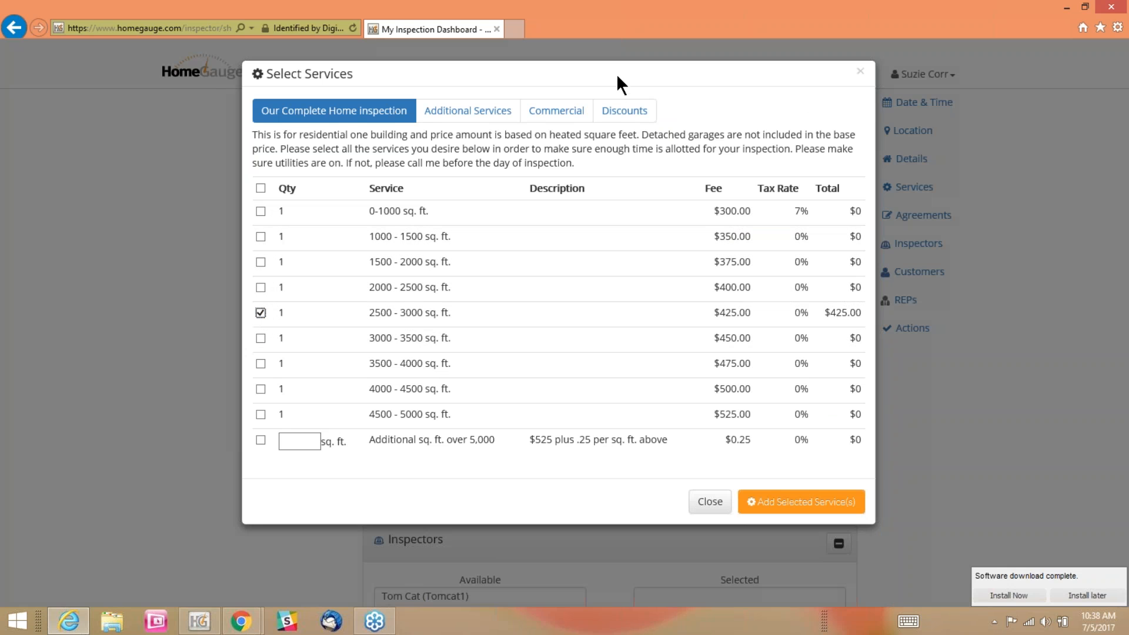
click(482, 116)
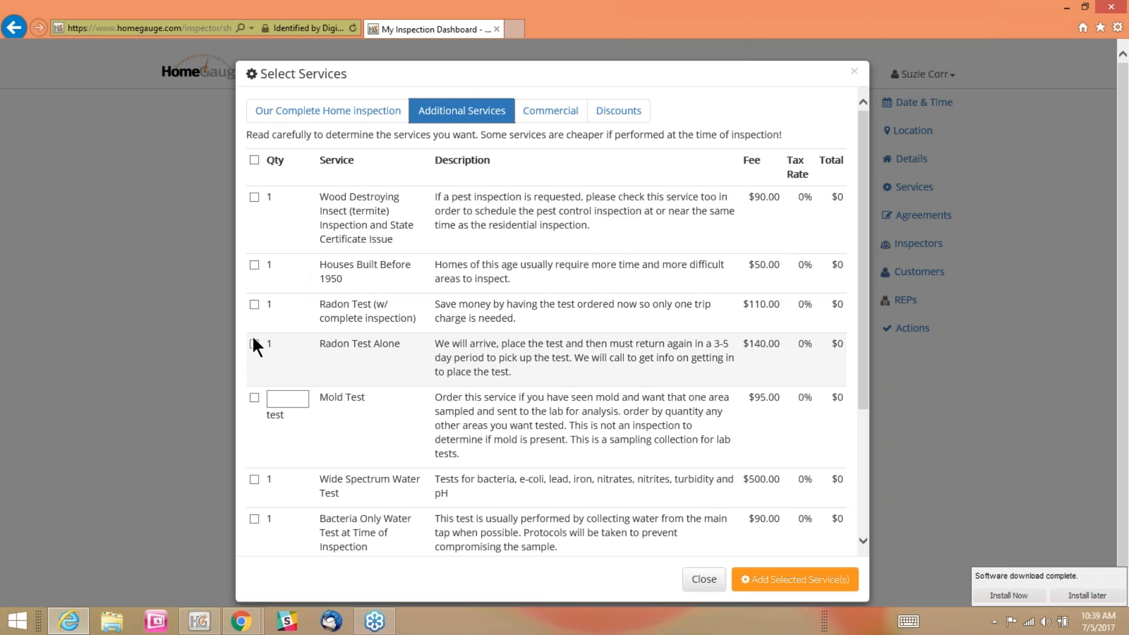
click(254, 304)
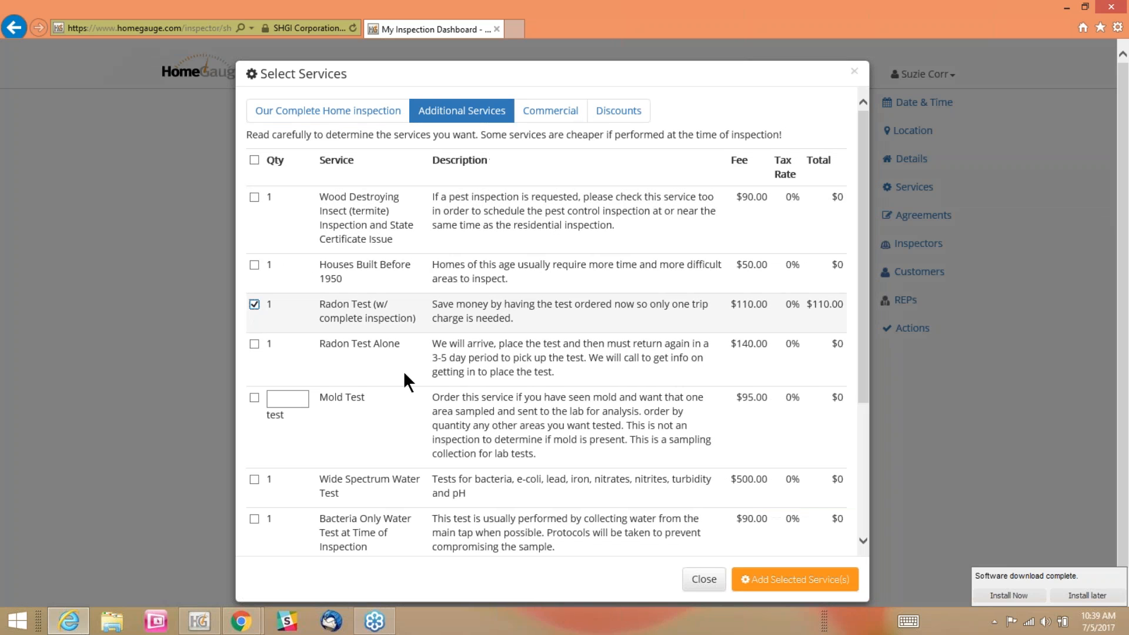
click(781, 582)
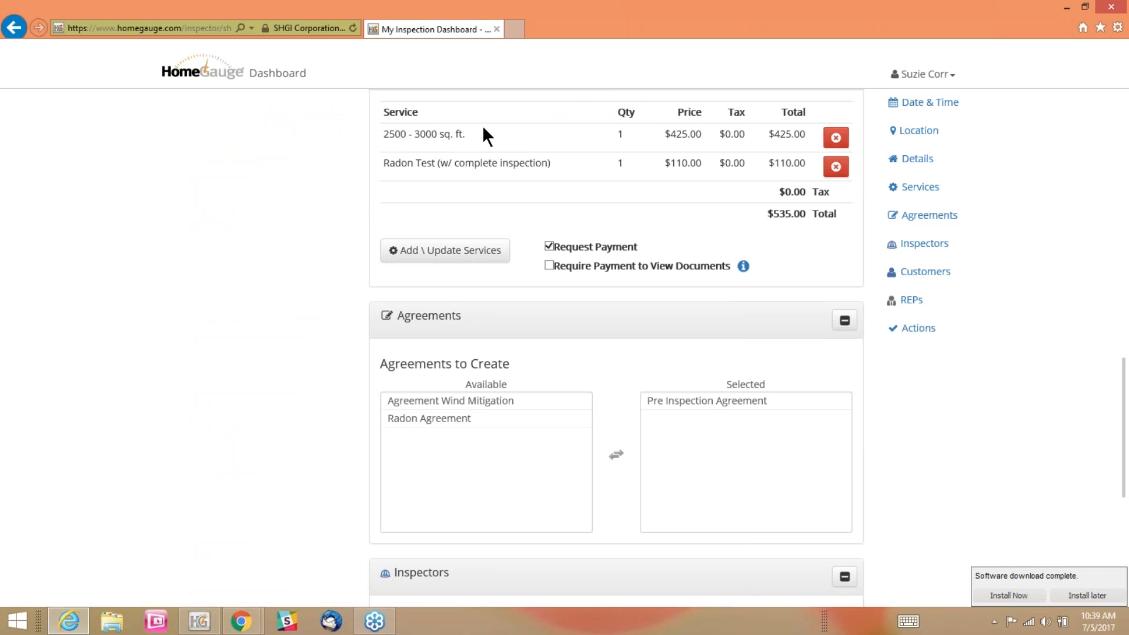
Review the new appointment's itemized services, their total and the inspection time span
drag(381, 111, 614, 230)
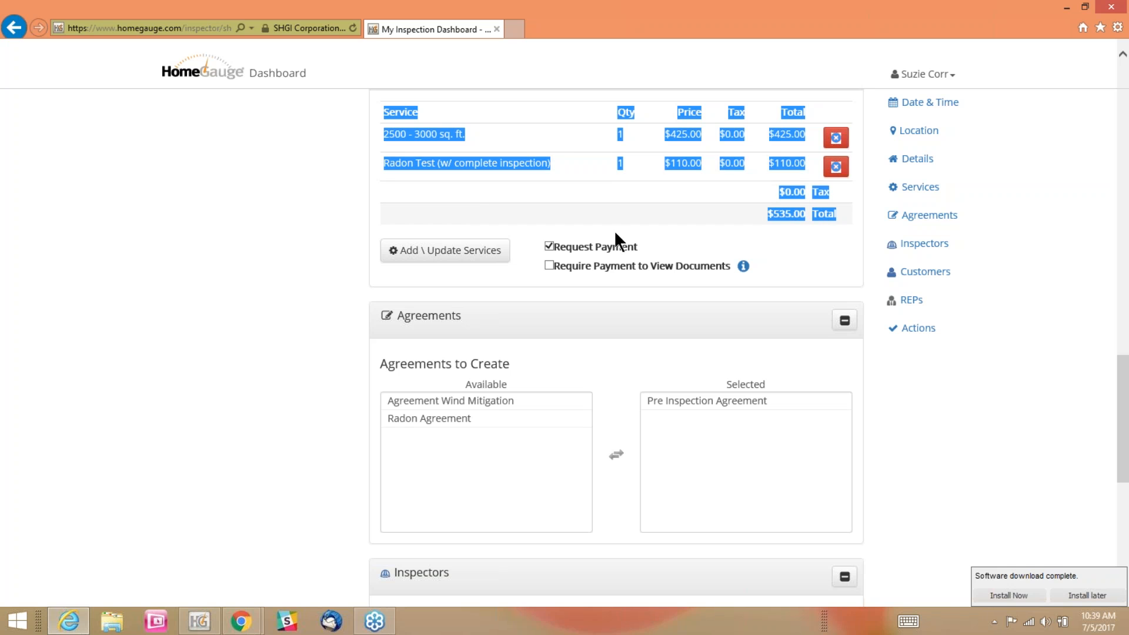
click(307, 227)
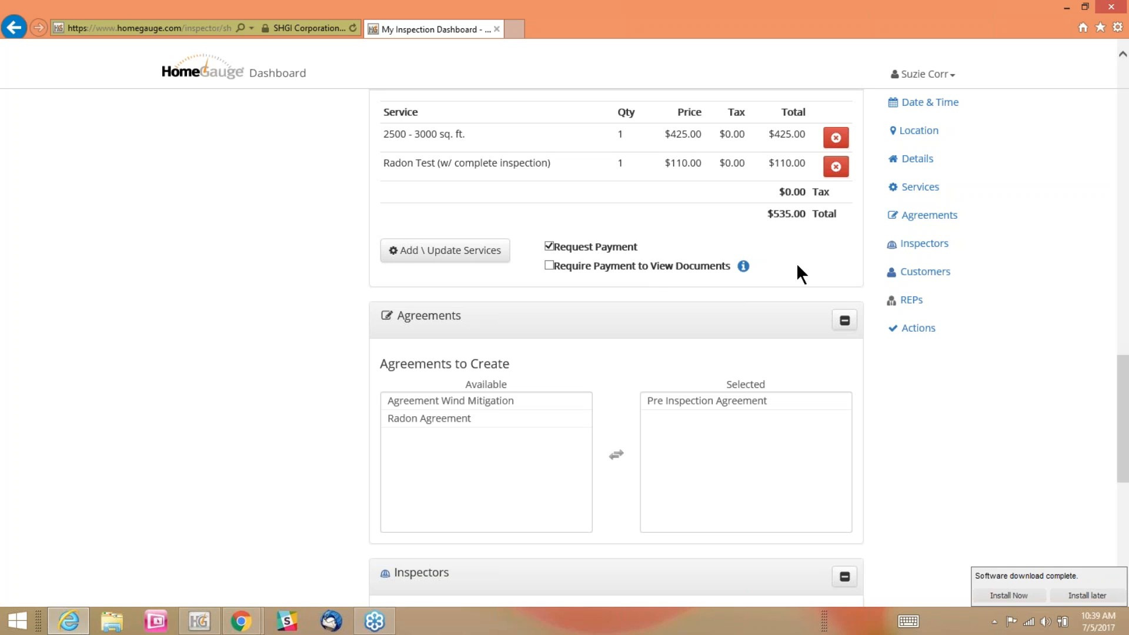
drag(767, 214, 843, 213)
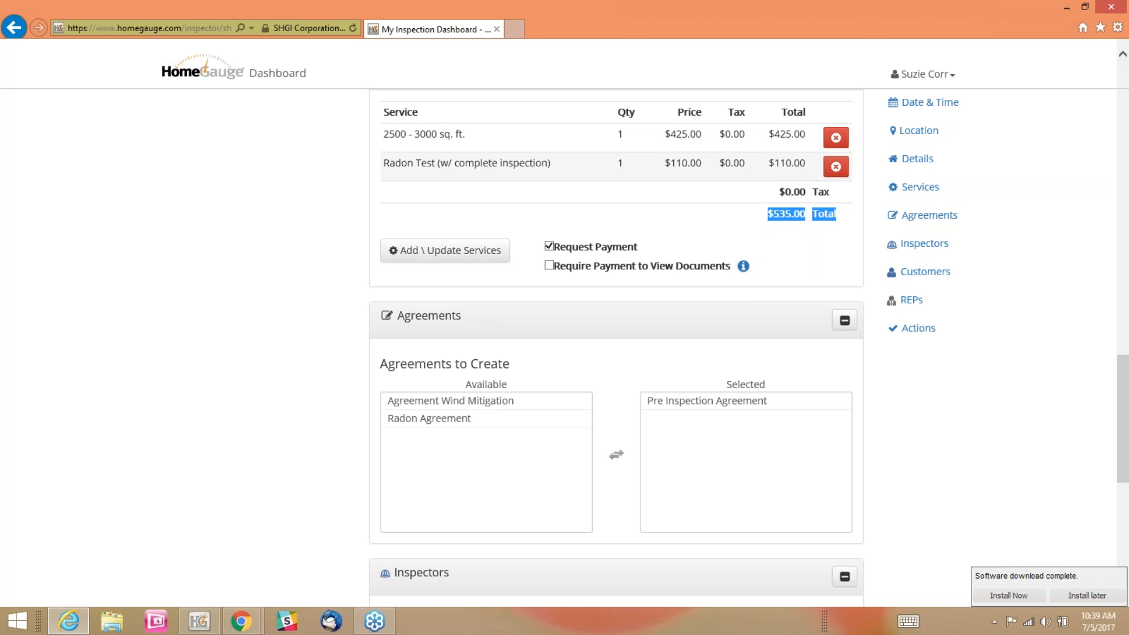
scroll(215, 312, up, 10)
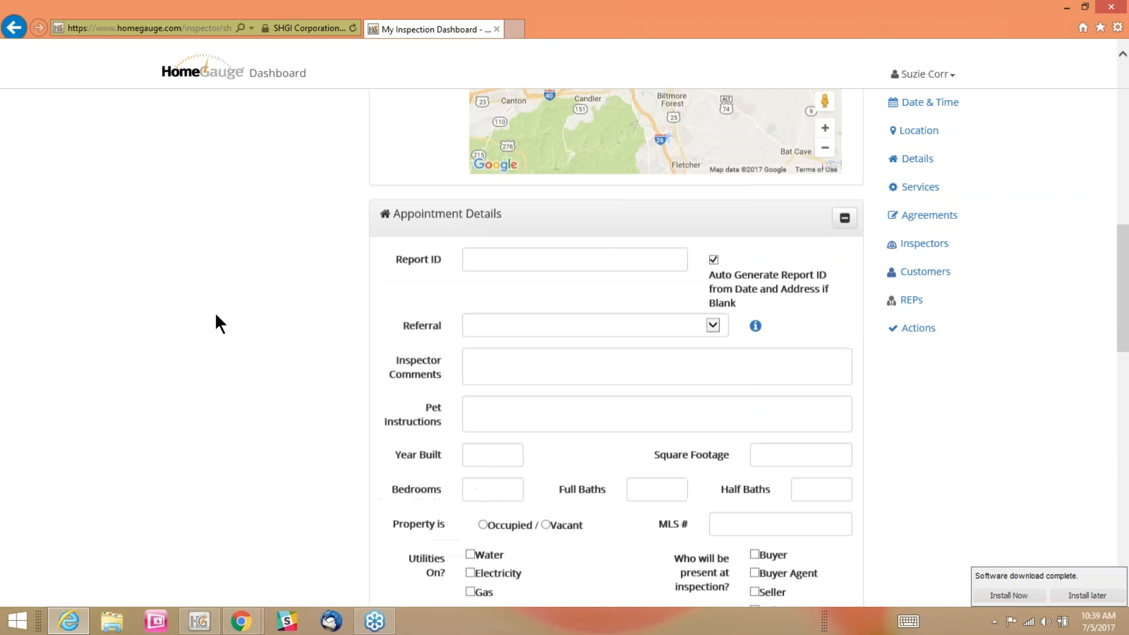
scroll(214, 327, up, 1)
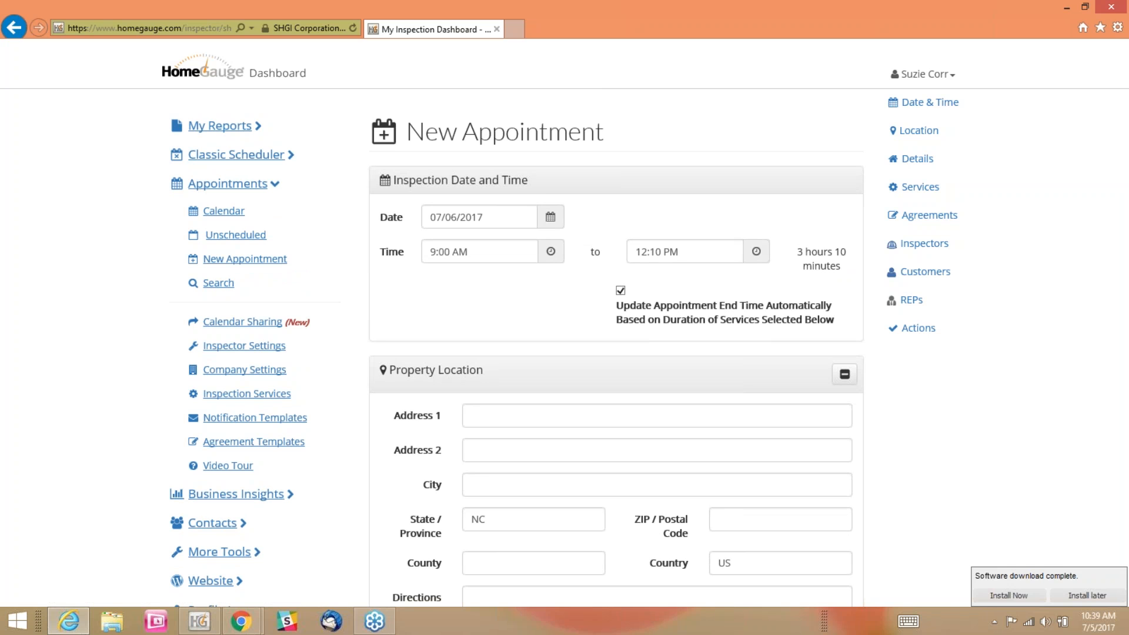
Open the payment information of the Lyman St report from the list of all reports and void its recorded PayPal payment
click(232, 126)
click(225, 156)
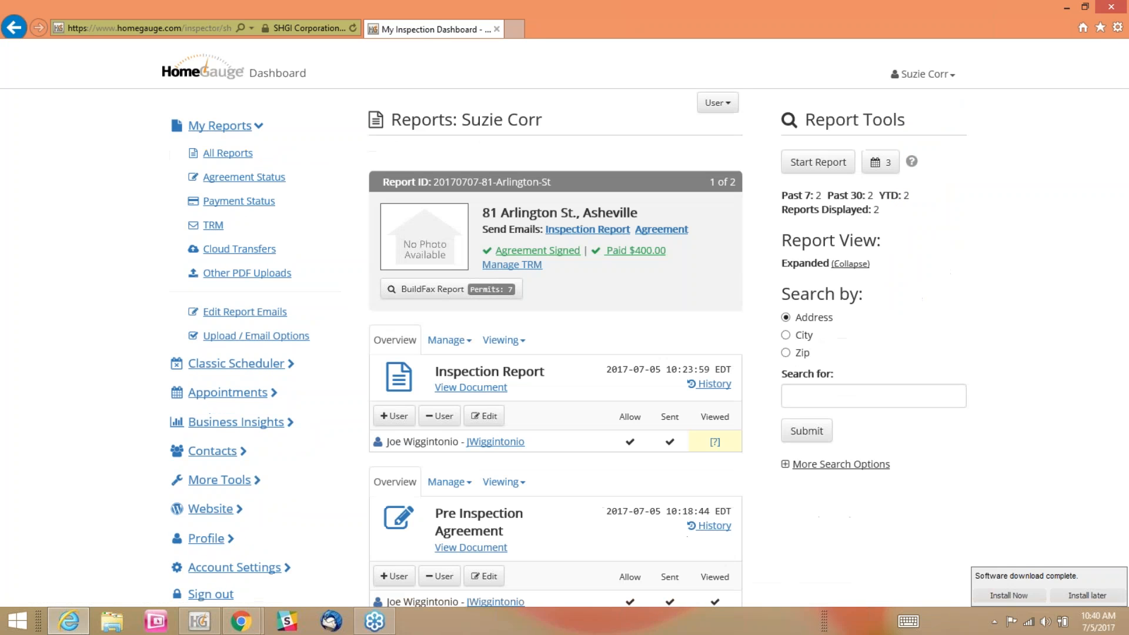
scroll(213, 225, down, 8)
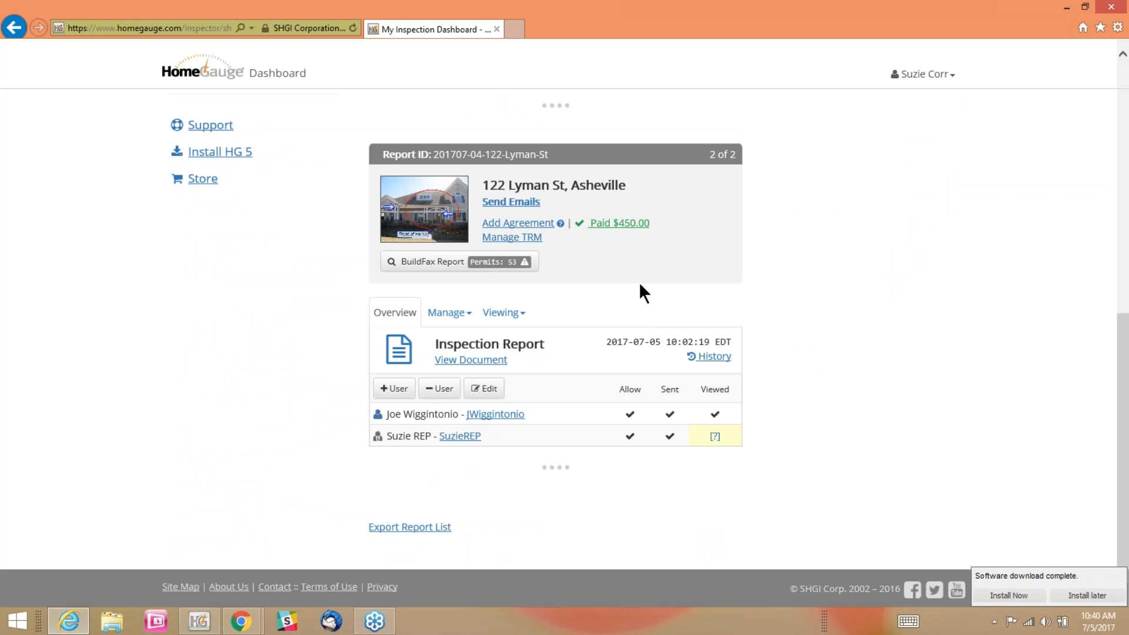
click(609, 224)
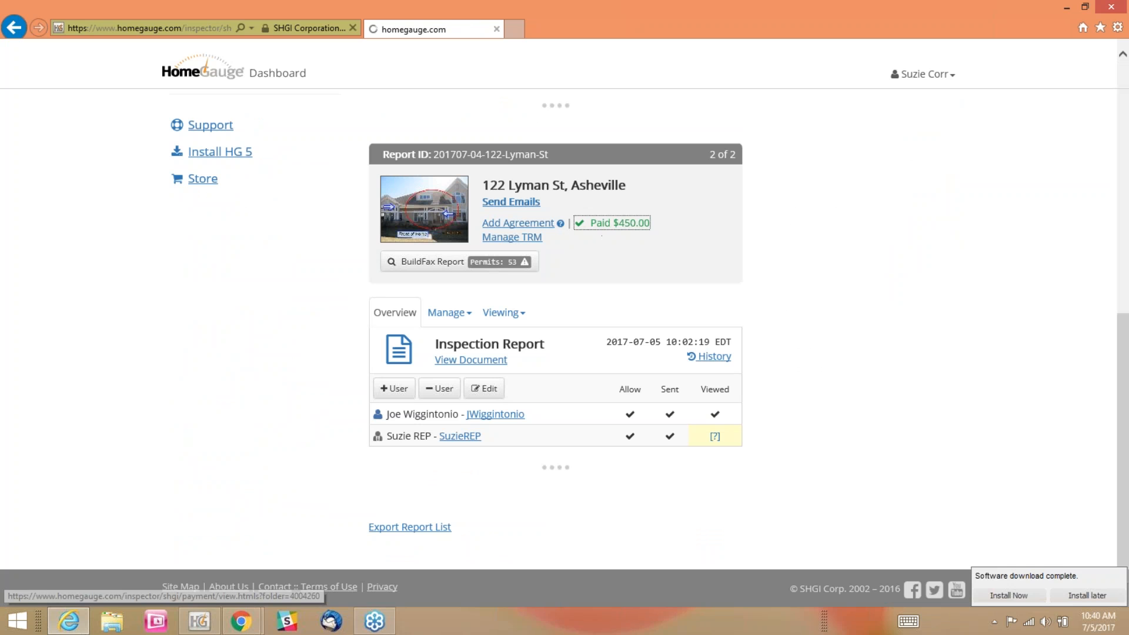
click(608, 317)
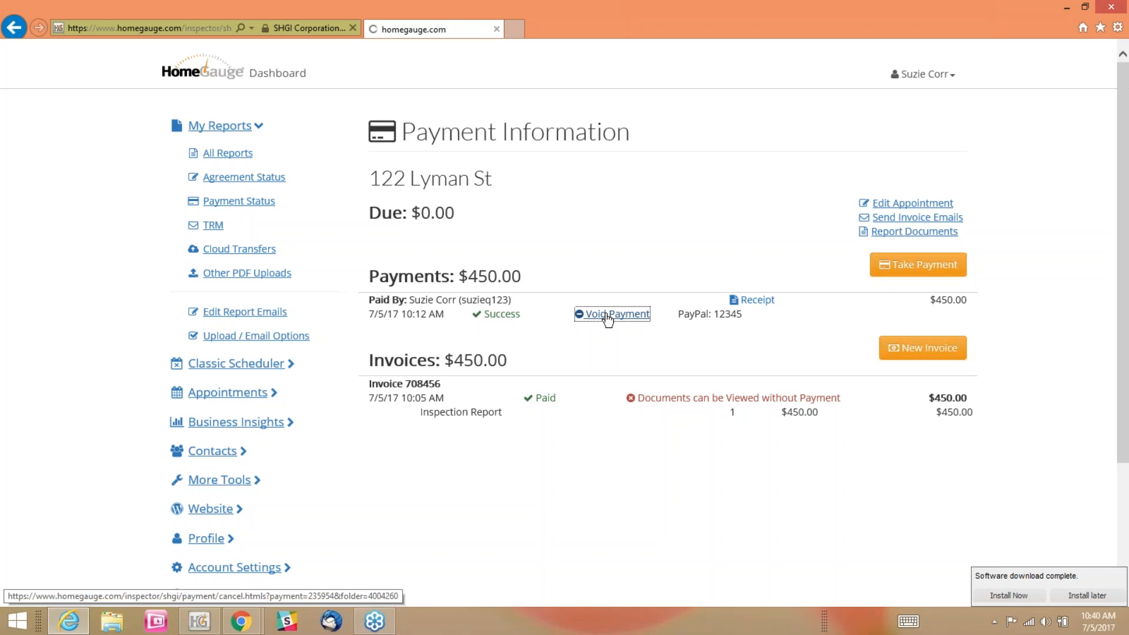
Delete the existing Inspection Report invoice for the Lyman St property
click(554, 413)
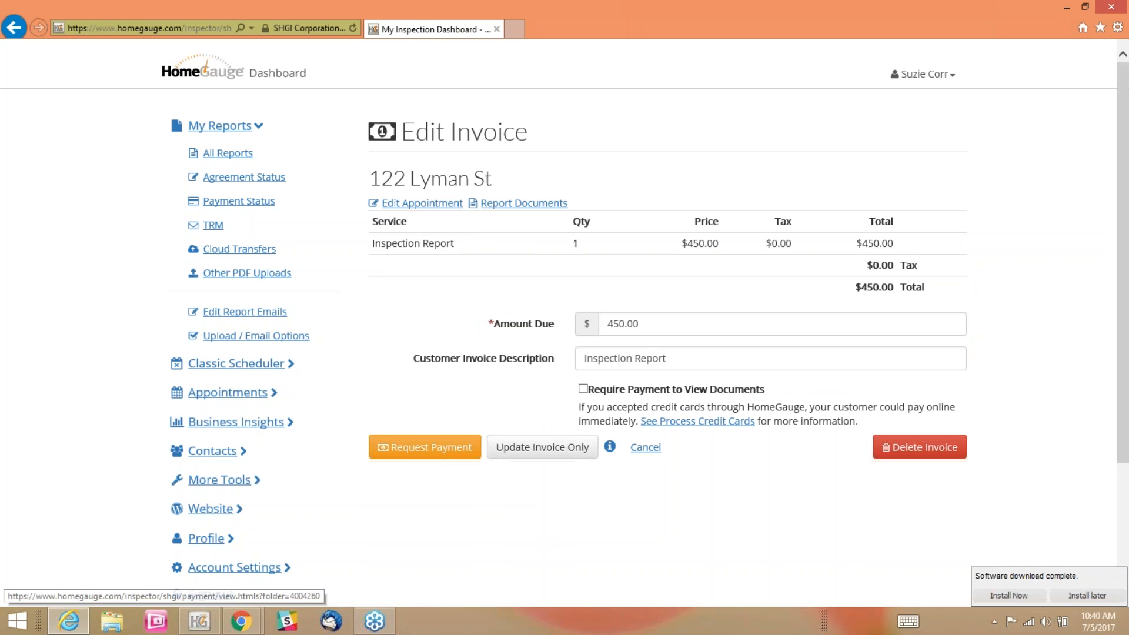
click(910, 450)
click(742, 160)
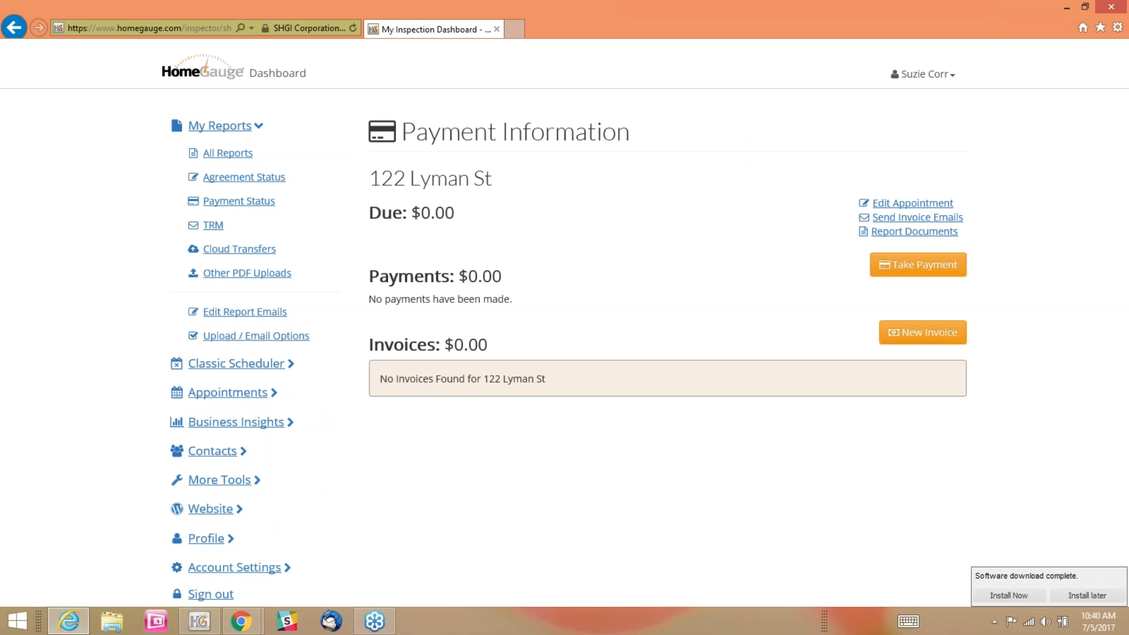
Create an invoice for the Lyman St report with amount due 450.00 and description Home Inspection, without sending a payment request
click(210, 155)
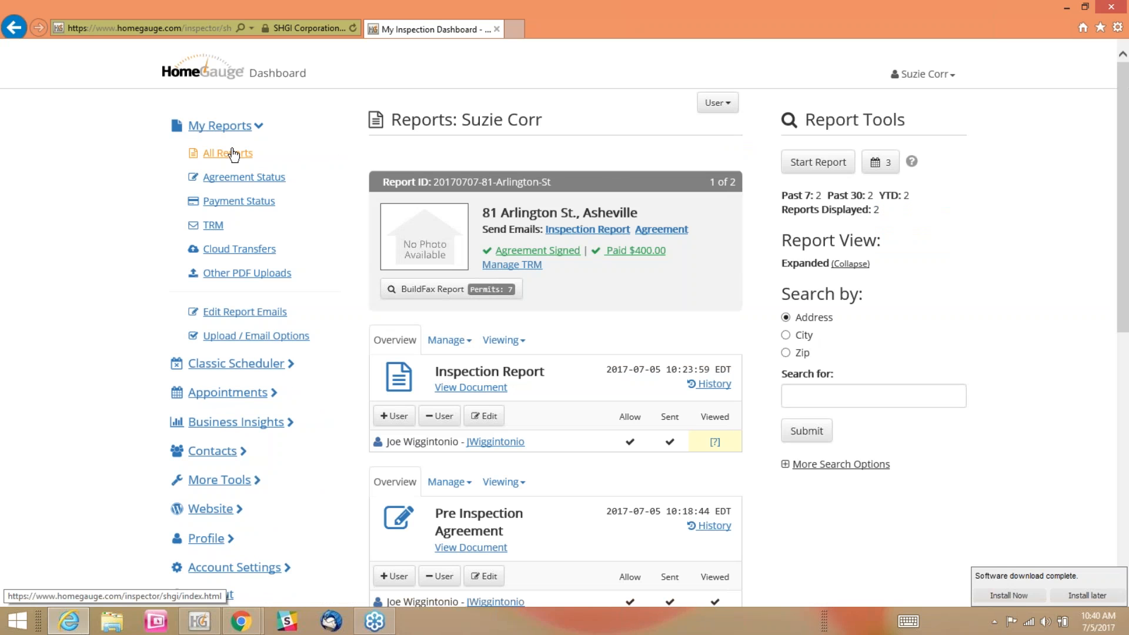
scroll(1020, 343, down, 10)
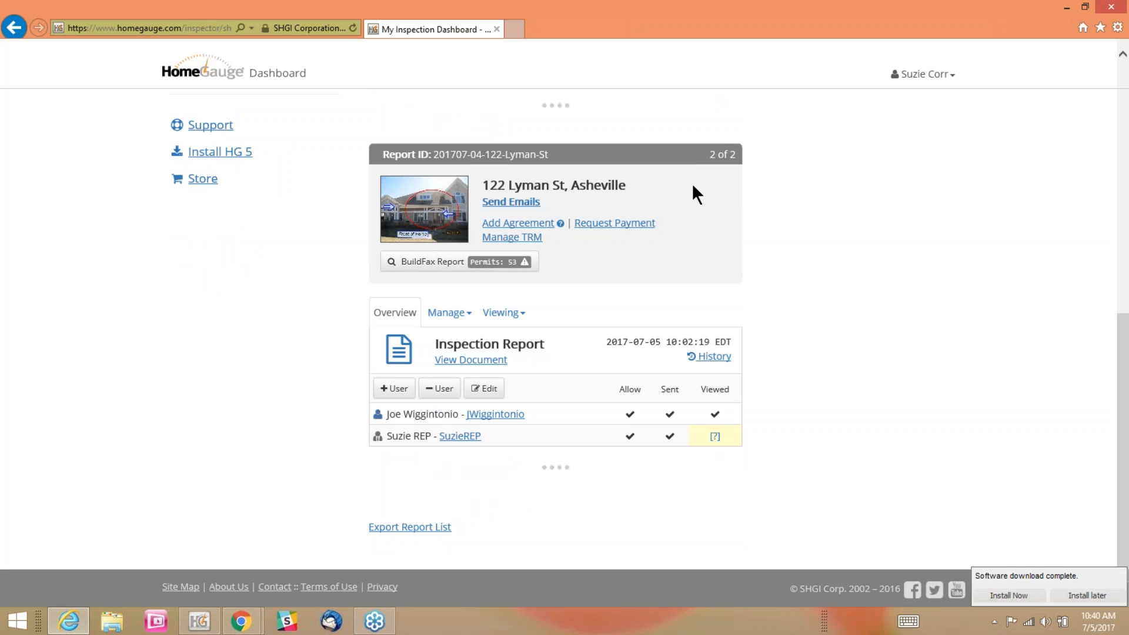
click(617, 230)
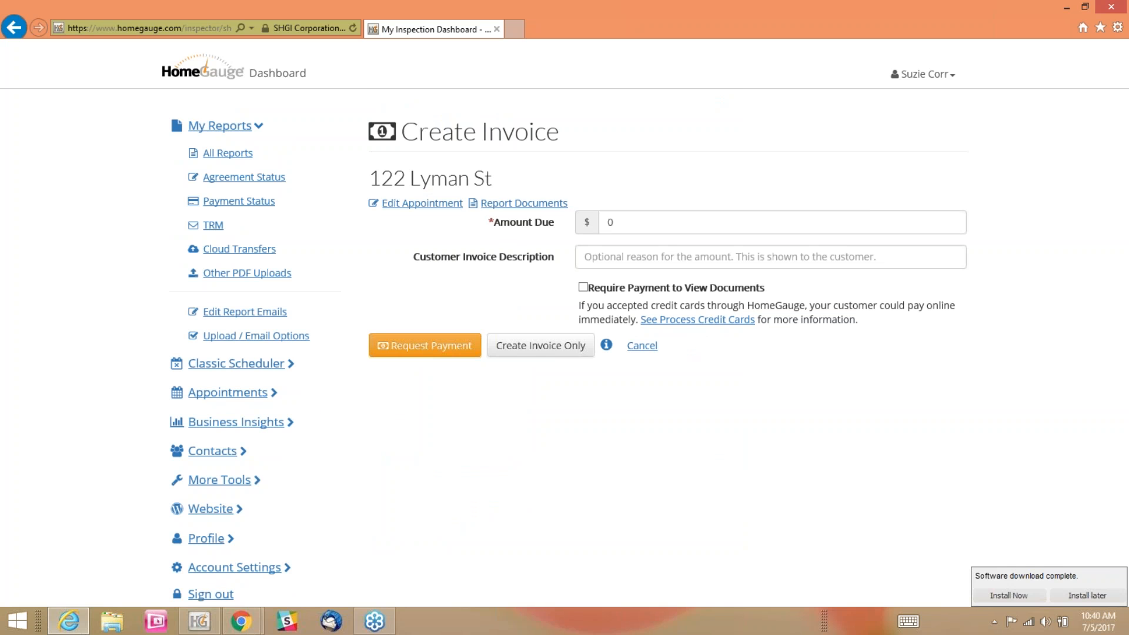
drag(618, 221, 603, 222)
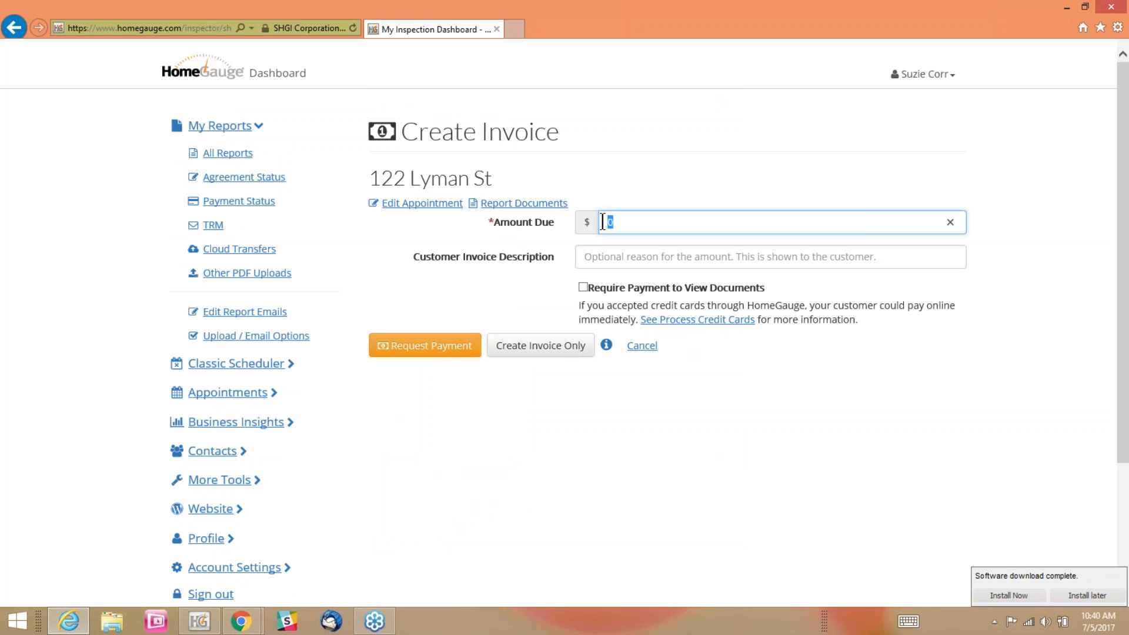
text(450.00)
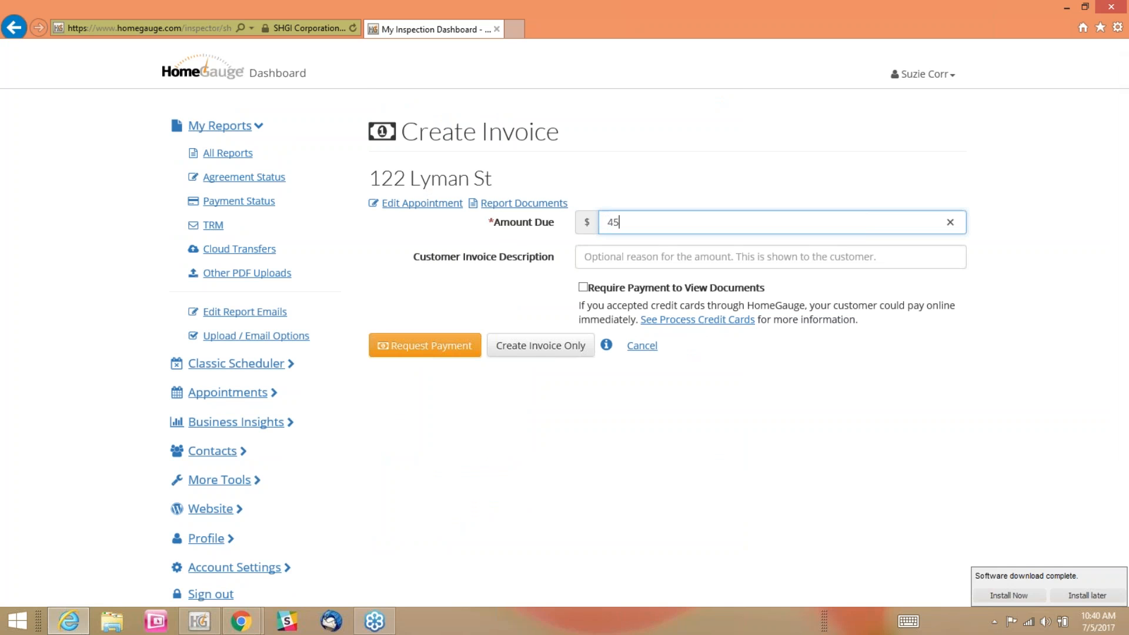
click(615, 252)
text(Inspection)
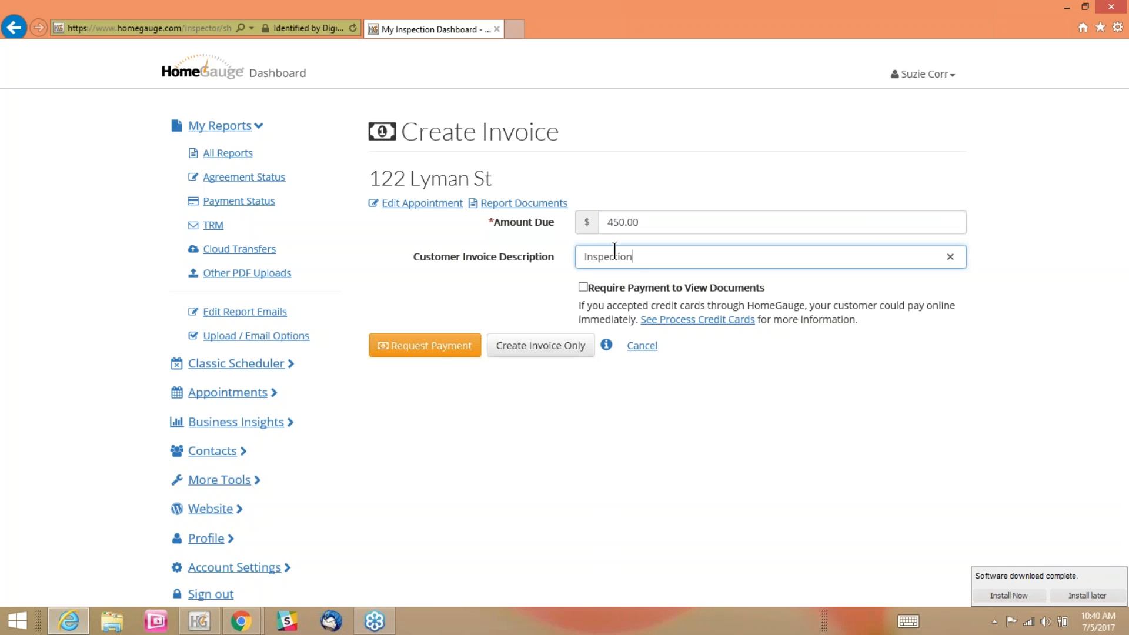
text(Home)
click(528, 352)
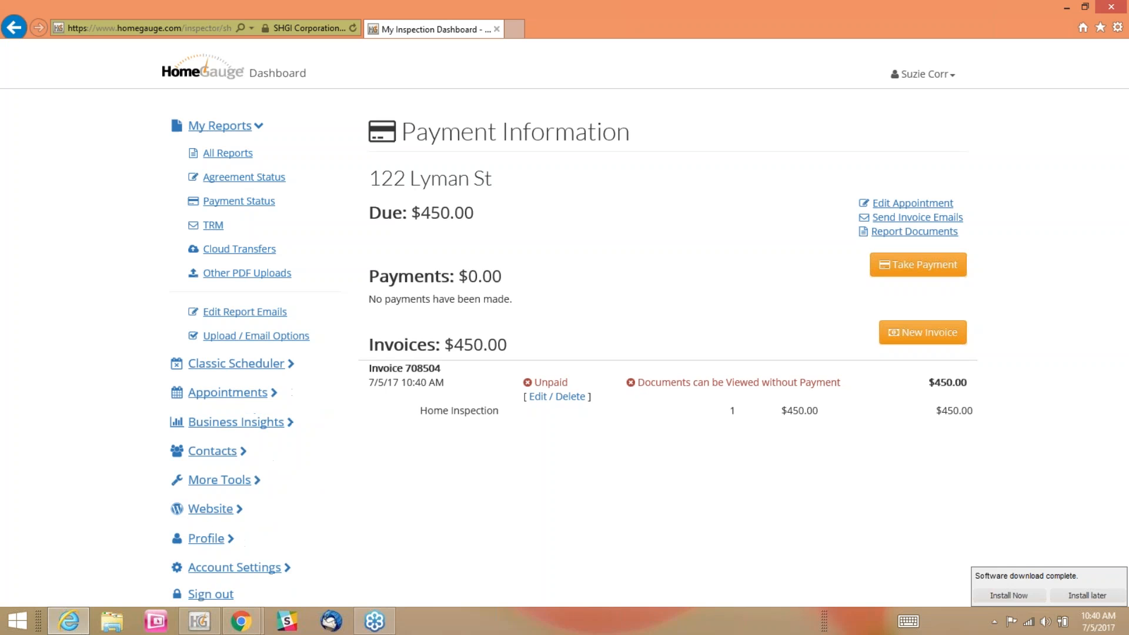
Create a second invoice for the Lyman St property with amount due 100.00 and description Radon, without sending a payment request
click(895, 345)
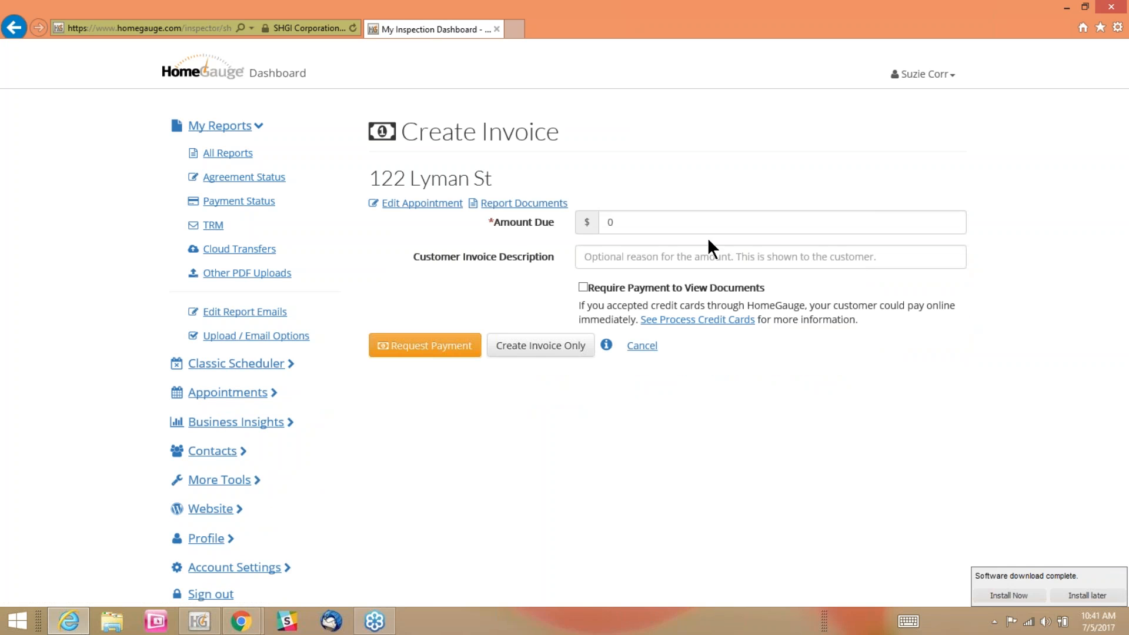
double_click(598, 226)
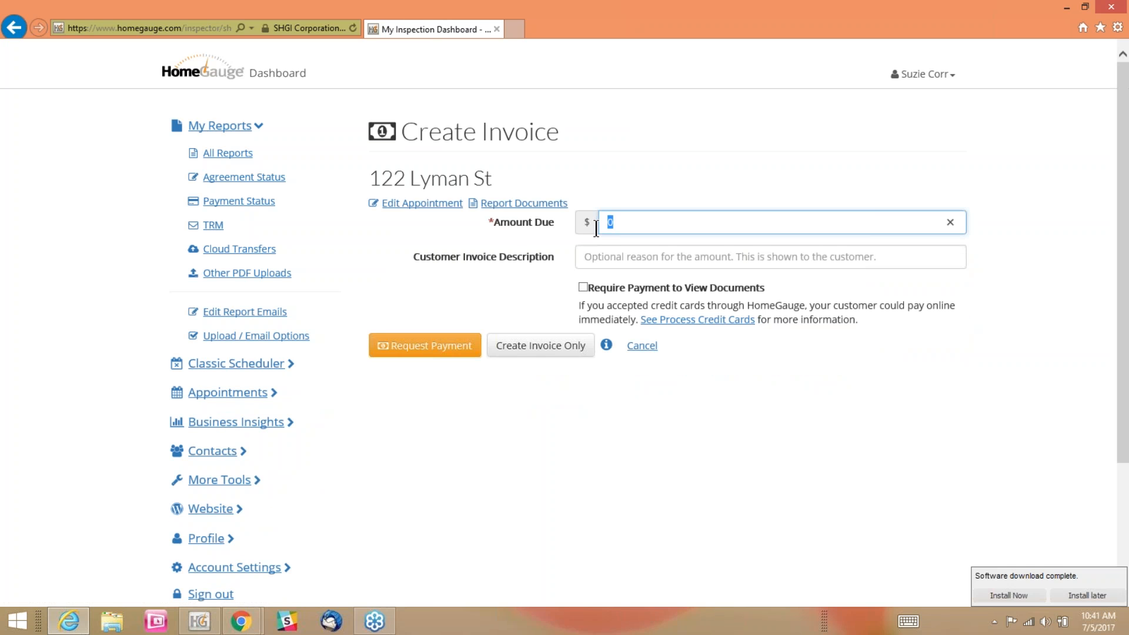
text(100.00)
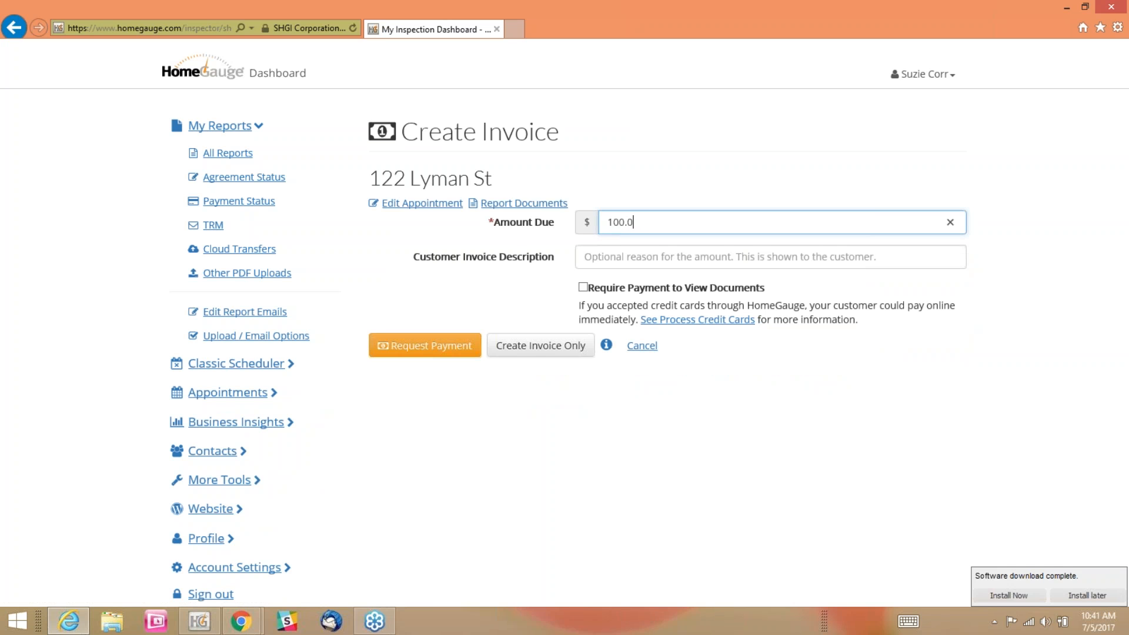
key(Tab)
text(Radon)
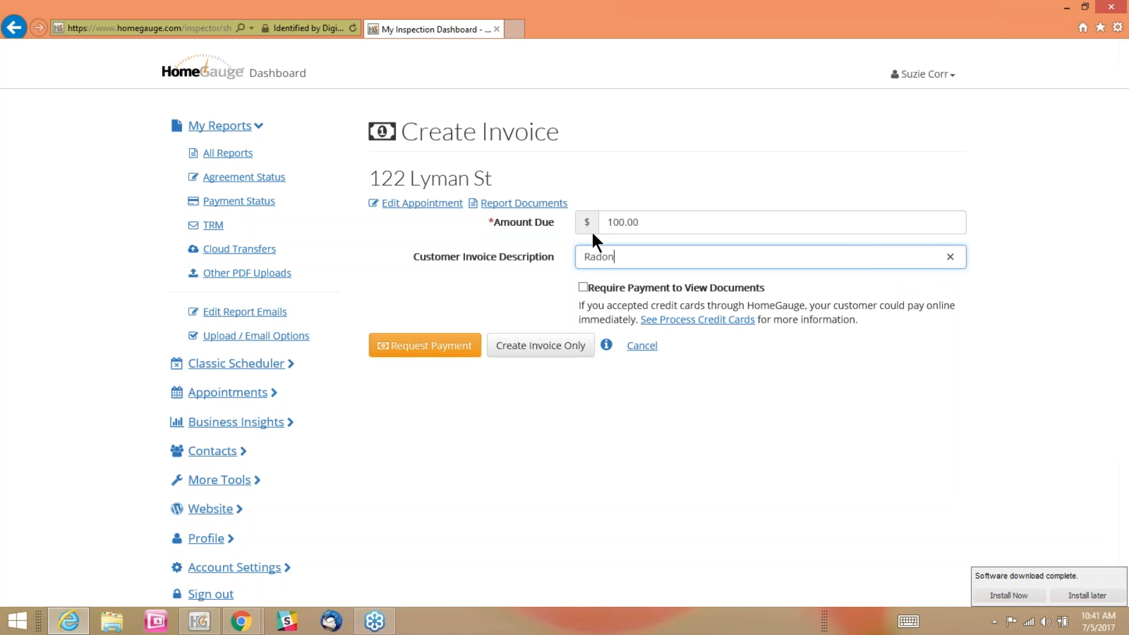
click(531, 347)
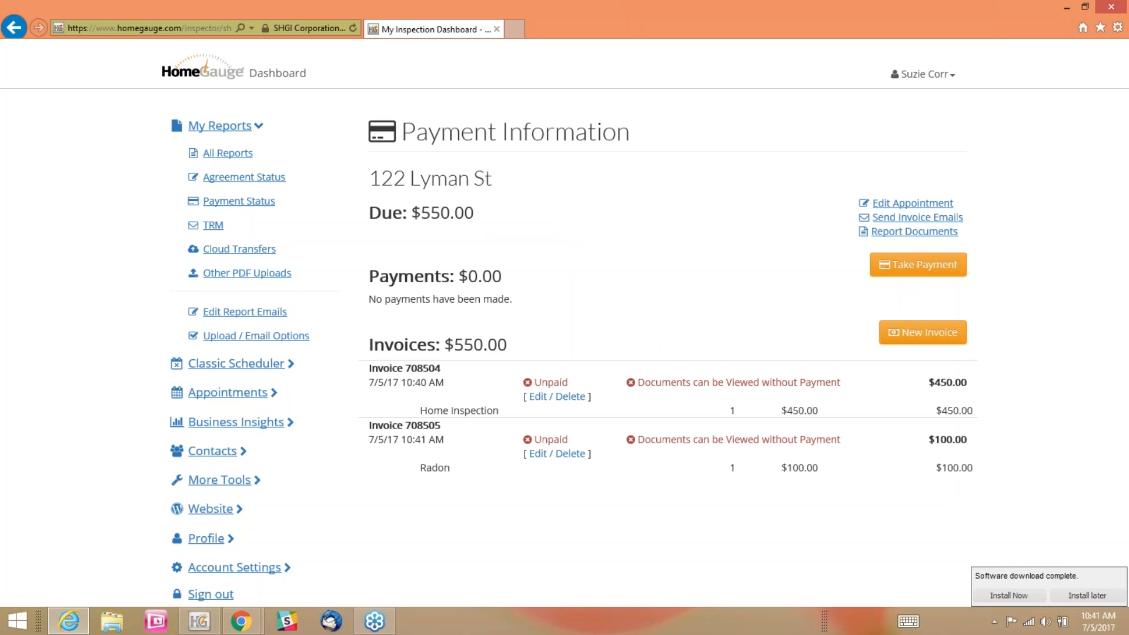
drag(530, 338, 460, 348)
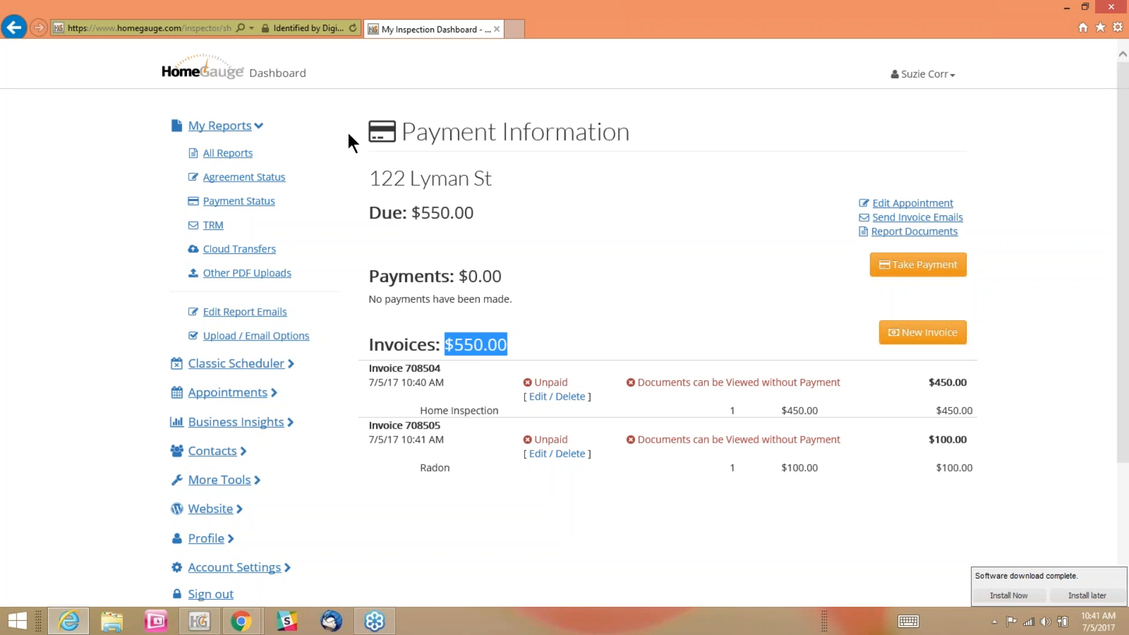
Open the Lyman St payment information from the list of all reports, start taking a payment and review the itemized invoices
click(228, 154)
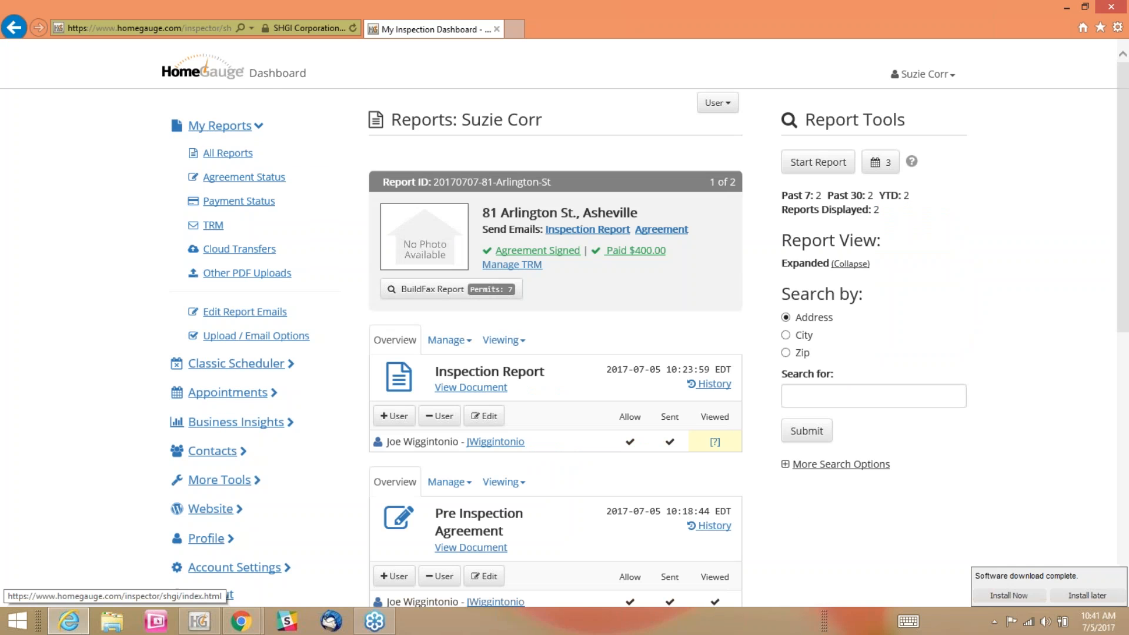
scroll(1035, 259, down, 9)
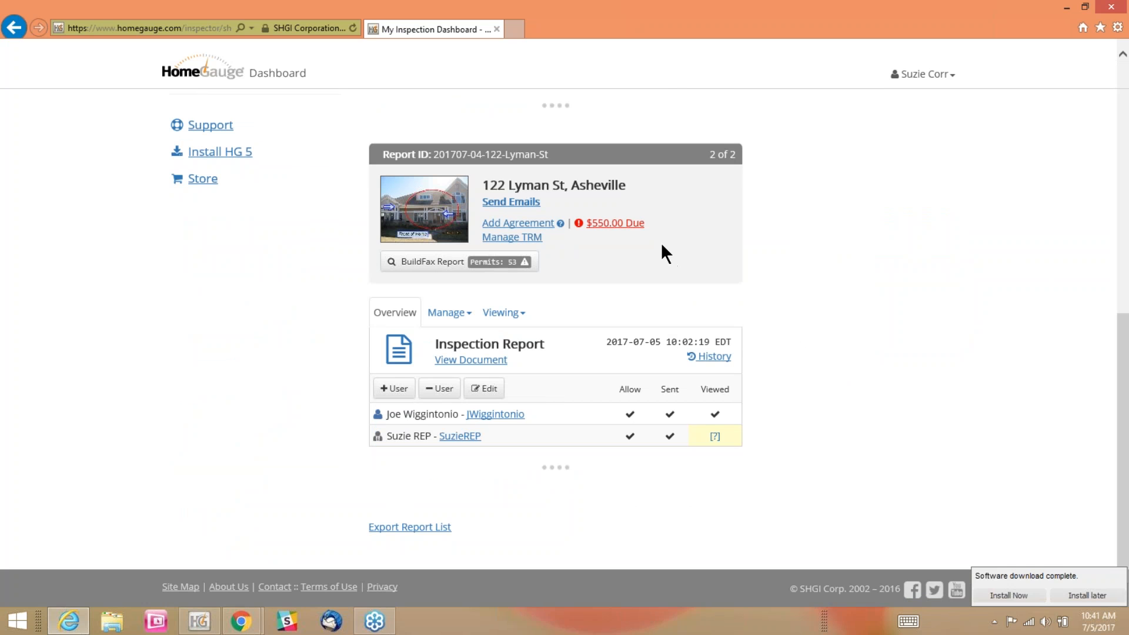
click(602, 226)
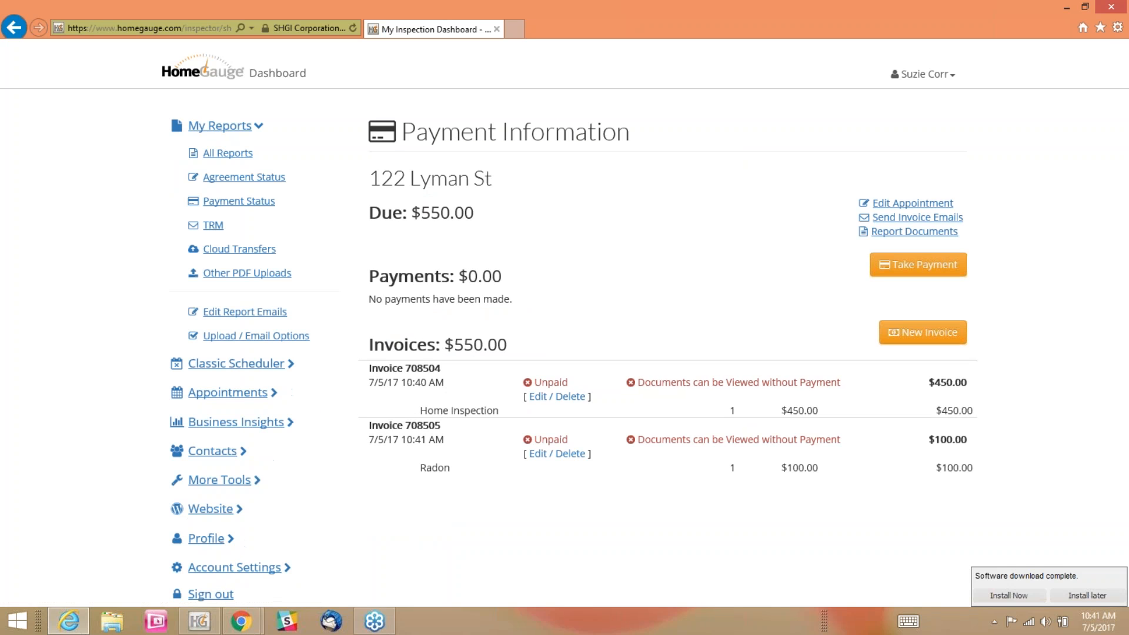
click(921, 272)
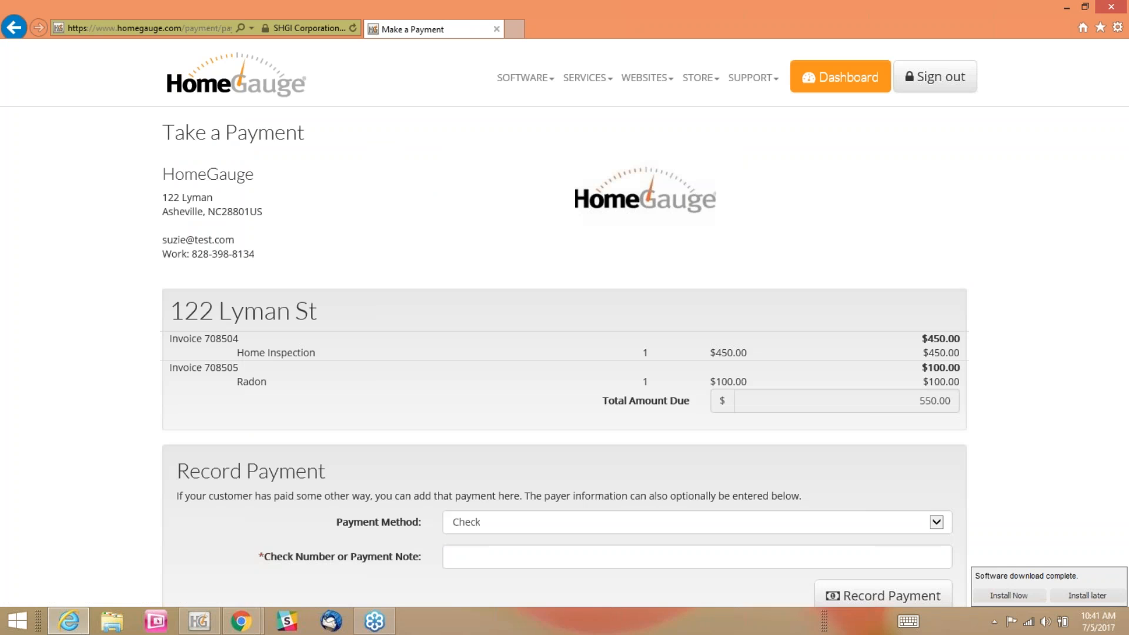
scroll(1057, 320, down, 3)
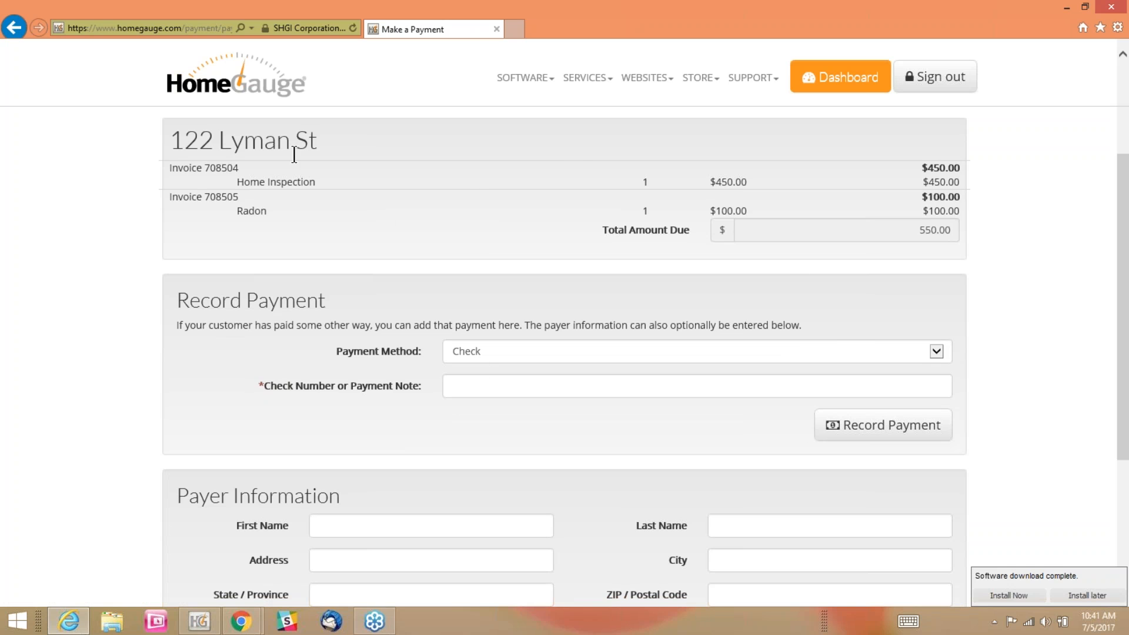
drag(962, 207, 496, 250)
drag(286, 232, 169, 170)
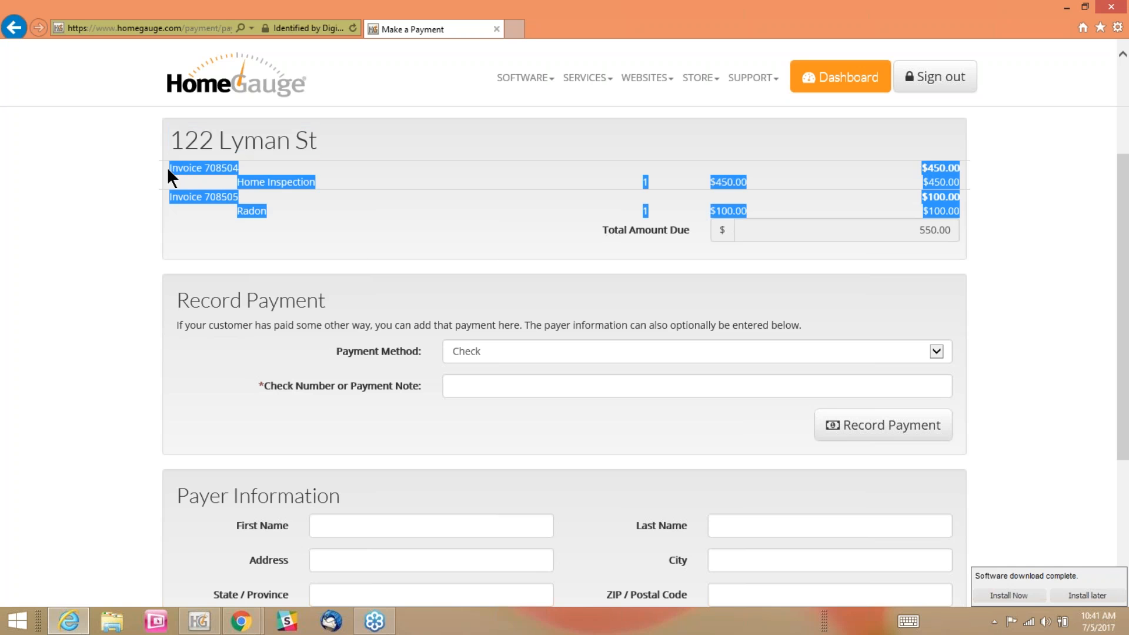
Record a payment by check for the Lyman St invoices with check number 56789
click(464, 379)
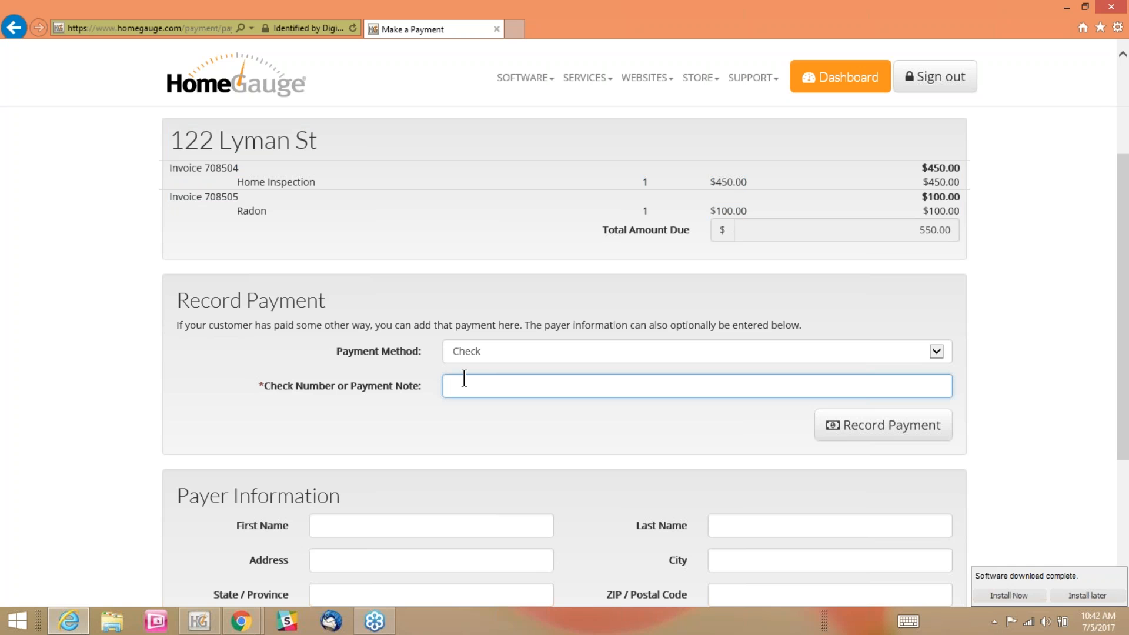
text(56789)
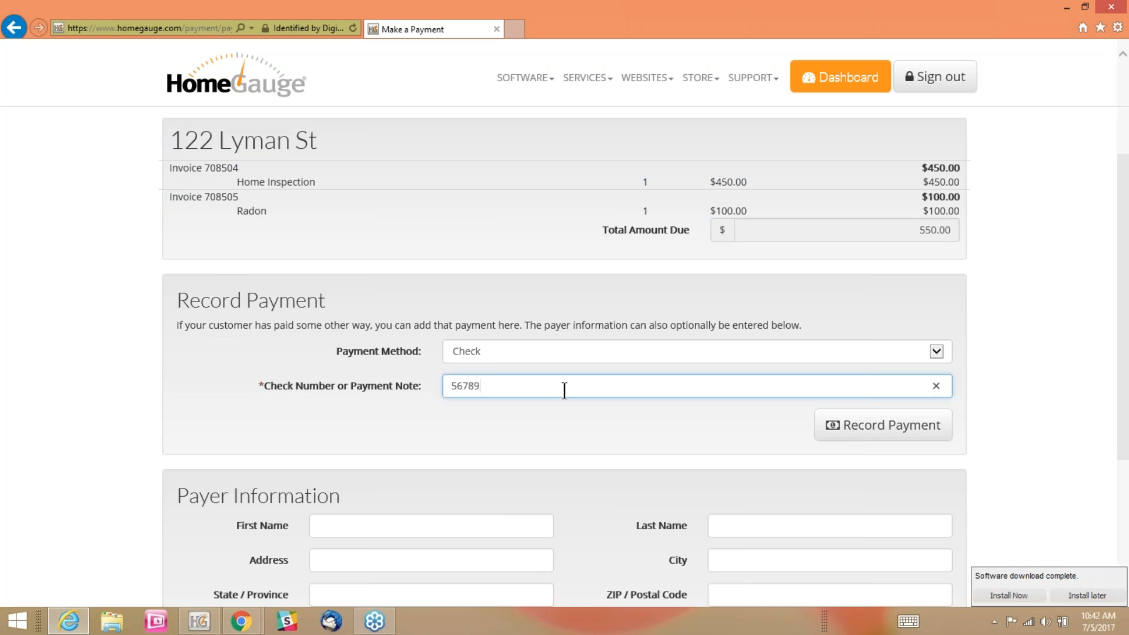
click(850, 425)
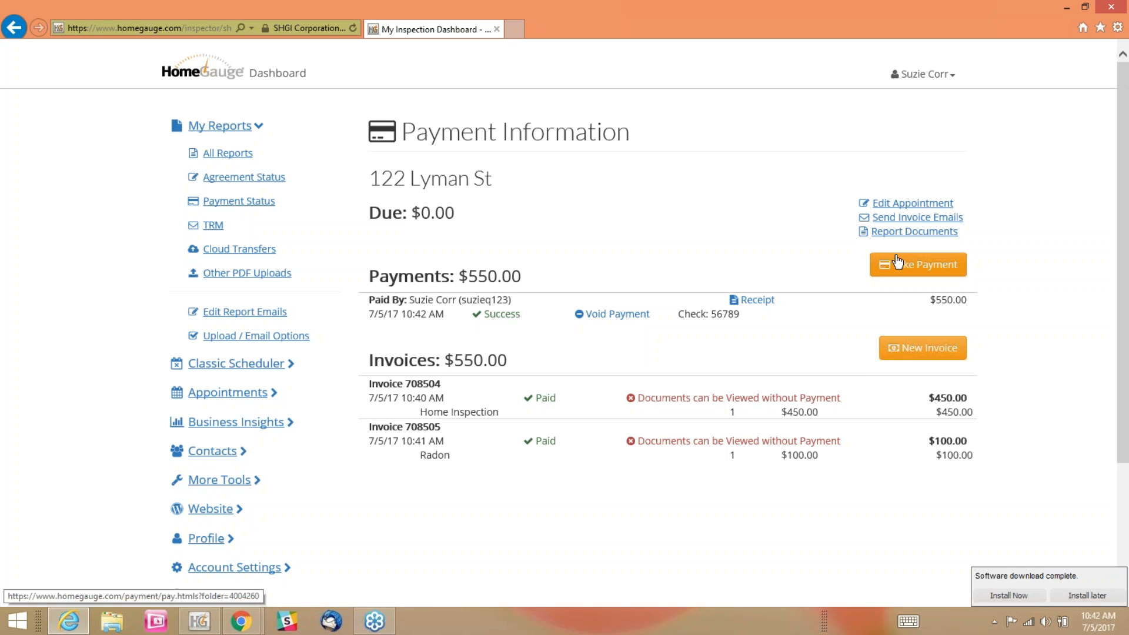
Open the Lyman St report documents and check the report's payment status
click(891, 233)
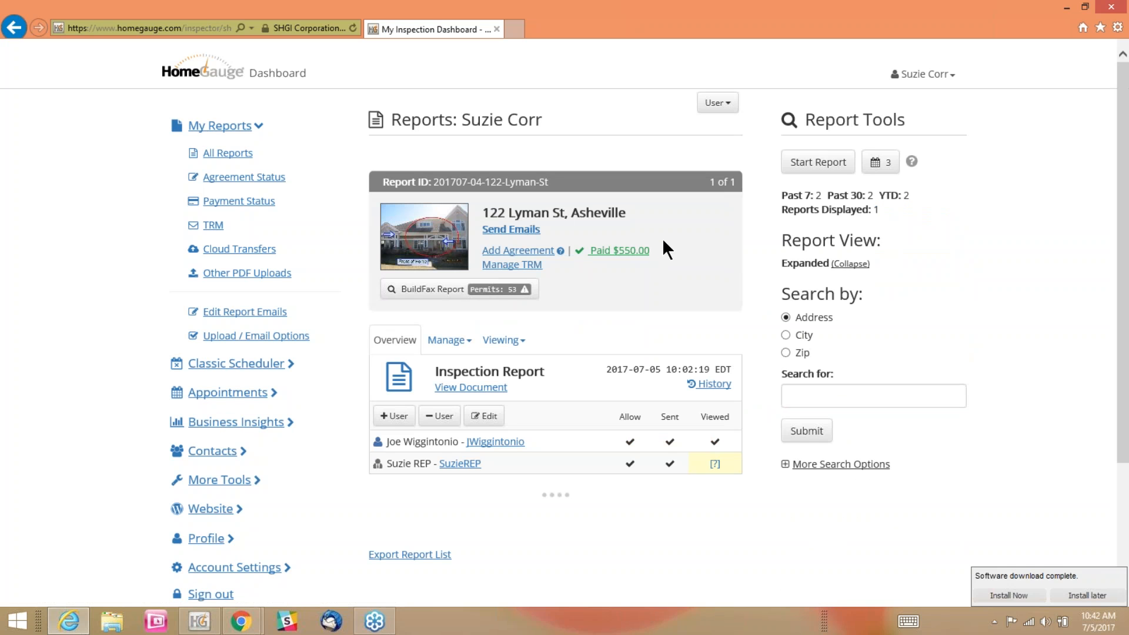
drag(657, 259, 578, 255)
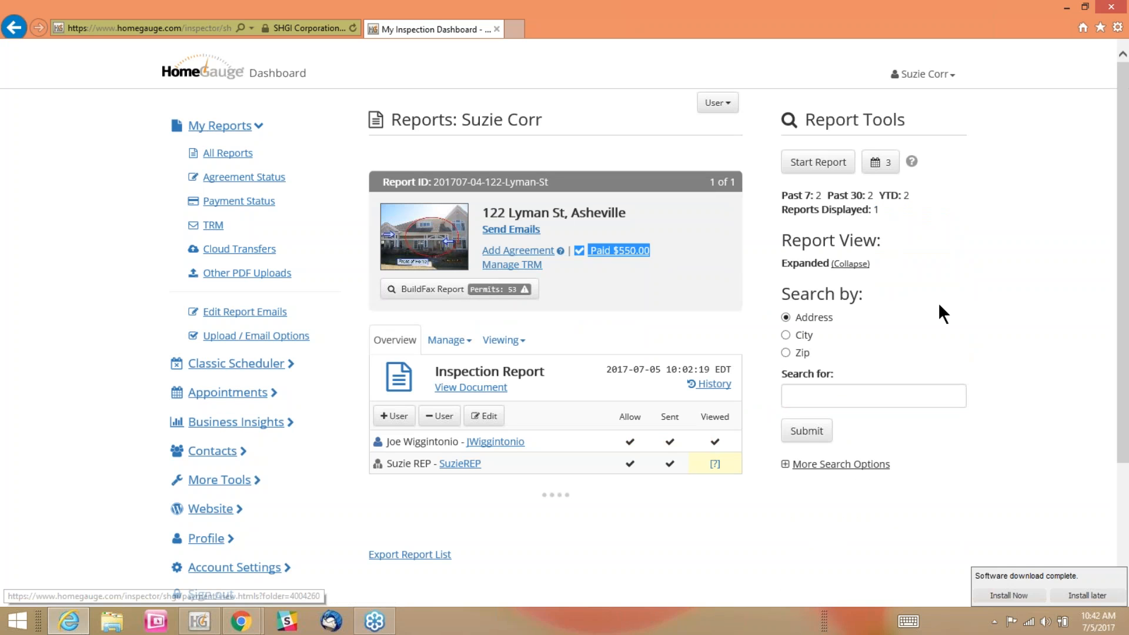
click(1059, 307)
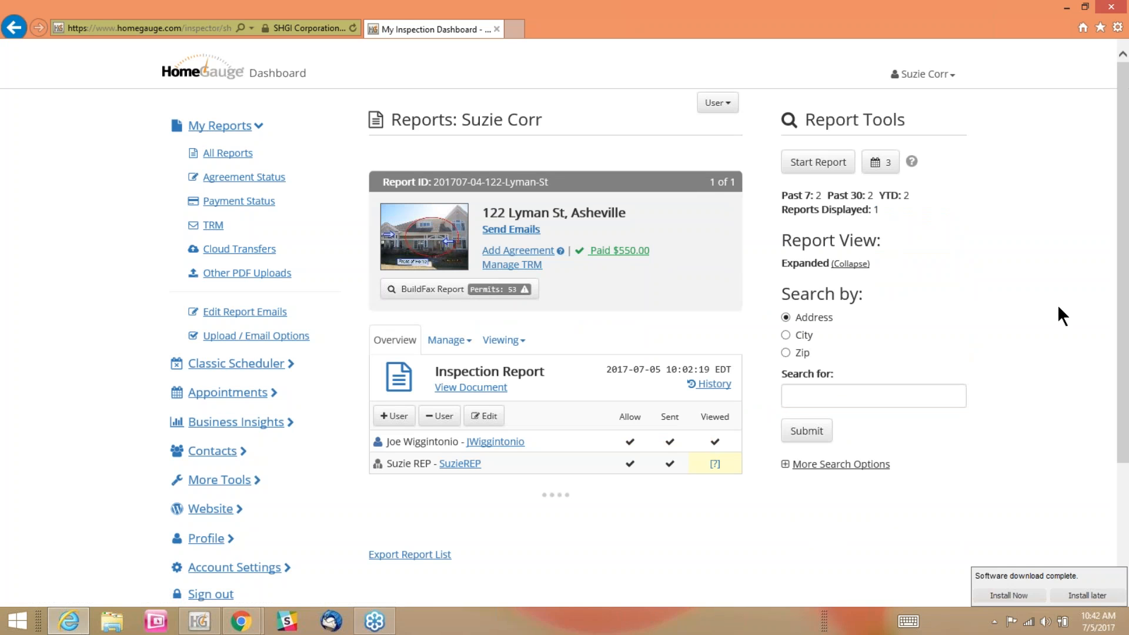